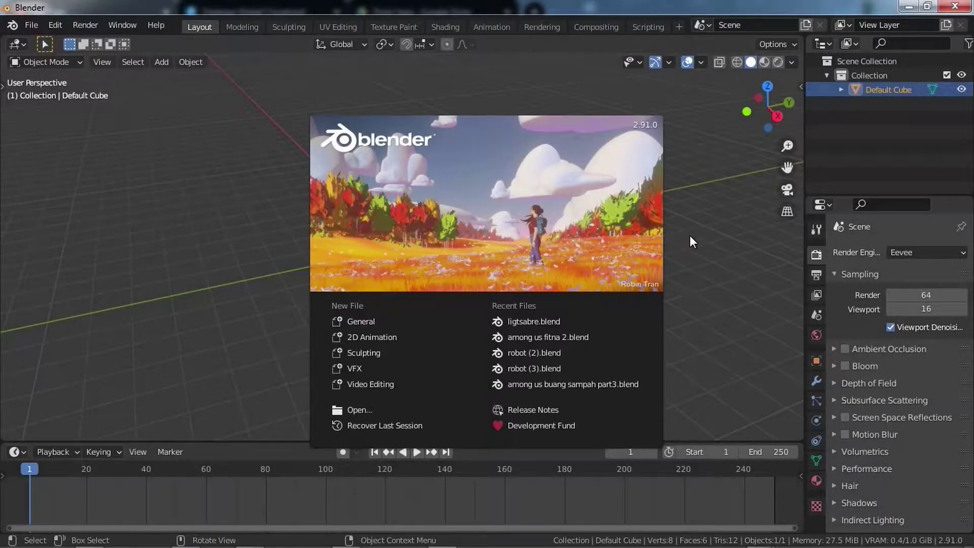
Delete the default cube and add a mesh cylinder in its place
left_click(690, 235)
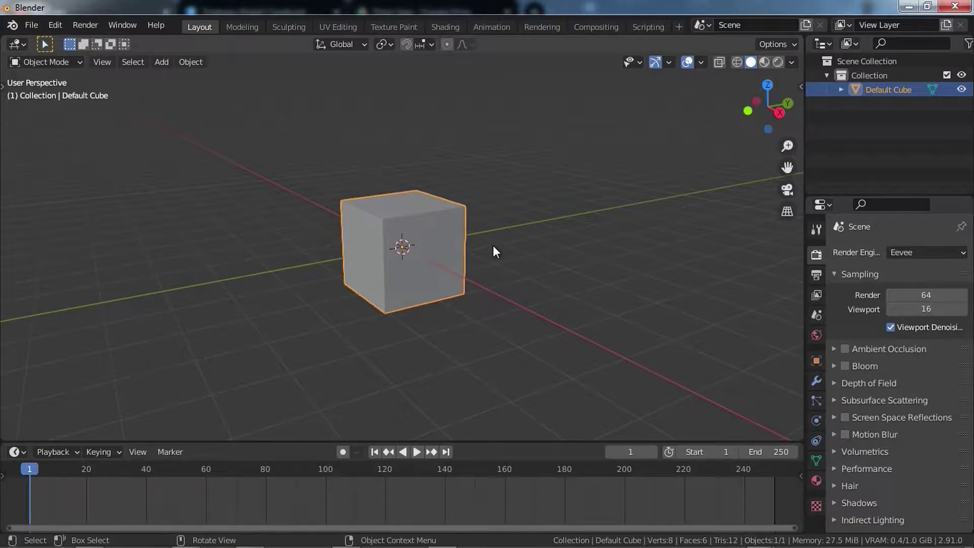
middle_click_drag(491, 245, 483, 306)
key("x")
left_click(454, 253)
key("shift+a")
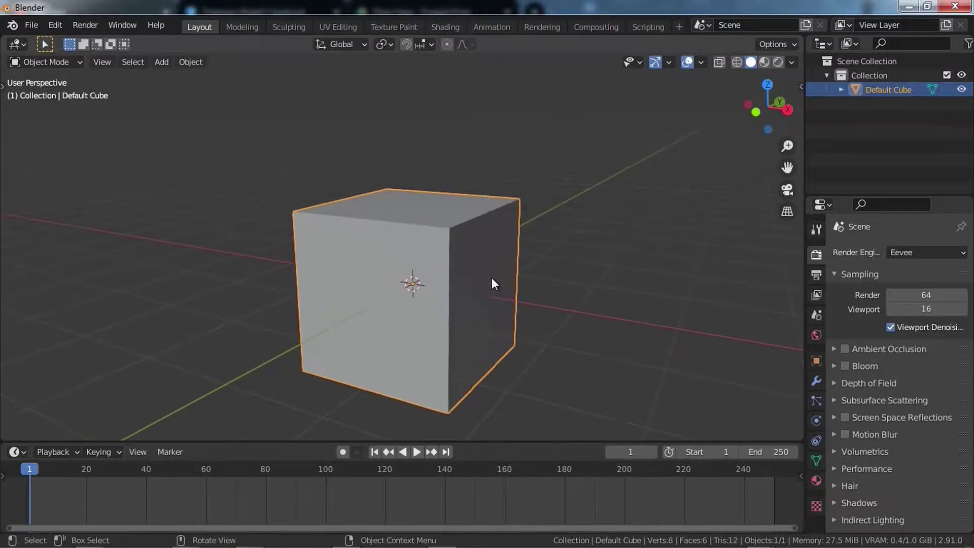
mouse_move(443, 242)
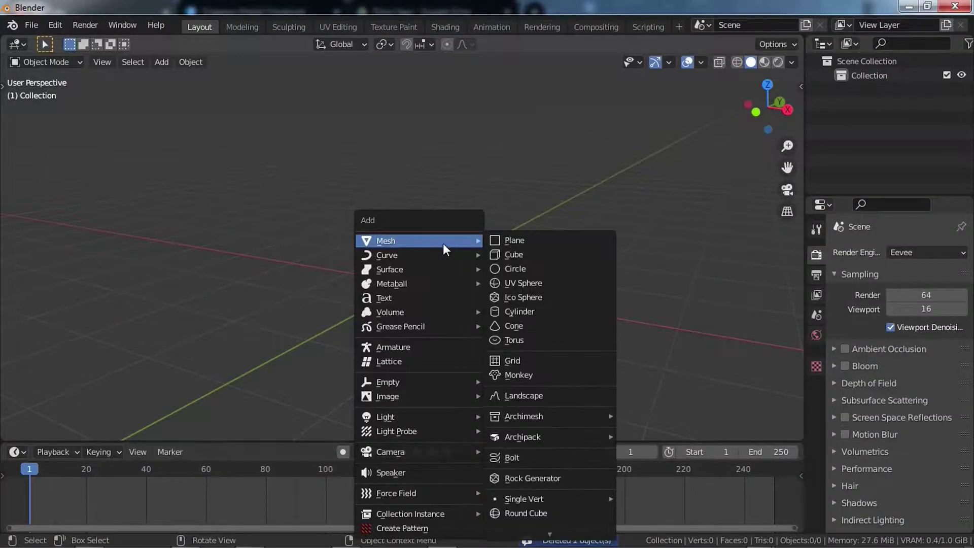
left_click(536, 310)
scroll(522, 292, "down", 1)
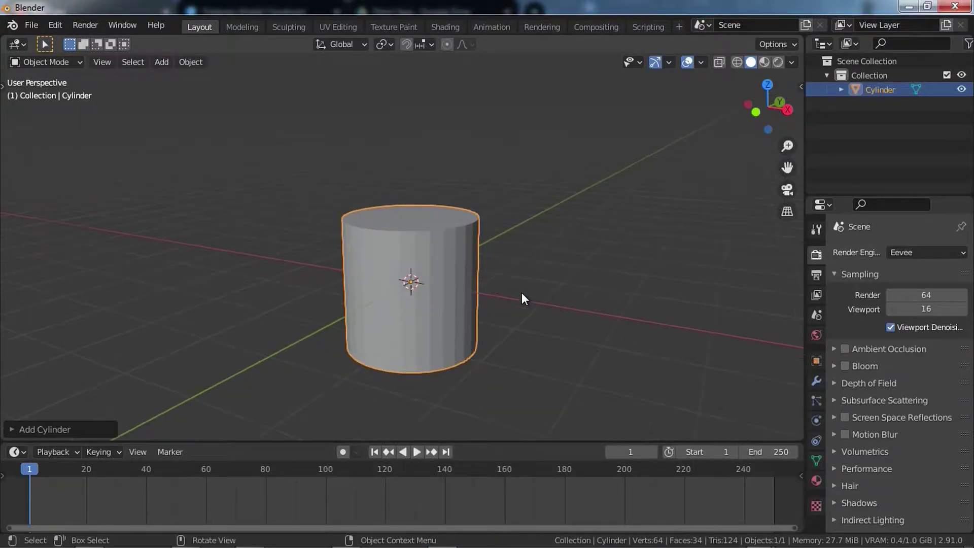
key("s")
key("z")
key("Escape")
key("Tab")
key("s")
key("z")
key("Escape")
key("Tab")
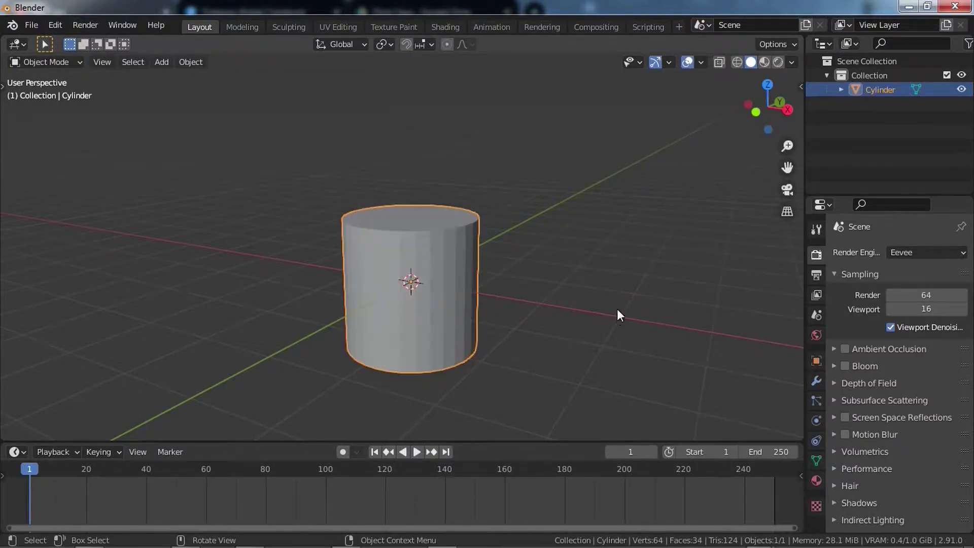
Enable the Screencast Keys display and hide the viewport sidebar again
key("n")
left_click(793, 280)
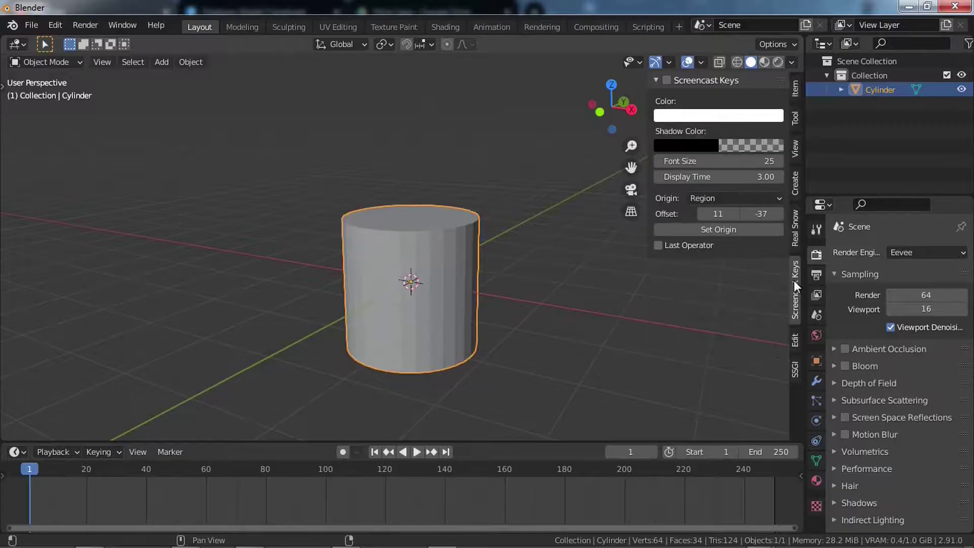
left_click(665, 80)
key("n")
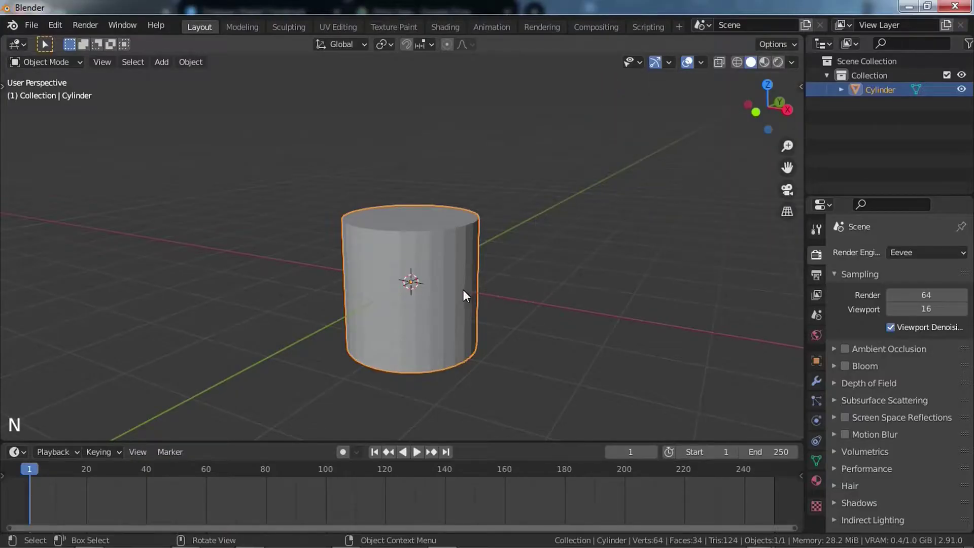
In Edit Mode, scale the cylinder to about 0.13 in X and Y, and stretch it along Z into a long rod
key("Tab")
middle_click_drag(537, 288, 641, 294)
key("s")
key("shift+z")
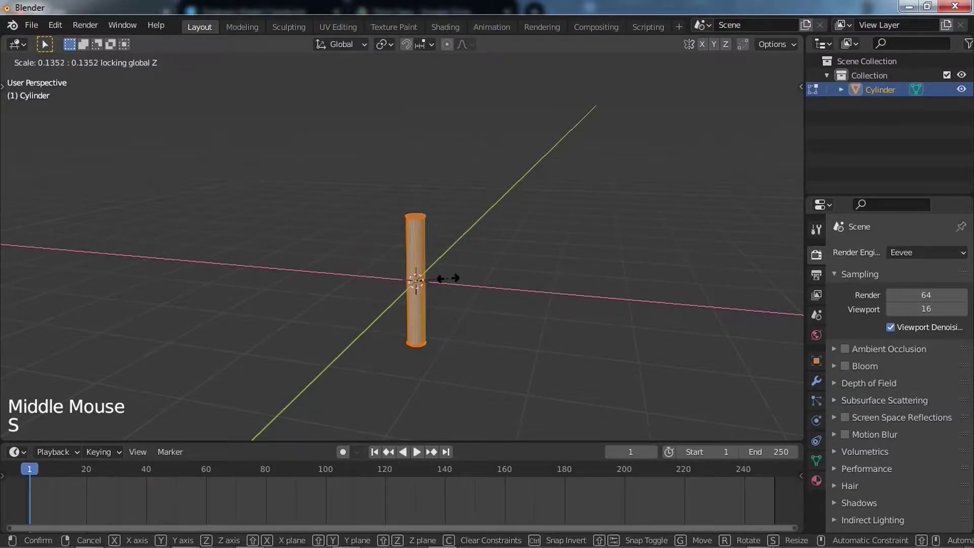
left_click(442, 277)
key("s")
key("z")
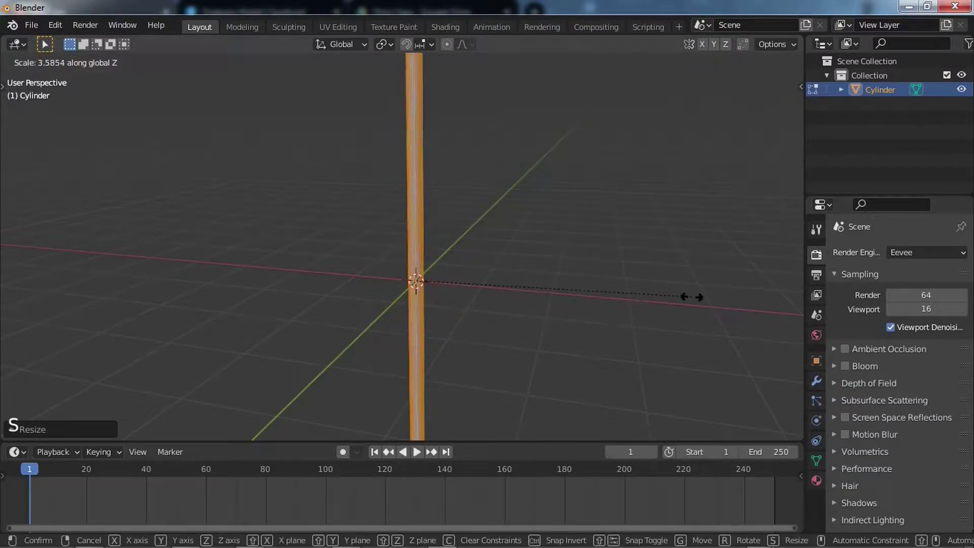
left_click(605, 291)
Extrude the rod's top rim slightly upward, scale the new ring to about 0.76, and adjust its height along Z
scroll(605, 291, "down", 4)
middle_click_drag(558, 284, 482, 295, "shift")
scroll(491, 333, "up", 5)
scroll(482, 296, "up", 1)
scroll(436, 302, "up", 1)
left_click(490, 335)
scroll(491, 335, "up", 3)
scroll(463, 279, "up", 2)
middle_click_drag(491, 335, 482, 298, "shift")
left_click(459, 298, "alt")
key("e")
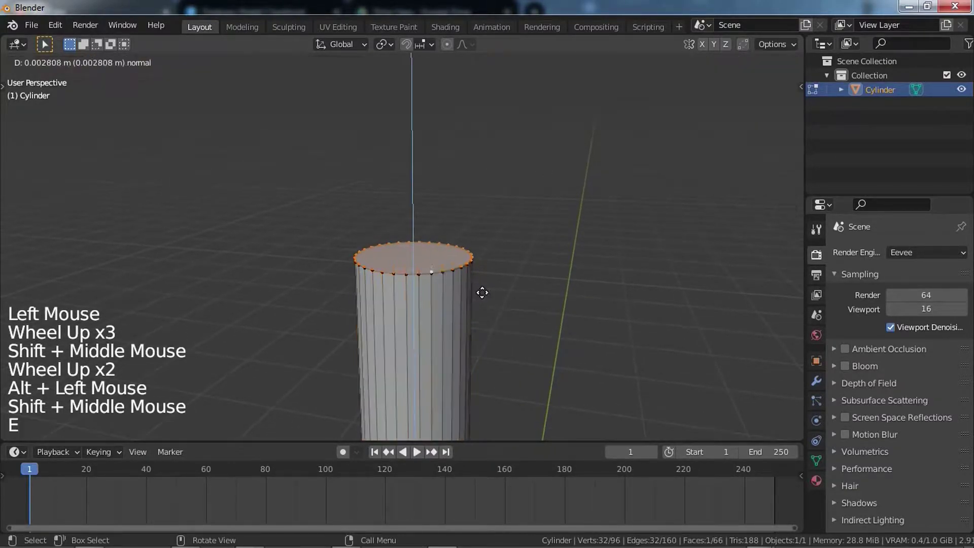
left_click(496, 282)
key("s")
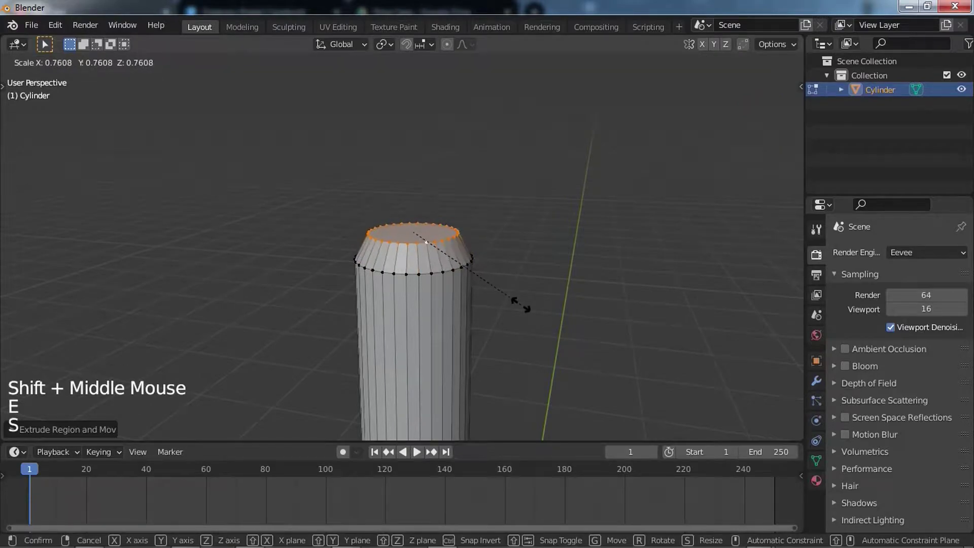
left_click(522, 305)
key("g")
key("z")
left_click(523, 311)
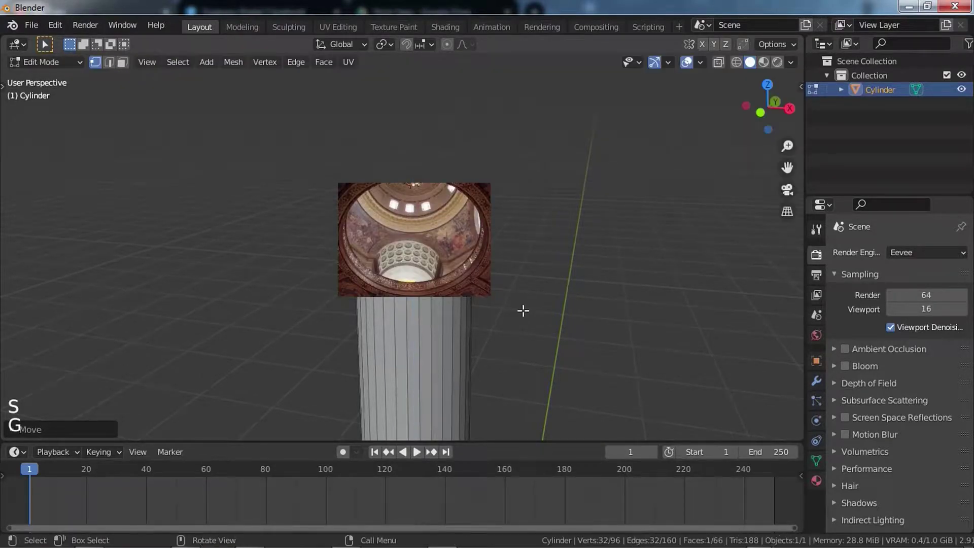
Extrude the rod's tip twice more, shrinking each new ring to round off the end
key("e")
left_click(525, 296)
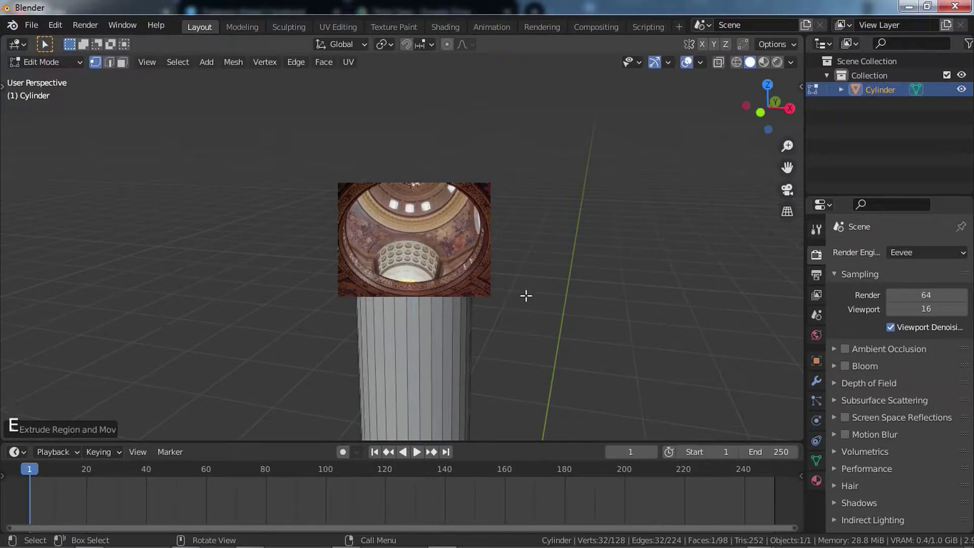
key("s")
left_click(494, 280)
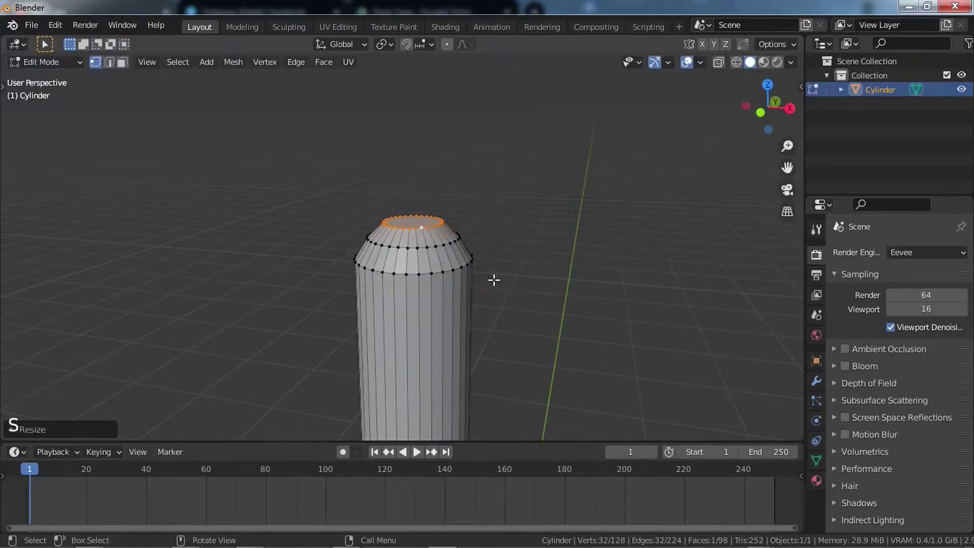
key("e")
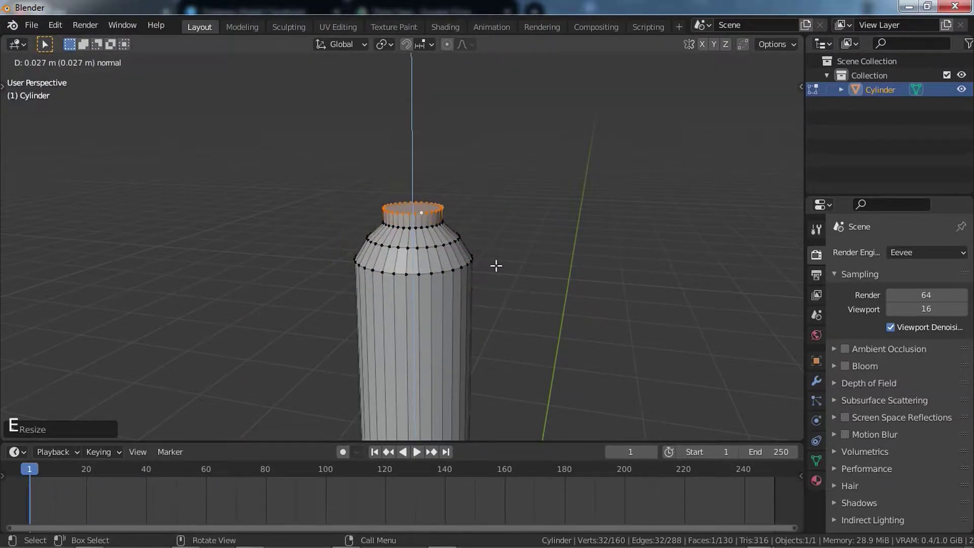
key("s")
left_click(456, 265)
key("g")
left_click(457, 271)
Add 30 evenly spaced loop cuts along the rod's shaft without sliding them
scroll(445, 349, "down", 5)
scroll(444, 314, "up", 3)
middle_click_drag(444, 350, 463, 337, "shift")
scroll(442, 343, "down", 5)
key("ctrl+r")
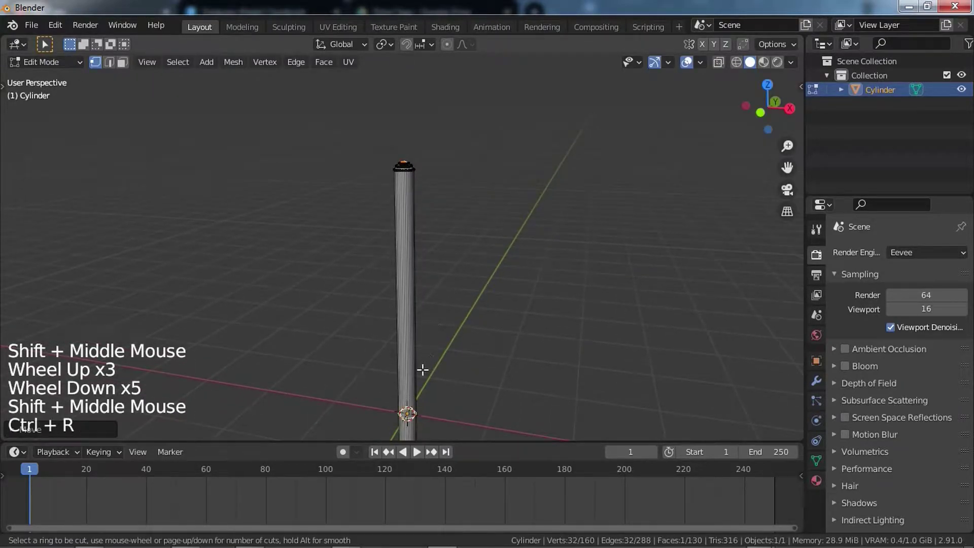
scroll(398, 403, "up", 19)
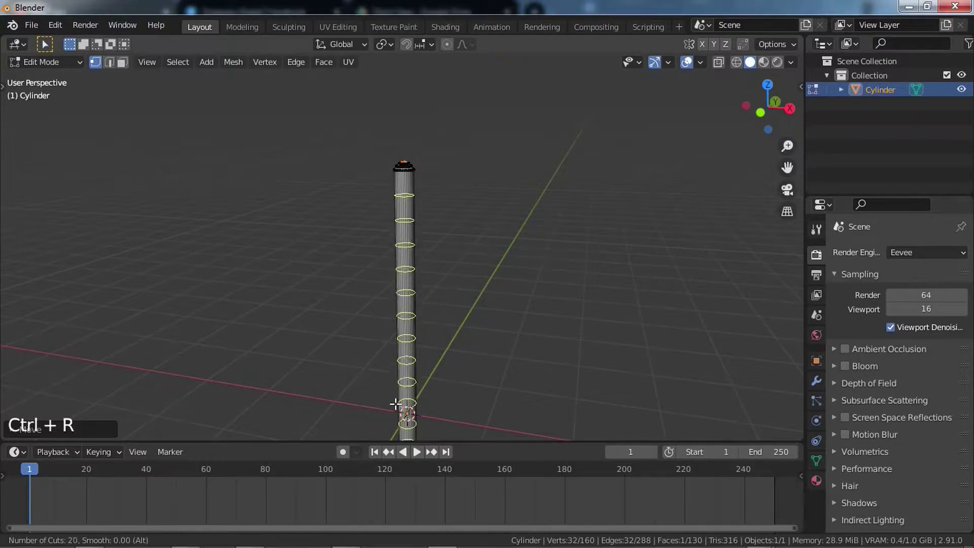
scroll(396, 405, "up", 10)
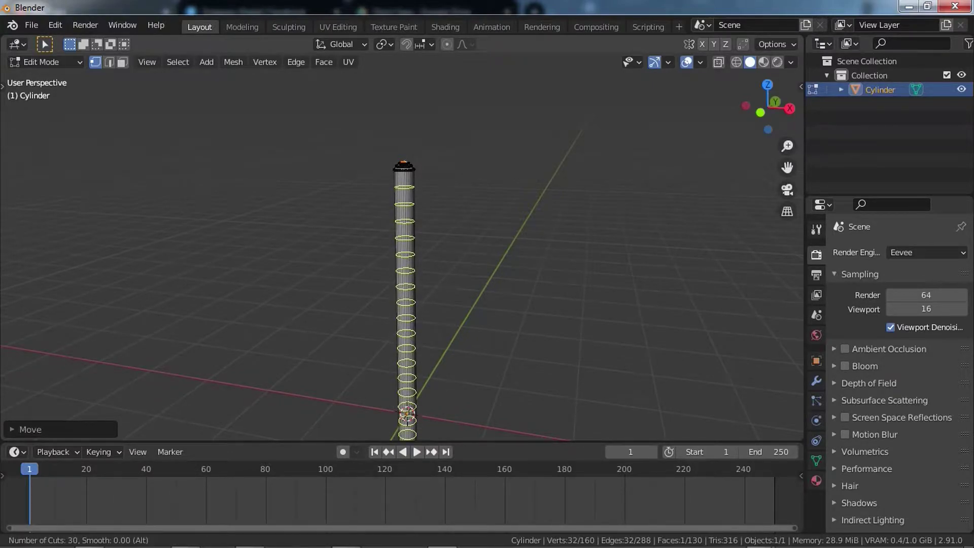
left_click(407, 413)
right_click(471, 358)
Scale the whole rod thinner in X and Y while keeping its length, and return to Object Mode
scroll(472, 358, "down", 5)
middle_click_drag(461, 398, 464, 365, "shift")
middle_click_drag(464, 365, 456, 333)
scroll(471, 342, "up", 3)
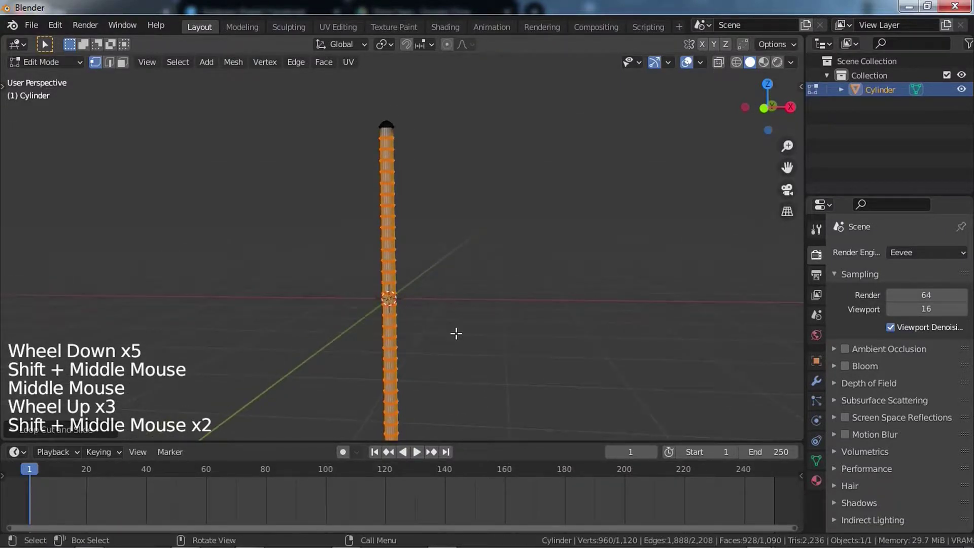
key("a")
key("s")
key("shift+z")
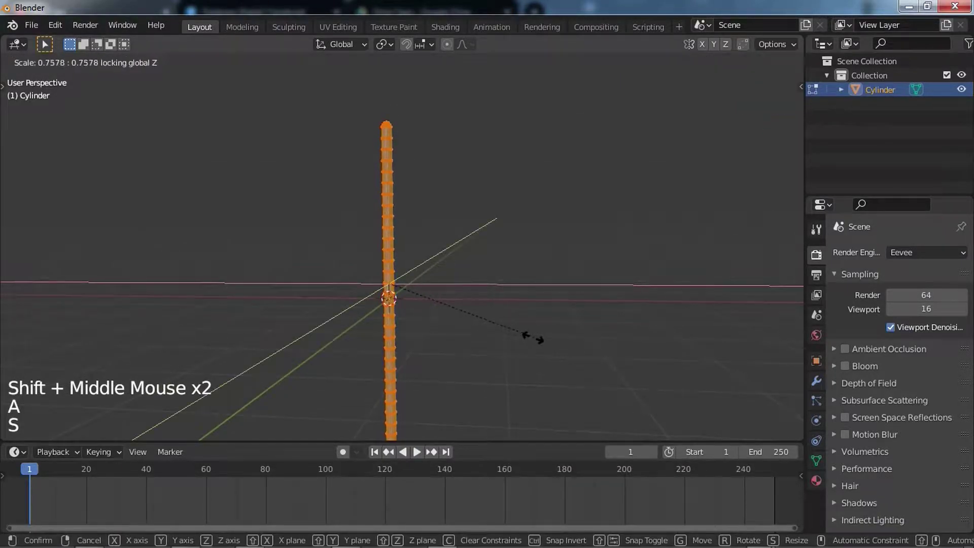
left_click(500, 332)
scroll(391, 326, "down", 4)
middle_click_drag(391, 326, 432, 367)
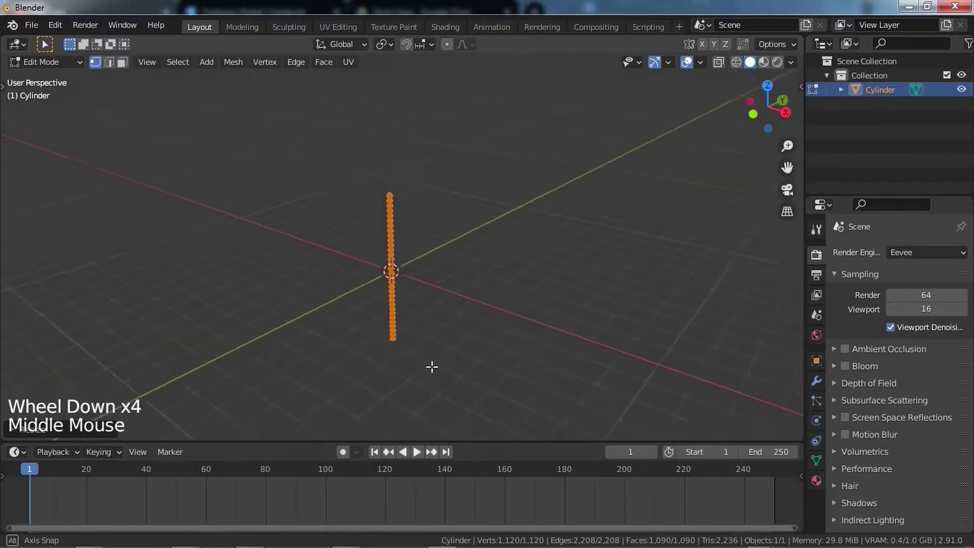
scroll(432, 367, "up", 1)
key("Tab")
scroll(436, 366, "up", 4)
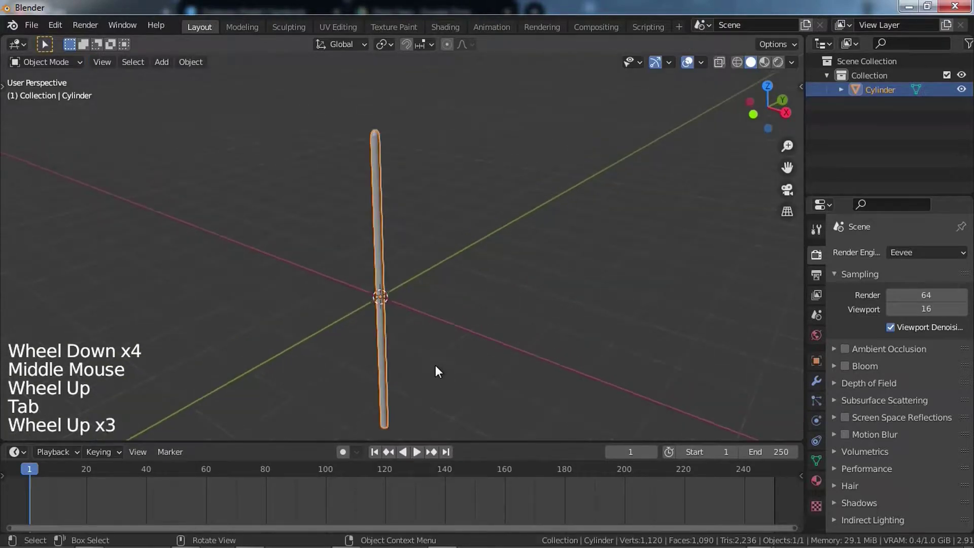
Enable Ambient Occlusion, Bloom, and Screen Space Reflections with Refraction in the Eevee render settings
left_click(916, 252)
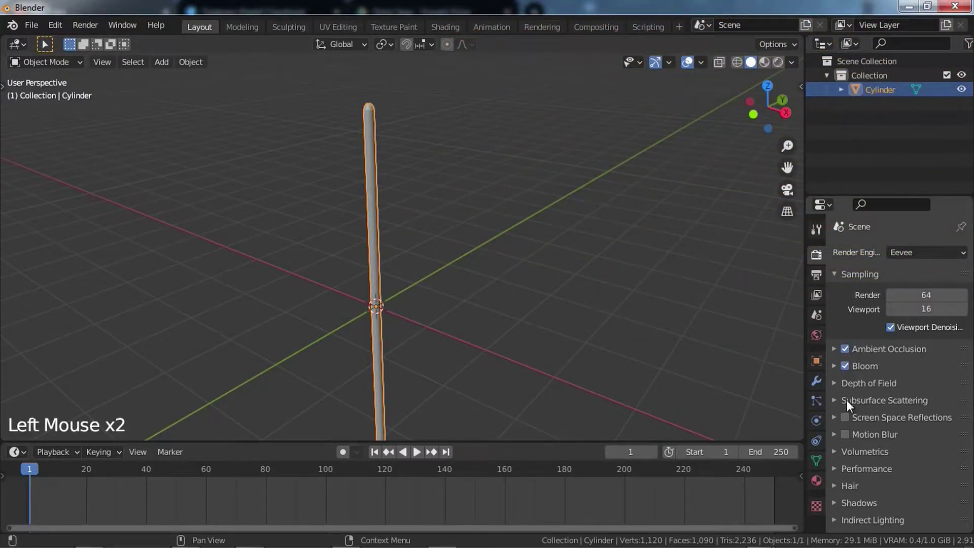
left_click(868, 417)
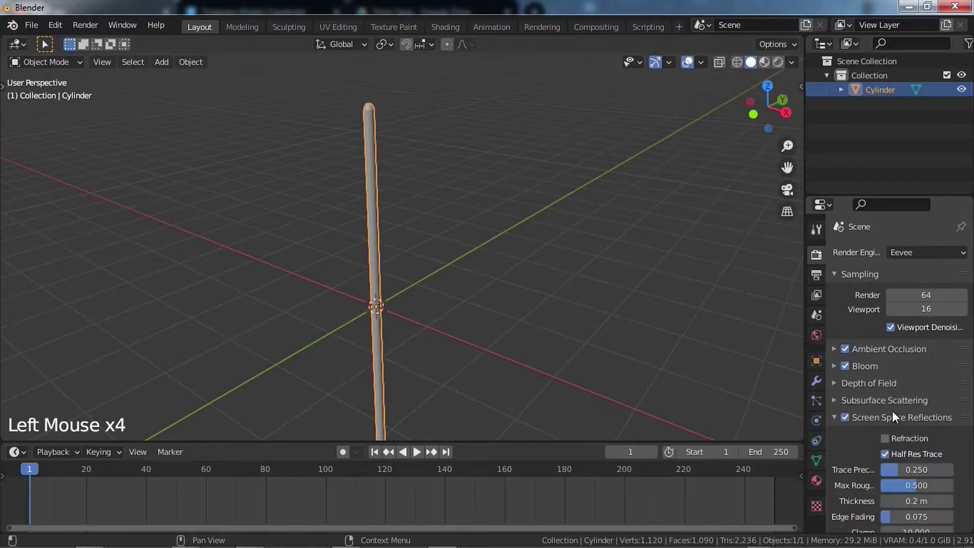
left_click(898, 437)
left_click(888, 417)
middle_click_drag(533, 213, 533, 229, "shift")
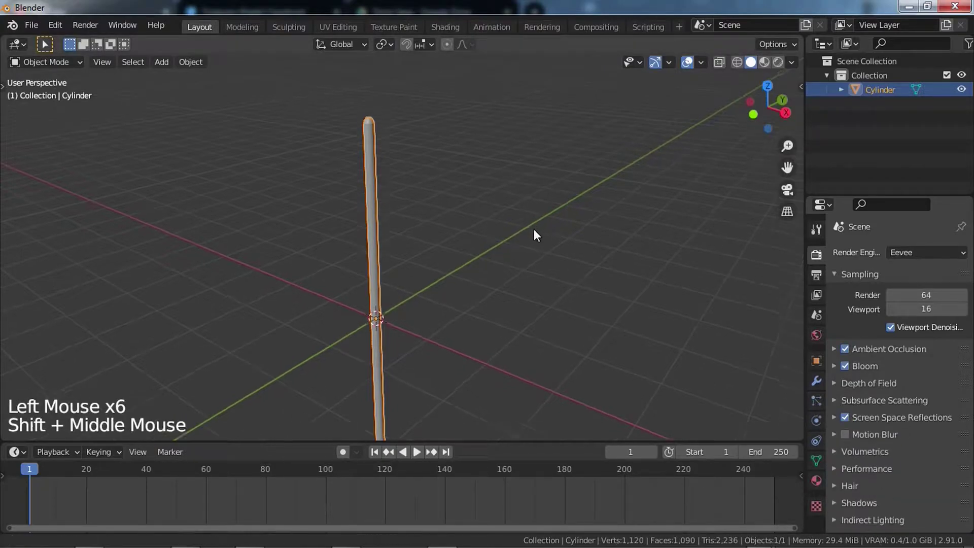
Split the 3D viewport side by side, turn the new area into a Shader Editor, and hide its sidebar
mouse_move(448, 281)
middle_mouse_down("shift")
mouse_move(475, 223)
mouse_move(525, 223)
middle_mouse_up("shift")
scroll(524, 224, "down", 4)
key("z")
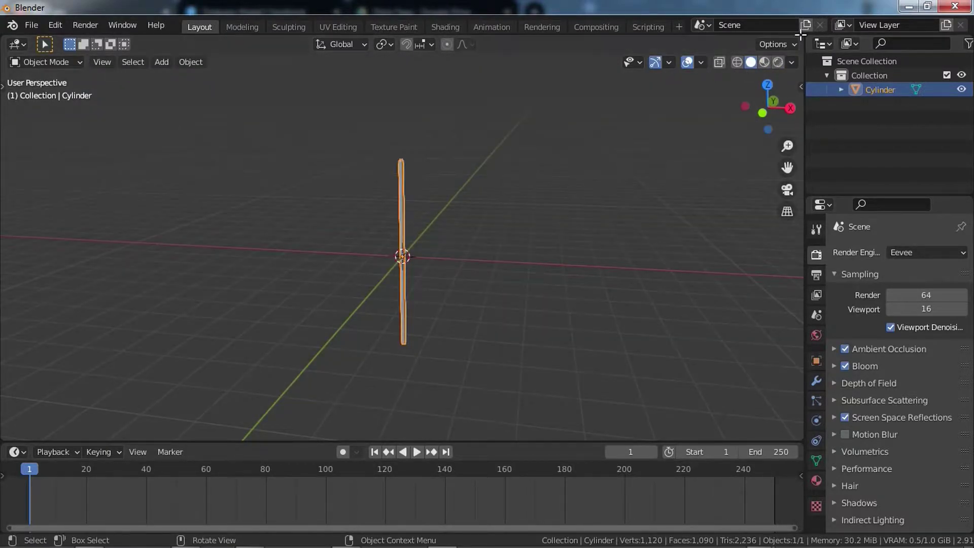
left_click_drag(762, 32, 470, 49)
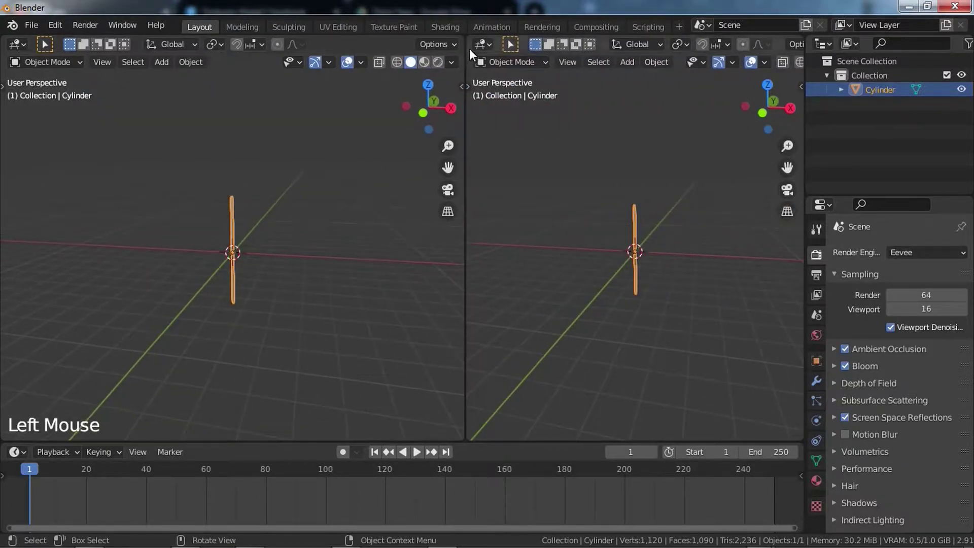
left_click(480, 45)
left_click(489, 165)
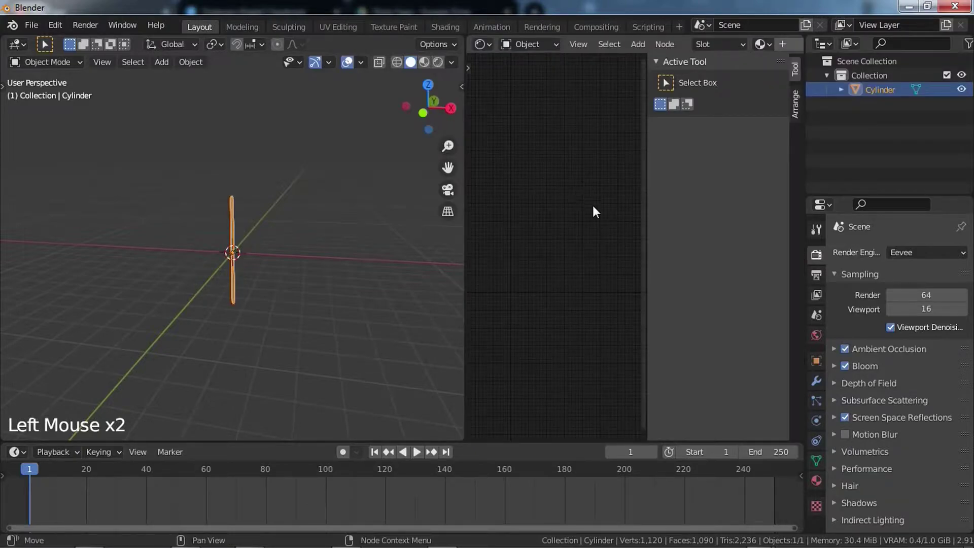
key("n")
scroll(239, 232, "up", 4)
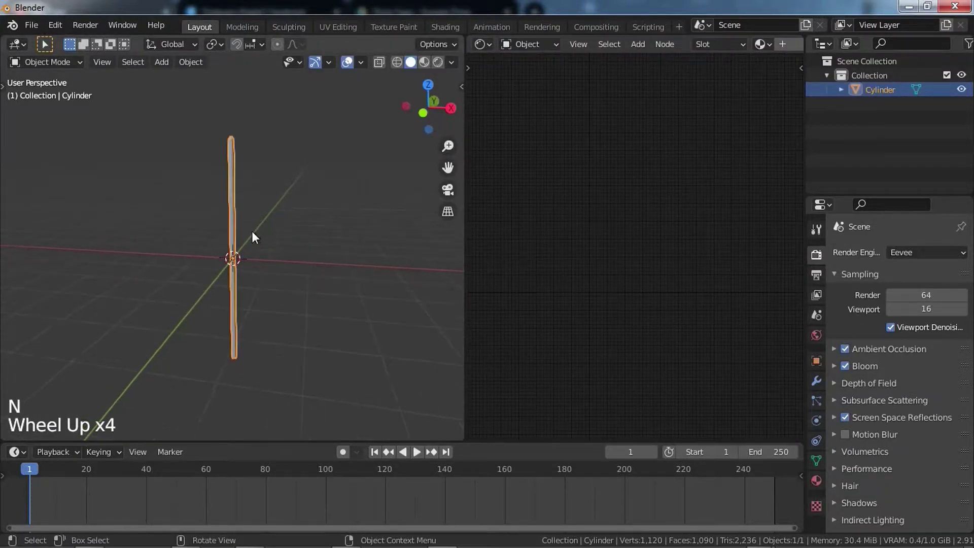
scroll(749, 44, "down", 3)
Create a new material for the rod and delete its default shader node
left_click(748, 44)
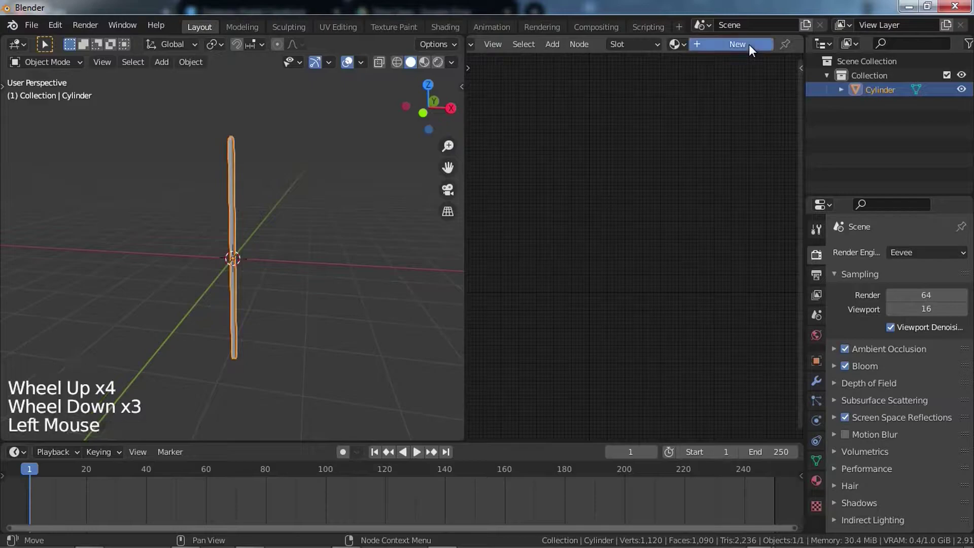
scroll(678, 180, "down", 1)
middle_click_drag(682, 218, 661, 200)
scroll(688, 226, "up", 10)
left_click(665, 199)
key("x")
Add an Emission shader node and connect it to the Material Output
key("shift+a")
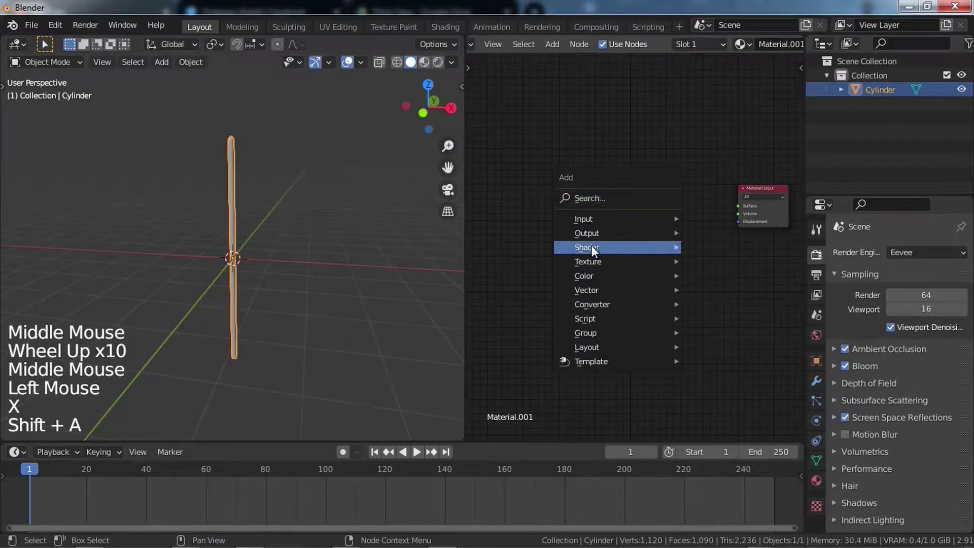
mouse_move(634, 244)
left_click(750, 277)
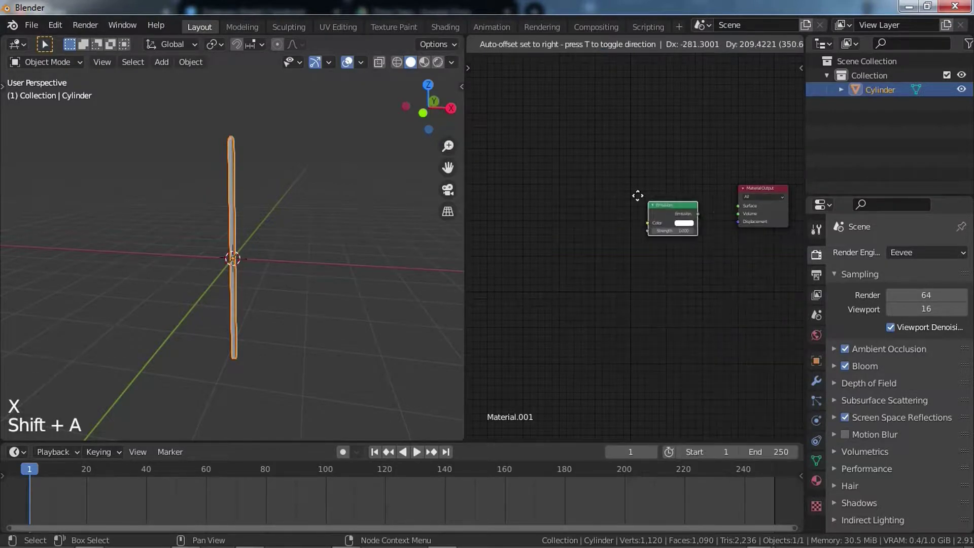
left_click(601, 185)
left_click(637, 199, "ctrl+shift")
scroll(654, 203, "up", 5)
middle_click_drag(665, 232, 640, 254)
Switch the 3D viewport to Rendered shading to preview the rod's emission material
scroll(640, 254, "up", 1)
scroll(640, 254, "up", 1)
middle_click_drag(314, 203, 335, 232, "shift")
scroll(304, 243, "up", 2)
key("z")
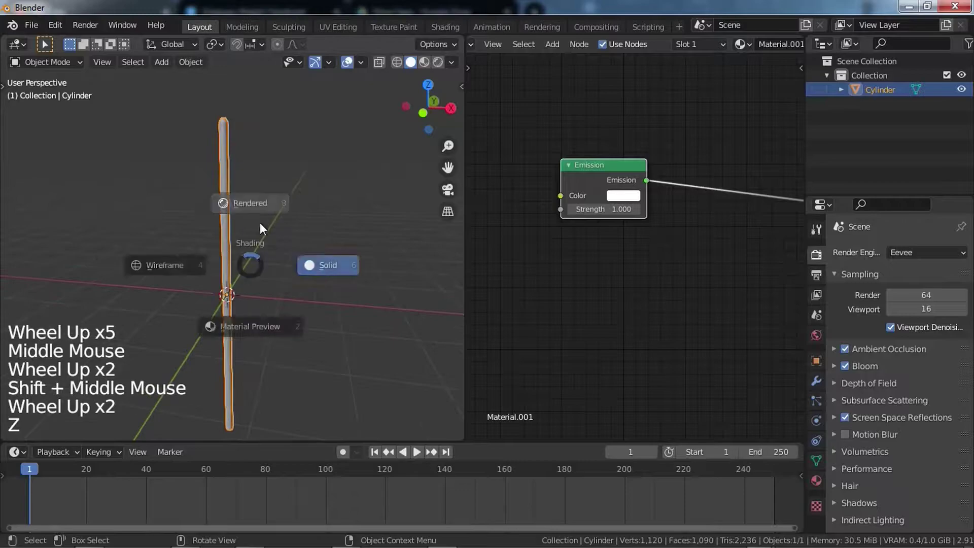
left_click(292, 185)
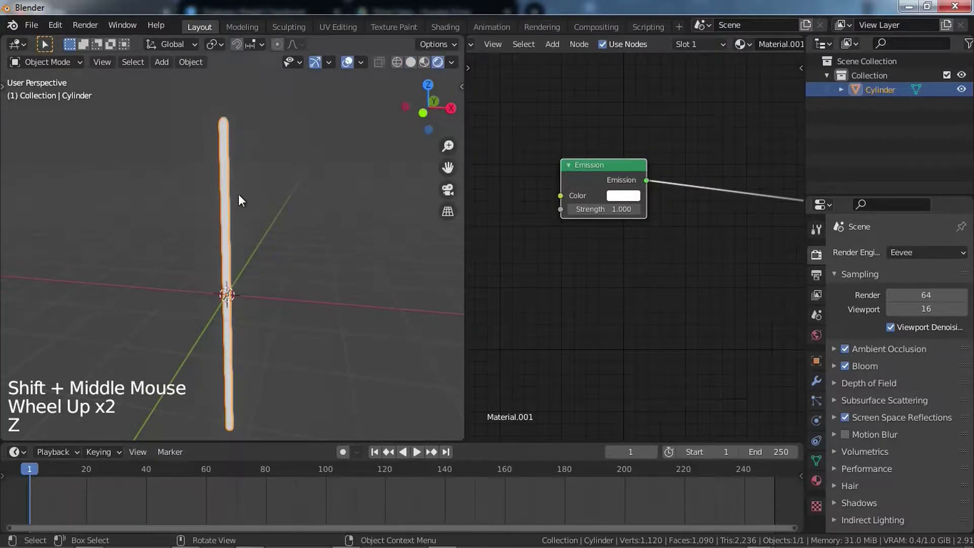
scroll(598, 220, "up", 4)
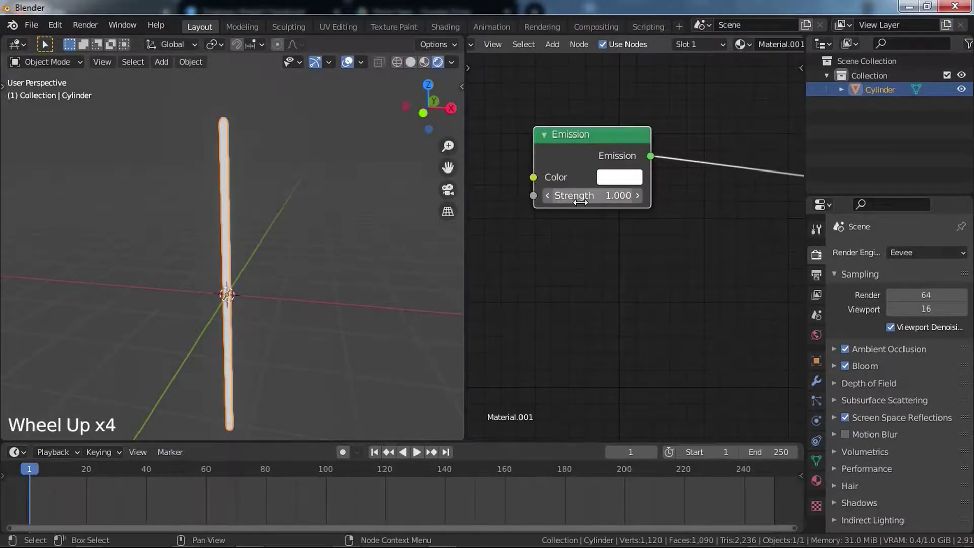
Set the Emission node's strength to 28.3 and its color to a saturated blue
left_click_drag(581, 203, 639, 202)
left_click(599, 181)
left_click_drag(708, 210, 712, 211)
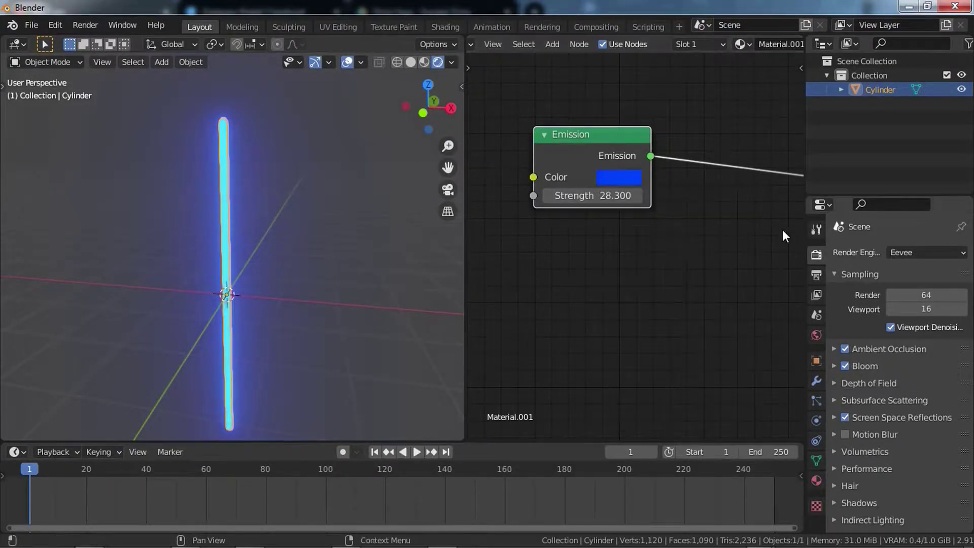
Add a Math node in front of the Emission node and set its operation to Multiply
scroll(663, 264, "down", 5)
middle_click_drag(662, 263, 703, 273)
key("shift+a")
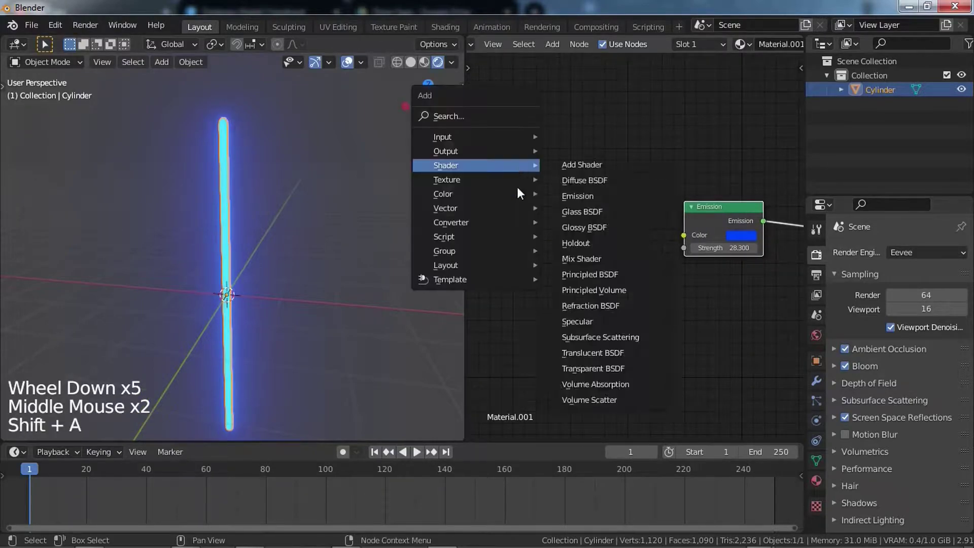
mouse_move(496, 221)
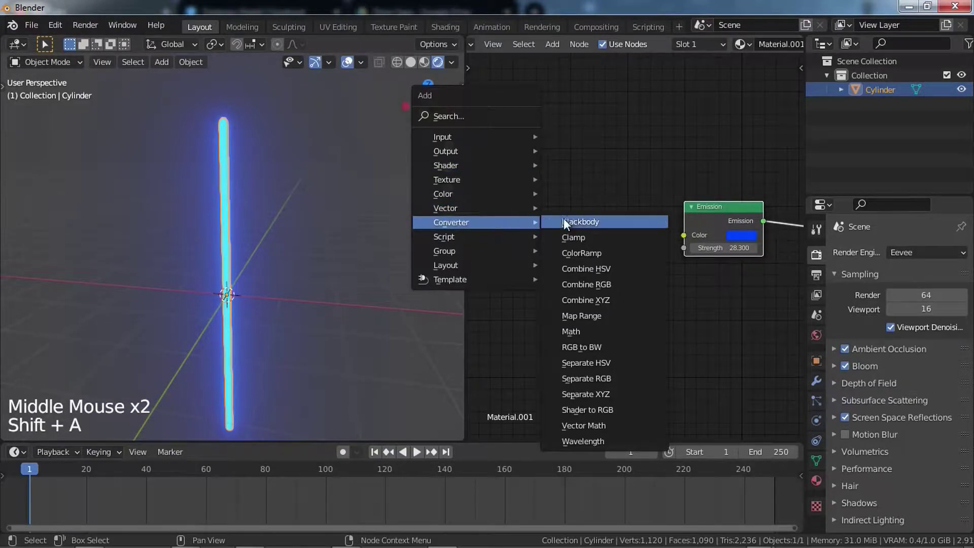
left_click(571, 331)
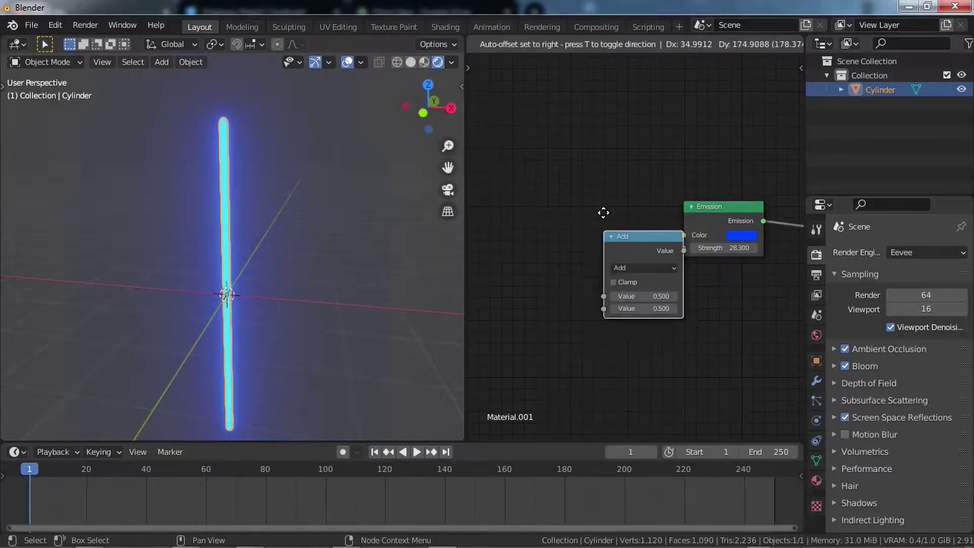
left_click(524, 143)
left_click(550, 181)
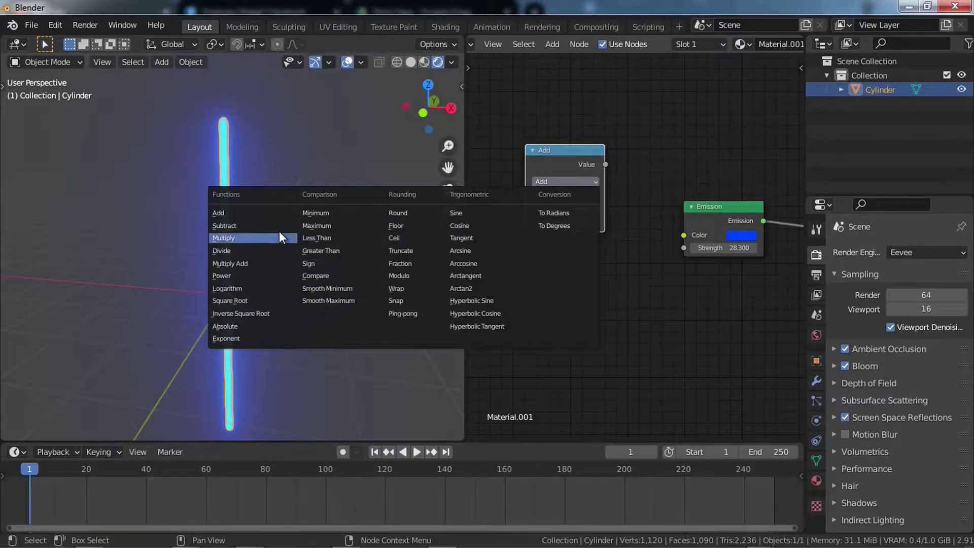
left_click(252, 237)
left_click(583, 182)
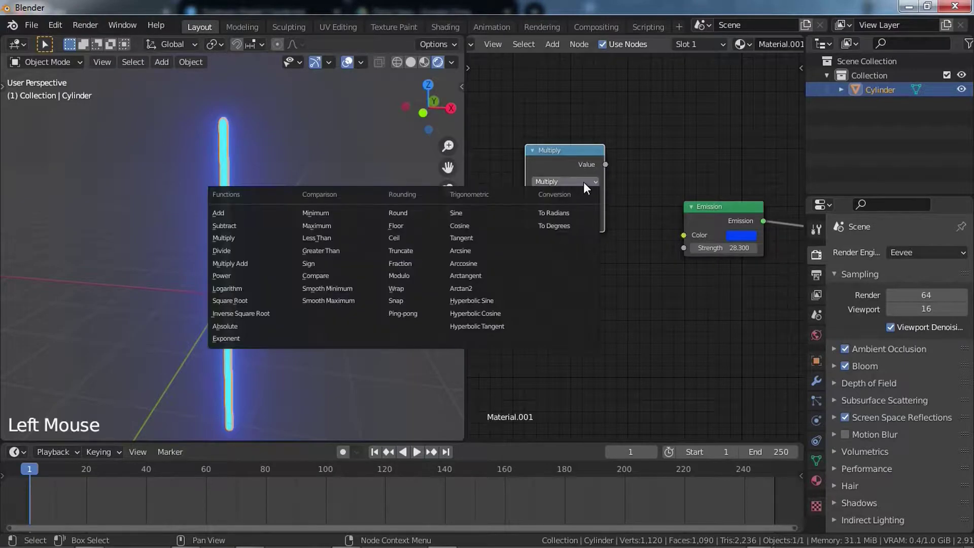
left_click(583, 182)
Connect the Multiply node's output to the Emission node's Strength input
middle_click_drag(602, 226, 610, 216)
scroll(609, 216, "up", 1)
left_click_drag(613, 151, 691, 241)
Add a Value input node in front of the Multiply node
middle_click_drag(619, 246, 702, 270)
scroll(700, 244, "down", 3)
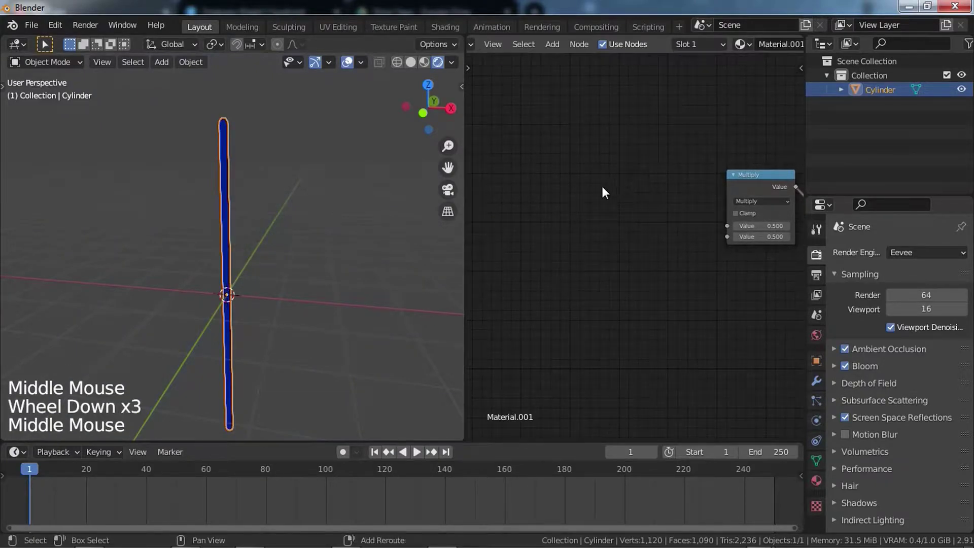
key("shift+a")
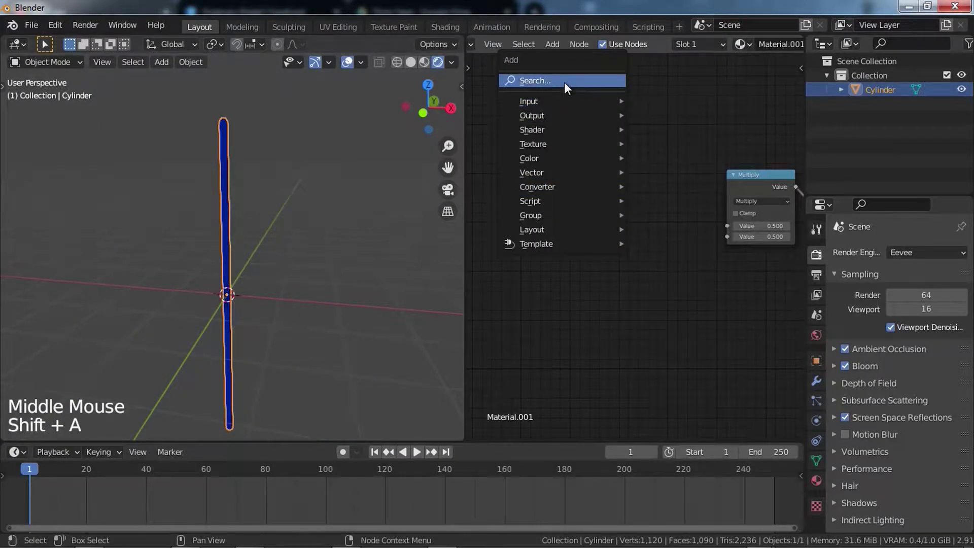
left_click(540, 81)
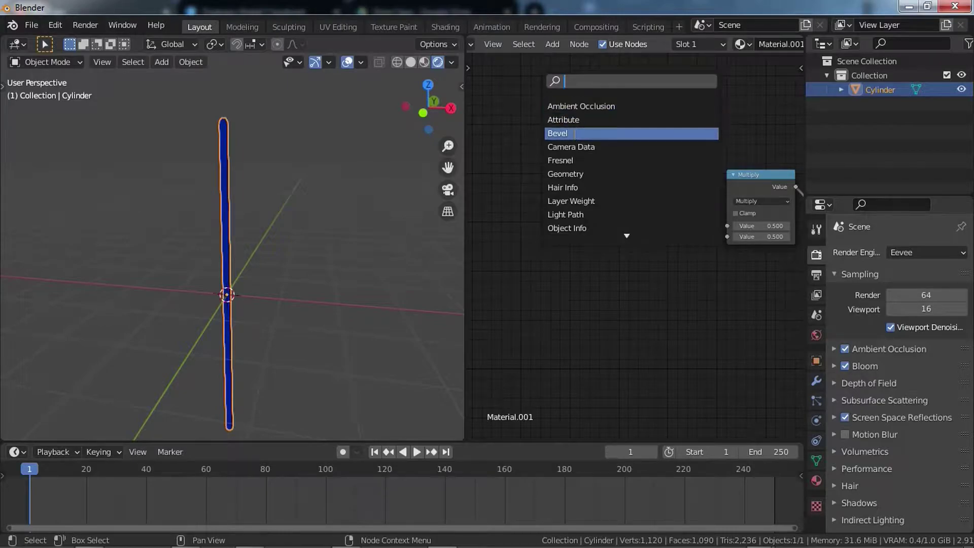
type("val")
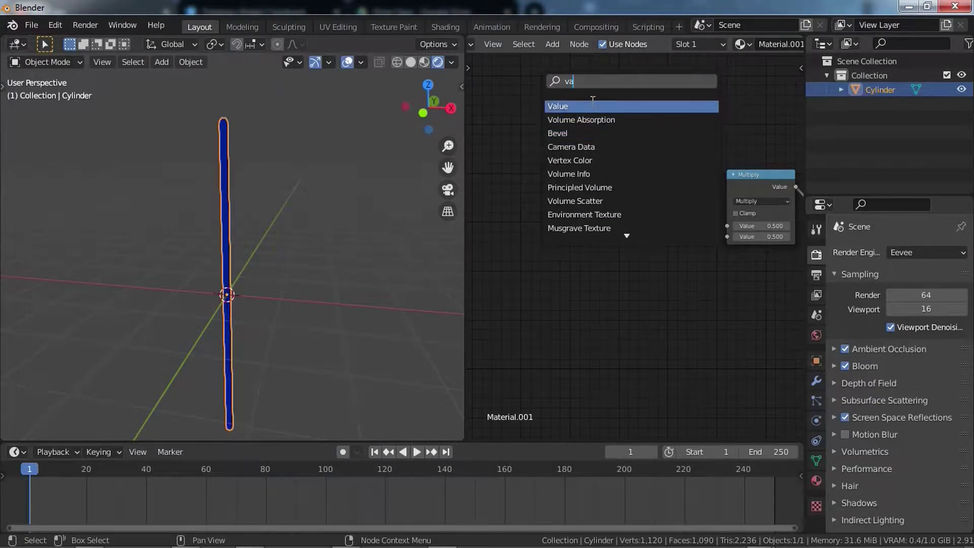
key("Return")
left_click(599, 187)
scroll(597, 181, "up", 4)
left_click(569, 138)
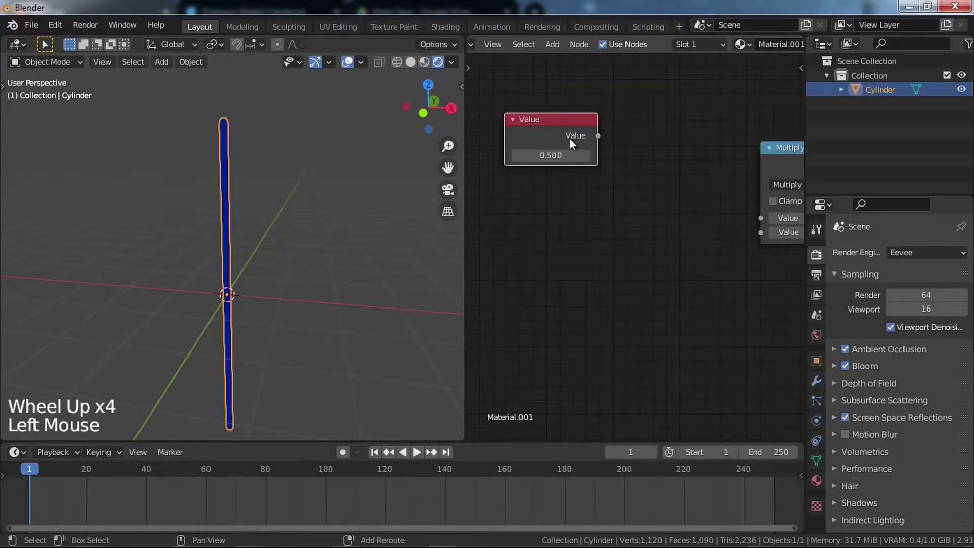
Duplicate the Value node and place the copy directly below the original
key("shift+d")
middle_click(573, 200)
scroll(604, 193, "up", 2)
left_click(575, 199)
mouse_move(576, 199)
middle_mouse_down()
mouse_move(599, 203)
mouse_move(568, 196)
middle_mouse_up()
scroll(598, 203, "down", 3)
scroll(590, 202, "up", 1)
Connect the lower Value node to the Multiply node's second input and the upper one to its first input
left_click_drag(575, 211, 740, 219)
left_click_drag(579, 121, 741, 204)
middle_click_drag(656, 196, 674, 211)
scroll(576, 204, "down", 4)
middle_click_drag(576, 208, 627, 246)
scroll(626, 233, "up", 4)
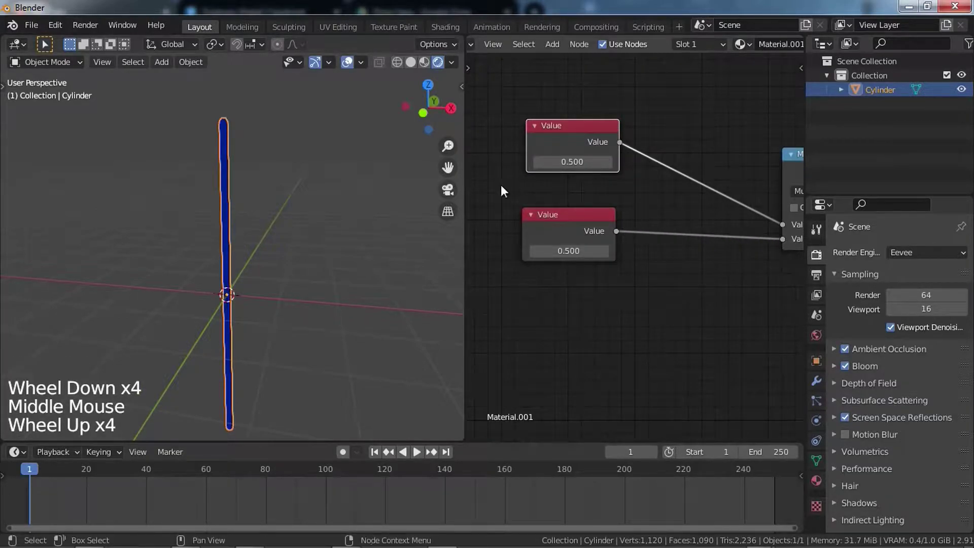
left_click(577, 162)
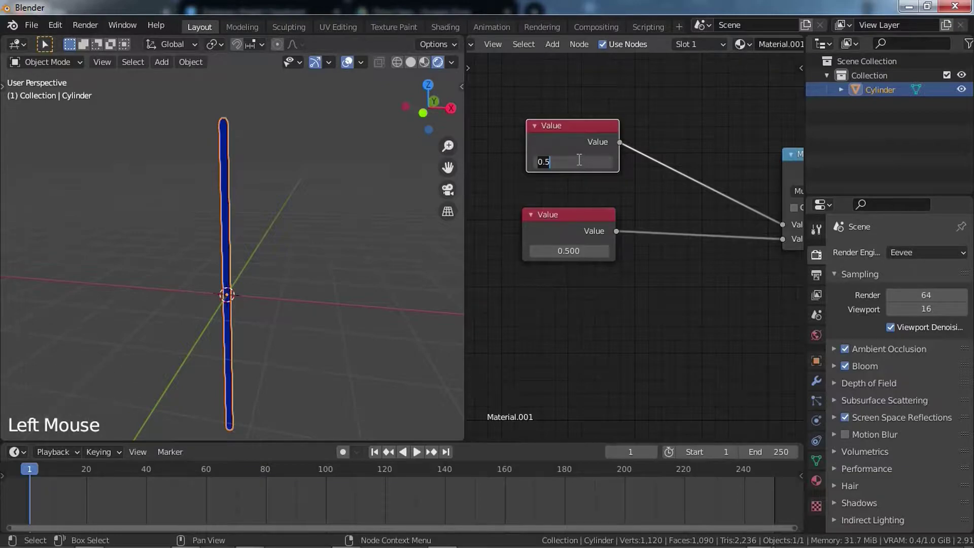
middle_click_drag(325, 218, 281, 239)
scroll(302, 224, "down", 4)
middle_click_drag(282, 240, 320, 241)
scroll(270, 234, "up", 4)
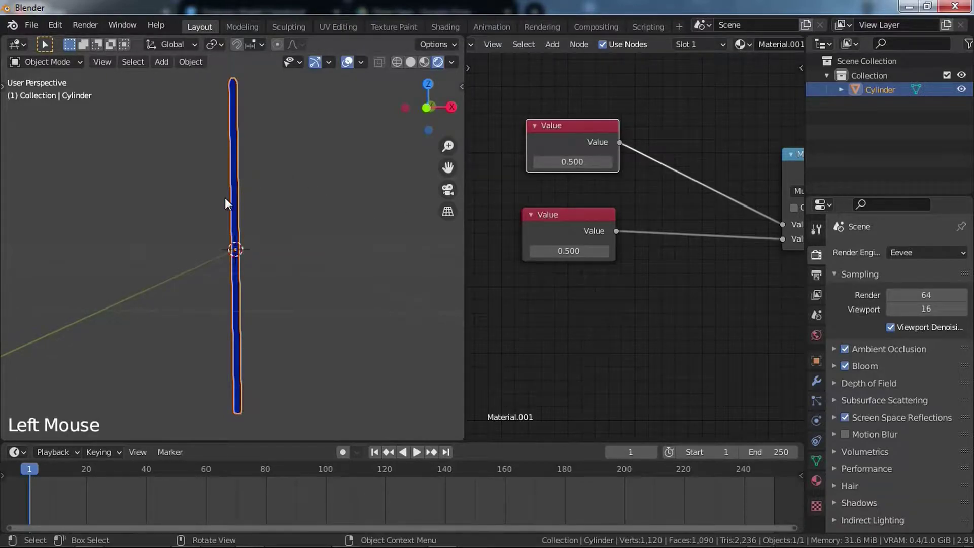
key("Tab")
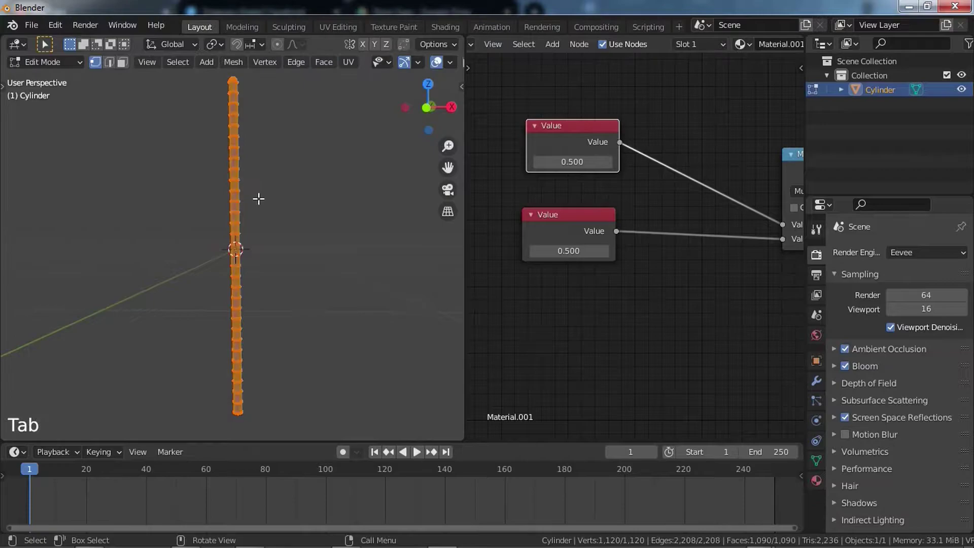
key("Tab")
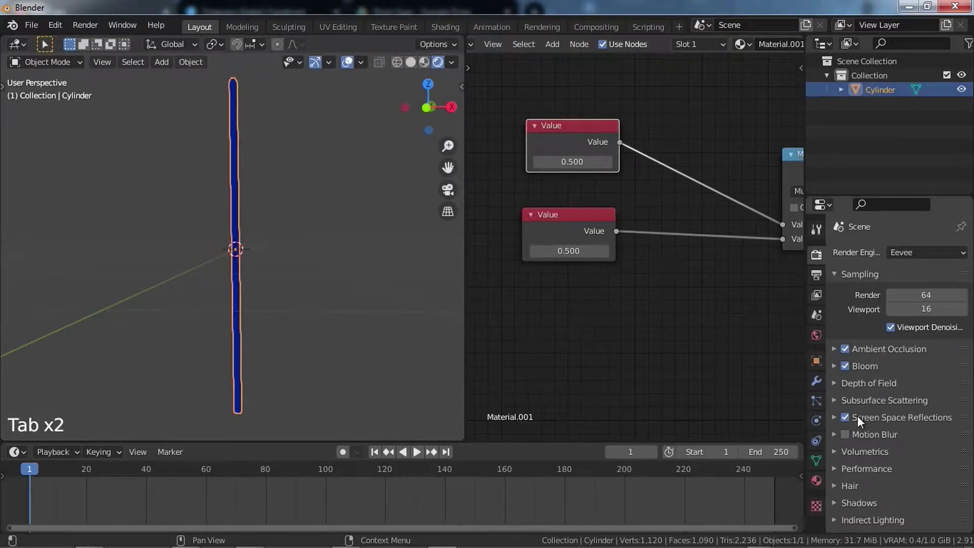
Add a Basis shape key and a second shape key, Key 1, to the cylinder and select Key 1
left_click(816, 460)
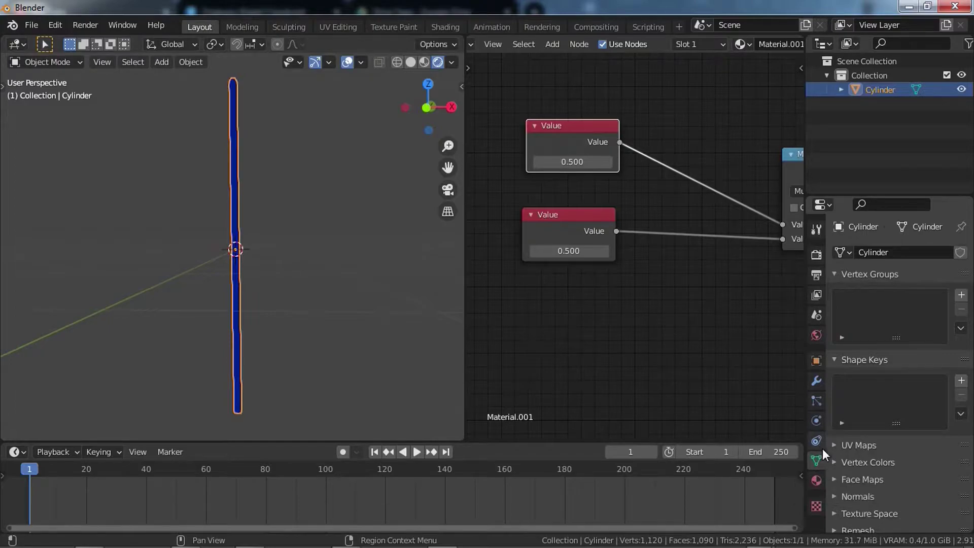
left_click(961, 381)
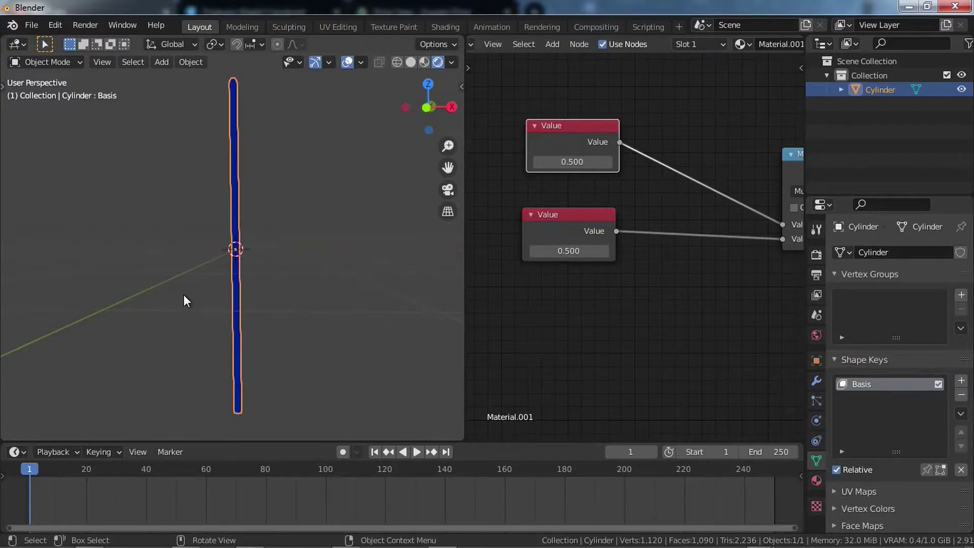
left_click(960, 381)
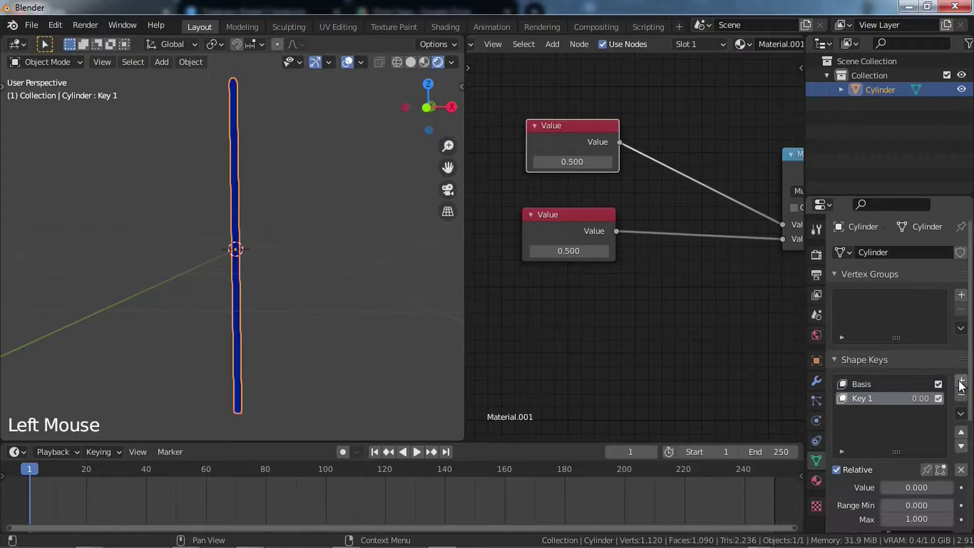
left_click(862, 397)
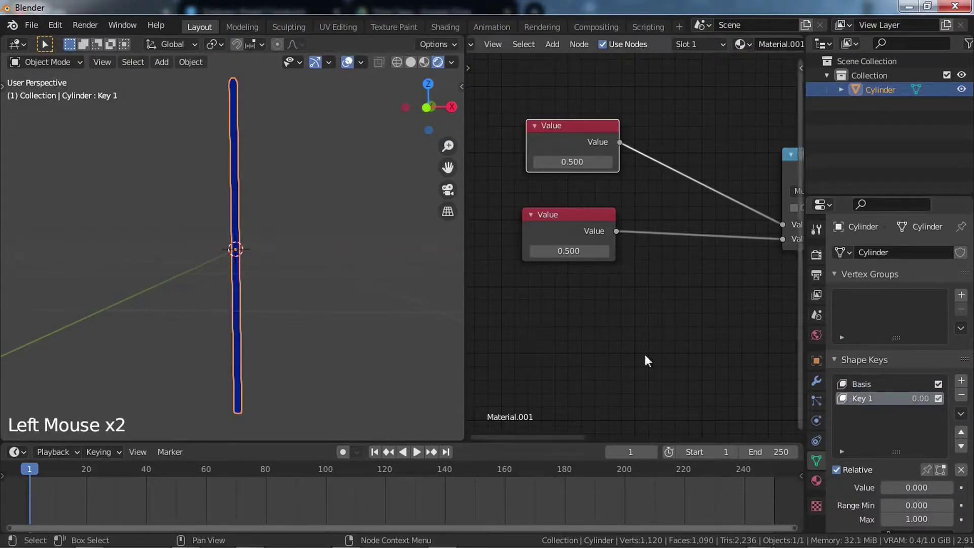
Enter Edit Mode on Key 1 and select the edge loop around the rod's bottom end
key("Tab")
scroll(316, 295, "down", 1)
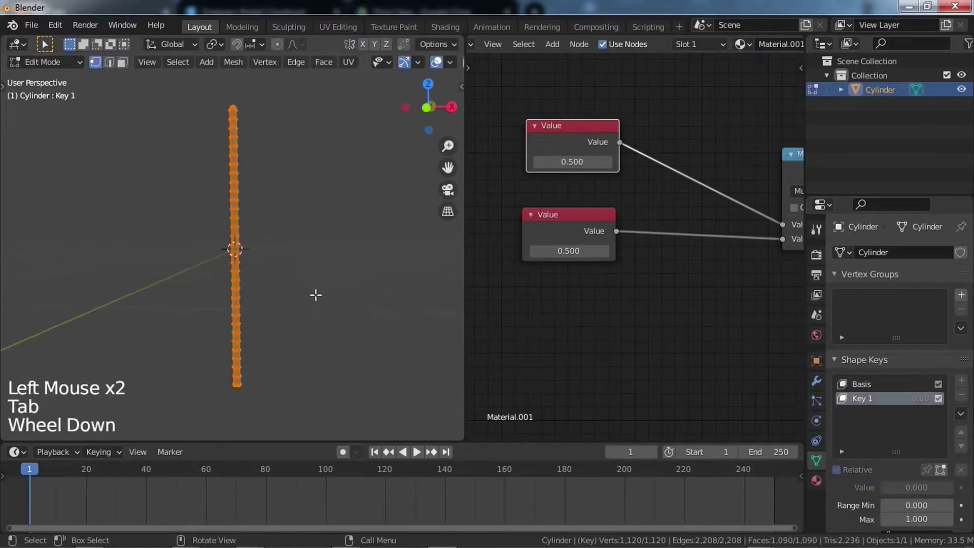
middle_click_drag(247, 366, 250, 267, "shift")
scroll(235, 272, "up", 4)
left_click(235, 341)
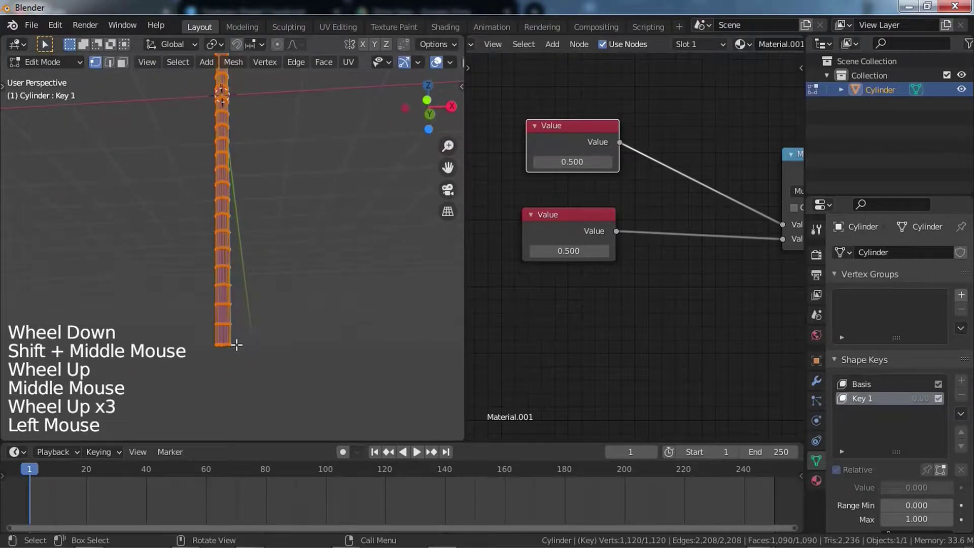
left_click(233, 346, "alt")
middle_click_drag(245, 348, 245, 284, "shift")
scroll(237, 343, "up", 2)
scroll(246, 284, "up", 1)
middle_click_drag(246, 284, 248, 273)
scroll(250, 268, "up", 2)
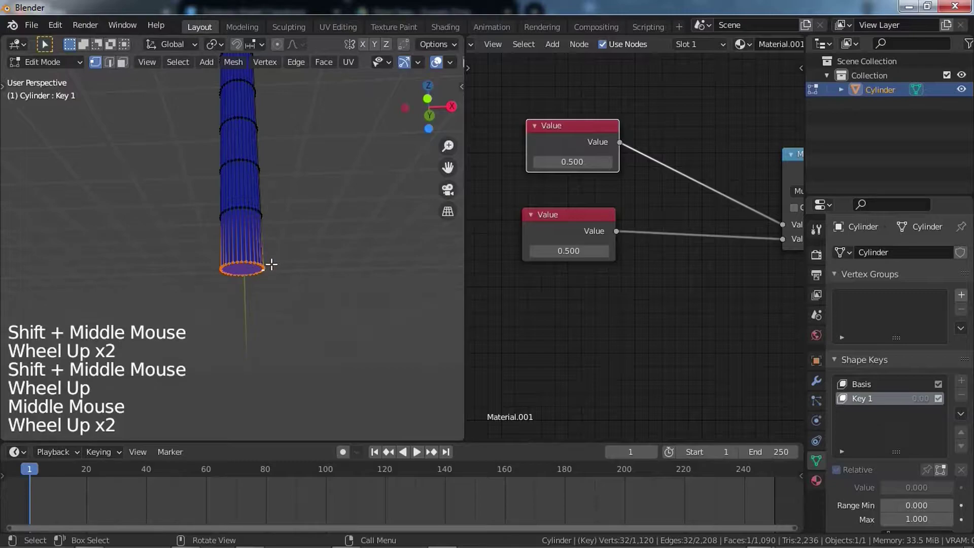
left_click(257, 267, "alt")
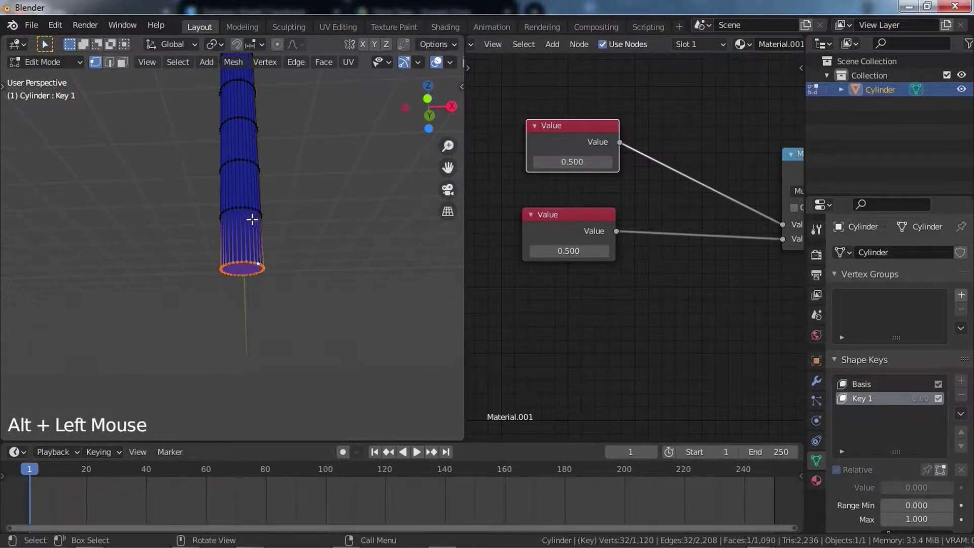
left_click(248, 181, "alt")
left_click(244, 160, "alt")
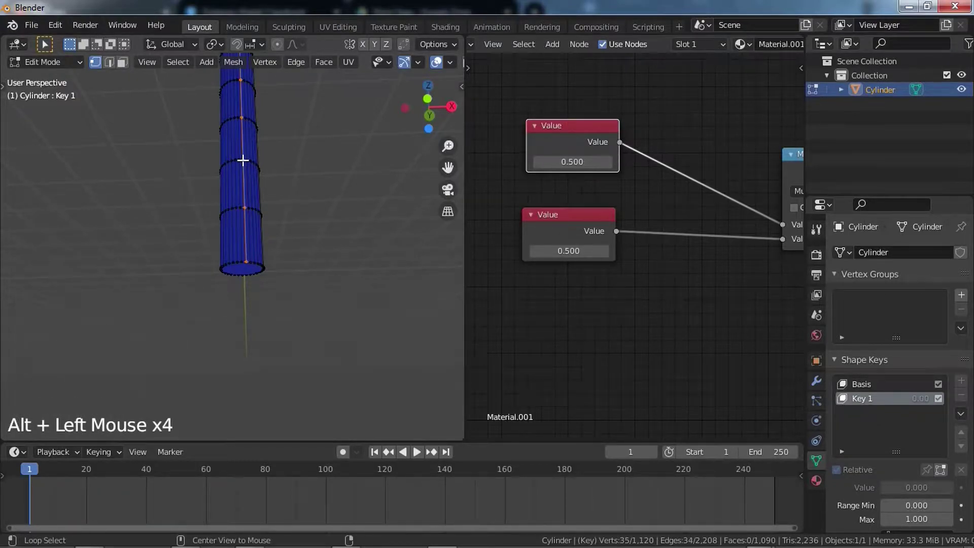
left_click(254, 261, "alt")
left_click(254, 266, "alt")
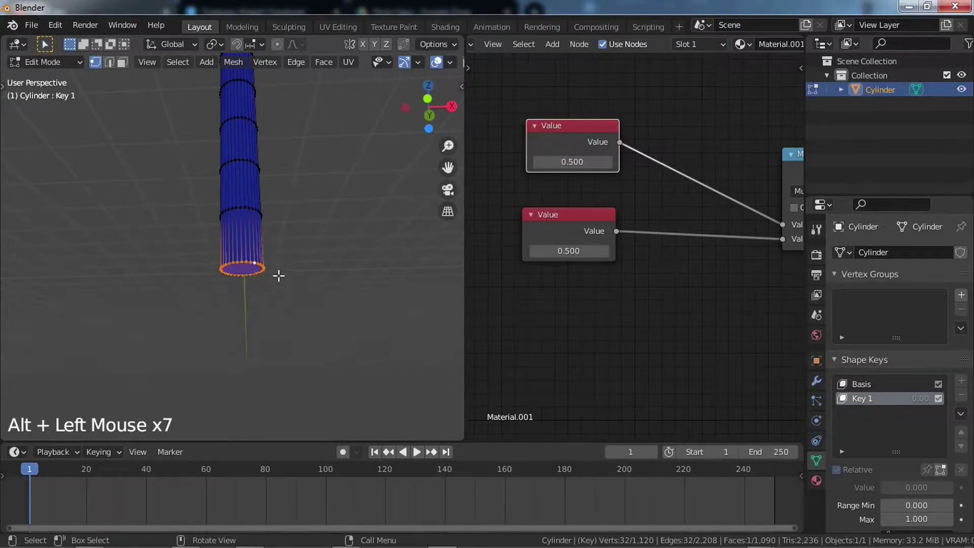
Snap the 3D cursor to the selected loop at the rod's bottom end
middle_click_drag(278, 272, 285, 264, "shift")
scroll(287, 261, "up", 1)
key("shift+s")
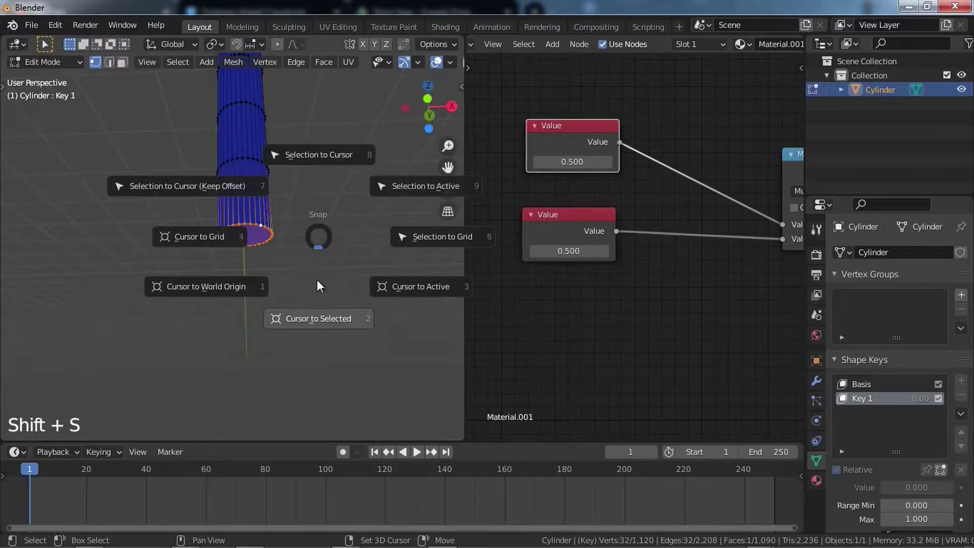
left_click(312, 329)
Select the whole rod mesh and set the transform pivot point to 3D Cursor
middle_click_drag(311, 326, 289, 221, "shift")
scroll(315, 241, "down", 6)
key("a")
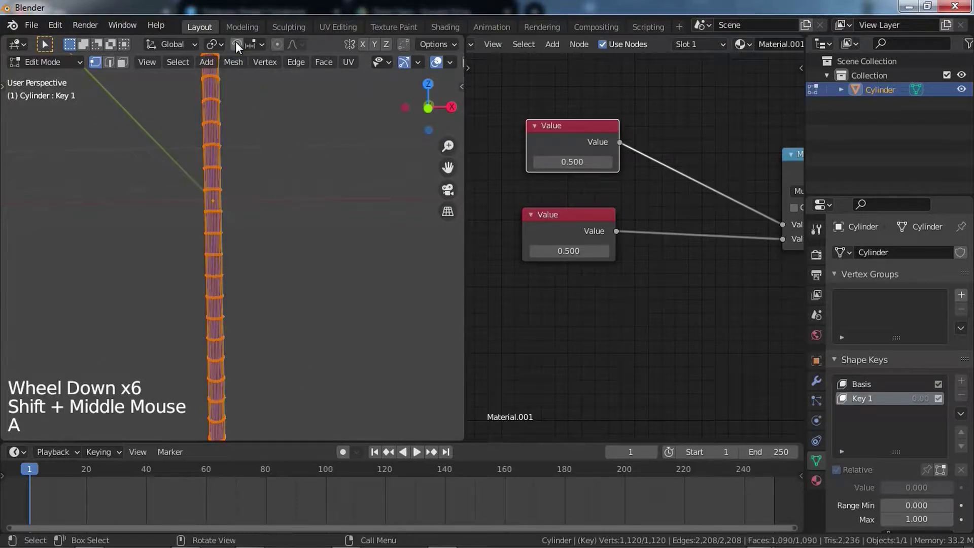
left_click(215, 40)
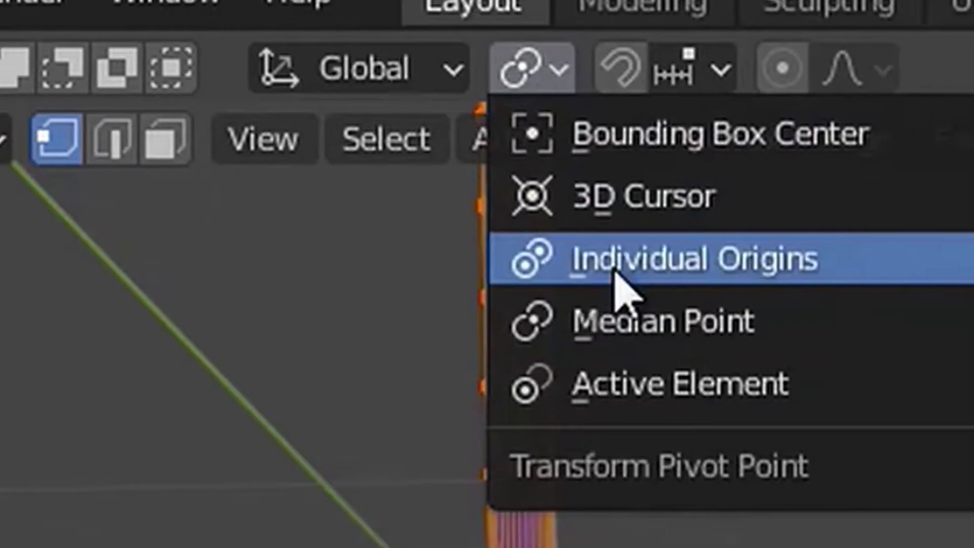
left_click(583, 203)
scroll(654, 496, "down", 4)
middle_click_drag(655, 496, 735, 547, "shift")
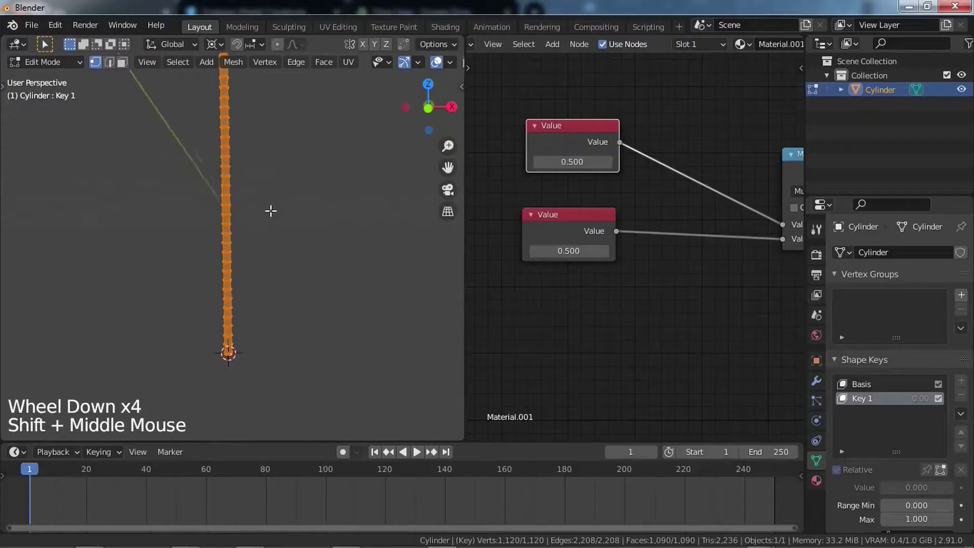
Scale the whole mesh along Z to about 0.012 to flatten it at the rod's base, and return to Object Mode
key("s")
key("z")
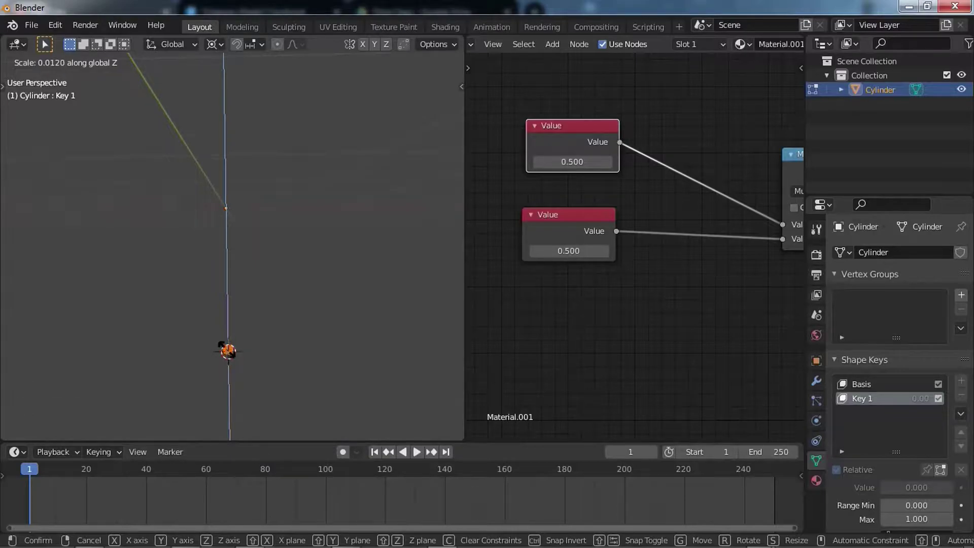
left_click(221, 345)
middle_click_drag(284, 363, 285, 263, "shift")
scroll(289, 316, "up", 6)
scroll(306, 227, "down", 6)
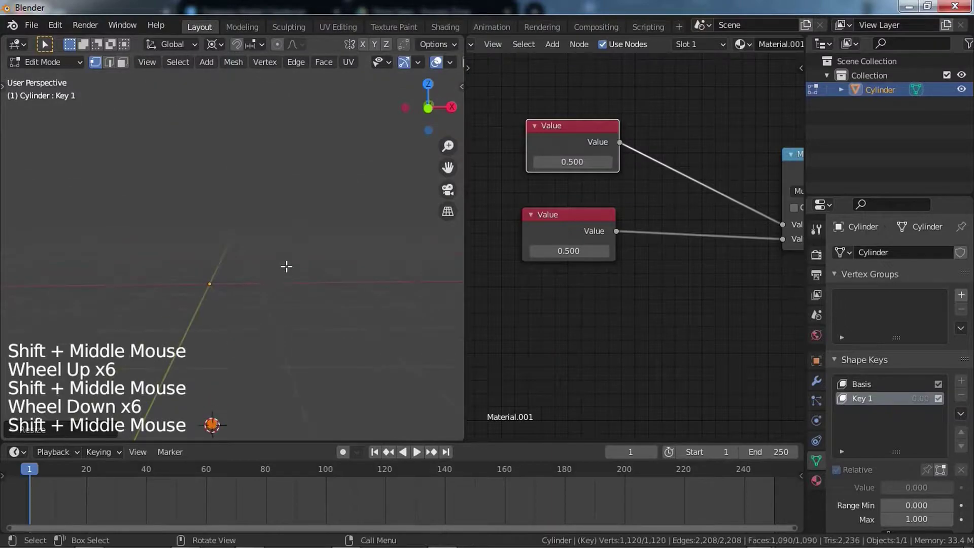
scroll(285, 263, "down", 4)
key("Tab")
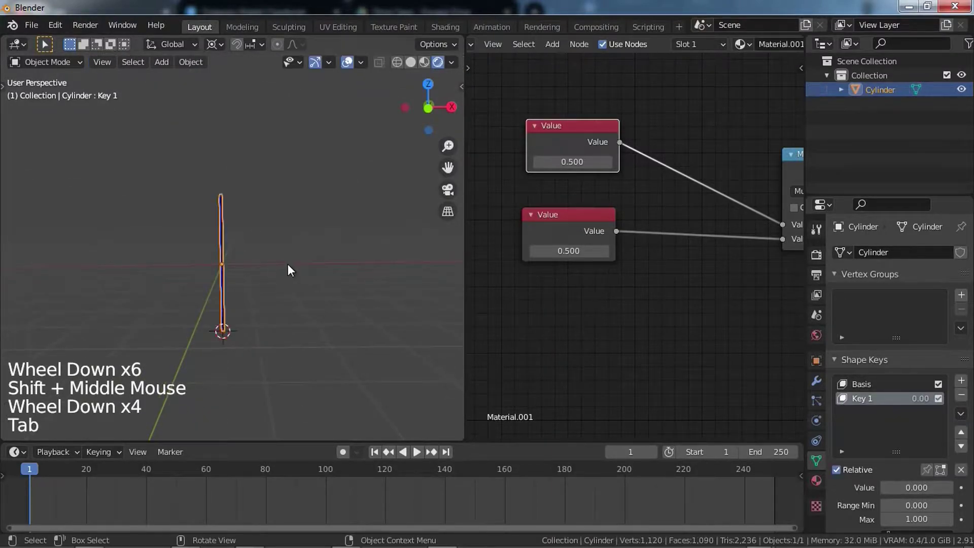
scroll(492, 309, "up", 6)
scroll(294, 343, "up", 5)
middle_click_drag(267, 345, 288, 292, "shift")
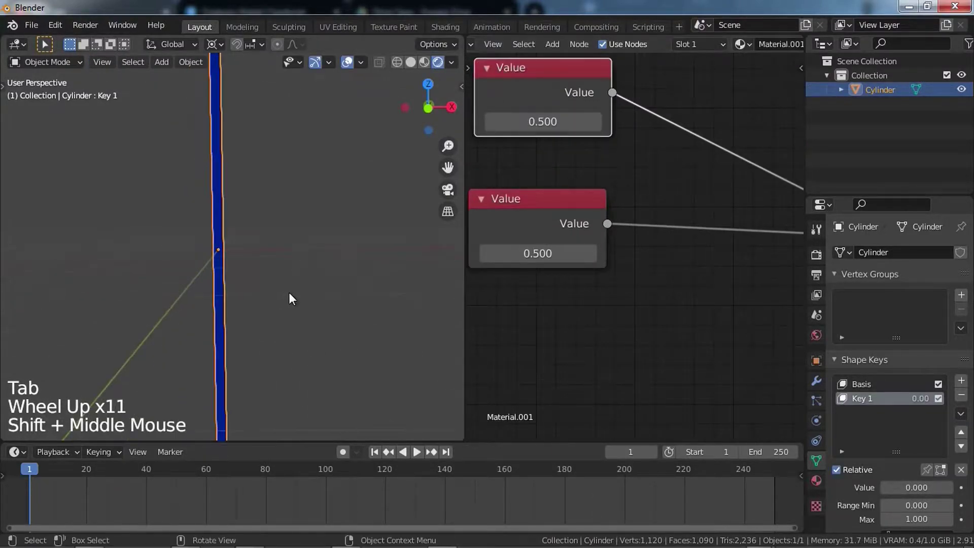
scroll(288, 292, "down", 2)
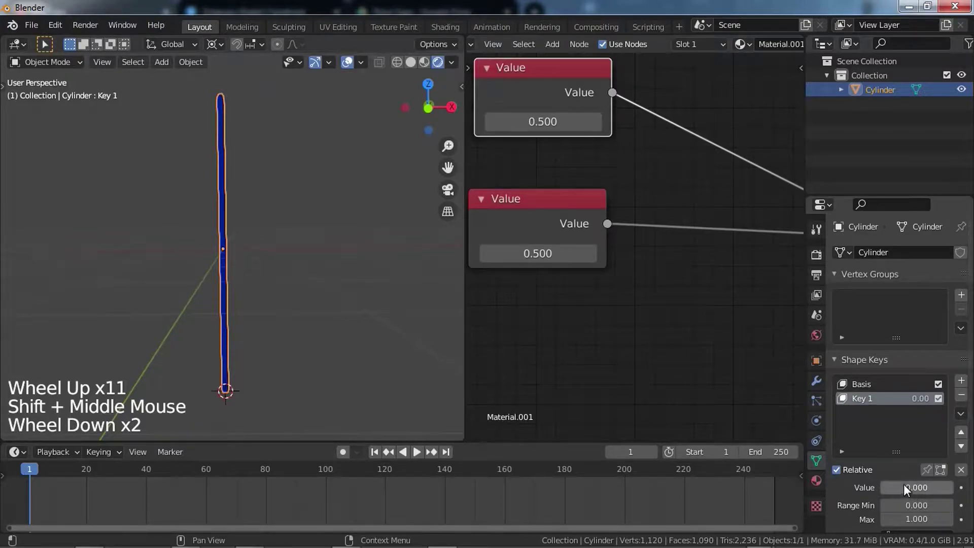
Copy the Key 1 shape key's value as a new driver
left_click(917, 486)
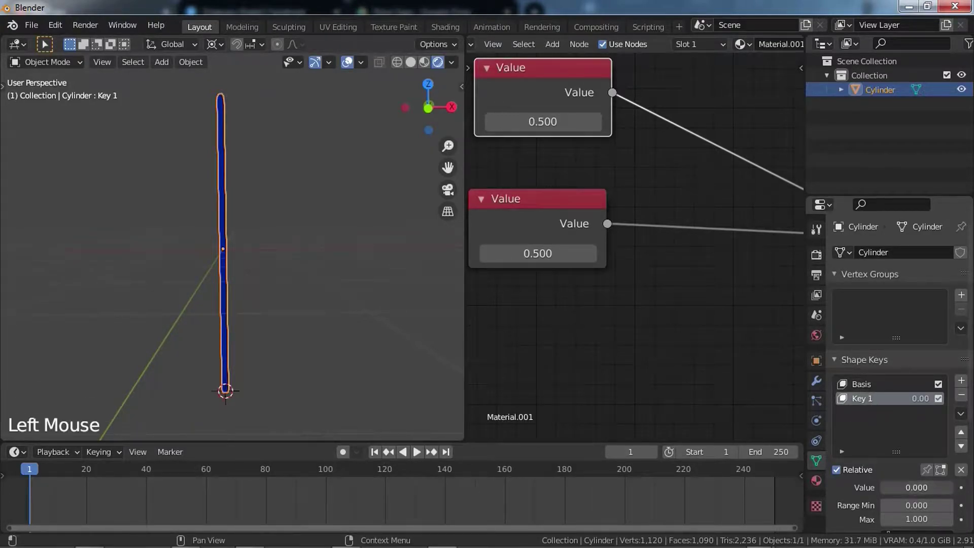
left_click_drag(917, 487, 883, 486)
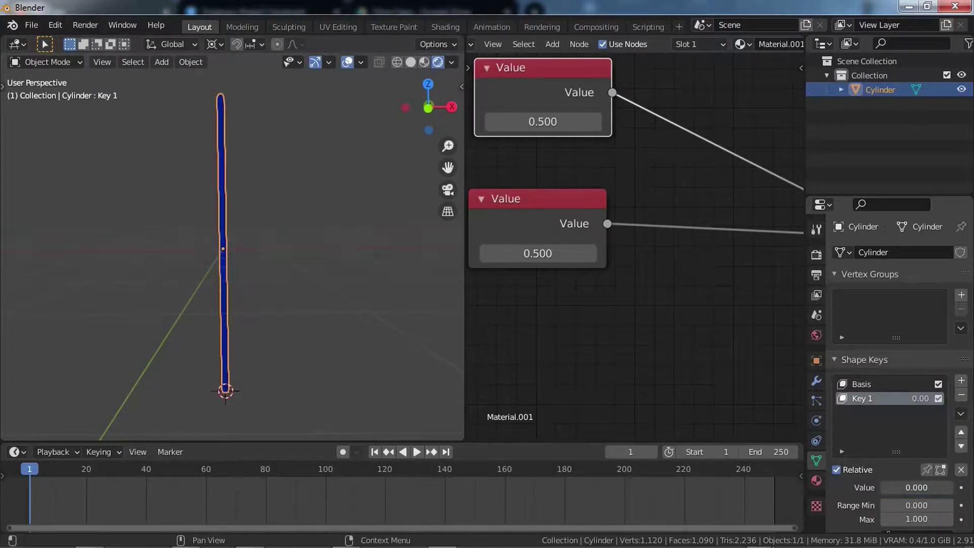
scroll(616, 324, "down", 4)
middle_click_drag(616, 324, 631, 361)
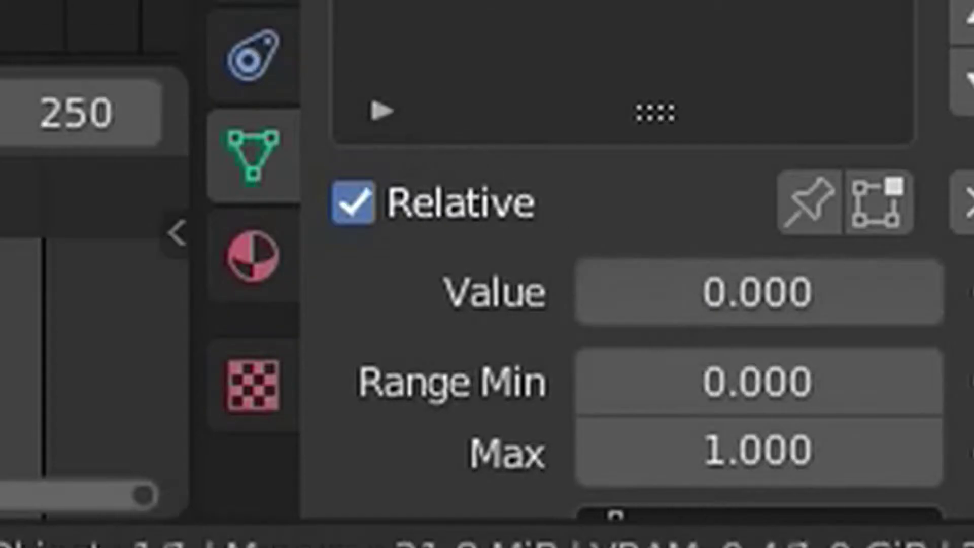
scroll(664, 350, "up", 2)
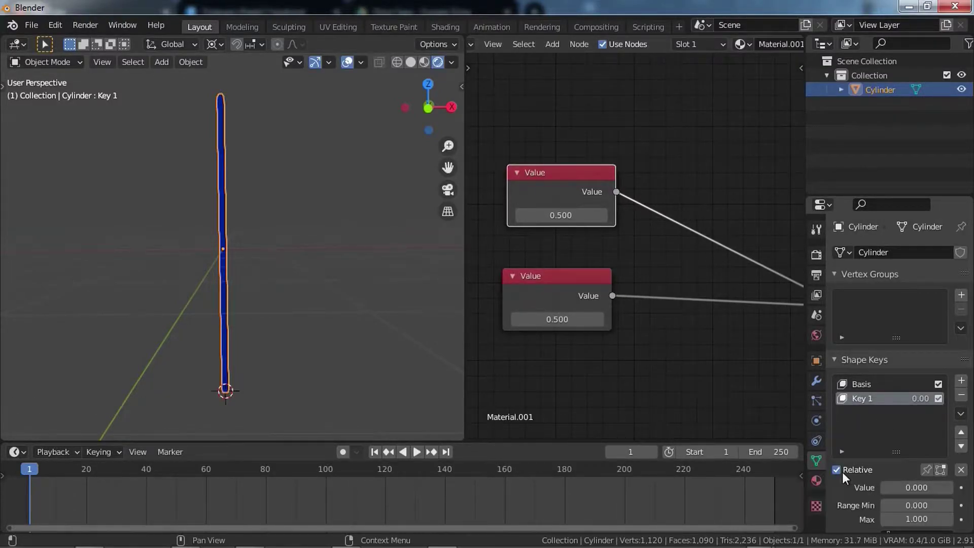
right_click(906, 487)
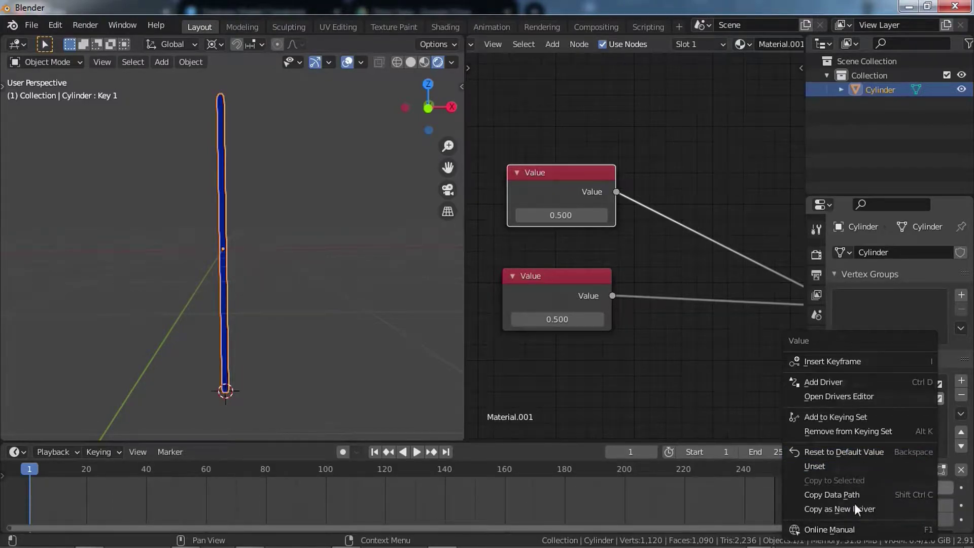
left_click(876, 509)
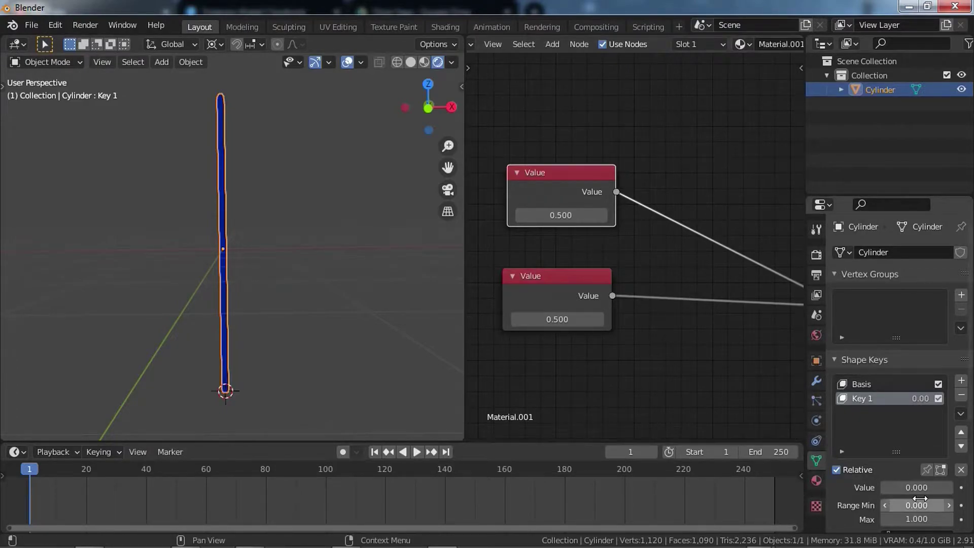
Add a driver to the upper Value node, remove its default variable, and paste the copied shape key variable into it
right_click(552, 214)
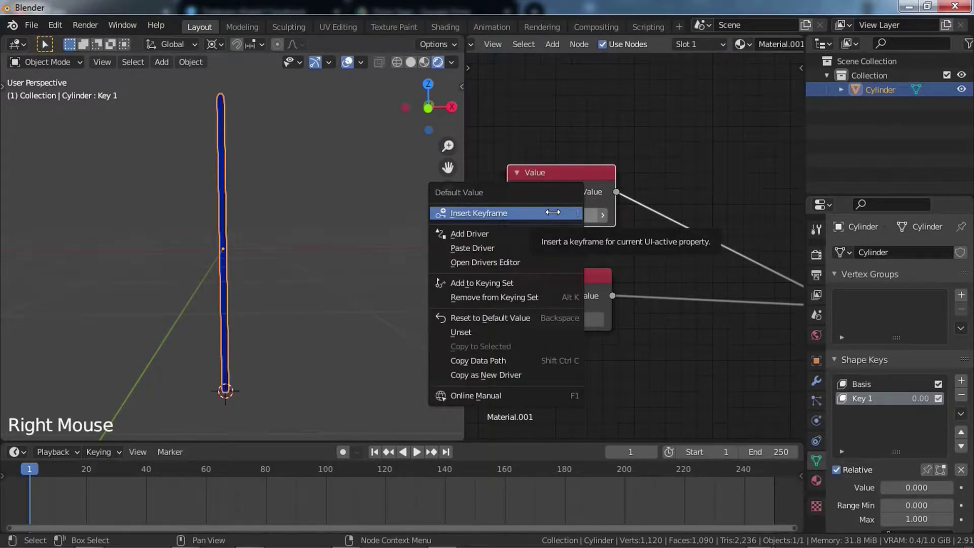
left_click(505, 232)
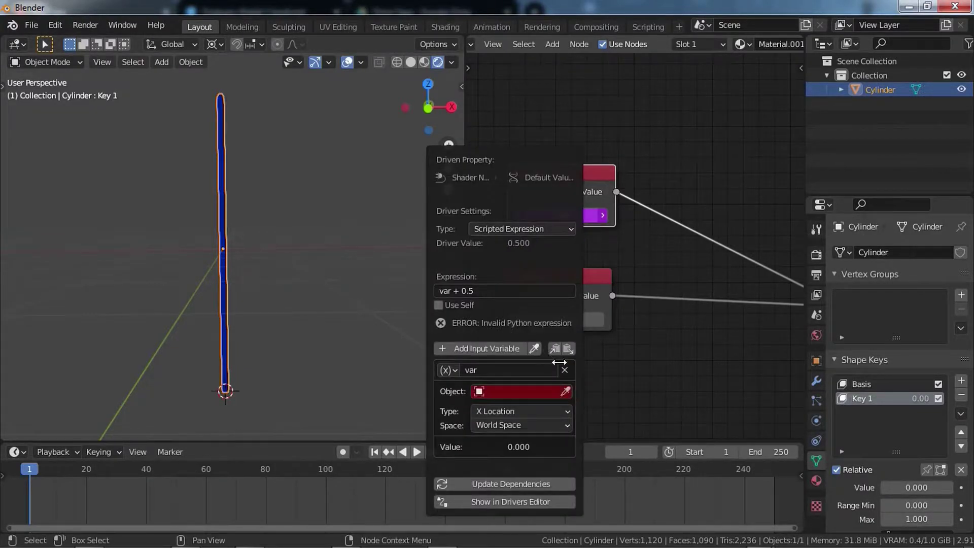
left_click(568, 369)
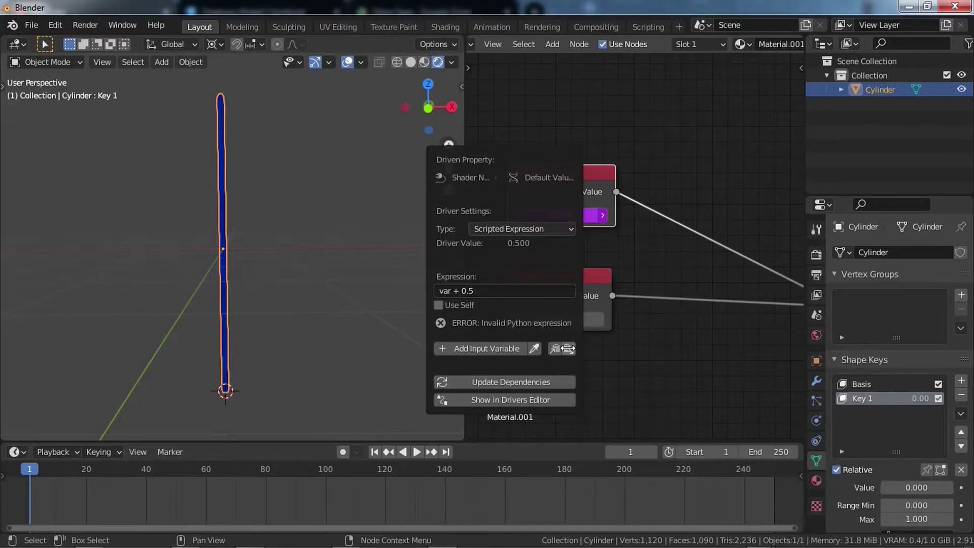
left_click(568, 349)
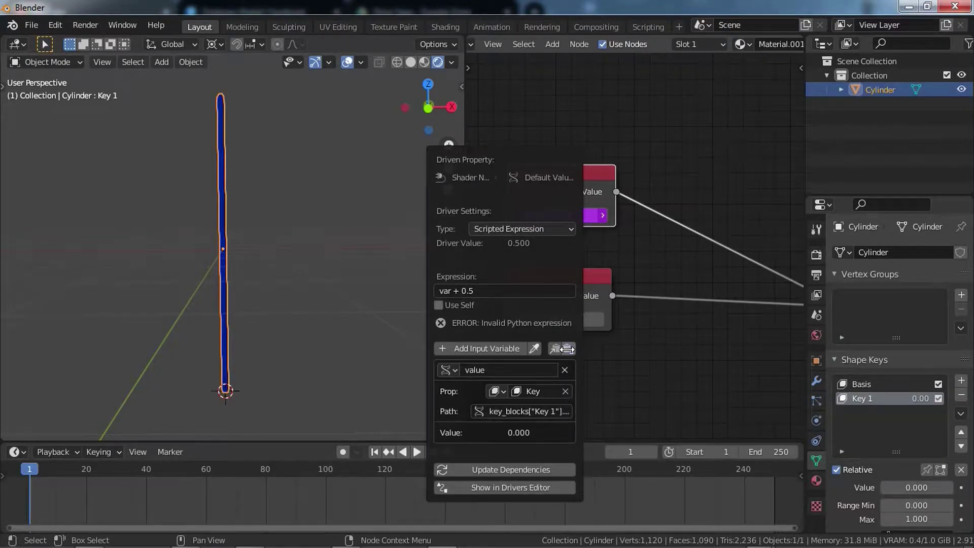
Rename the driver's input variable to "light ray" and allow execution of Python scripts in the file
double_click(473, 367)
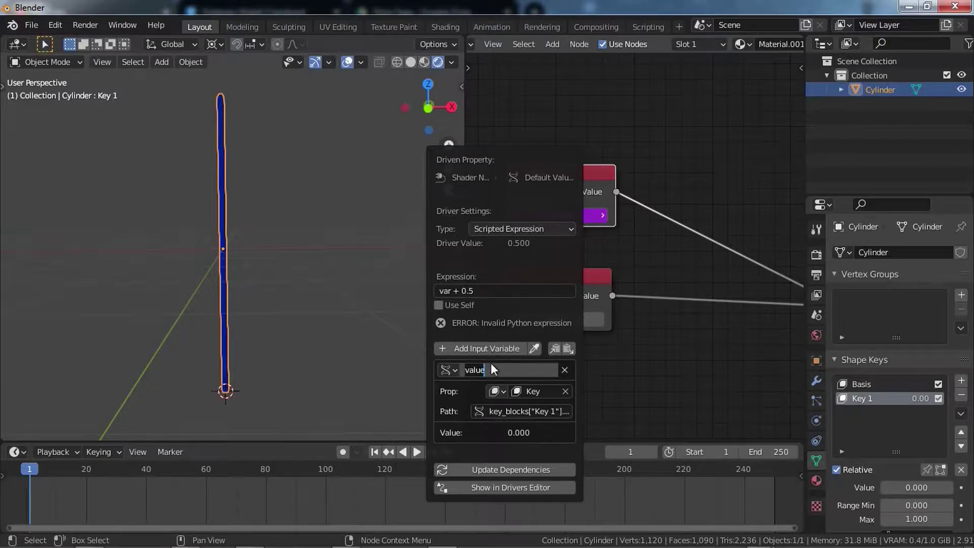
type("ligt")
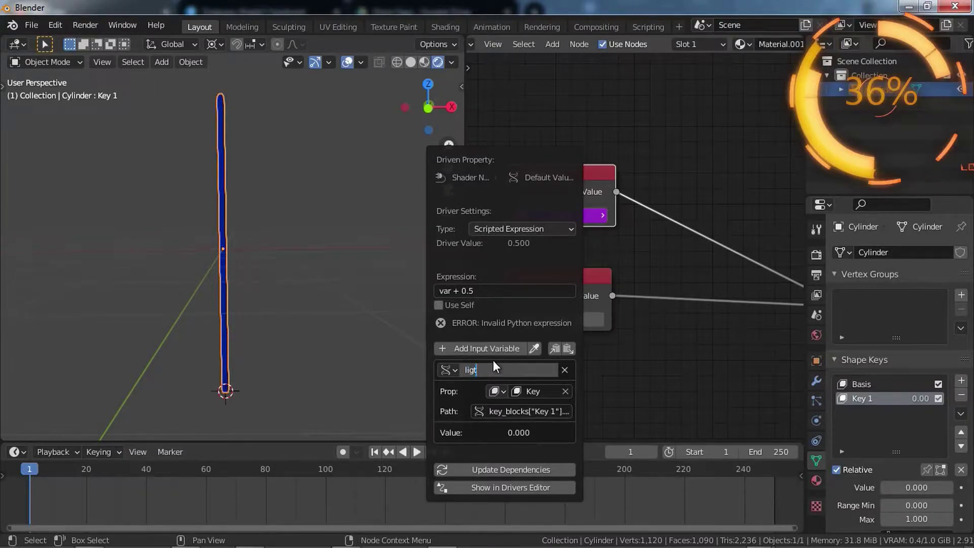
type("h")
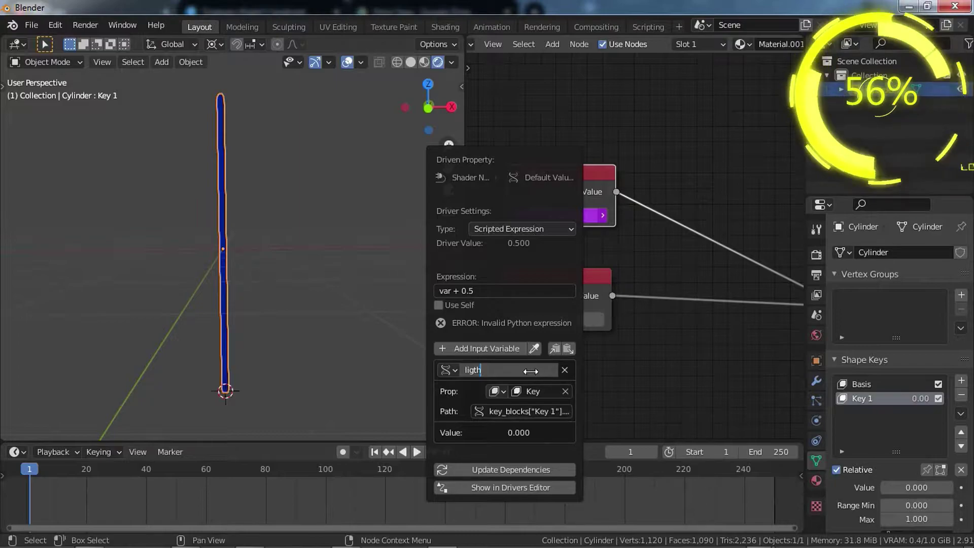
key("BackSpace")
key("BackSpace")
type("ht")
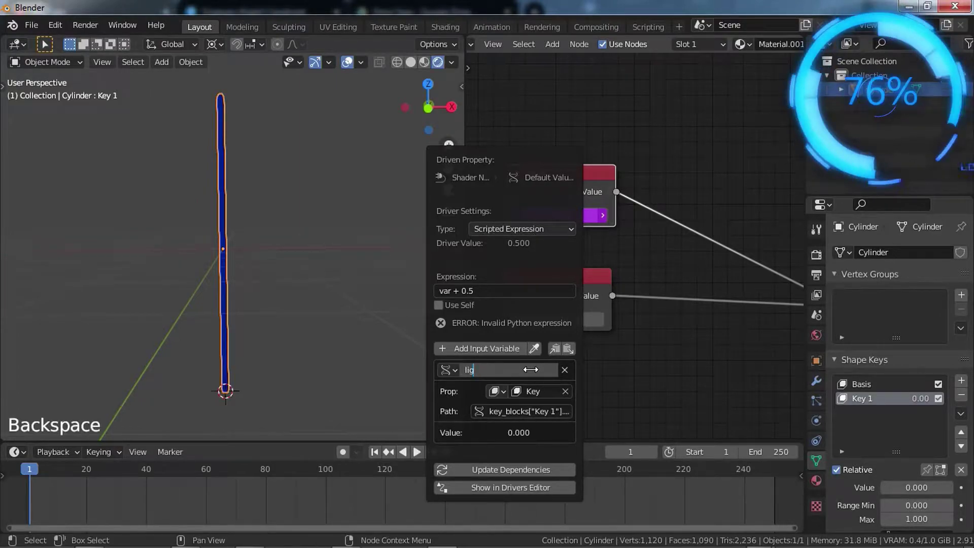
type(" ray")
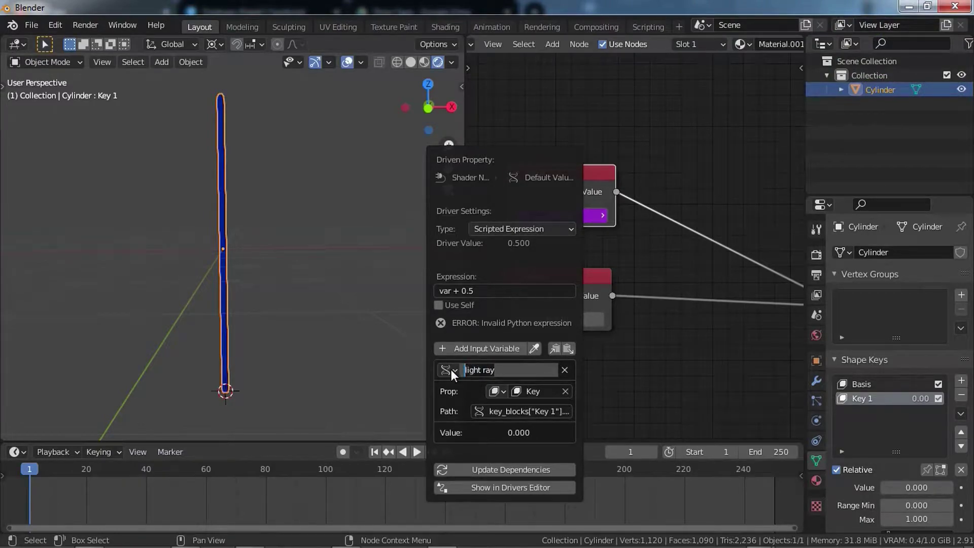
key("Return")
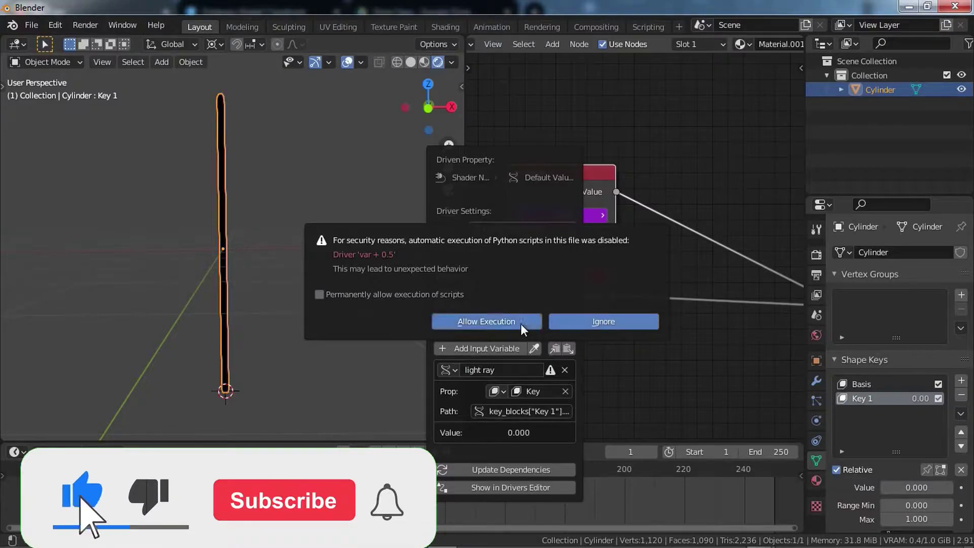
left_click(517, 322)
Set both the input variable's name and the driver expression to light_ray
left_click(495, 288)
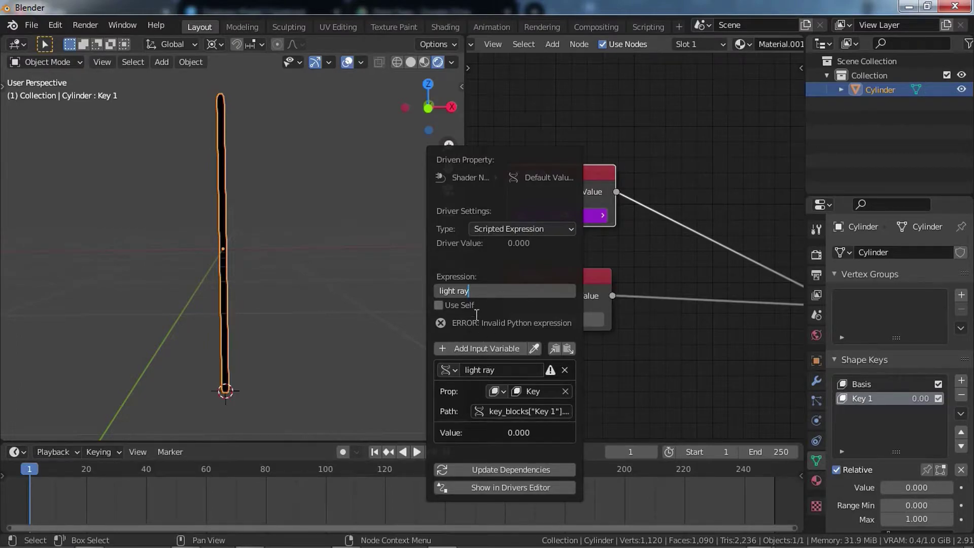
left_click(485, 370)
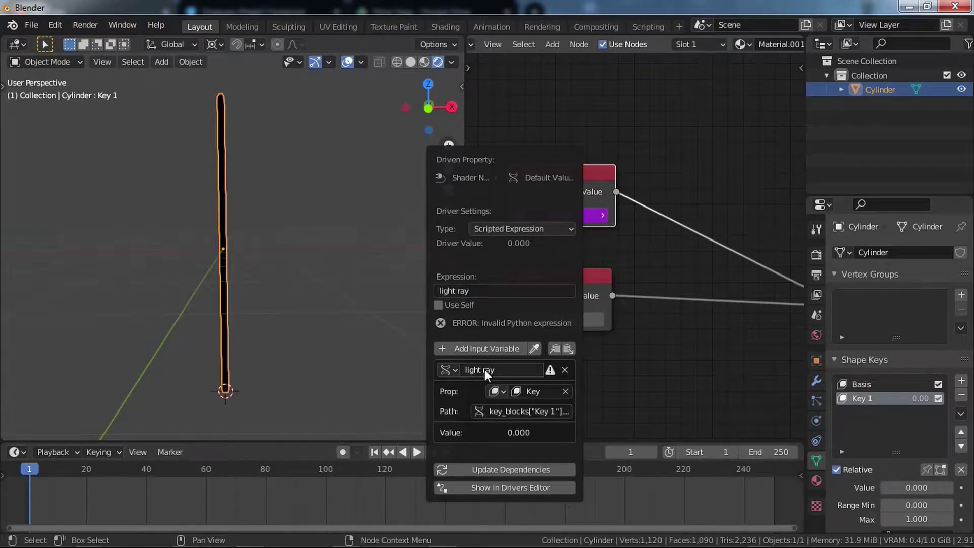
left_click(485, 370)
left_click(485, 370)
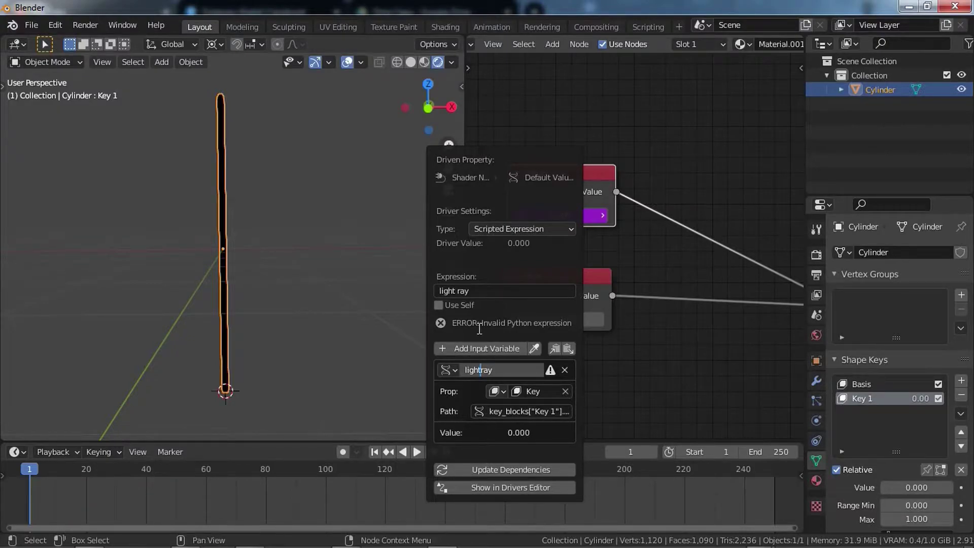
left_click(458, 293)
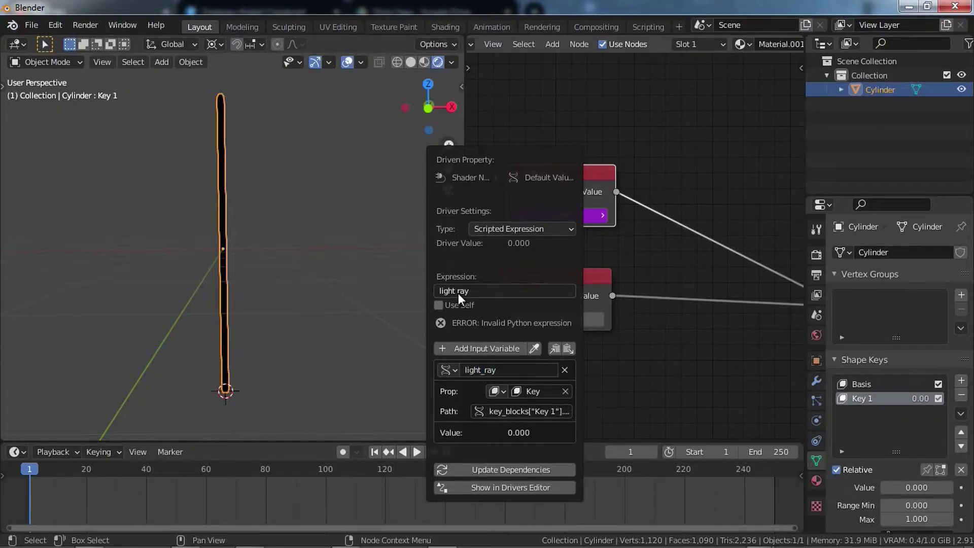
left_click(458, 294)
left_click(458, 293)
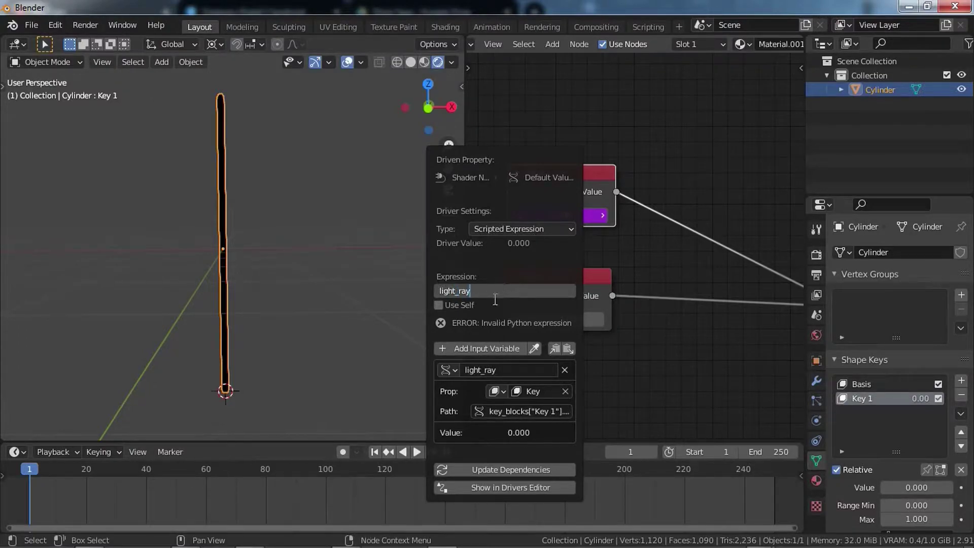
key("Return")
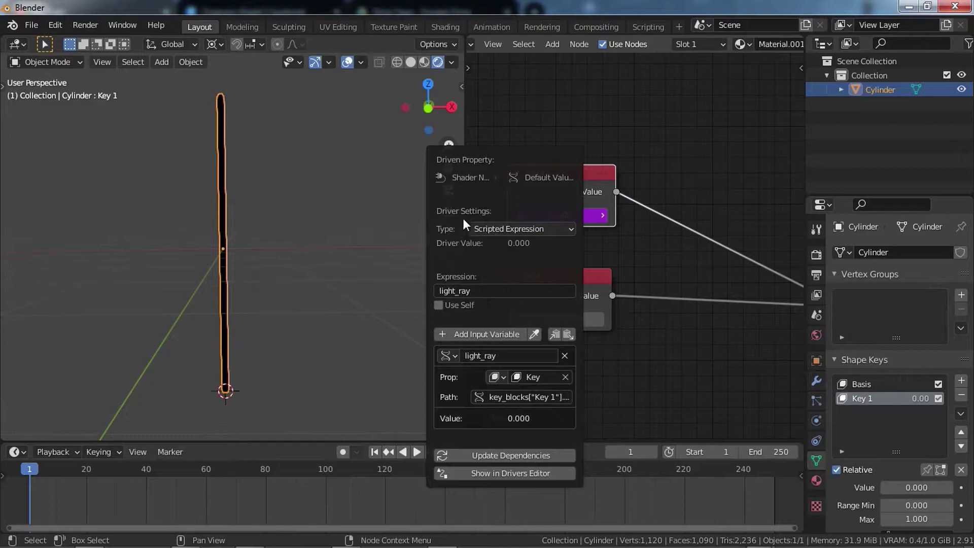
left_click(513, 229)
Test the driver by sliding Key 1's value between 1.000 and 0.000 while watching the driven Value node and the rod
left_click_drag(903, 483, 954, 482)
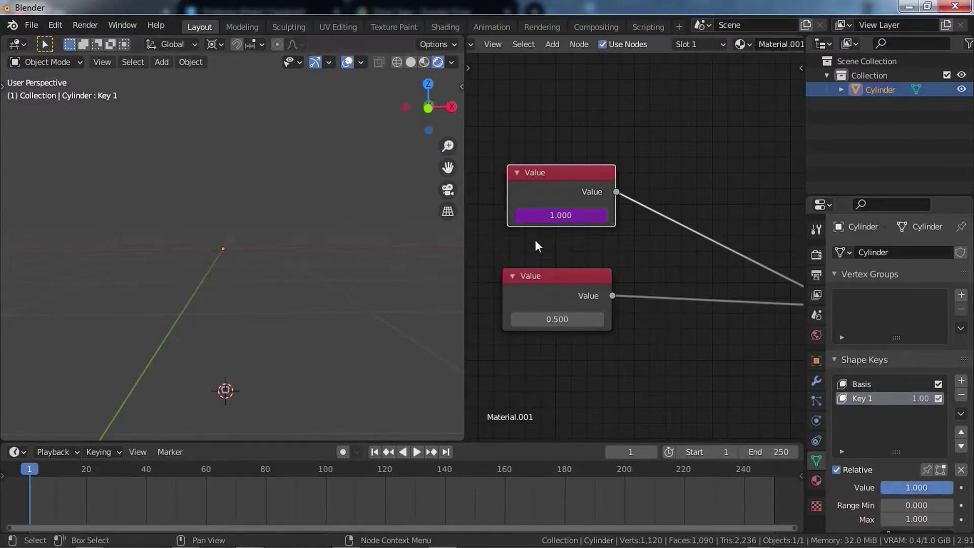
left_click_drag(916, 487, 892, 487)
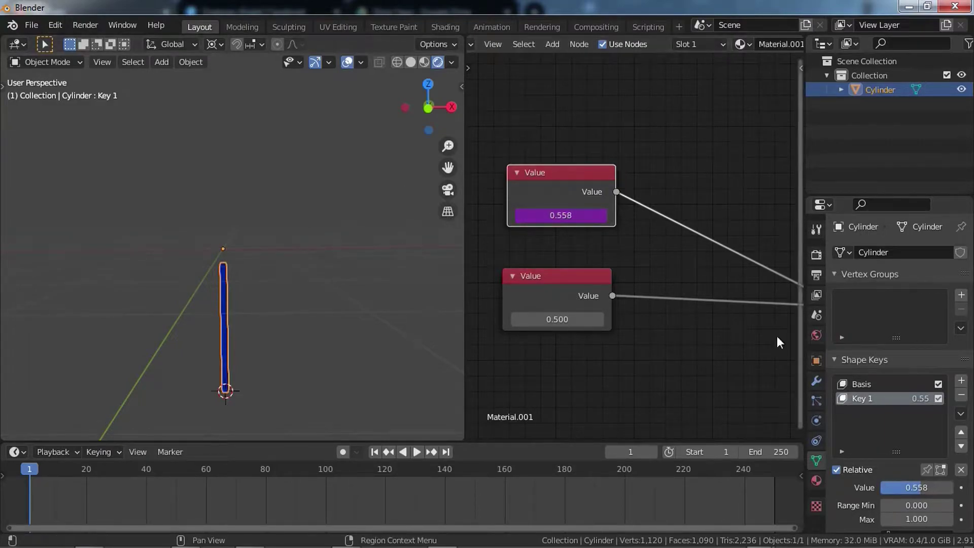
middle_click_drag(618, 248, 633, 269)
scroll(625, 264, "up", 2)
scroll(625, 263, "down", 5)
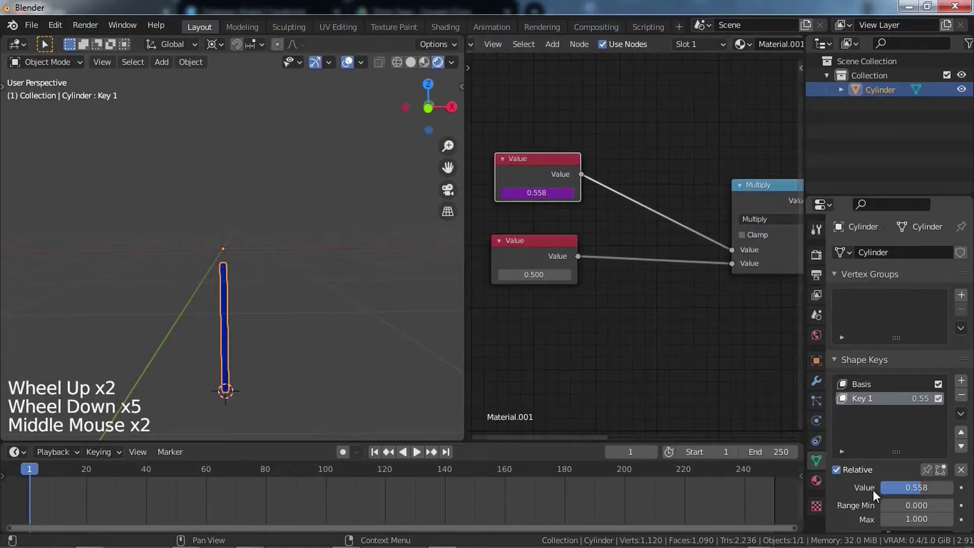
left_click_drag(908, 488, 862, 488)
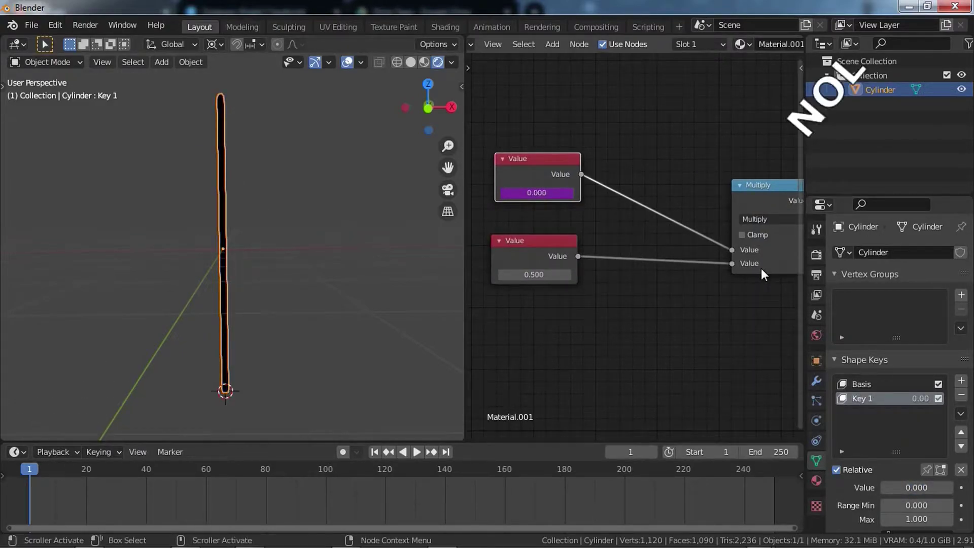
middle_click_drag(647, 254, 662, 286)
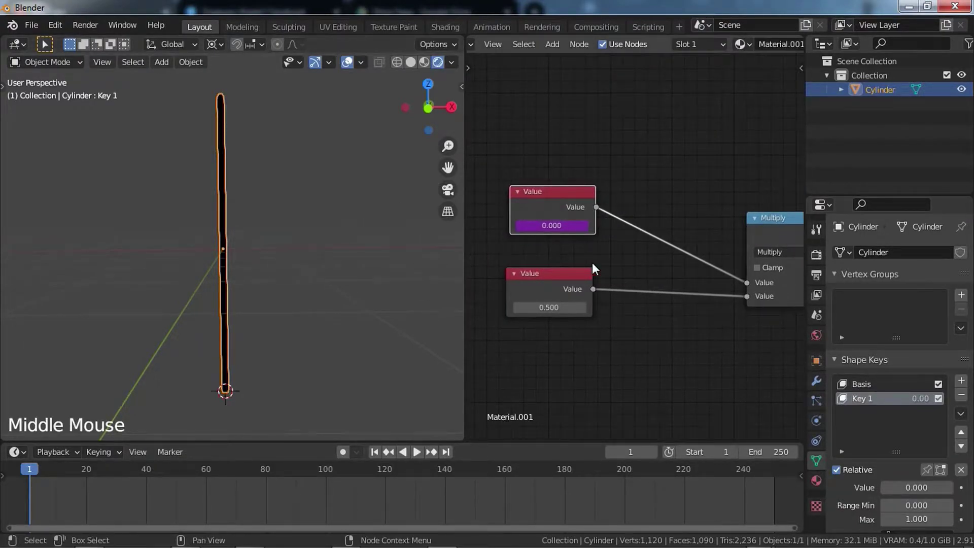
middle_click_drag(591, 267, 604, 278)
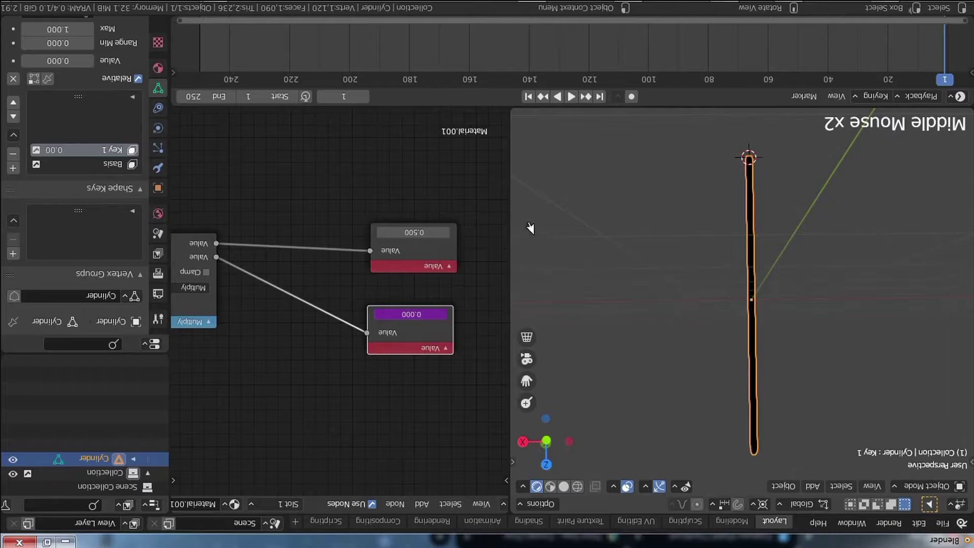
left_click_drag(76, 61, 21, 61)
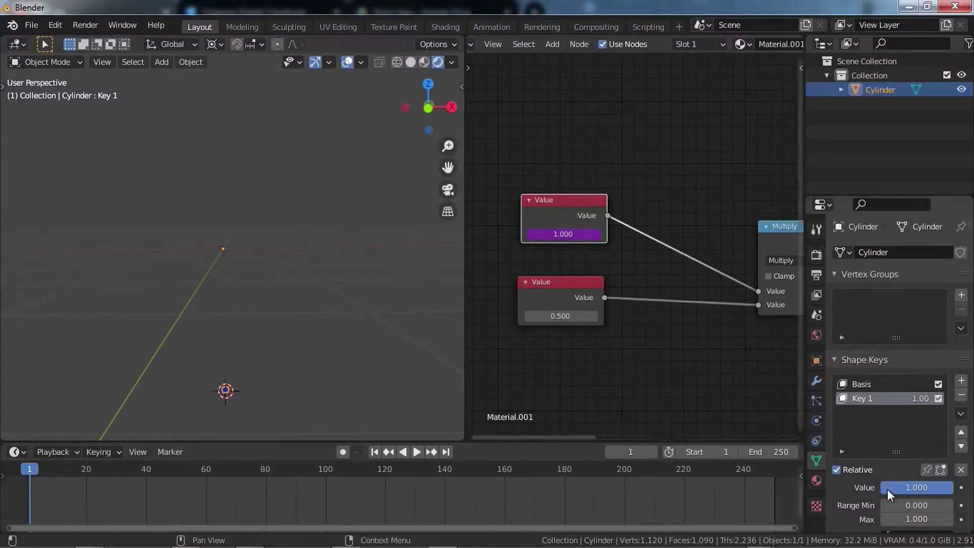
left_click_drag(926, 488, 883, 487)
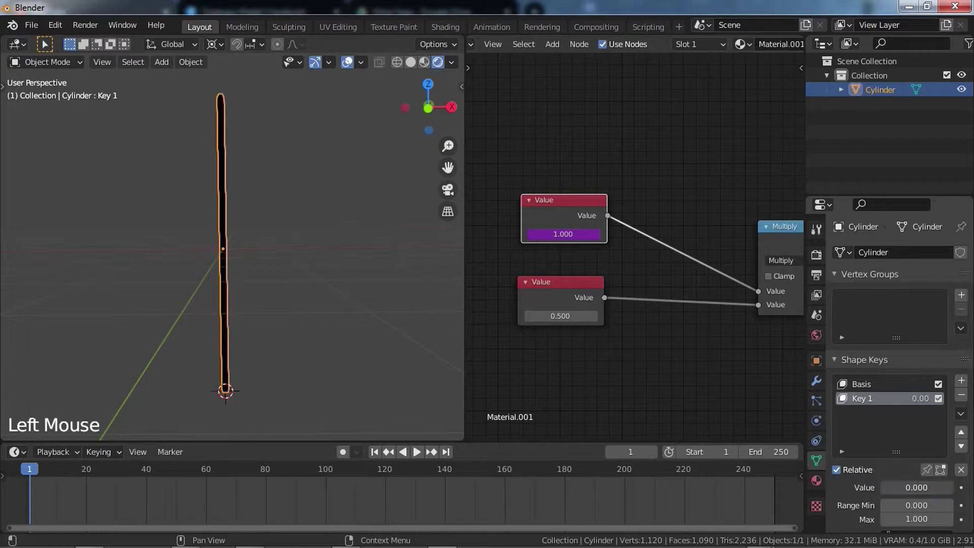
Change the upper Value node's driver expression to 1 -light_ray so it runs inversely to the shape key
right_click(566, 239)
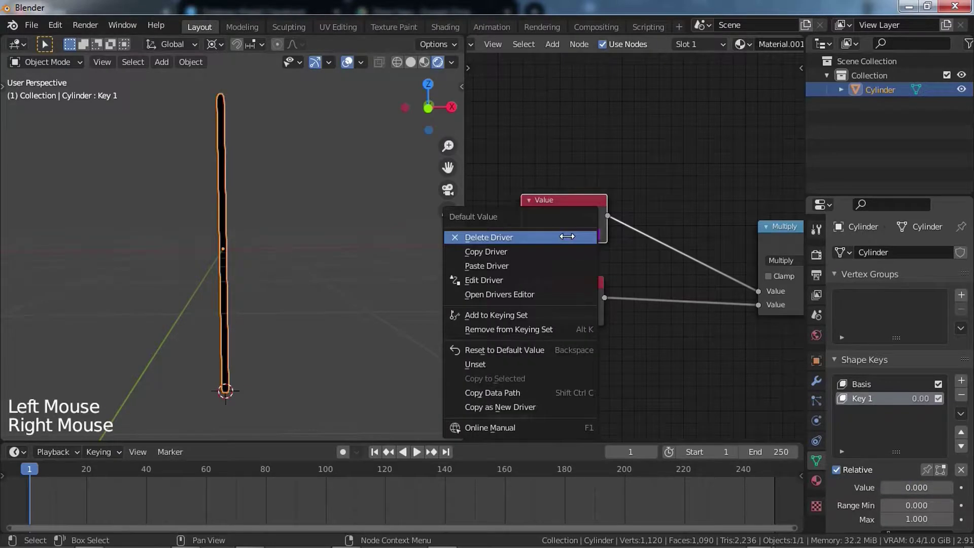
left_click(487, 280)
left_click(459, 344)
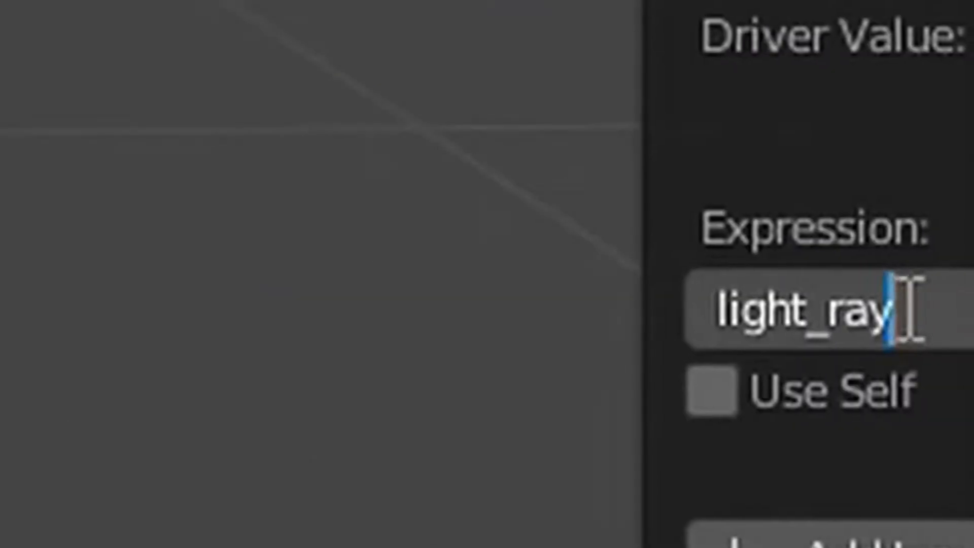
left_click(717, 309)
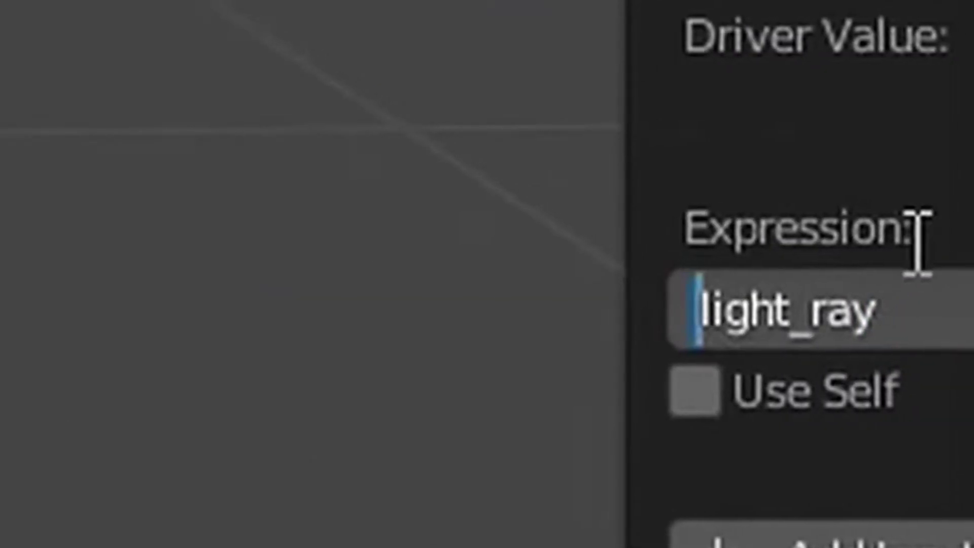
type("1")
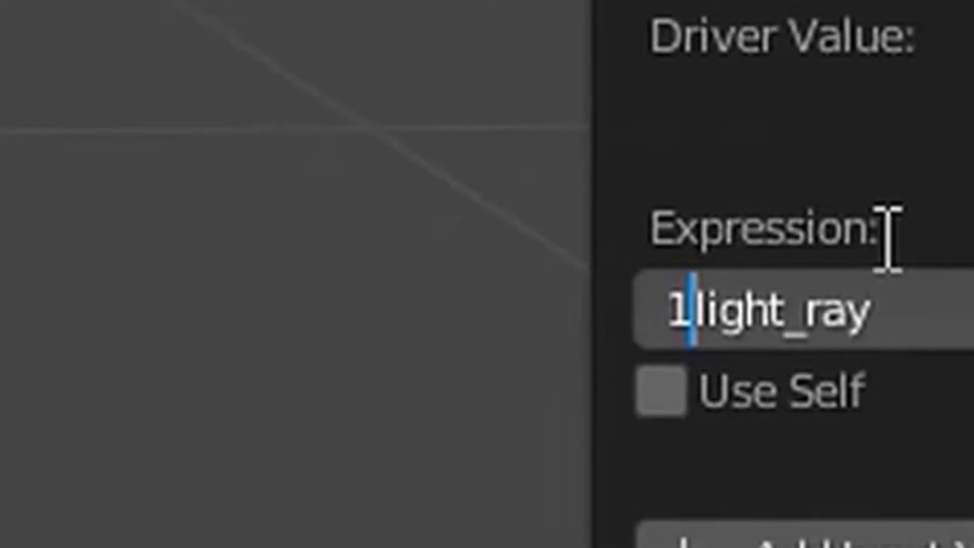
type(" -")
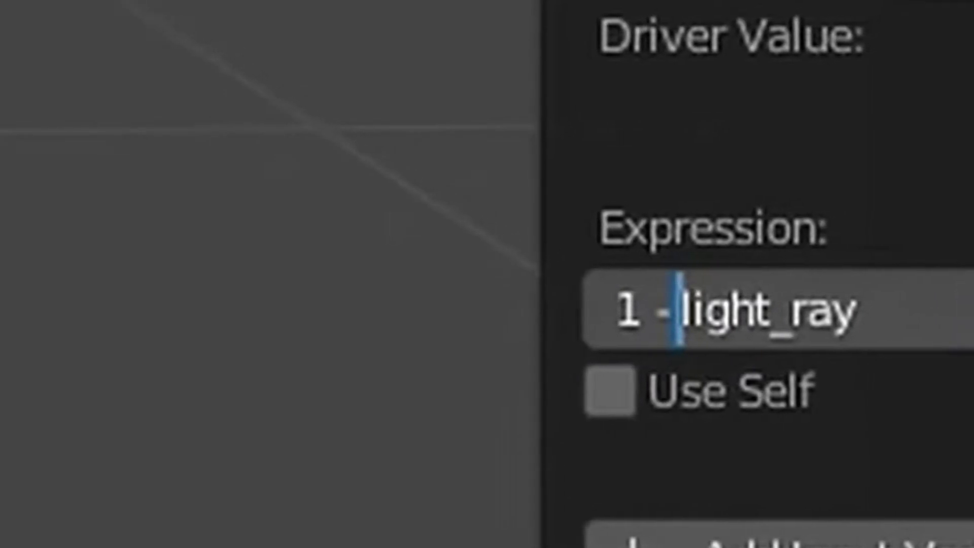
key("Return")
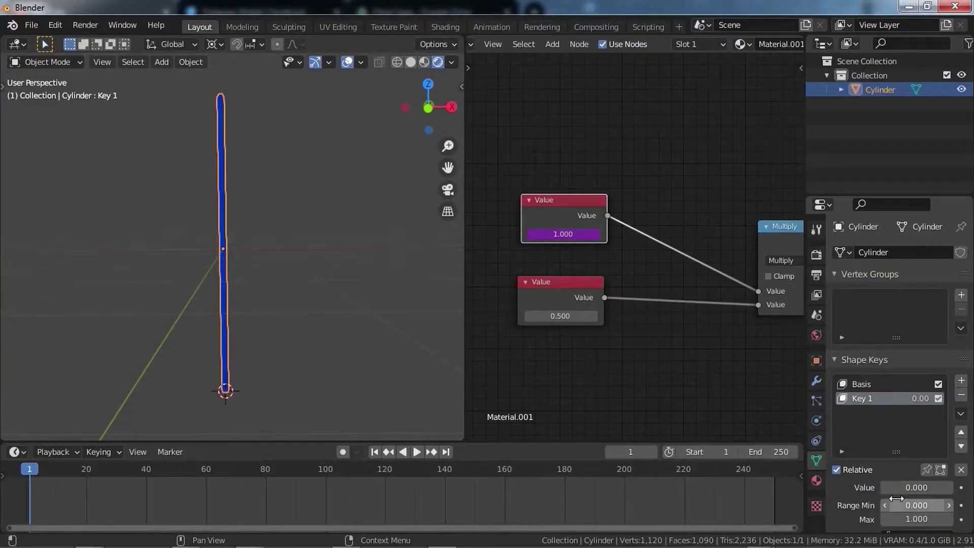
Test the inverted driver by sliding Key 1's value to 1.000 and back to 0.000 while watching the rod and the driven Value node
left_click_drag(896, 487, 954, 487)
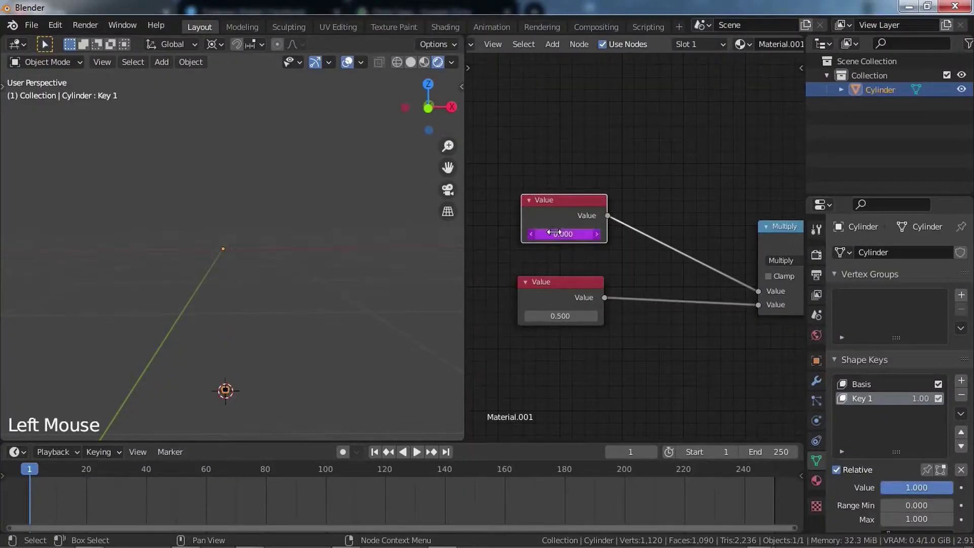
mouse_move(885, 487)
left_mouse_down()
mouse_move(952, 488)
mouse_move(883, 487)
left_mouse_up()
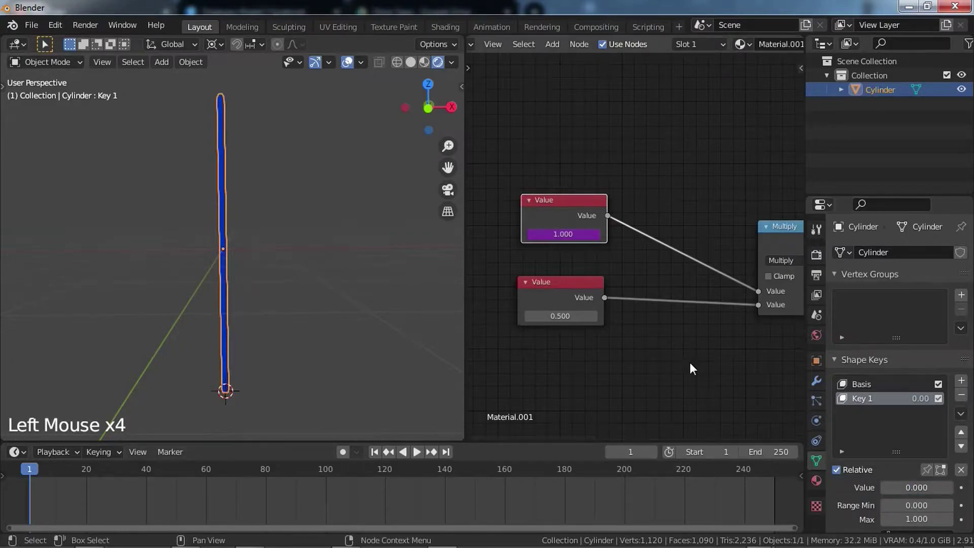
middle_click_drag(567, 316, 615, 312)
scroll(533, 333, "down", 3)
scroll(315, 294, "down", 3)
scroll(576, 324, "up", 1)
scroll(576, 321, "up", 2)
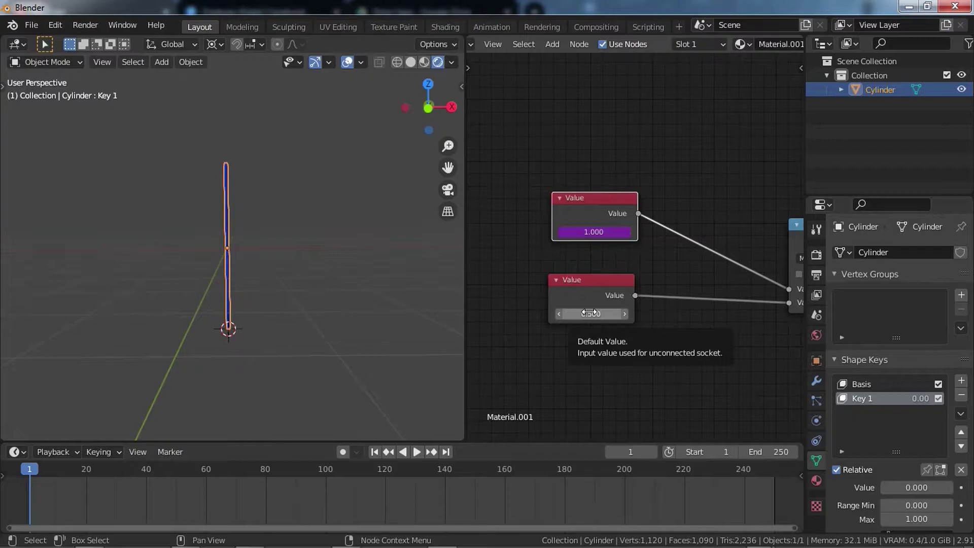
Keyframe the lower Value node at frame 1 and split the node editor, making its lower part a Graph Editor
key("i")
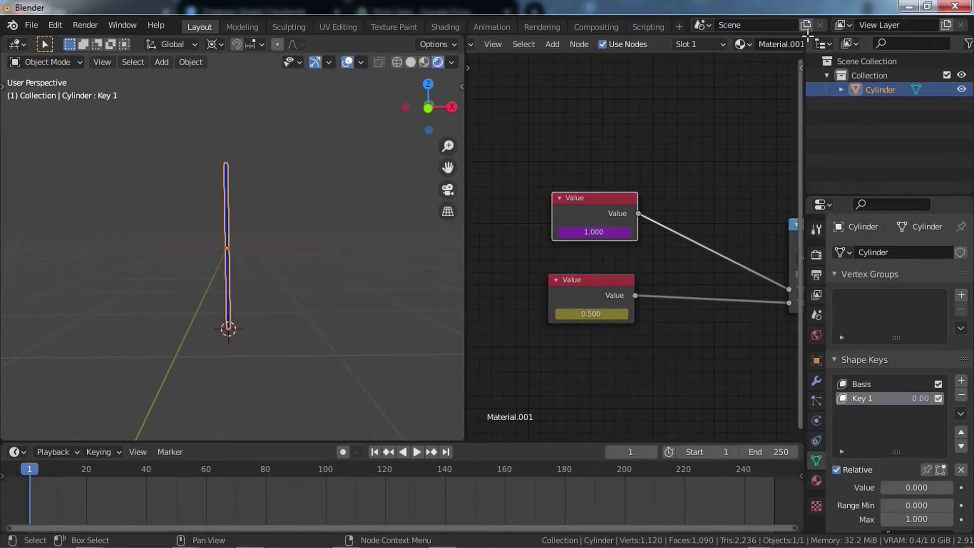
left_click_drag(803, 34, 533, 233)
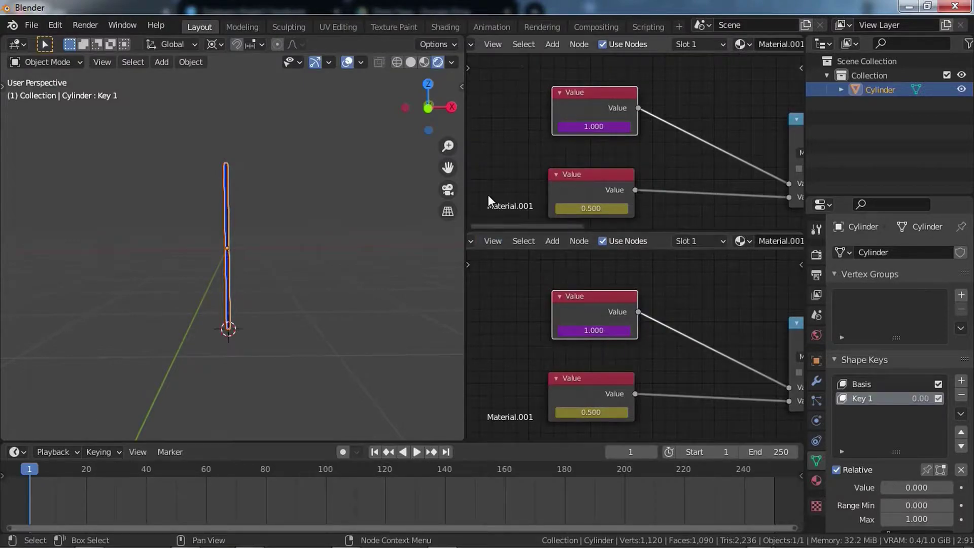
scroll(493, 236, "up", 10)
left_click(491, 238)
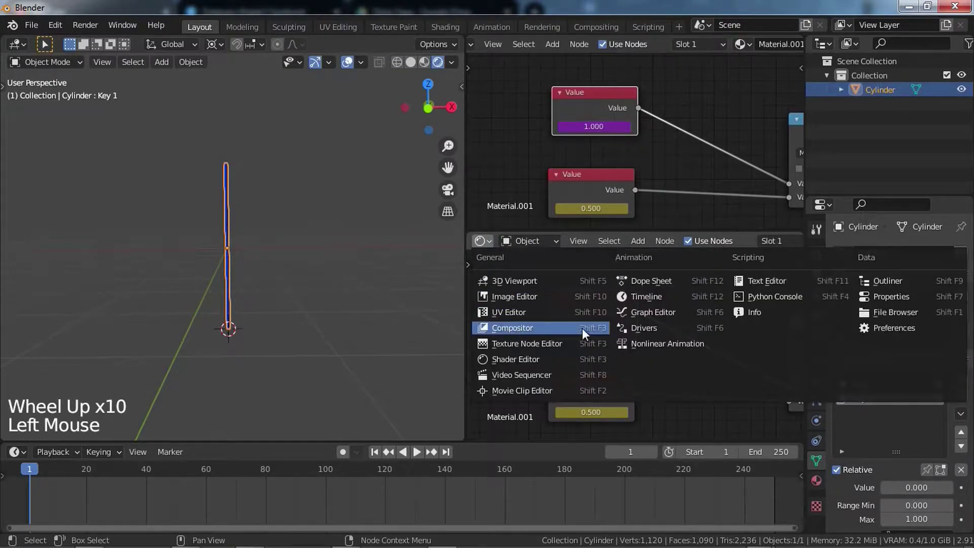
left_click(629, 313)
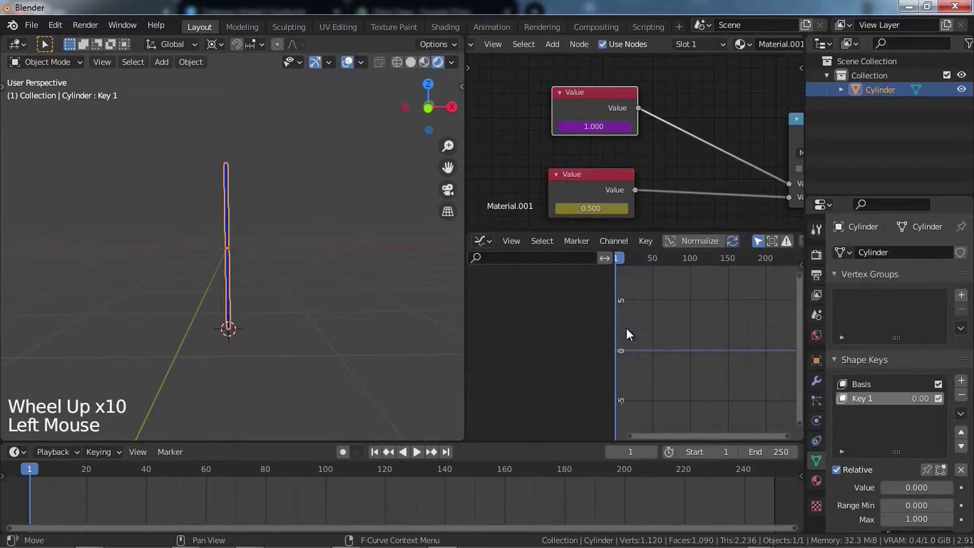
Select the lower Value node's Default Value curve under Material.001's Shader Nodetree and add a Noise modifier to it
left_click(594, 179)
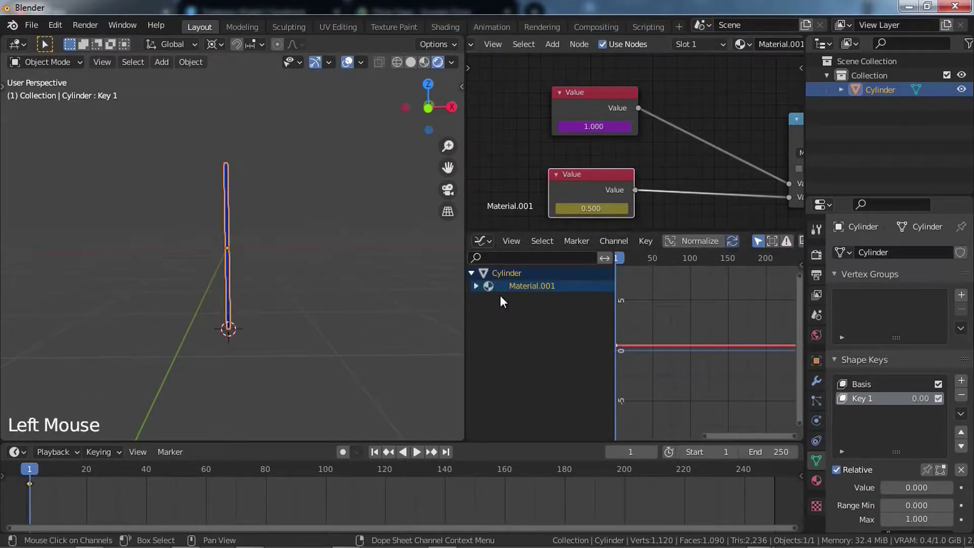
left_click(475, 286)
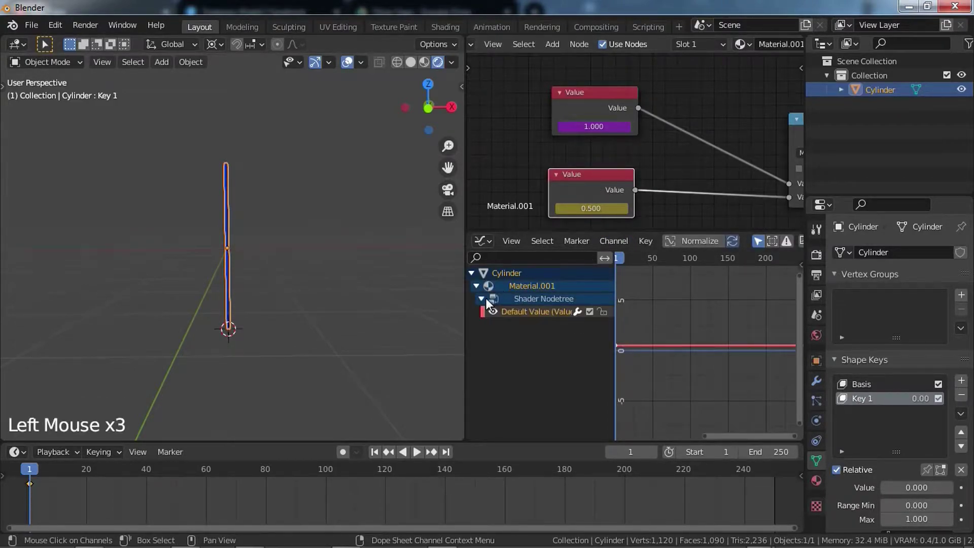
left_click(512, 311)
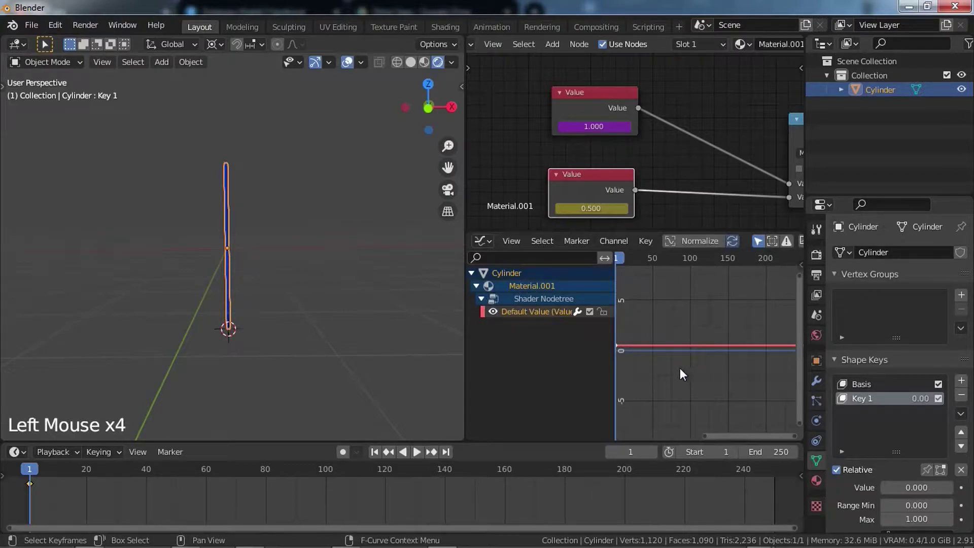
key("n")
scroll(705, 346, "down", 3)
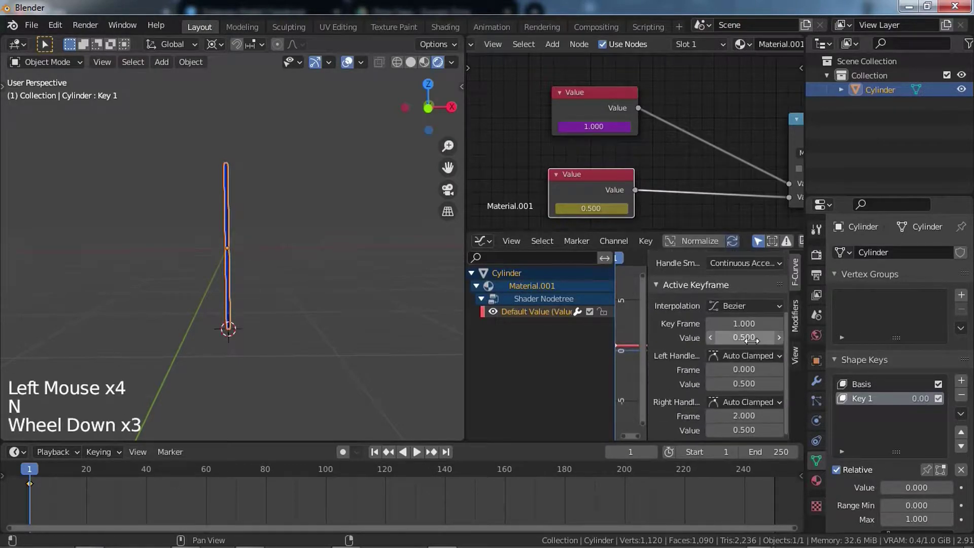
left_click(794, 312)
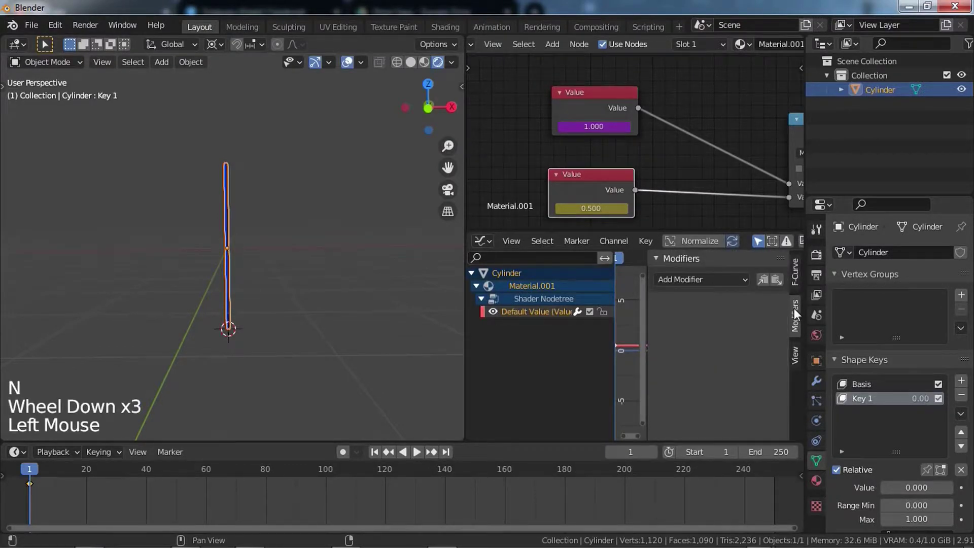
left_click(738, 277)
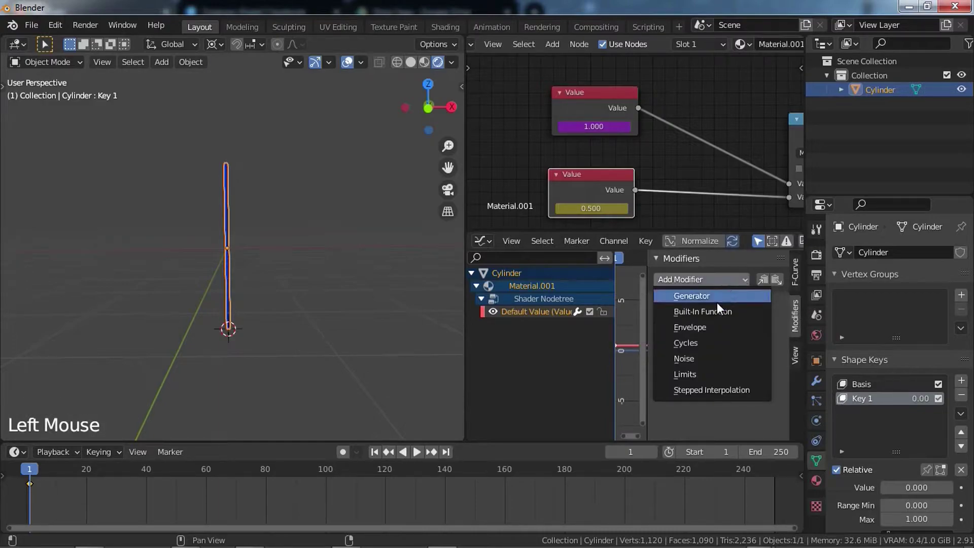
left_click(696, 357)
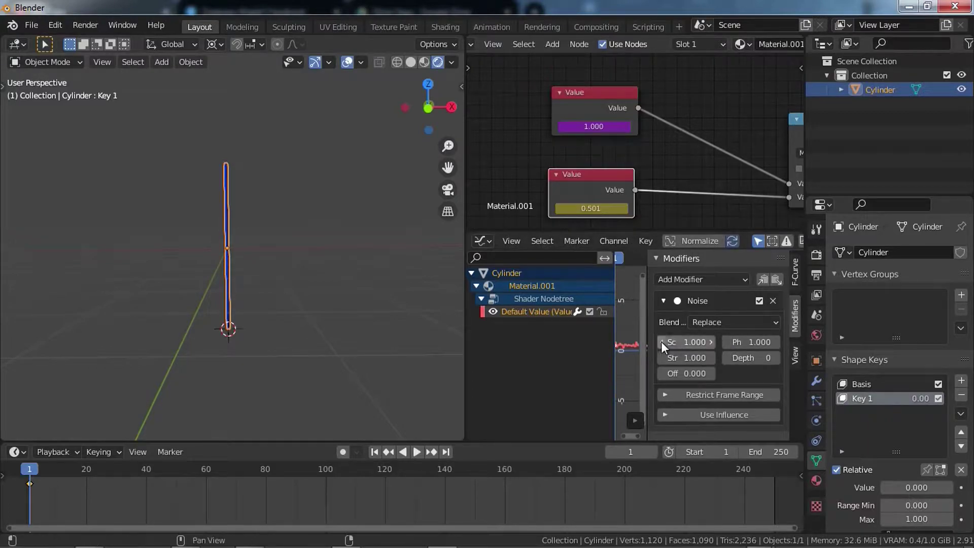
Play the animation briefly, inspect the noisy curve up close and return to frame 1
key("space")
key("space")
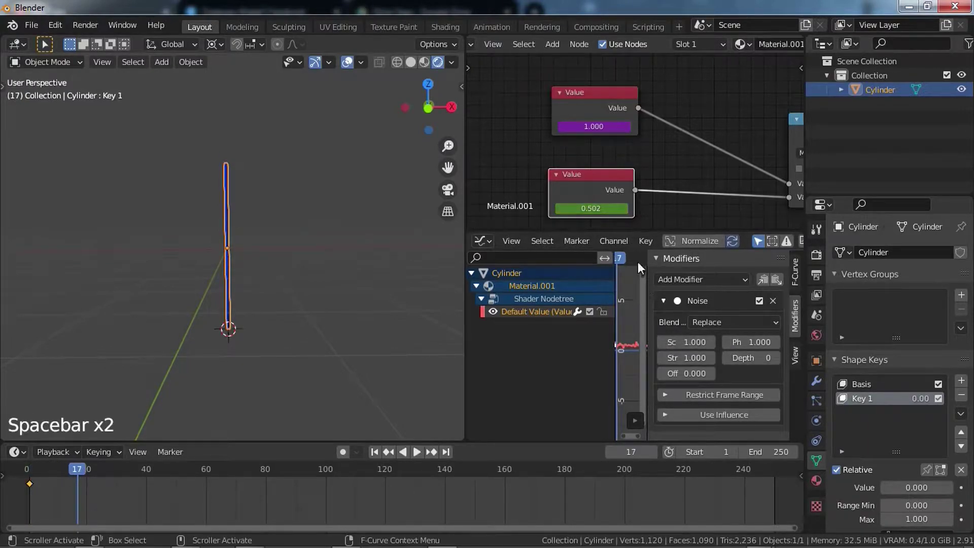
scroll(625, 360, "up", 5)
middle_click_drag(624, 363, 638, 346)
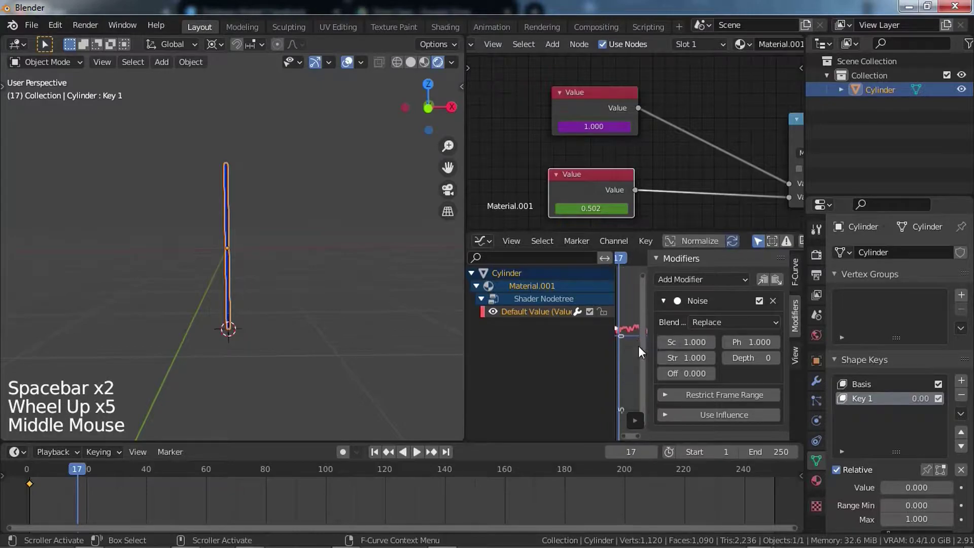
left_click(376, 451)
left_click(376, 450)
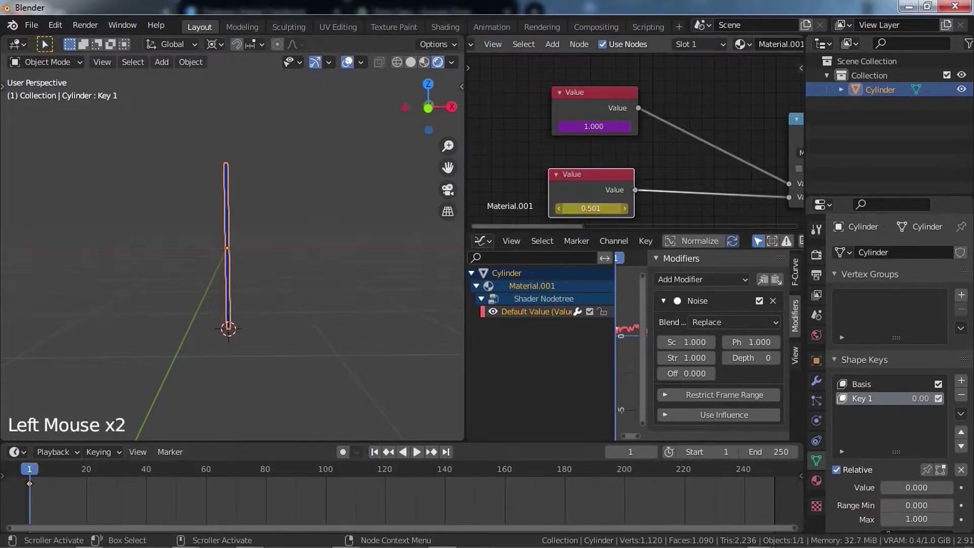
Try 25 as the lower Value node's value, check the rod's glow, and raise the value to 150
type("25")
key("Return")
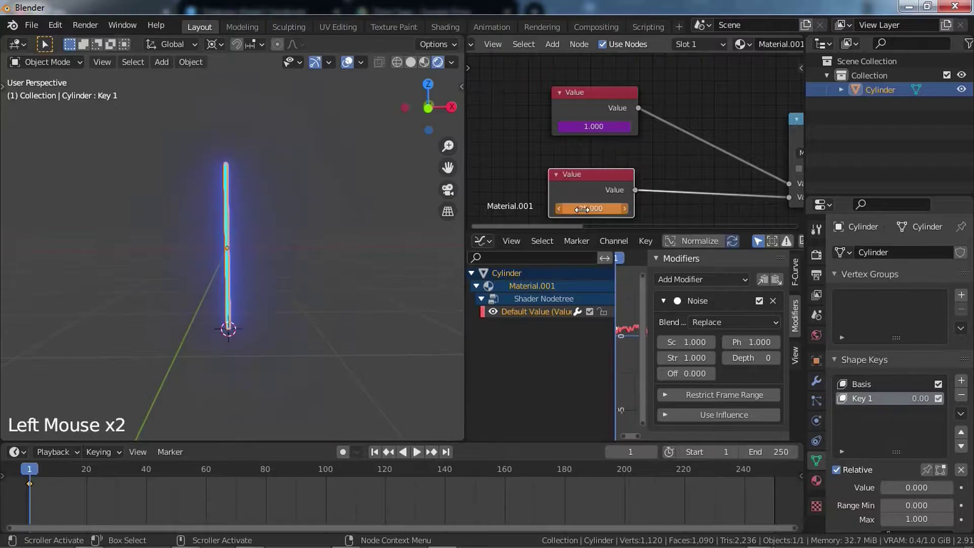
scroll(319, 318, "up", 5)
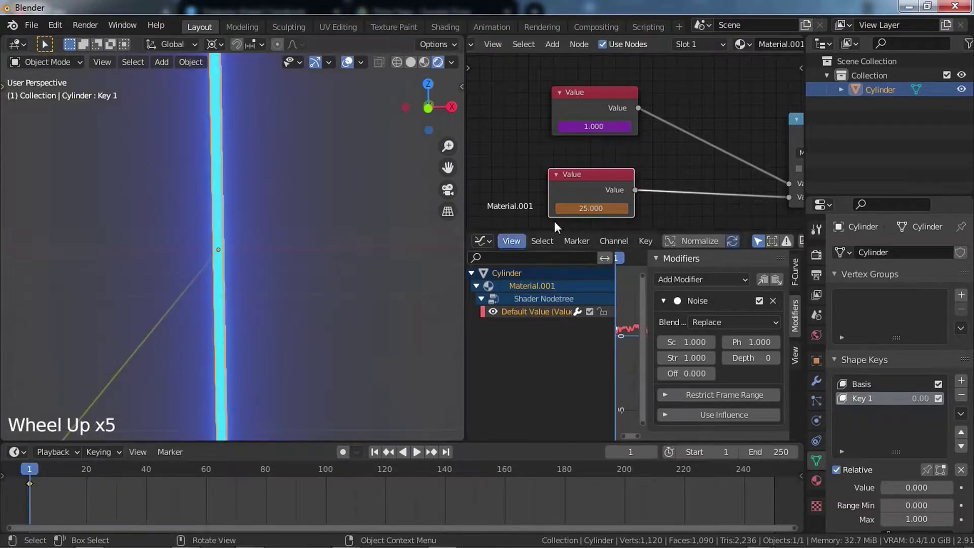
left_click(615, 208)
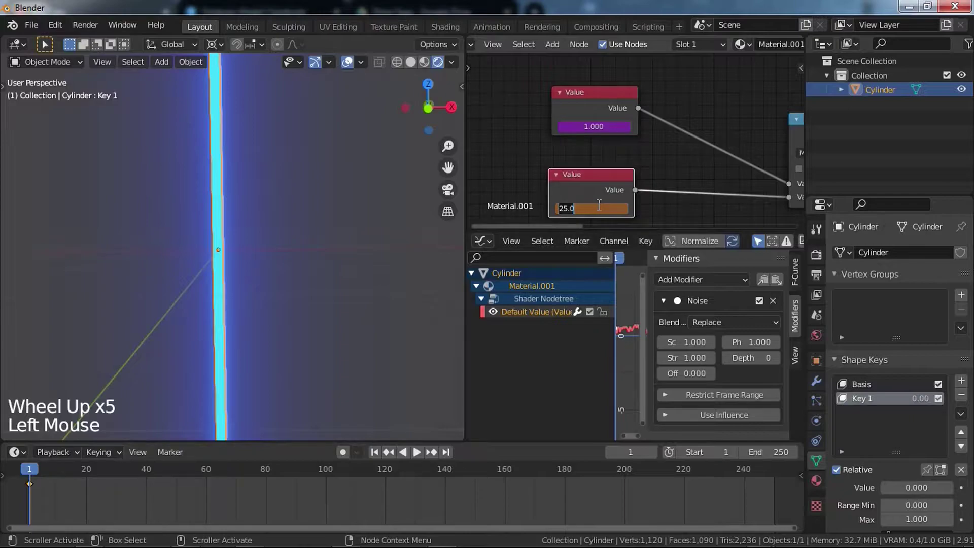
key("Return")
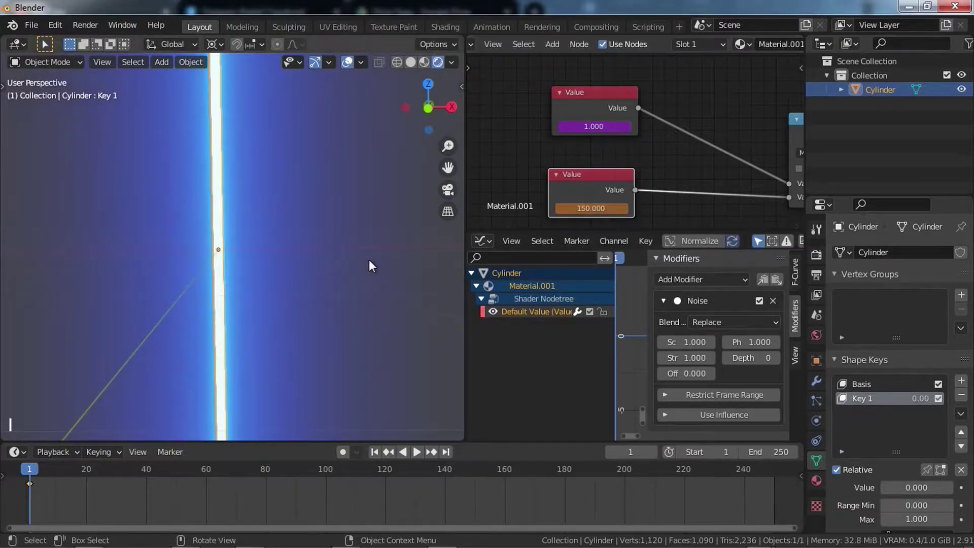
Play and pause the animation to check how strongly the rod's glow flickers
key("space")
key("space")
key("space")
key("space")
key("space")
key("space")
key("space")
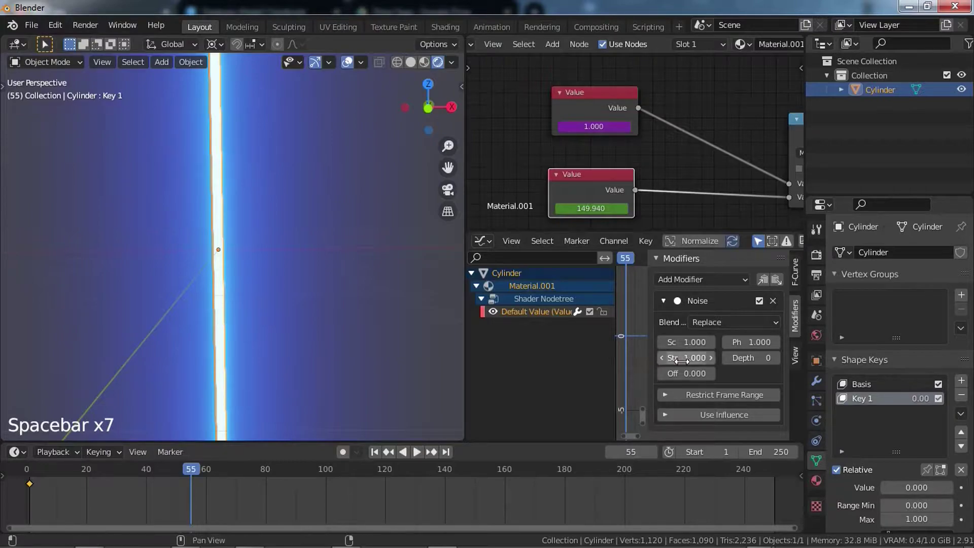
Set the Noise modifier's strength to 548.600 and play the animation with the rod deselected
left_click_drag(679, 358, 751, 358)
key("space")
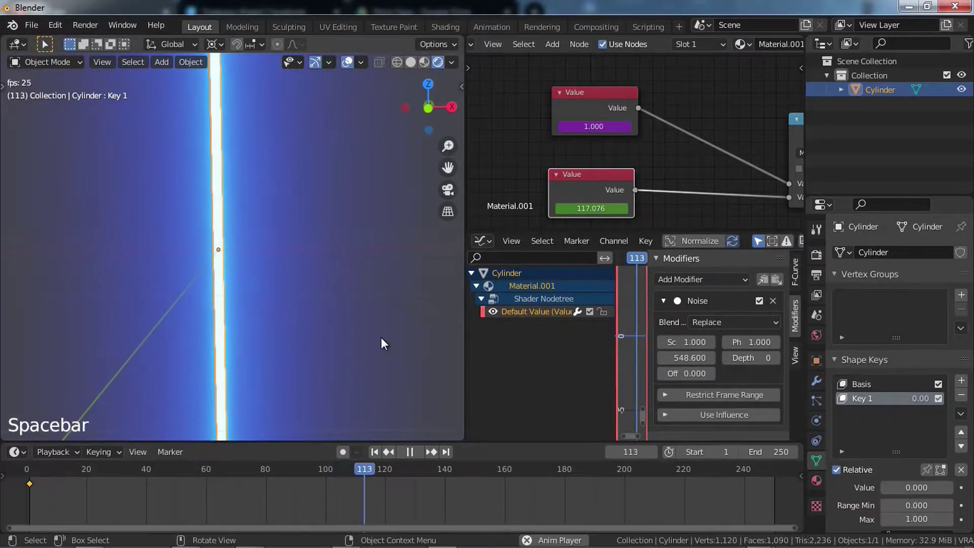
scroll(318, 306, "down", 4)
left_click(315, 303)
scroll(314, 302, "up", 1)
middle_click_drag(314, 303, 321, 324)
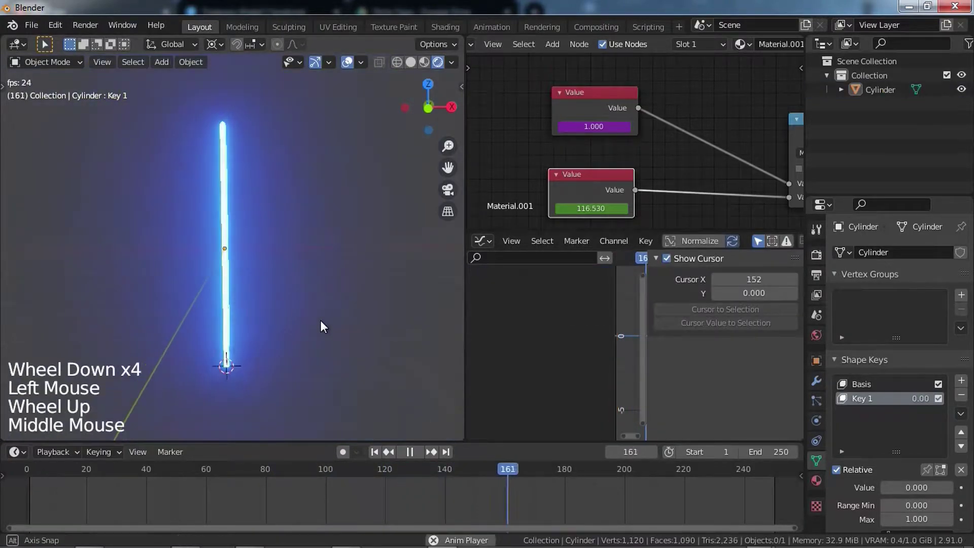
Examine the rod's flickering glow from tip to base, along with the Value and Multiply nodes, during playback
scroll(318, 324, "up", 3)
middle_click_drag(287, 278, 293, 329, "shift")
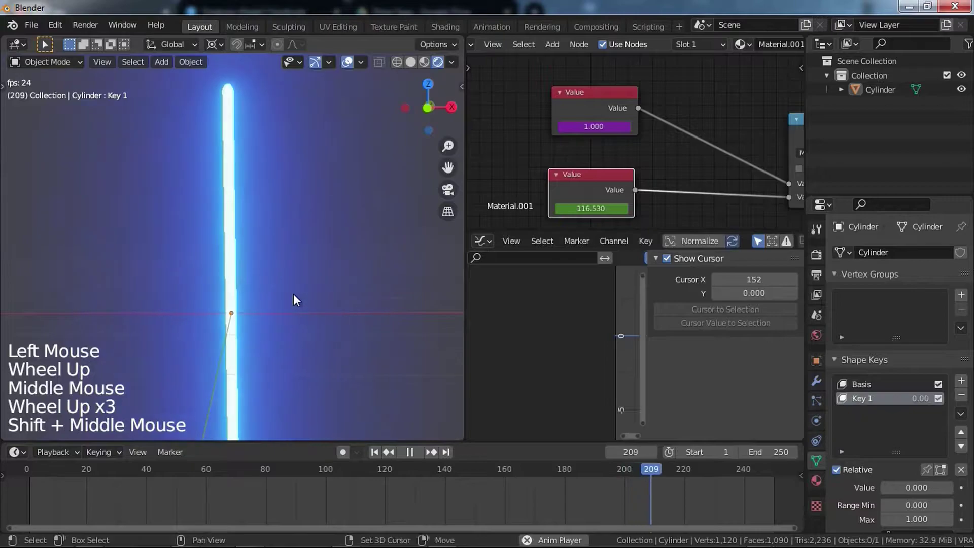
middle_click_drag(293, 294, 294, 333, "shift")
scroll(295, 333, "up", 1)
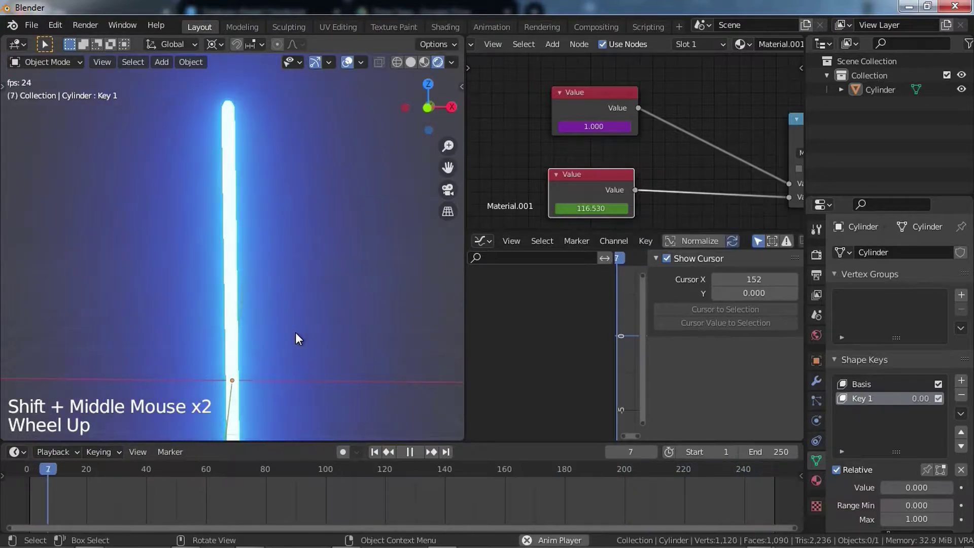
middle_click_drag(537, 203, 632, 202)
scroll(568, 168, "down", 3)
middle_click_drag(372, 204, 244, 239, "shift")
scroll(311, 256, "down", 3)
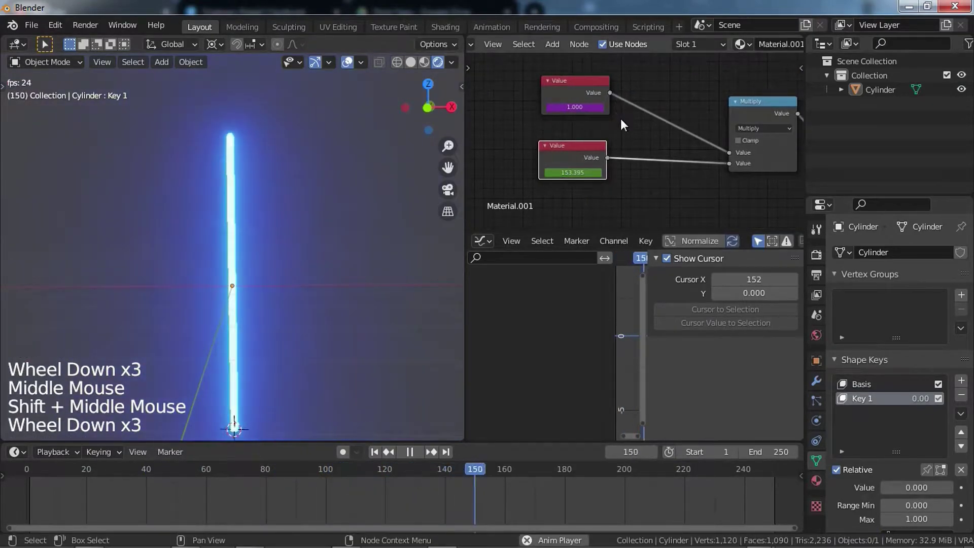
Slide Key 1's value to 1.000 and back to 0.000 during playback and inspect the collapsed and extended rod
left_click_drag(912, 489, 948, 489)
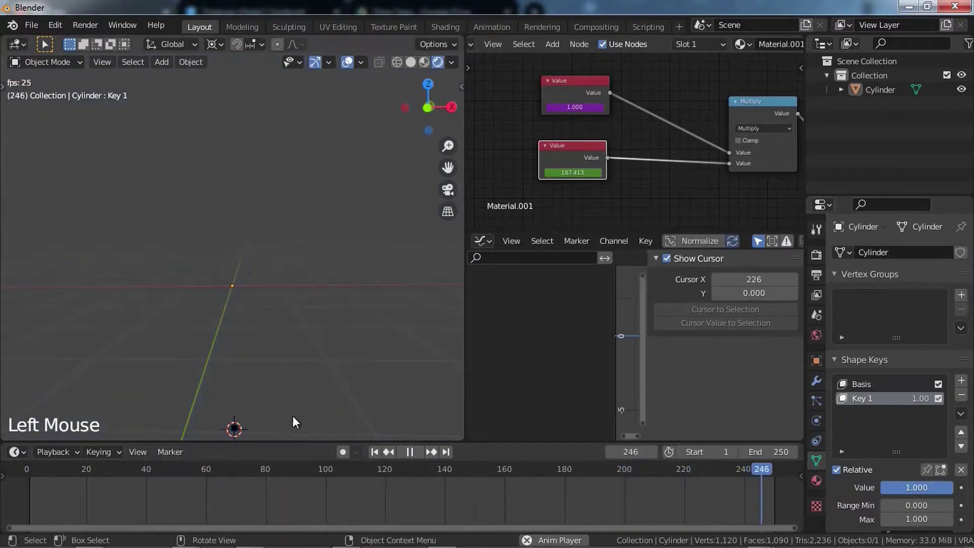
left_click_drag(908, 487, 880, 486)
middle_click_drag(363, 321, 346, 266, "shift")
scroll(345, 301, "up", 2)
scroll(346, 312, "up", 1)
middle_click_drag(345, 312, 442, 320, "shift")
middle_click_drag(335, 336, 347, 305, "shift")
scroll(345, 311, "down", 2)
middle_click_drag(263, 332, 293, 336)
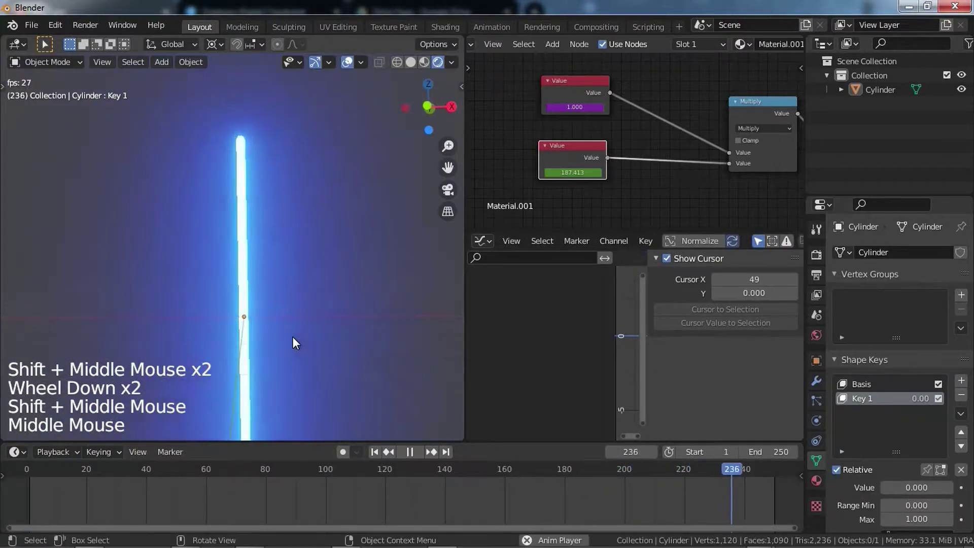
Examine the blue rod's flickering glow up close and along its full length during playback
scroll(293, 336, "up", 2)
scroll(294, 336, "up", 2)
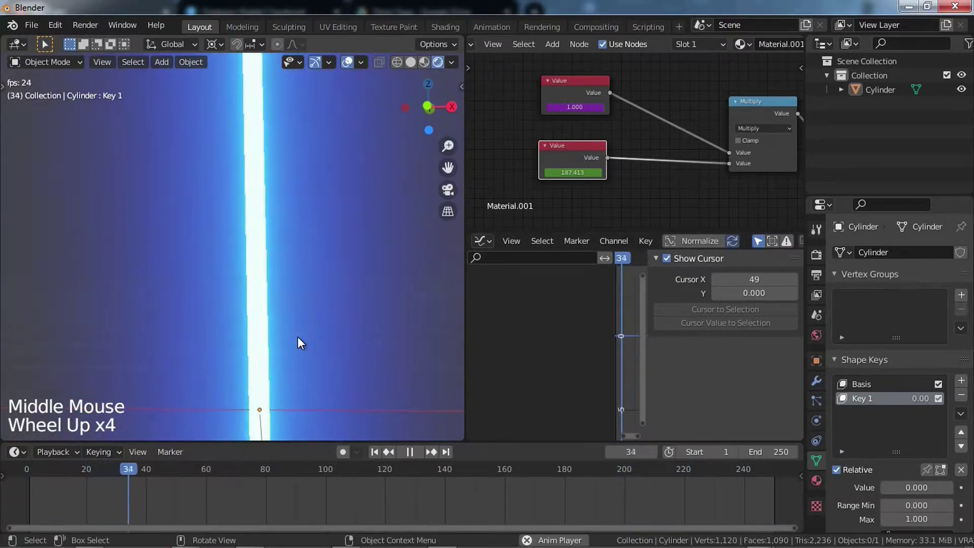
scroll(297, 336, "down", 3)
left_click(321, 339)
scroll(321, 340, "down", 2)
scroll(331, 342, "down", 2)
middle_click_drag(331, 342, 281, 333, "shift")
scroll(281, 332, "up", 2)
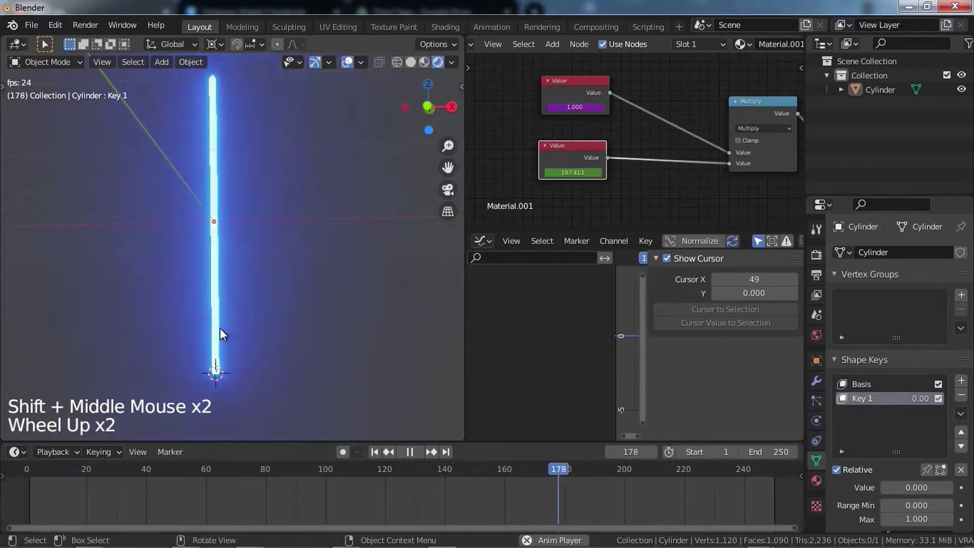
Duplicate the glowing blue rod and place the copy upright beside the original
left_click(218, 326)
key("shift+d")
left_click(298, 318)
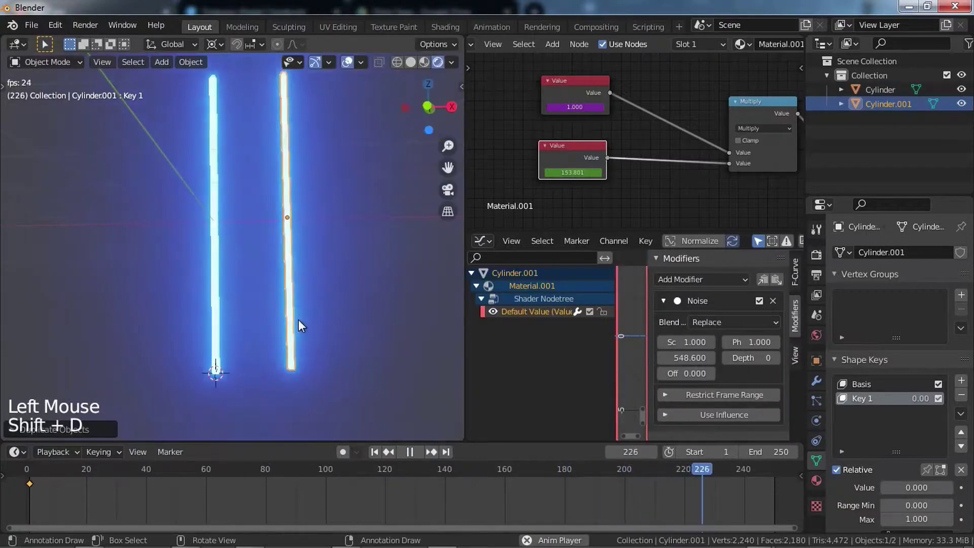
Give the duplicate rod its own single-user material and set its emission color to red, hue about 0.012
left_click(816, 480)
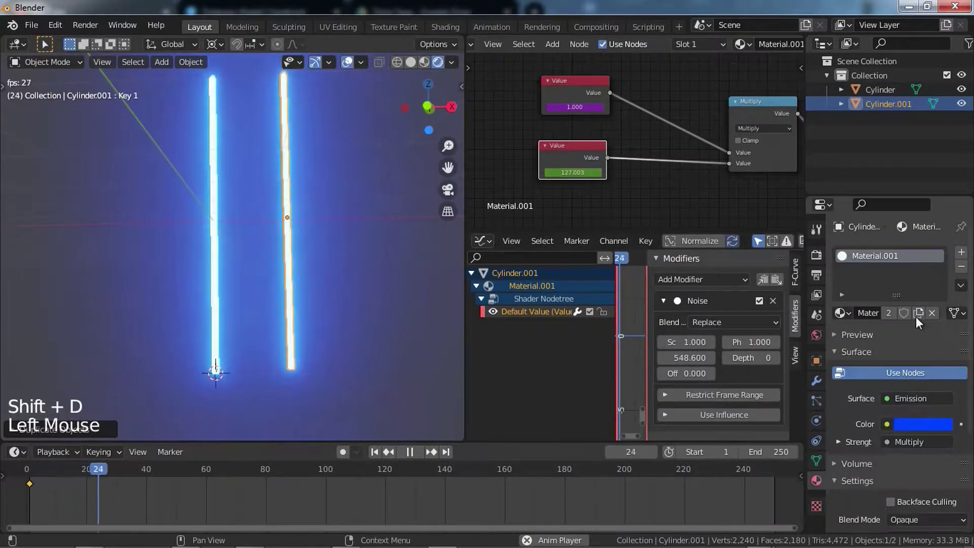
left_click(893, 314)
middle_click_drag(579, 165, 365, 176)
left_click(700, 186)
left_click_drag(712, 104, 725, 118)
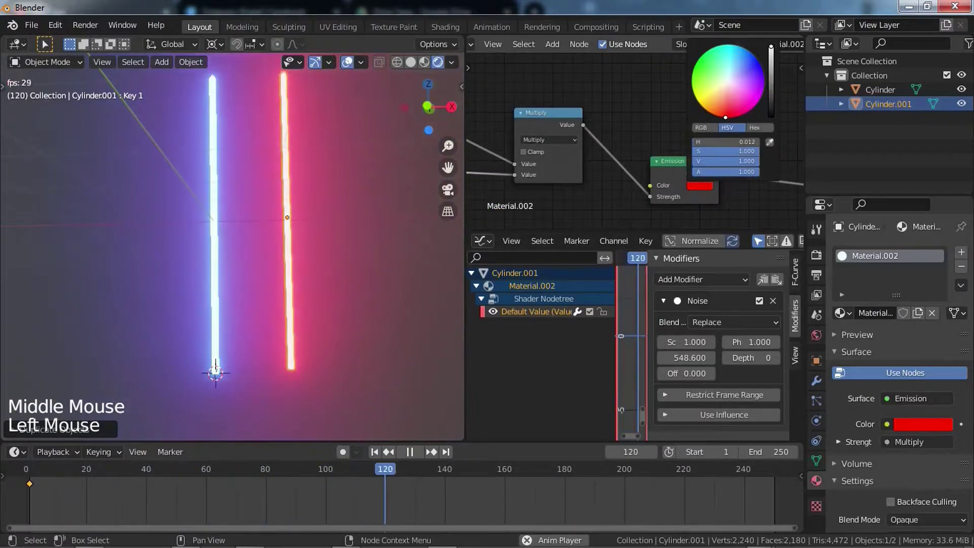
Tilt the red rod diagonally and move it in the side view relative to the blue rod
middle_click_drag(358, 202, 349, 229)
middle_click_drag(350, 229, 218, 235)
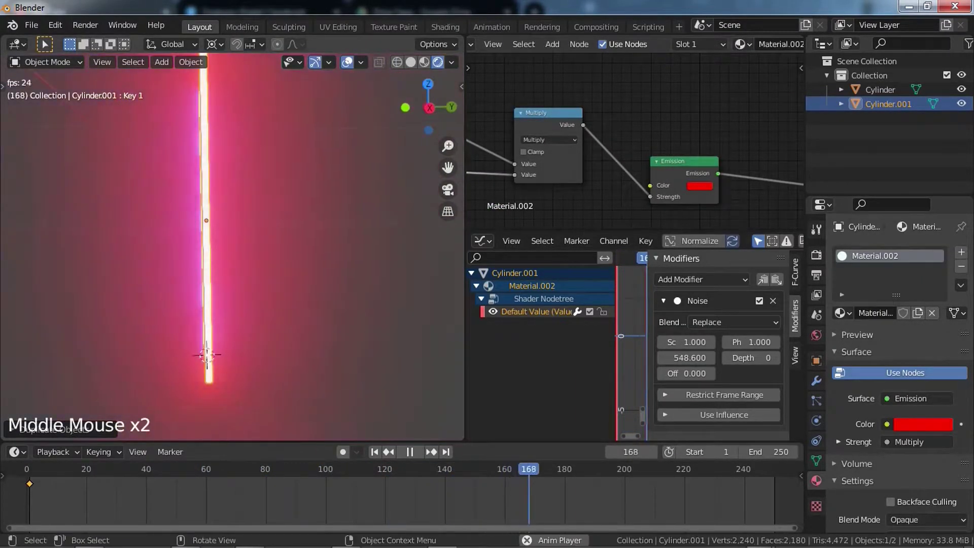
key("r")
key("g")
left_click(133, 266)
middle_click_drag(133, 269, 304, 275)
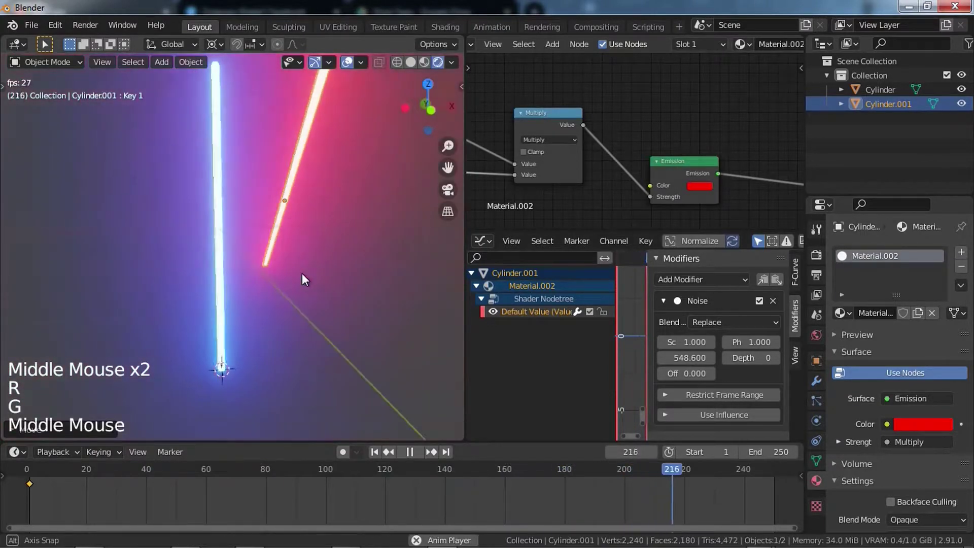
Move the red rod onto the blue rod and lower it so the two overlap around the middle
key("g")
left_click(236, 251)
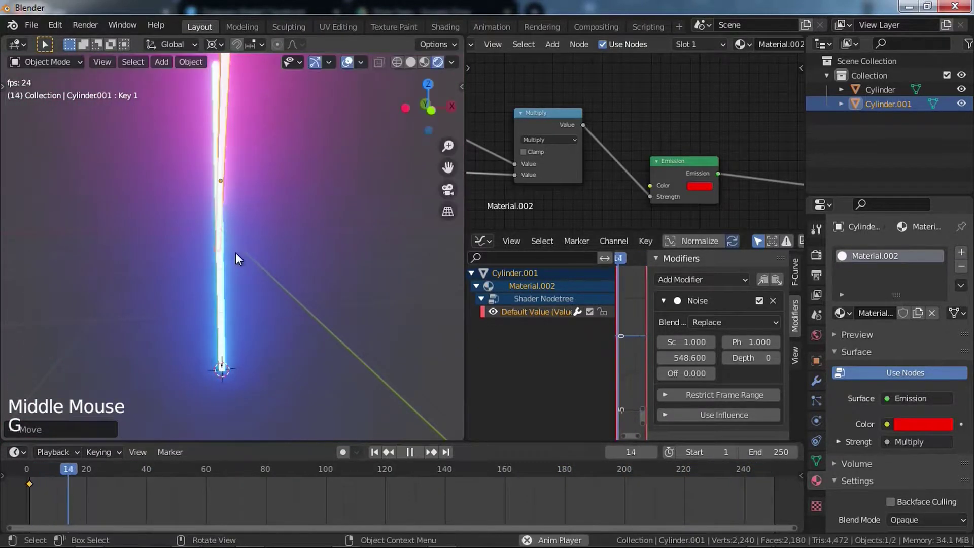
scroll(244, 203, "up", 2)
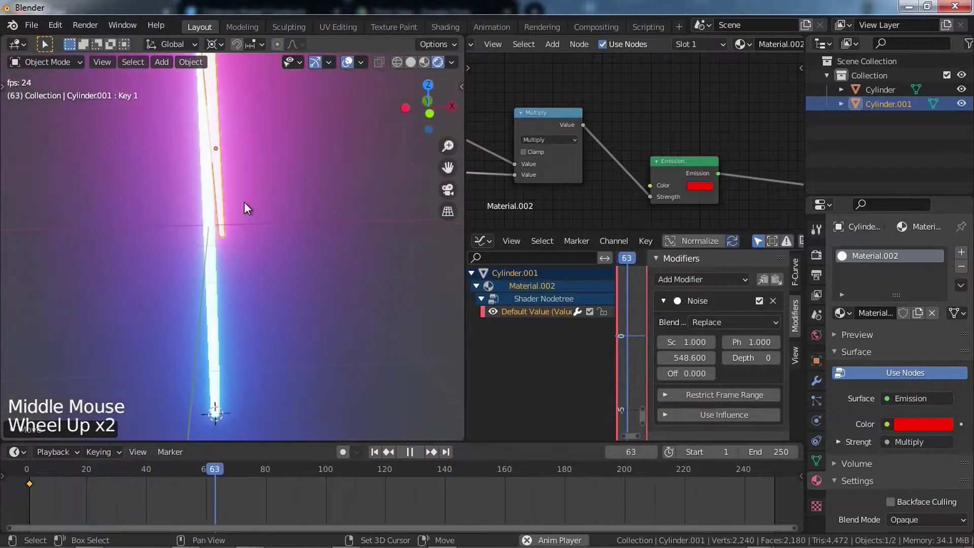
middle_click_drag(244, 202, 246, 268, "shift")
key("g")
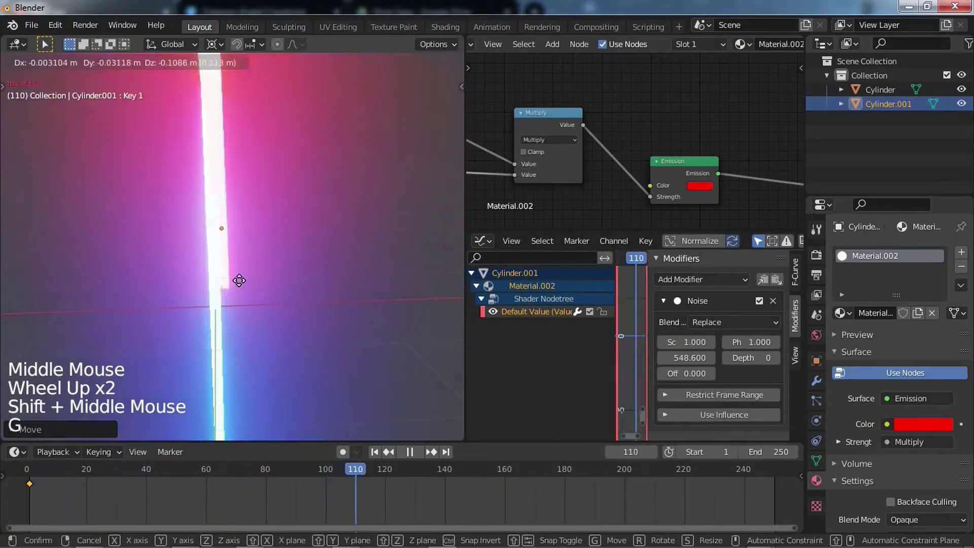
left_click(240, 327)
Inspect how the two rods cross from another angle and move the red rod off the blue rod
middle_click_drag(239, 327, 195, 267)
scroll(317, 298, "down", 3)
scroll(312, 304, "up", 2)
scroll(218, 220, "up", 3)
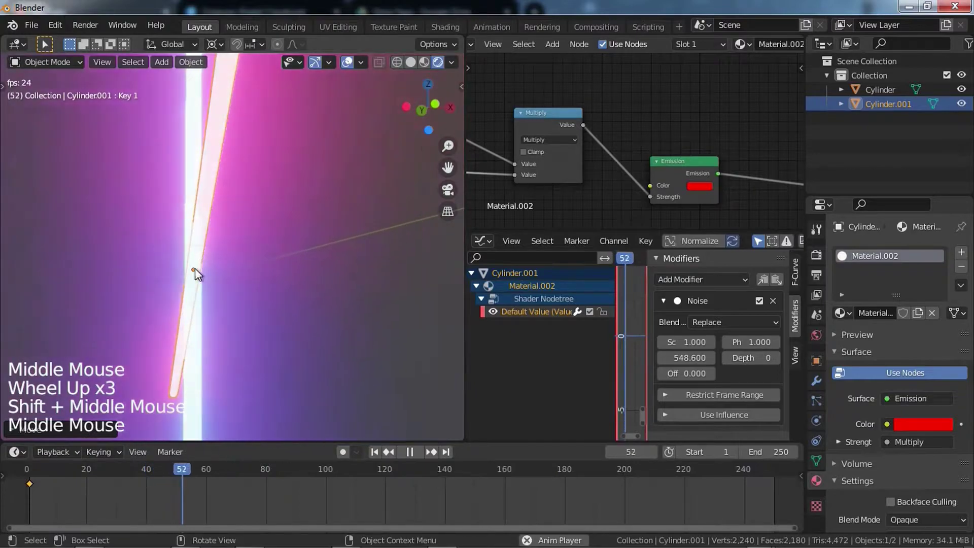
key("g")
left_click(293, 277)
Pause the playback, add an ico sphere at the blue rod's base and scale it down to slightly wider than the rod
scroll(289, 282, "down", 4)
mouse_move(284, 289)
middle_mouse_down("shift")
mouse_move(265, 276)
mouse_move(372, 300)
mouse_move(350, 325)
mouse_move(266, 284)
mouse_move(286, 293)
middle_mouse_up("shift")
scroll(372, 301, "up", 1)
left_click(282, 276)
key("space")
key("shift+a")
mouse_move(298, 280)
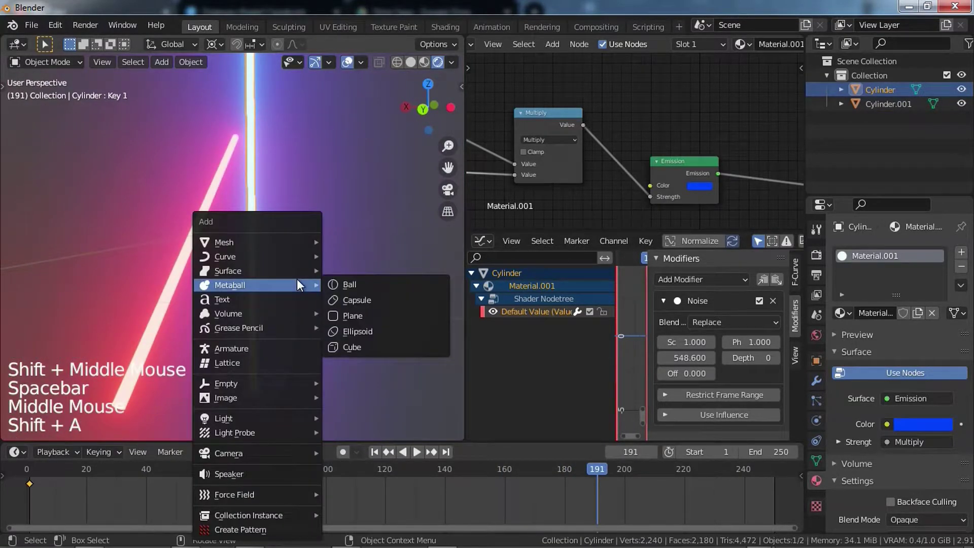
key("shift+a")
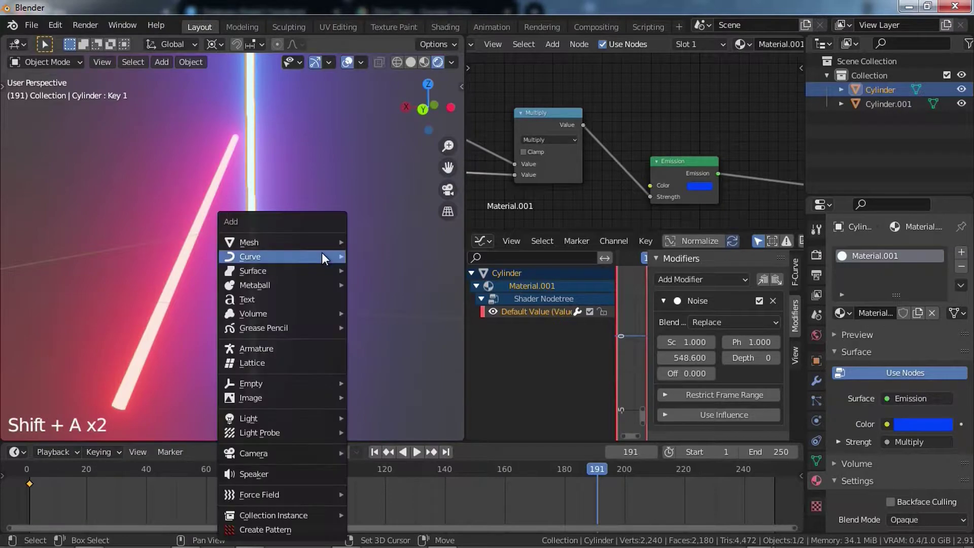
mouse_move(321, 236)
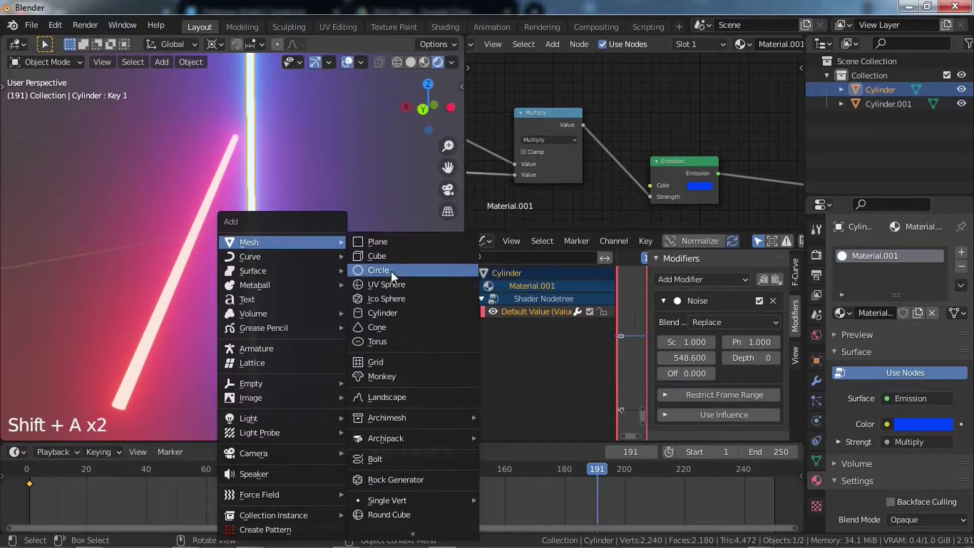
left_click(384, 298)
key("s")
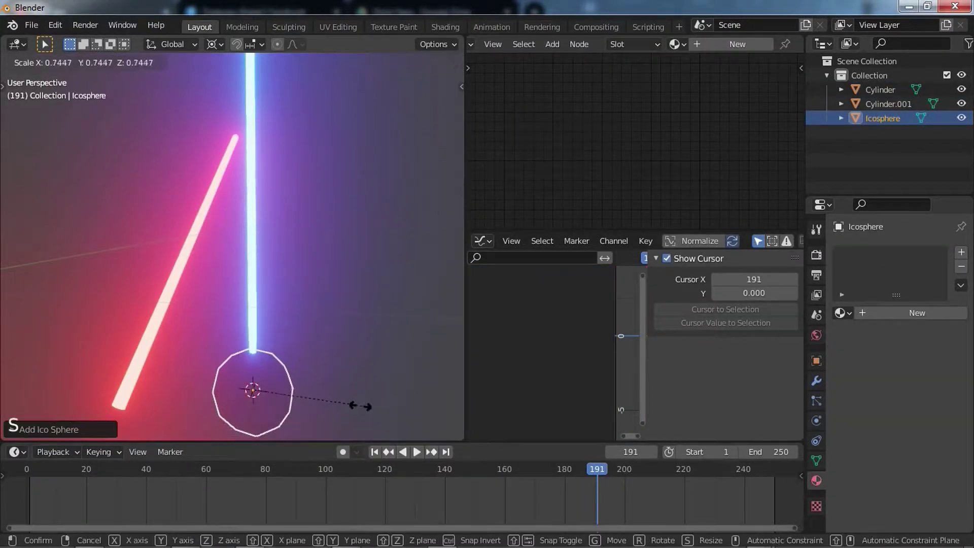
left_click(279, 393)
Move the ico sphere up along the global Z axis to the middle of the blue rod
key("g")
key("z")
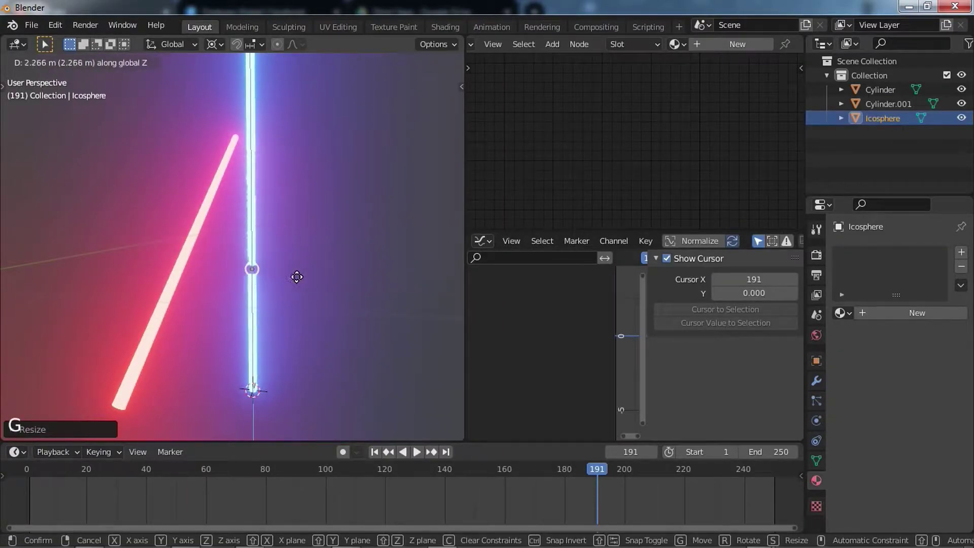
left_click(309, 219)
scroll(330, 231, "up", 4)
middle_click_drag(339, 227, 303, 273, "shift")
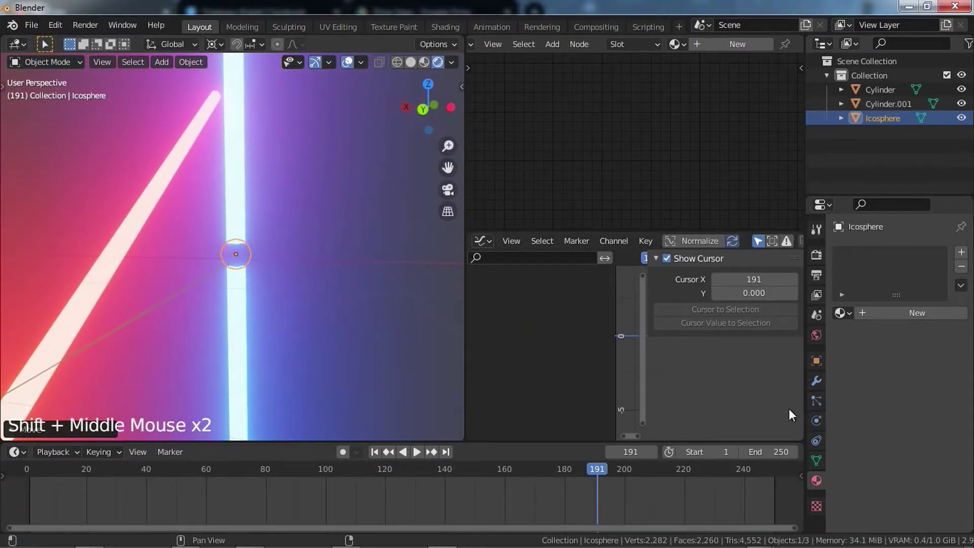
Add a Copy Location constraint to the ico sphere with the blue rod, Cylinder, as its target
left_click(815, 439)
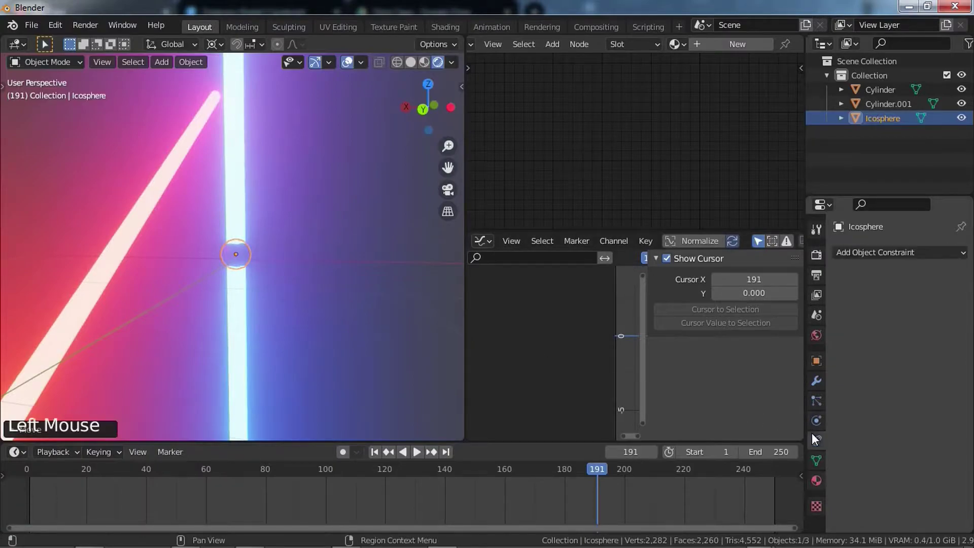
left_click(891, 251)
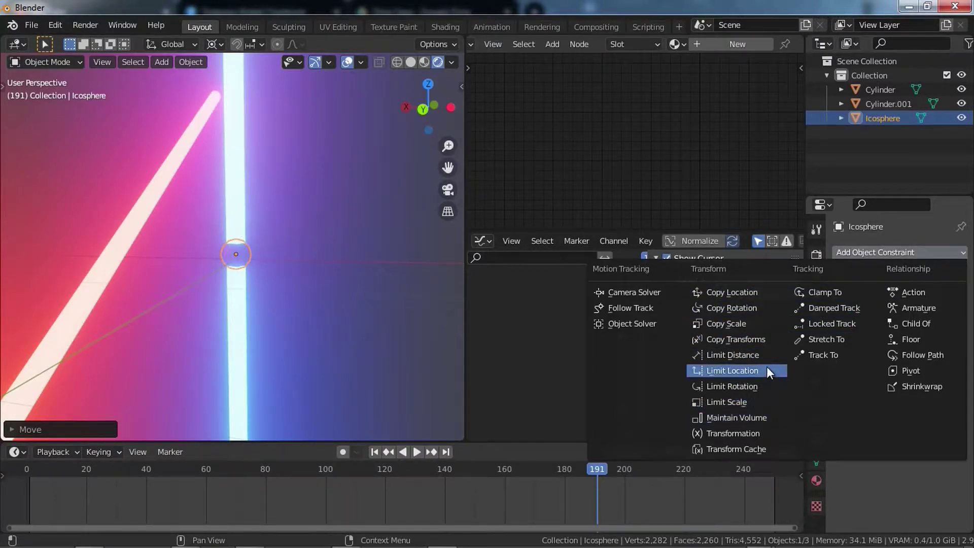
left_click(738, 292)
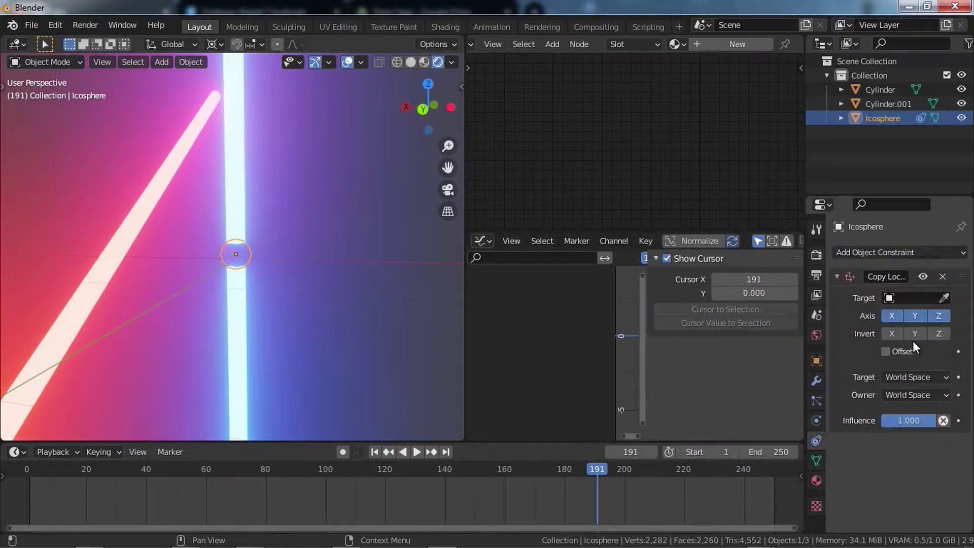
left_click(943, 298)
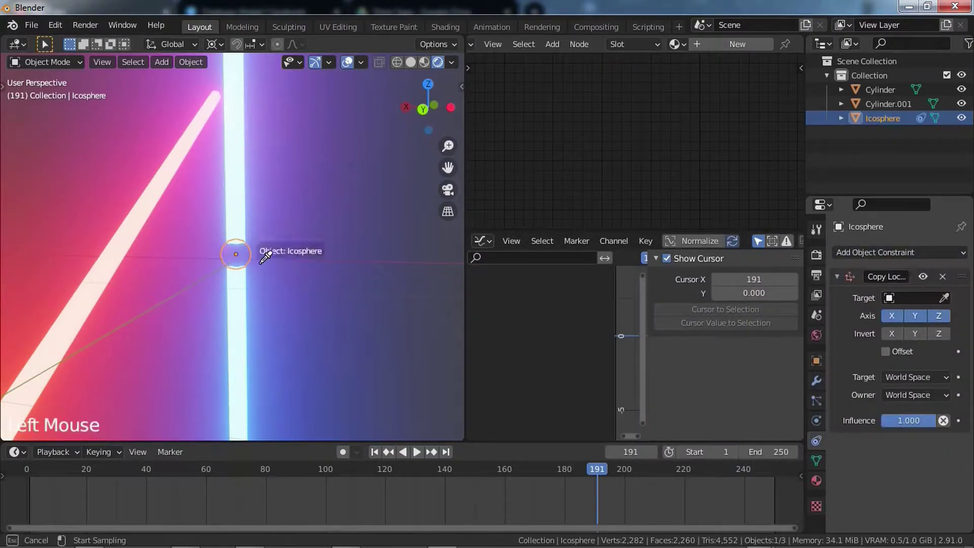
left_click(244, 203)
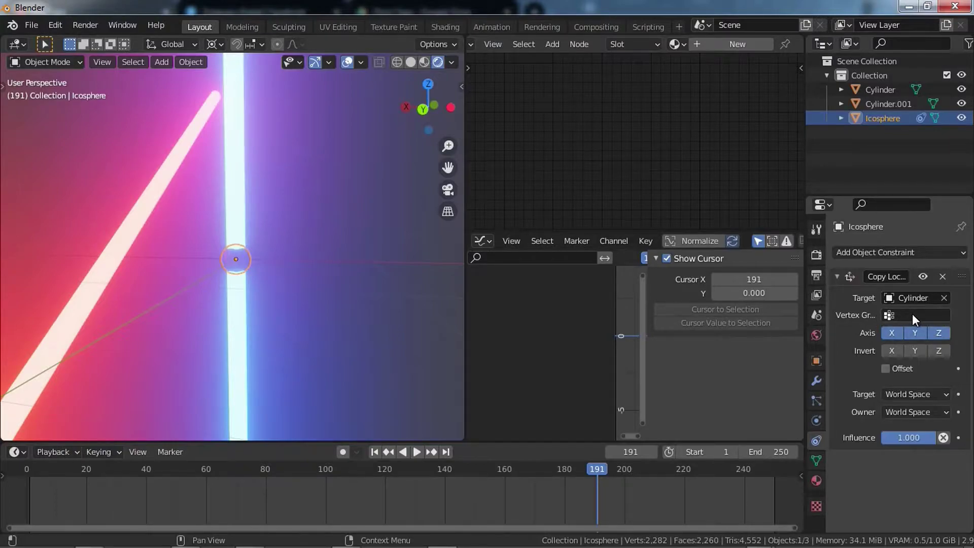
Enable Dynamic Paint on the blue rod, show the viewport in solid shading and add a canvas to the rod
left_click(233, 202)
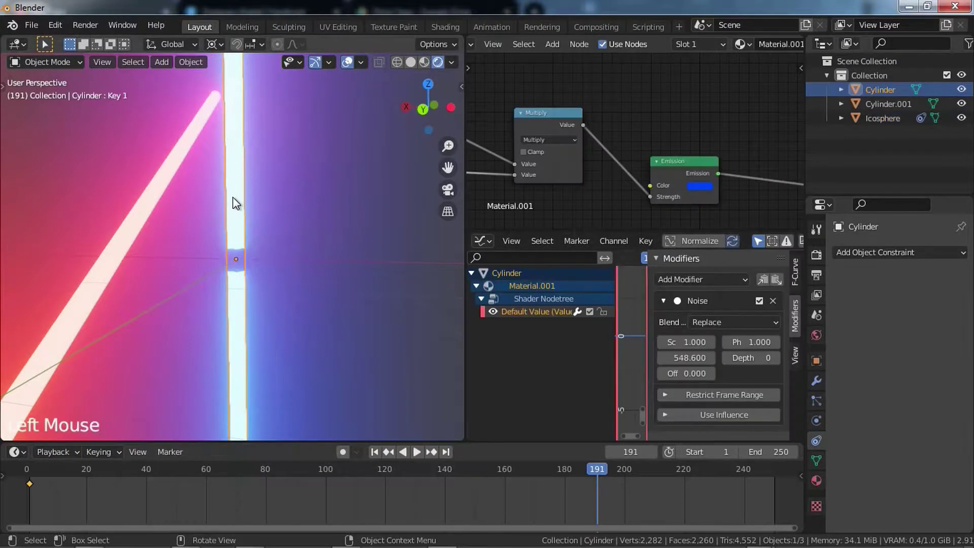
left_click(815, 421)
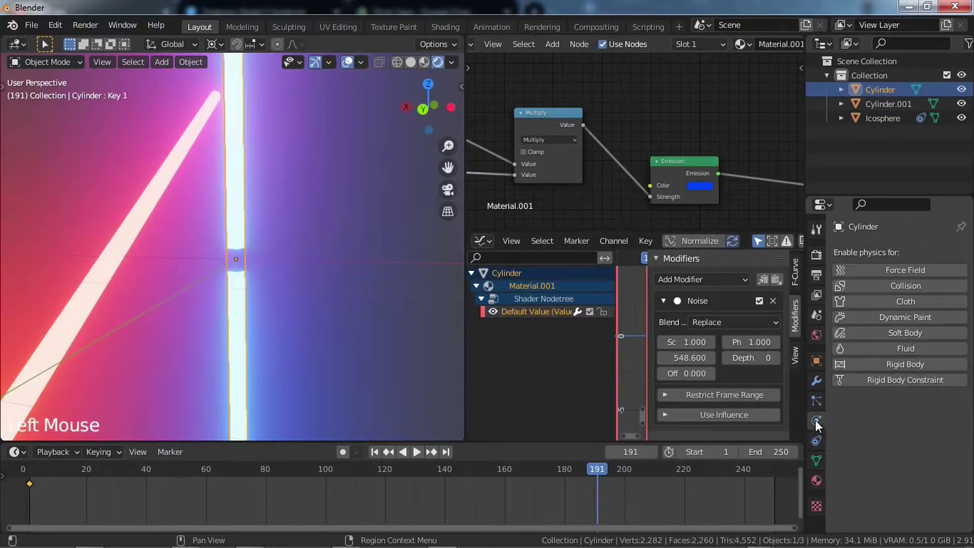
left_click(869, 315)
left_click(249, 255)
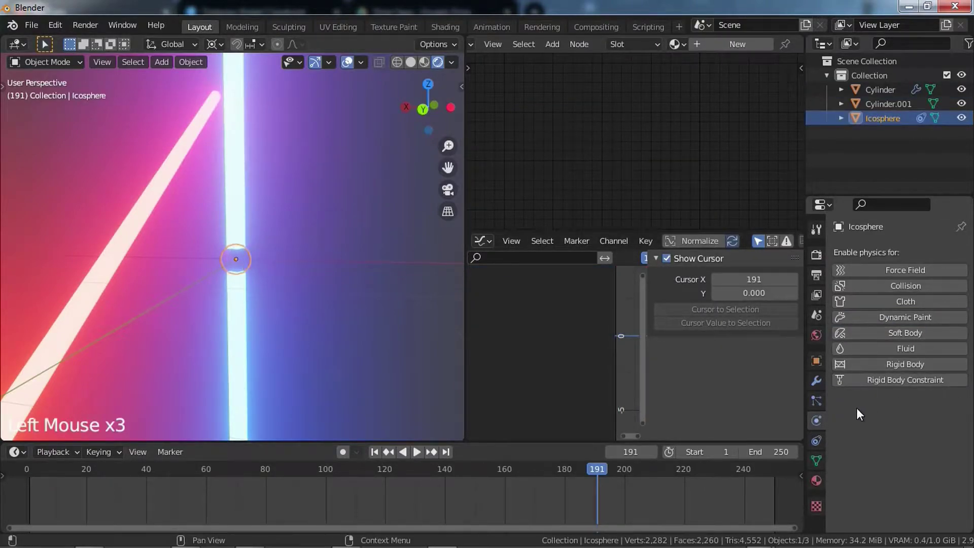
left_click(236, 194)
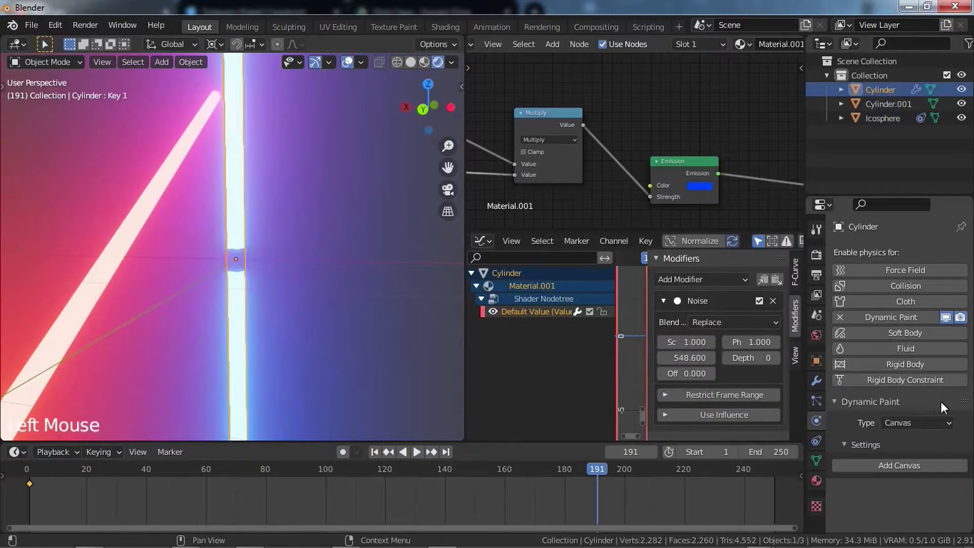
key("z")
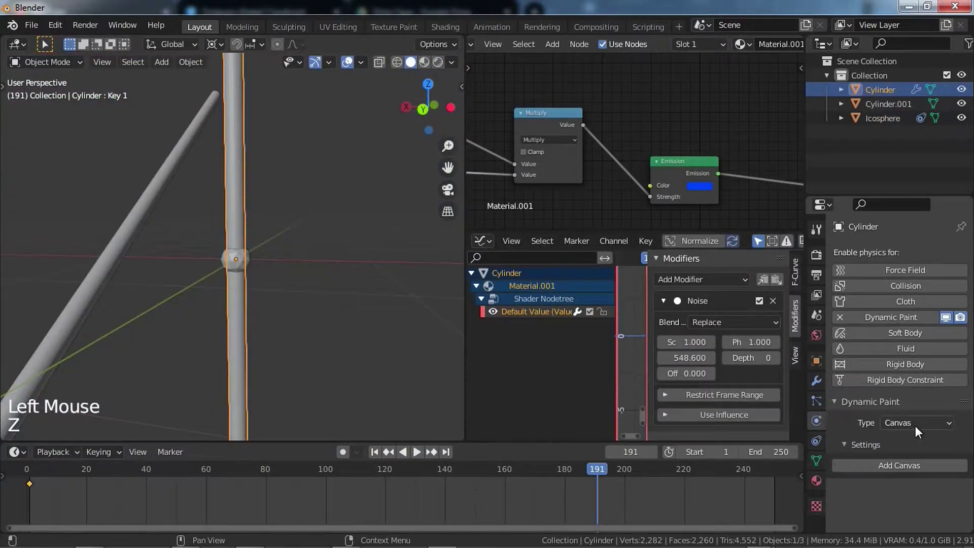
mouse_move(251, 305)
middle_mouse_down()
mouse_move(266, 318)
mouse_move(257, 309)
middle_mouse_up()
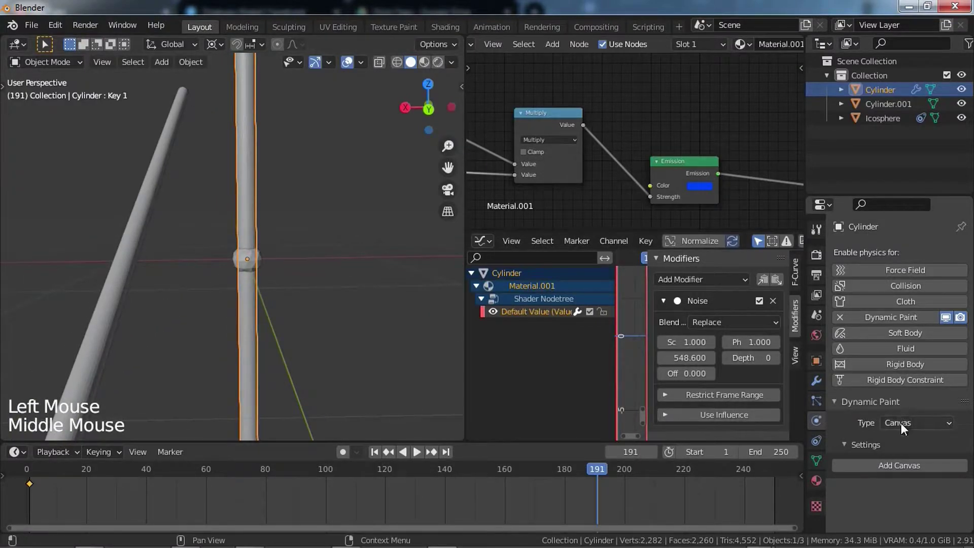
left_click(899, 464)
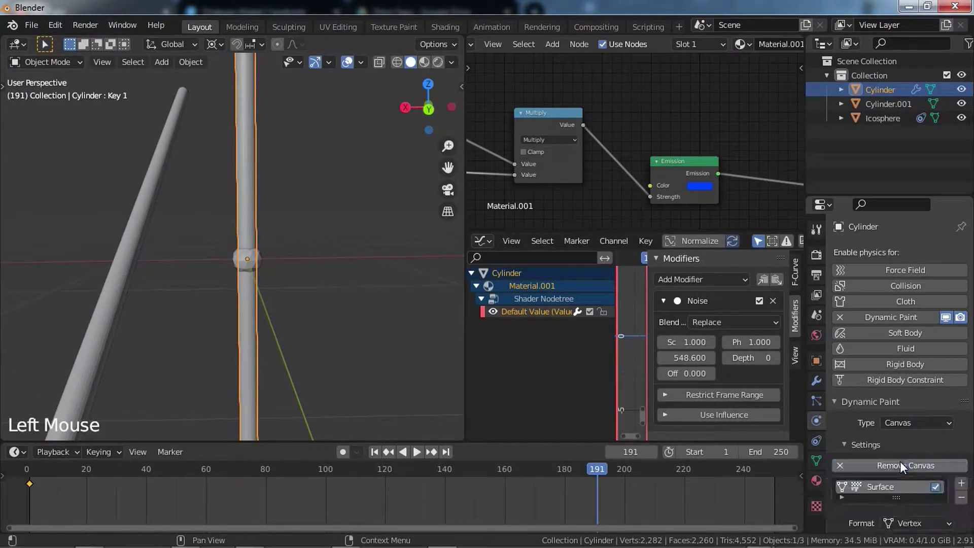
Set the surface type of the rod's Dynamic Paint canvas to Weight
scroll(901, 465, "down", 5)
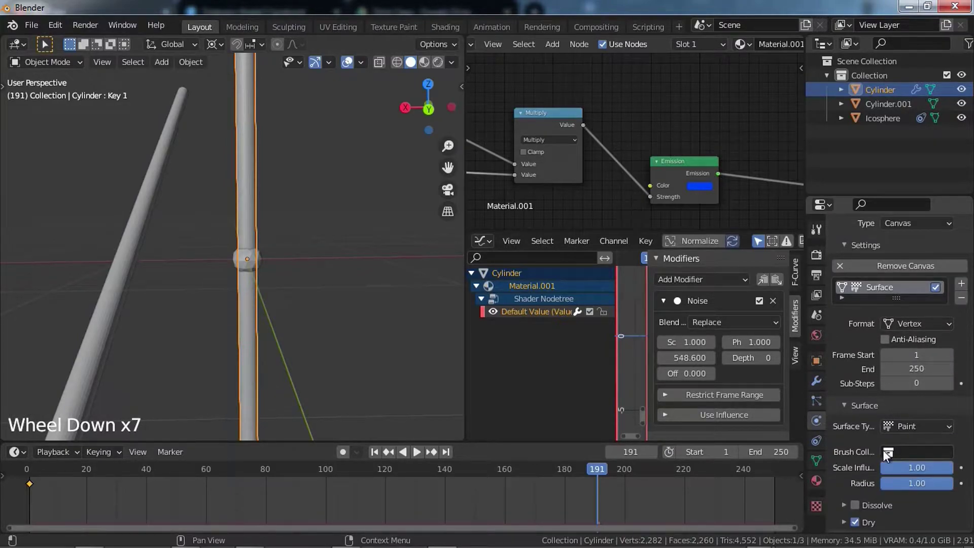
left_click(900, 424)
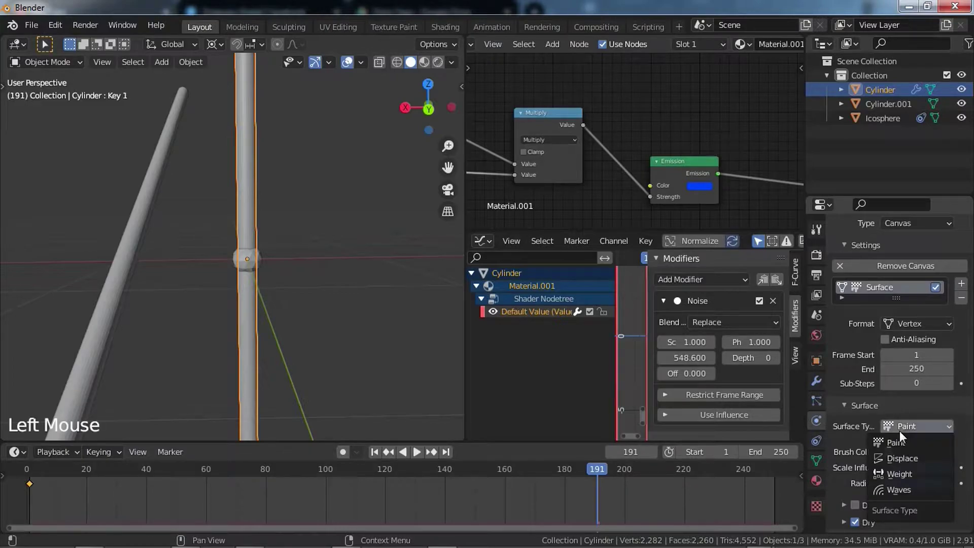
left_click(905, 470)
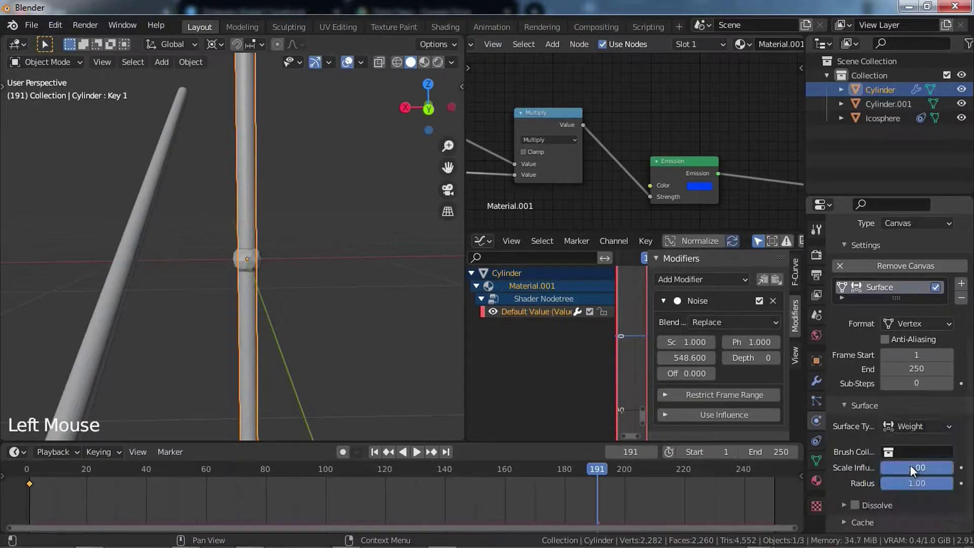
Enable Dissolve for the canvas surface and set its time to 1
scroll(912, 457, "down", 3)
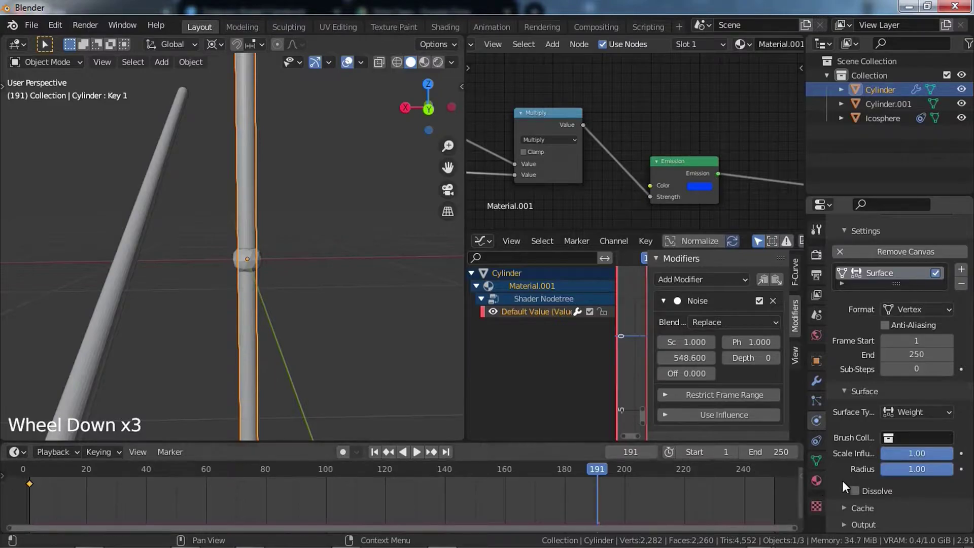
left_click(845, 490)
left_click(855, 490)
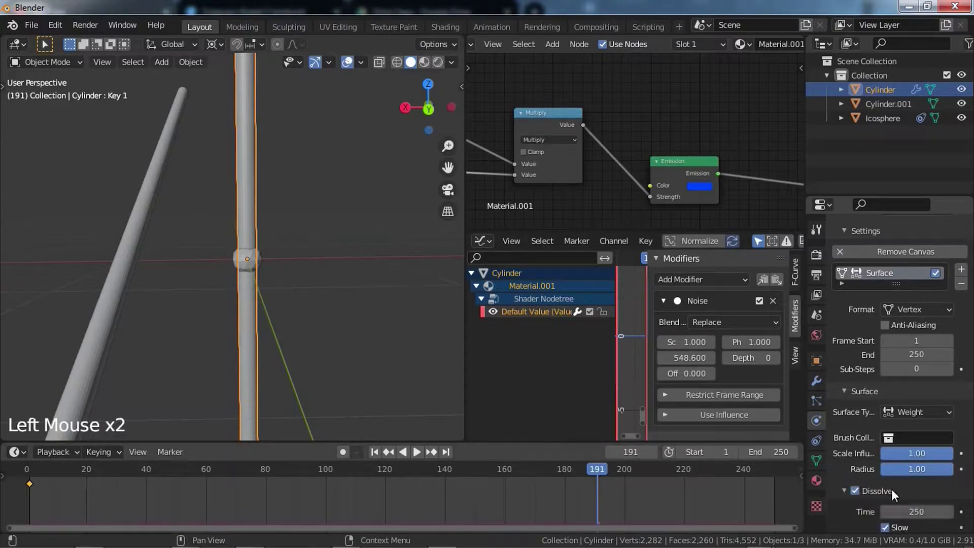
scroll(908, 477, "down", 3)
left_click(922, 465)
scroll(869, 499, "down", 1)
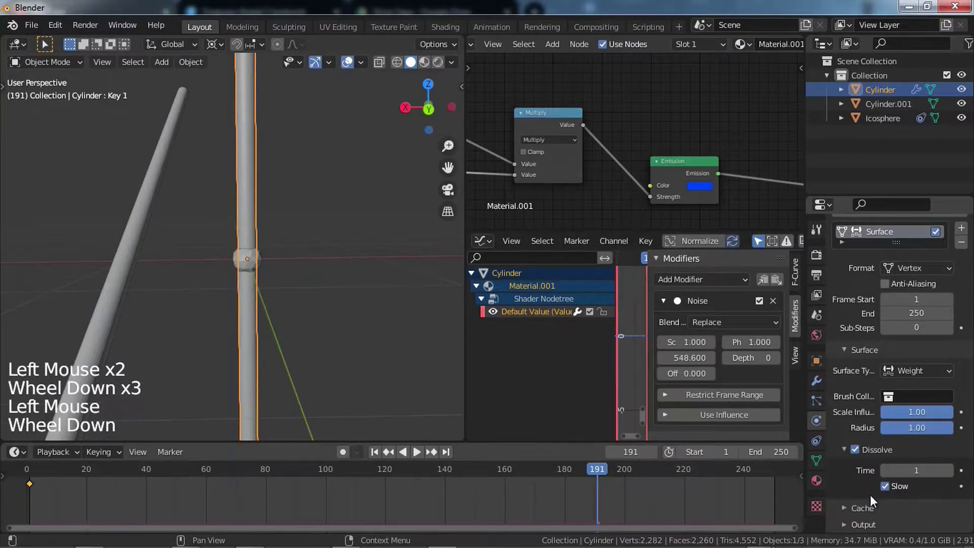
Create the dp_weight output vertex group for the blue rod's Dynamic Paint canvas
left_click(858, 524)
scroll(872, 485, "down", 6)
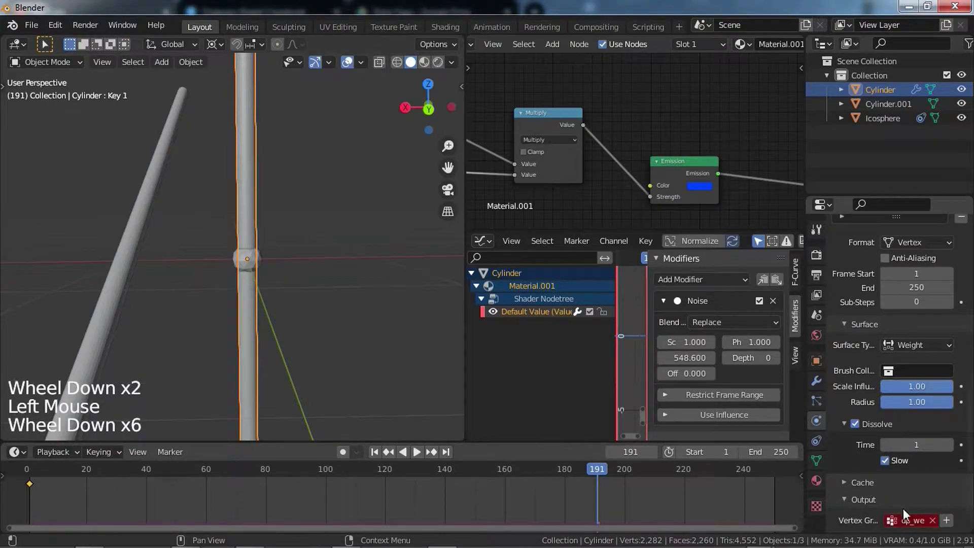
left_click(947, 520)
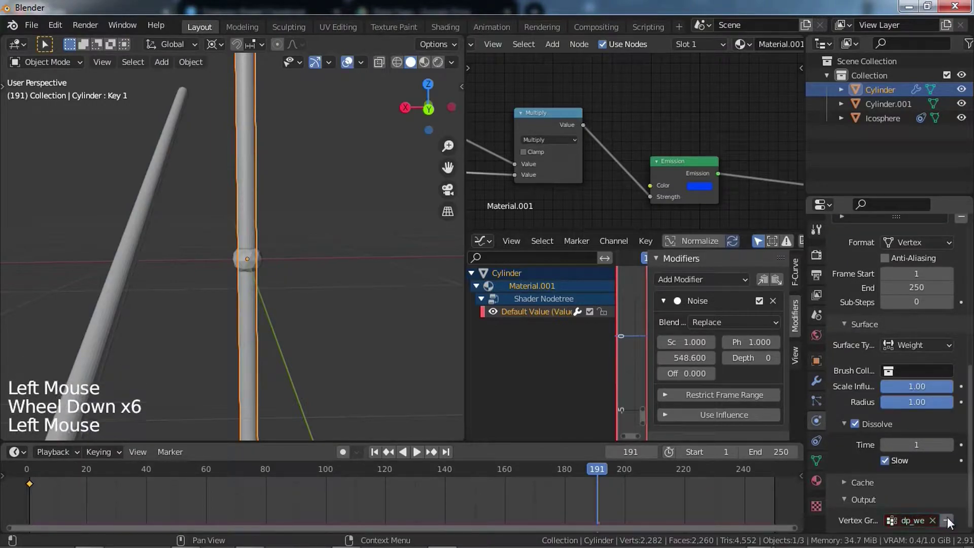
double_click(912, 522)
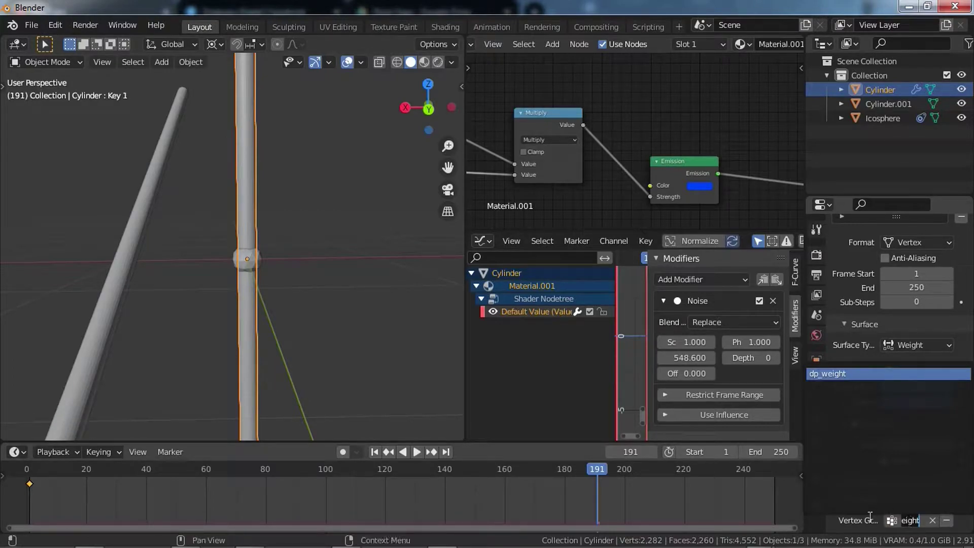
key("Return")
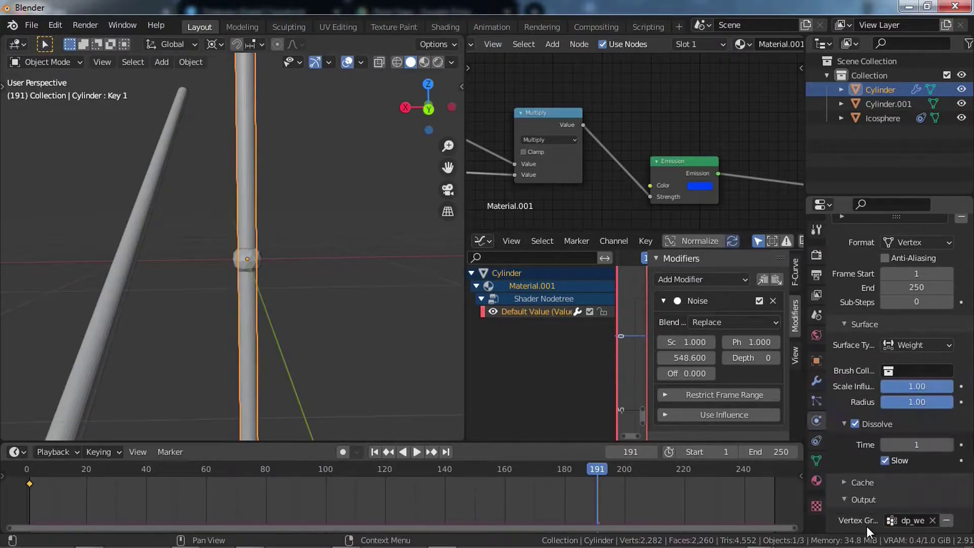
Examine the blue rod's vertex groups and shape keys, and inspect its mesh in Edit Mode
left_click(814, 460)
scroll(869, 373, "up", 8)
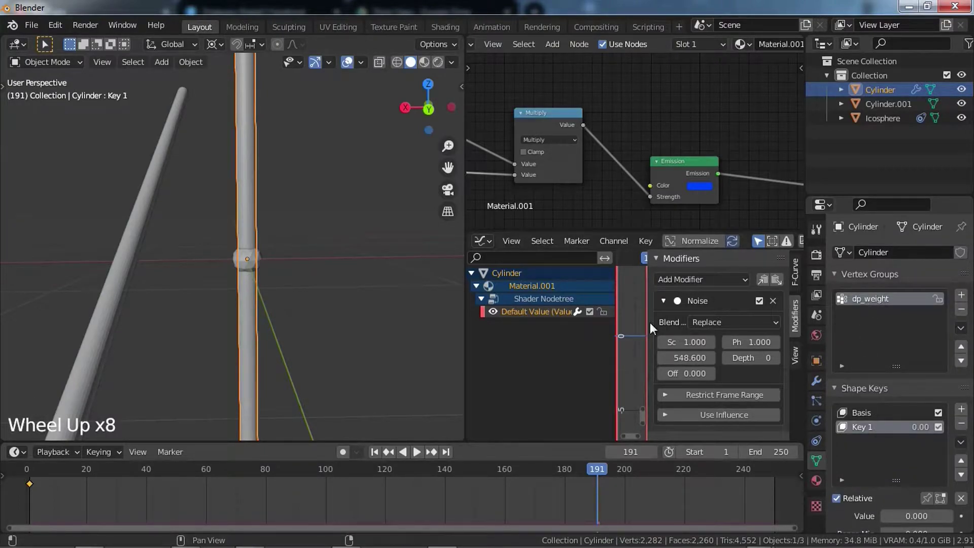
key("Tab")
key("Tab")
scroll(360, 317, "down", 4)
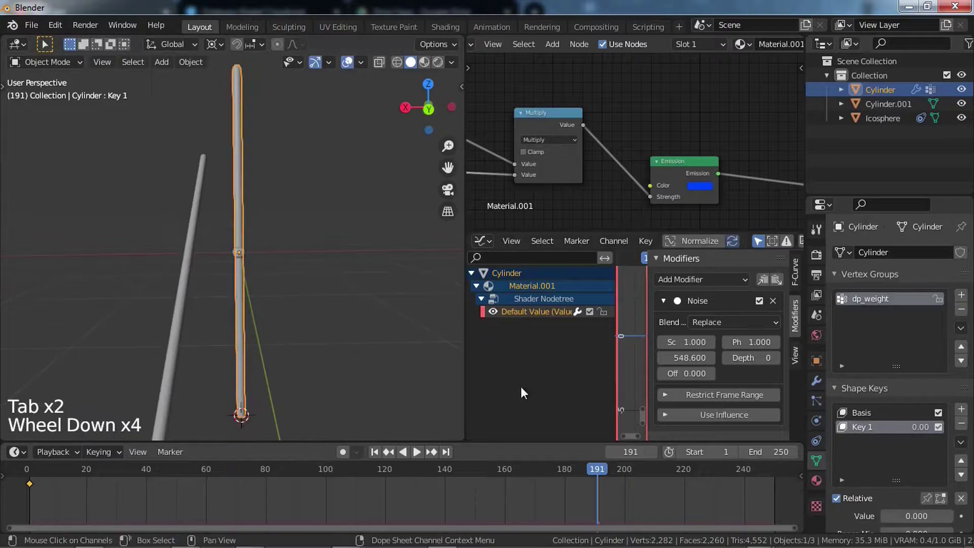
left_click(916, 516)
key("Tab")
key("Tab")
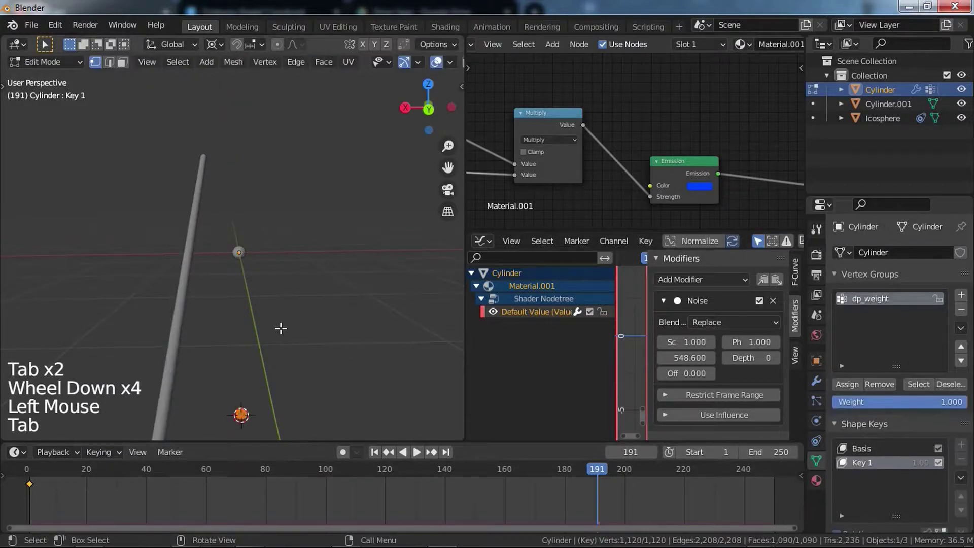
Make Basis the blue rod's active shape key and check the mesh in Edit Mode
left_click(907, 514)
left_click(884, 412)
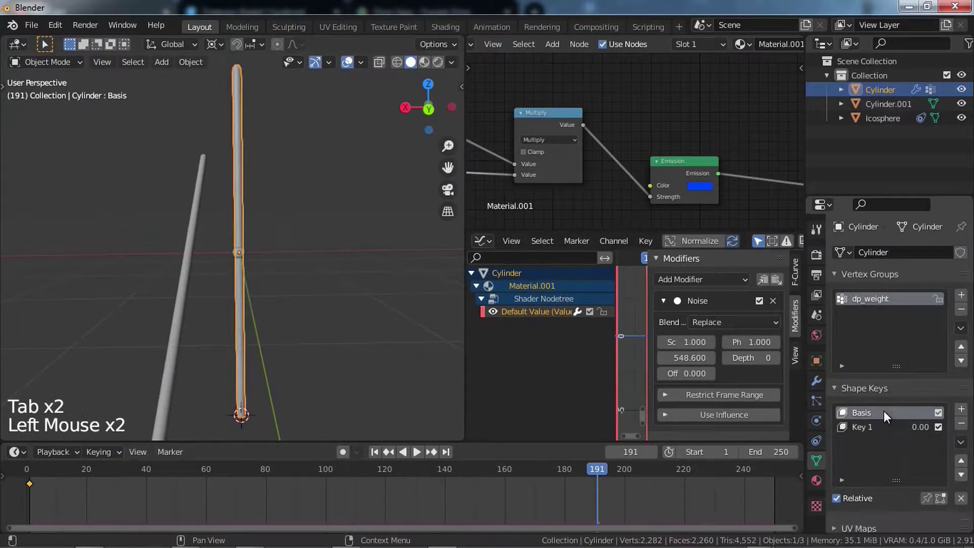
key("Tab")
middle_click_drag(382, 332, 322, 358, "shift")
scroll(322, 358, "up", 2)
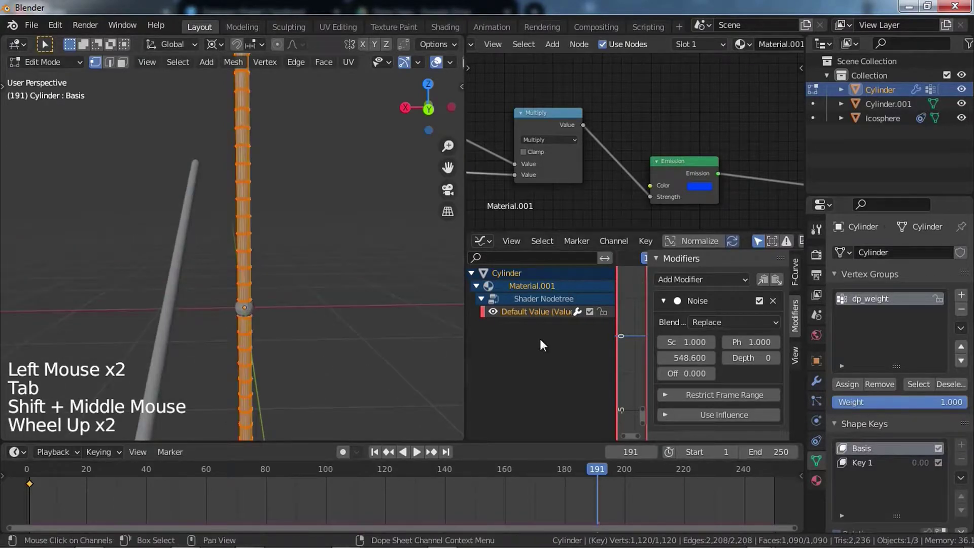
key("Tab")
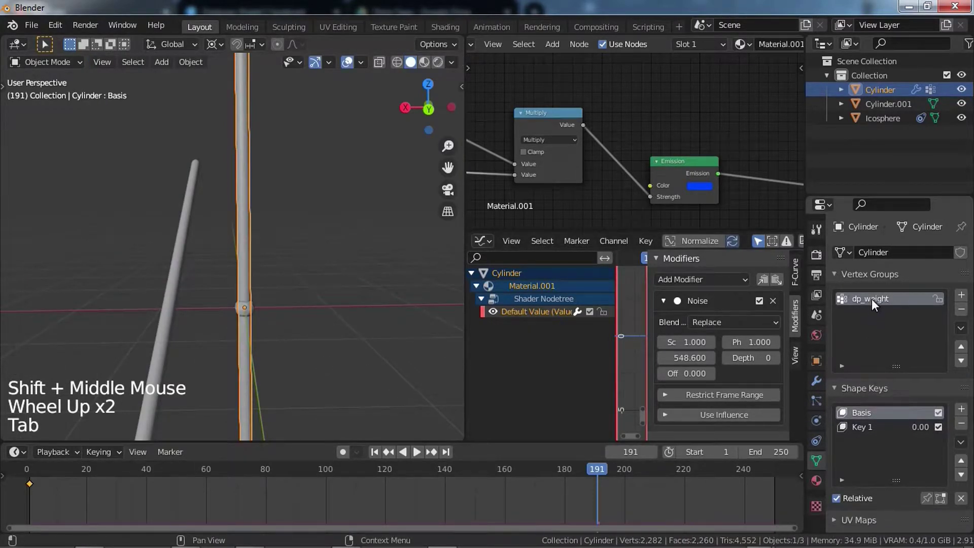
Clear the target of the ico sphere's Copy Location constraint and pick the blue rod, Cylinder, again
left_click(251, 309)
scroll(250, 310, "up", 3)
scroll(278, 321, "up", 2)
middle_click_drag(292, 366, 276, 329, "shift")
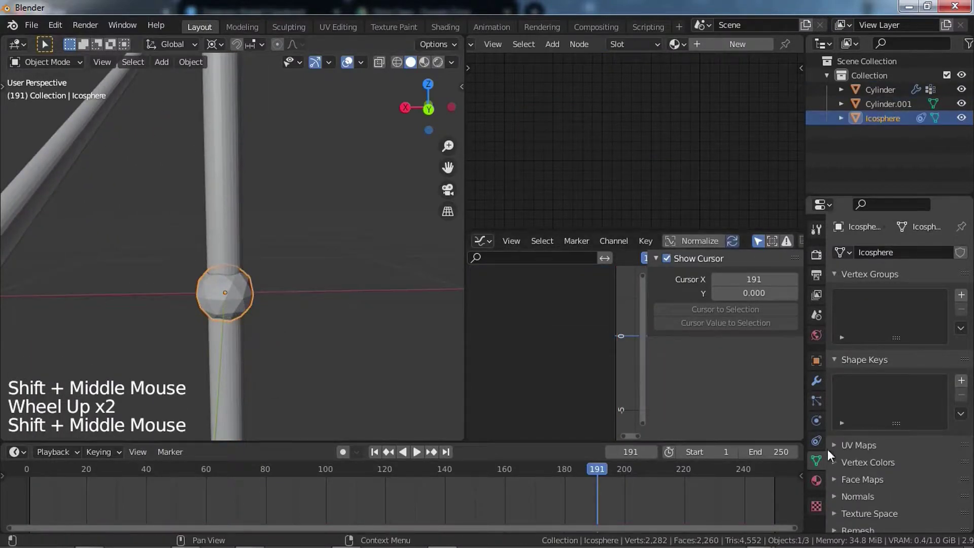
left_click(815, 439)
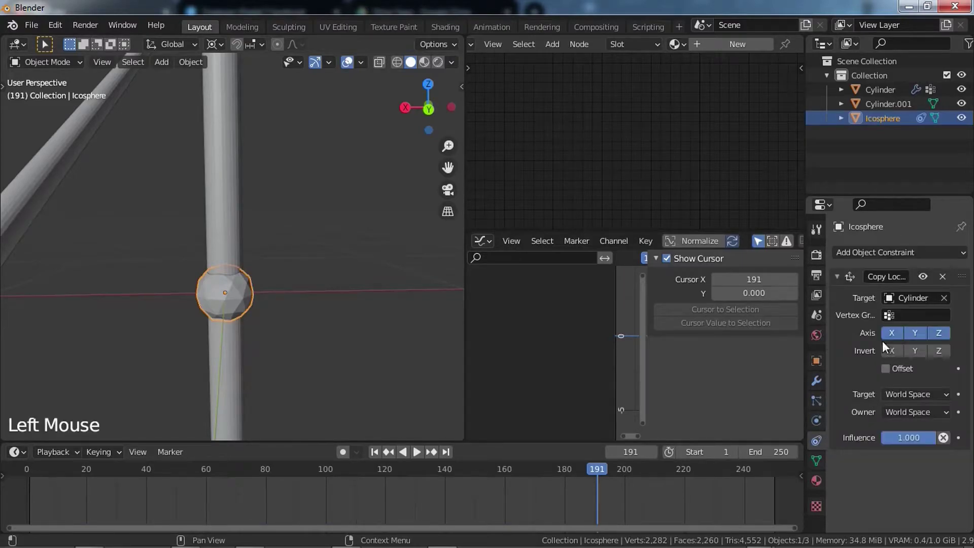
left_click(942, 298)
left_click(943, 297)
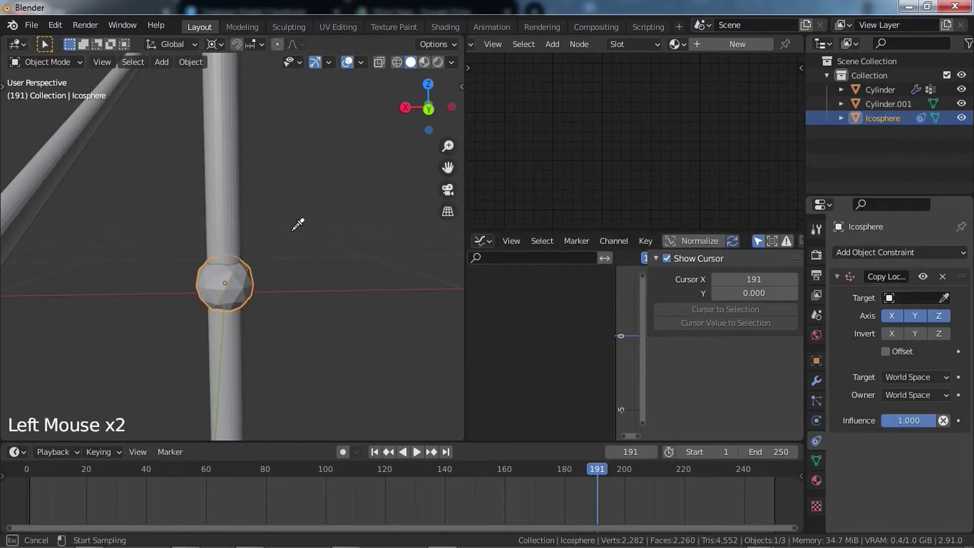
left_click(237, 174)
Set the vertex group of the ico sphere's Copy Location constraint to dp_weight
right_click(911, 315)
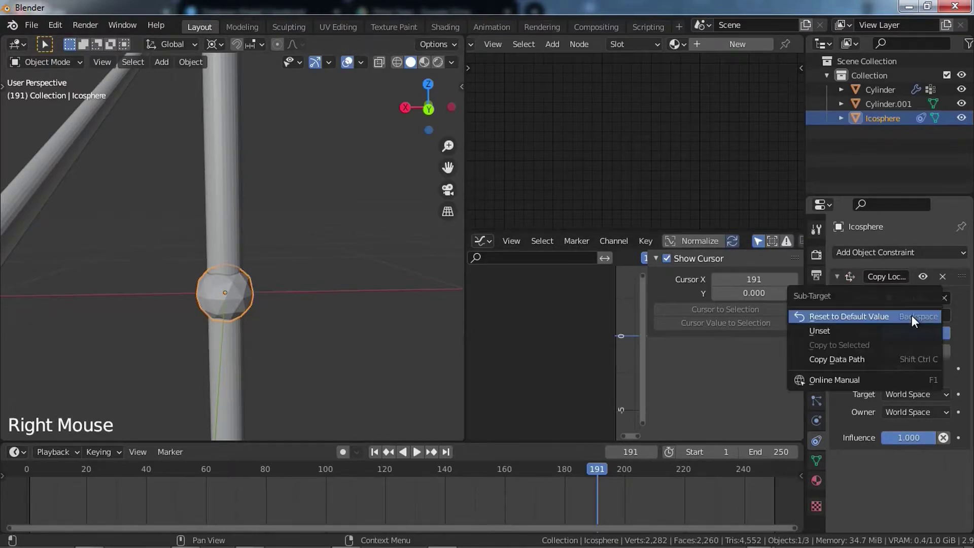
left_click(900, 316)
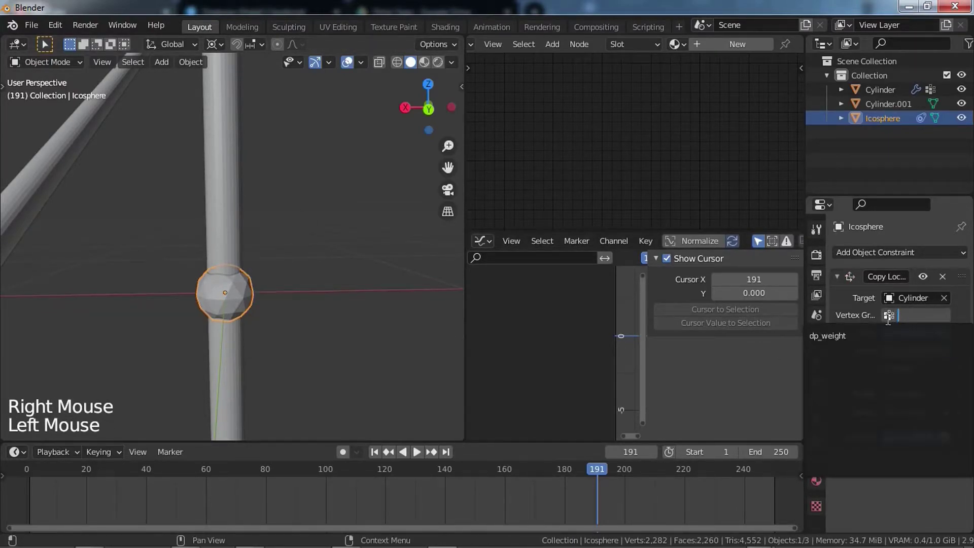
left_click(845, 336)
Enable Dynamic Paint on the red rod, Cylinder.001, set its type to Brush and add the brush
scroll(372, 339, "down", 4)
middle_click_drag(373, 339, 296, 339, "shift")
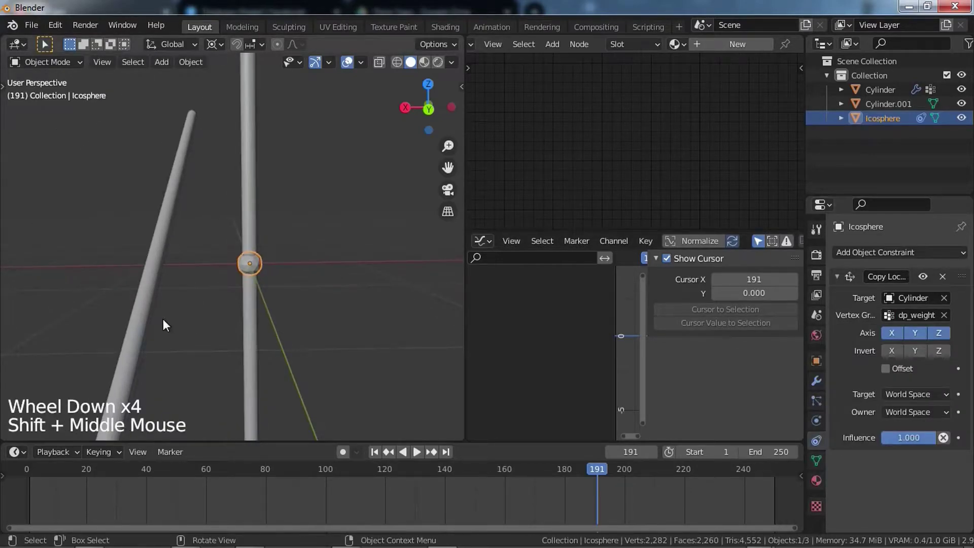
left_click(249, 312)
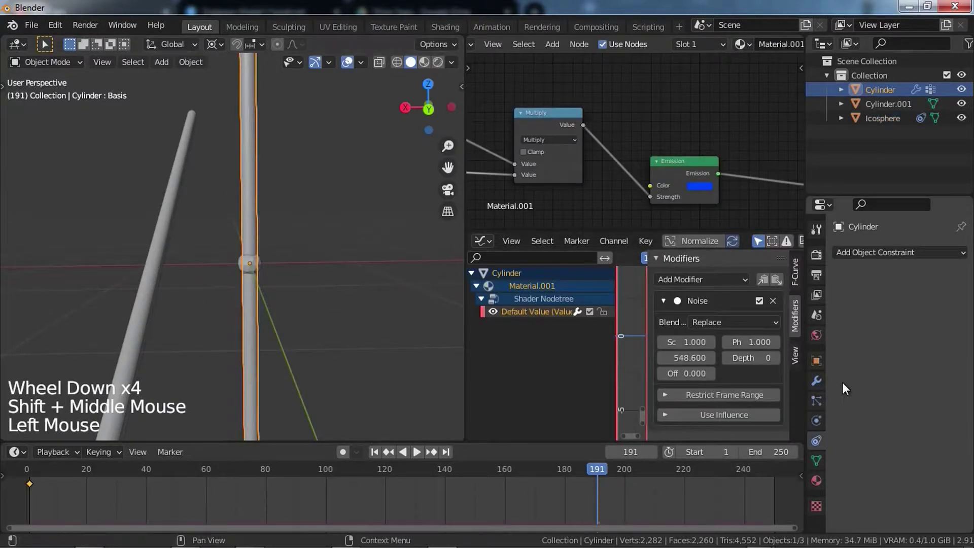
left_click(141, 302)
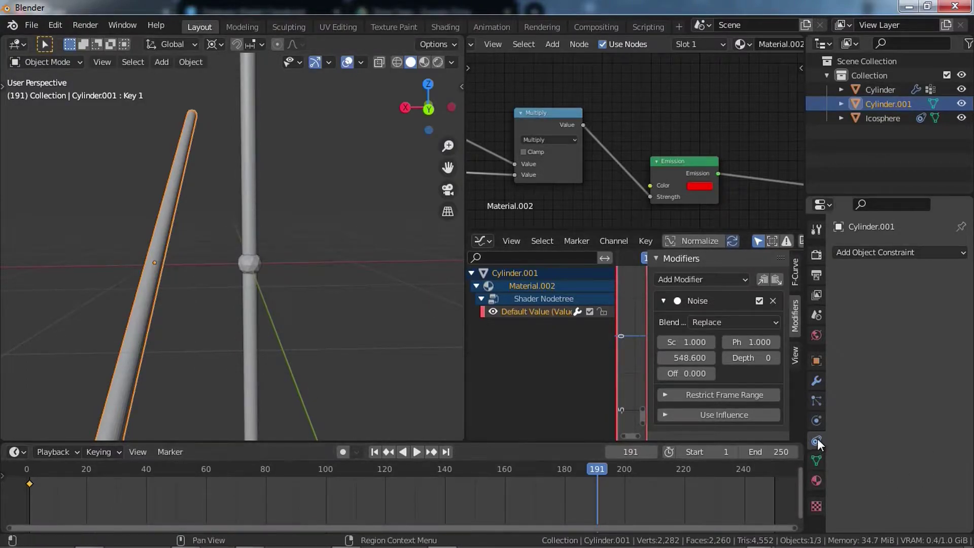
left_click(821, 421)
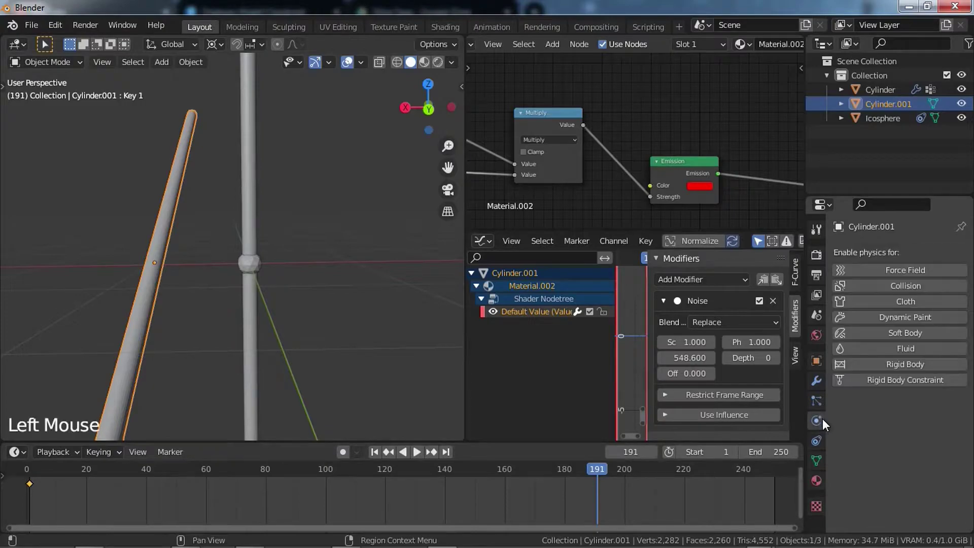
left_click(894, 315)
left_click(917, 422)
left_click(910, 450)
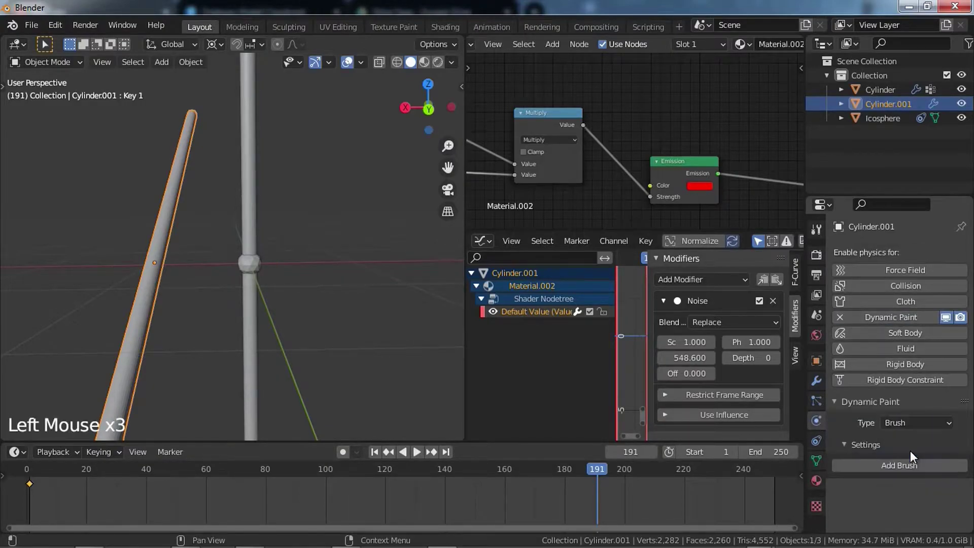
left_click(915, 464)
scroll(915, 464, "down", 7)
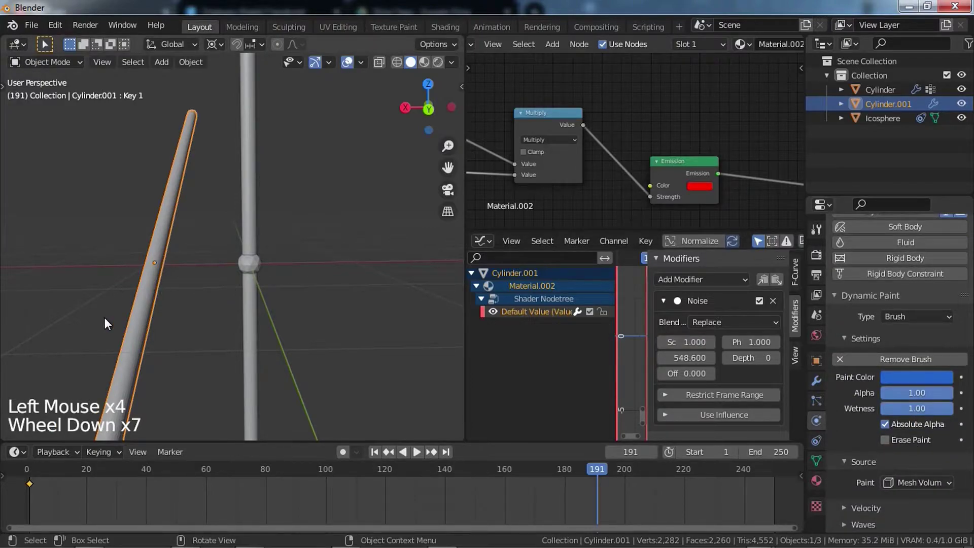
key("g")
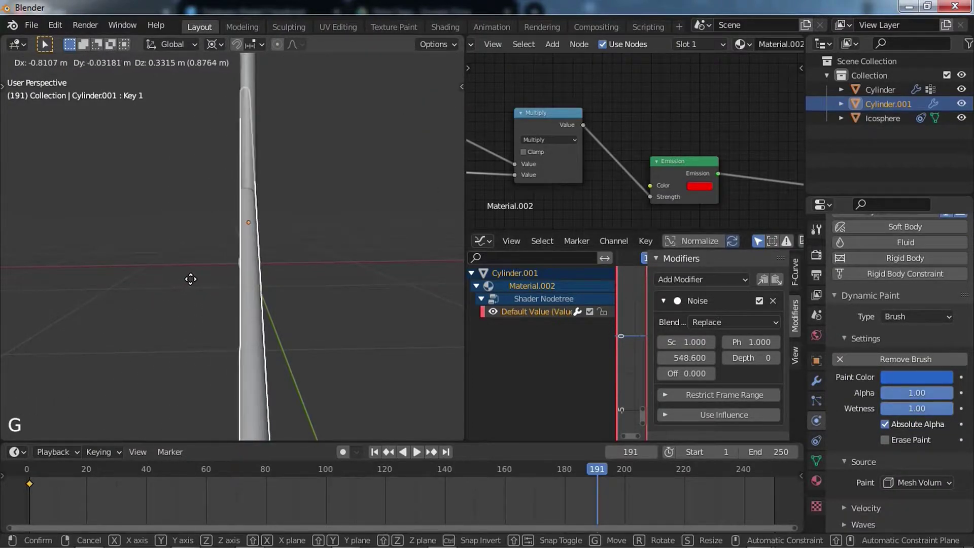
right_click(203, 277)
middle_click_drag(204, 278, 266, 323)
key("g")
right_click(248, 267)
Move the red rod so it crosses the upper part of the blue rod, and play the animation
scroll(278, 287, "up", 2)
left_click(267, 322)
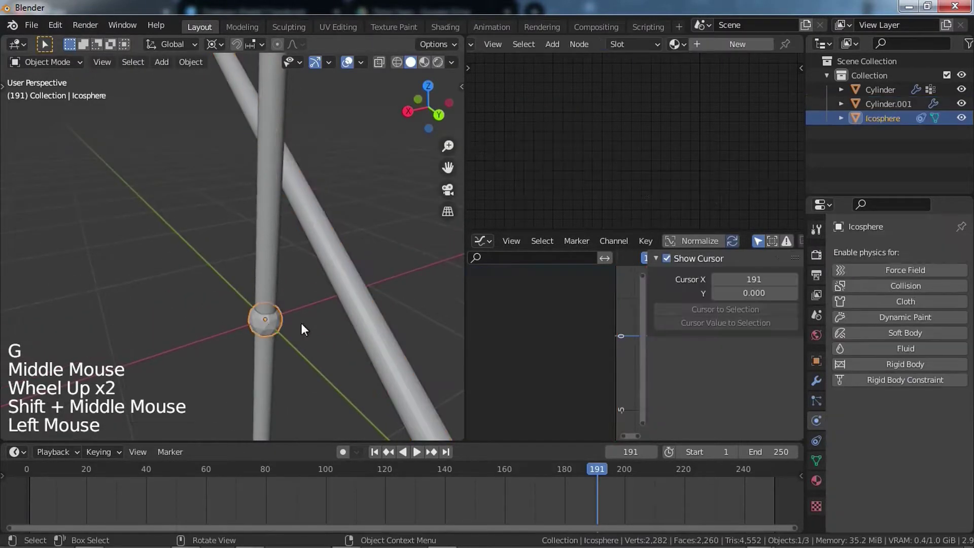
left_click(815, 441)
middle_click_drag(465, 315, 464, 315, "shift")
mouse_move(300, 307)
middle_mouse_down()
mouse_move(283, 251)
mouse_move(300, 308)
middle_mouse_up()
left_click(283, 250)
key("g")
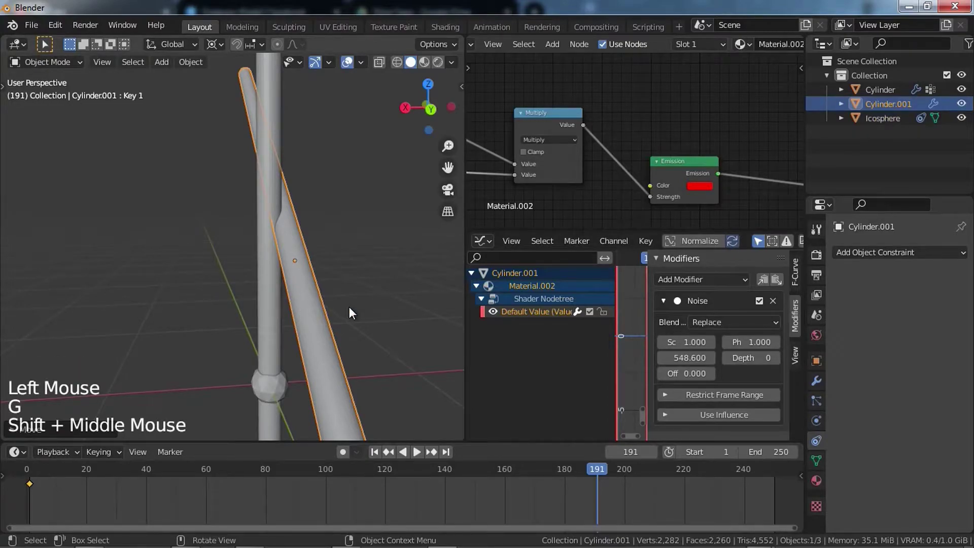
left_click(273, 200)
key("space")
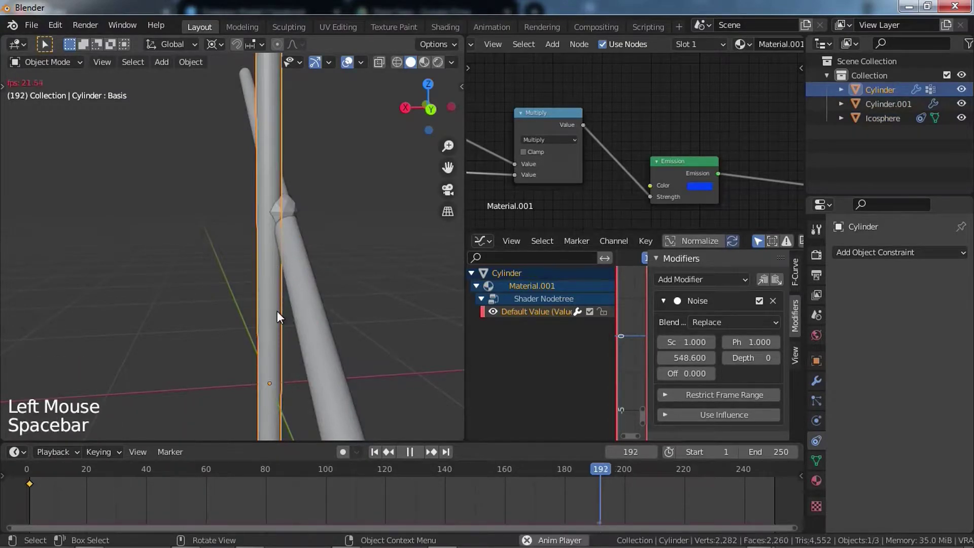
Test how the ico sphere follows the contact point by moving the blue and red rods during playback
middle_click_drag(272, 282, 233, 267)
scroll(239, 266, "up", 1)
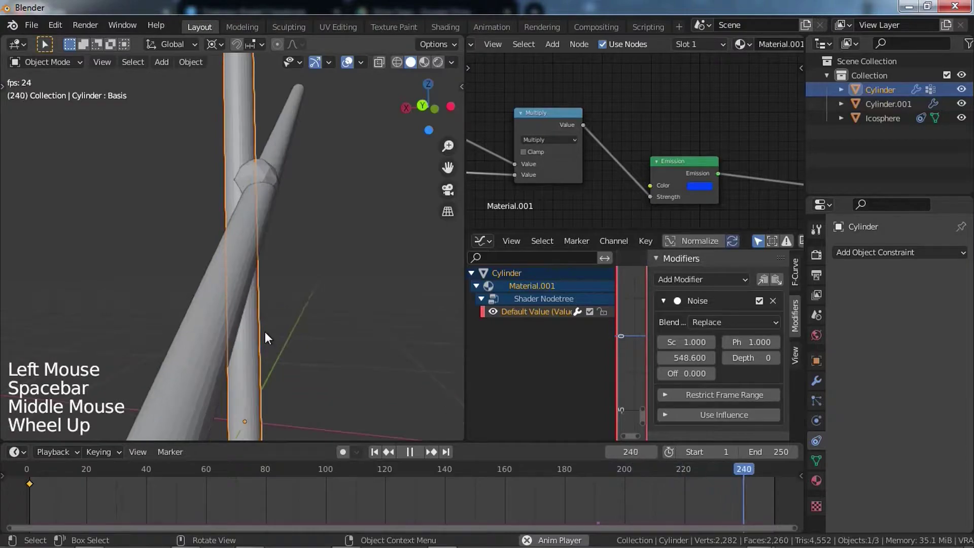
left_click(251, 345)
middle_click_drag(251, 344, 281, 364)
key("g")
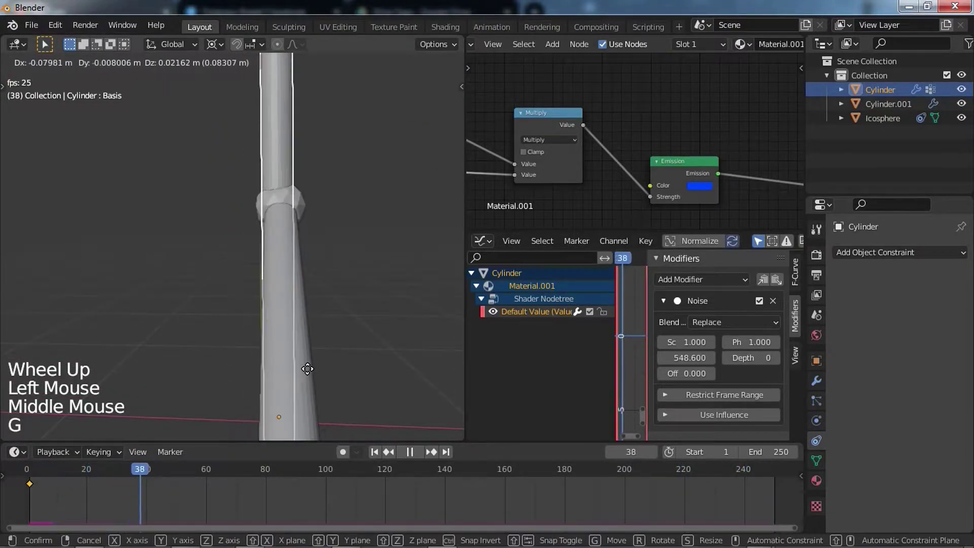
scroll(291, 361, "down", 4)
left_click(241, 351)
key("g")
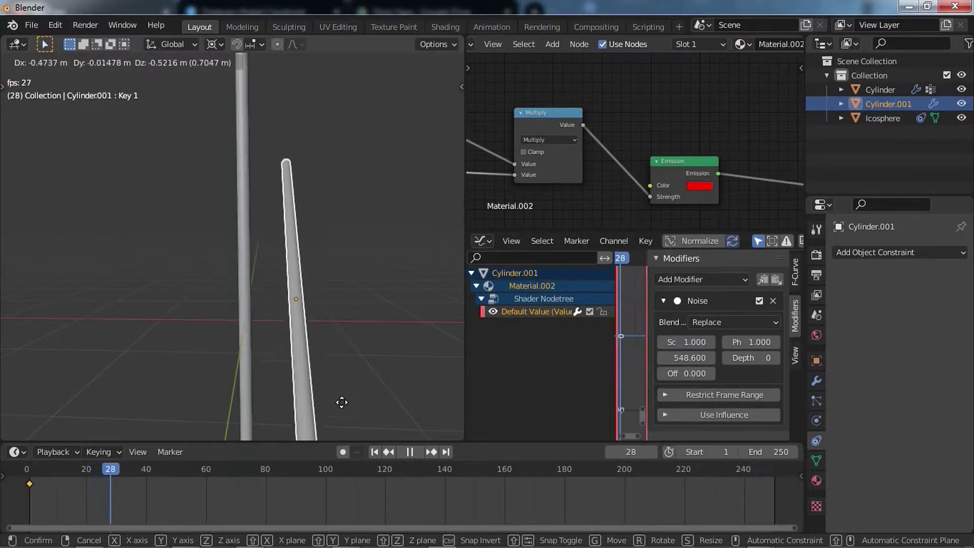
right_click(335, 305)
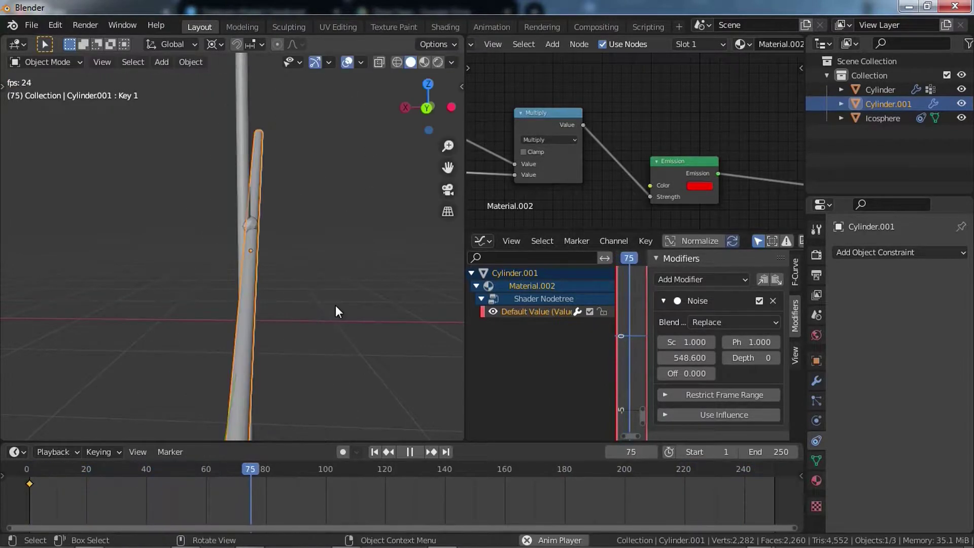
Select the ico sphere at the rods' crossing, stop the playback and return to frame 1
left_click(250, 224)
key("space")
middle_click_drag(284, 245, 311, 300)
scroll(300, 348, "down", 5)
middle_click_drag(300, 348, 306, 317, "shift")
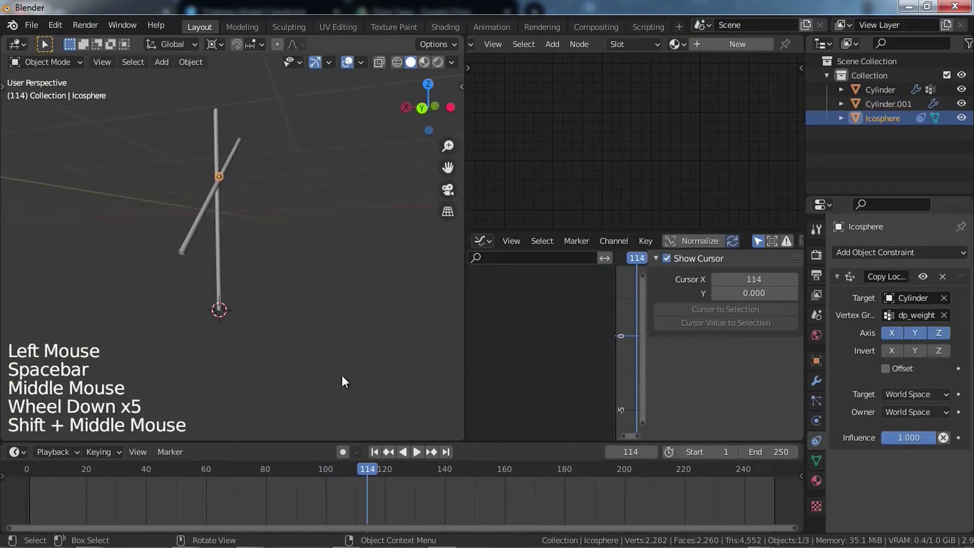
left_click(375, 451)
Try to move the constrained ico sphere along the Z axis
middle_click_drag(340, 366, 293, 293)
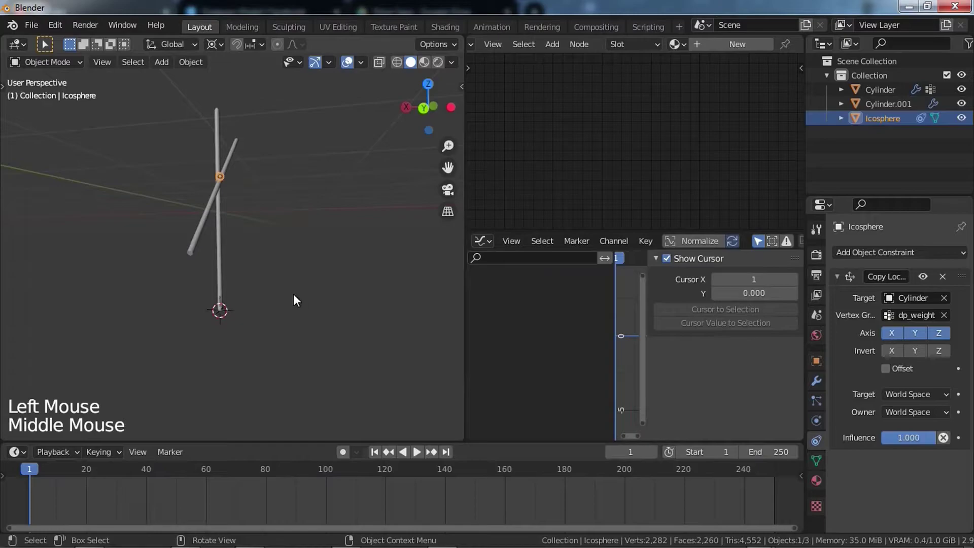
key("g")
key("z")
left_click(325, 251)
Move the red rod away from the blue rod so that the two no longer touch
scroll(272, 251, "up", 5)
middle_click_drag(271, 250, 256, 220, "shift")
left_click(228, 201)
middle_click_drag(287, 249, 305, 261)
key("g")
left_click(218, 246)
Select the ico sphere and move it downward along the global Z axis
left_click(219, 252)
scroll(274, 202, "down", 4)
middle_click_drag(272, 297, 280, 213, "shift")
scroll(274, 203, "down", 1)
middle_click_drag(281, 213, 287, 223)
key("g")
key("z")
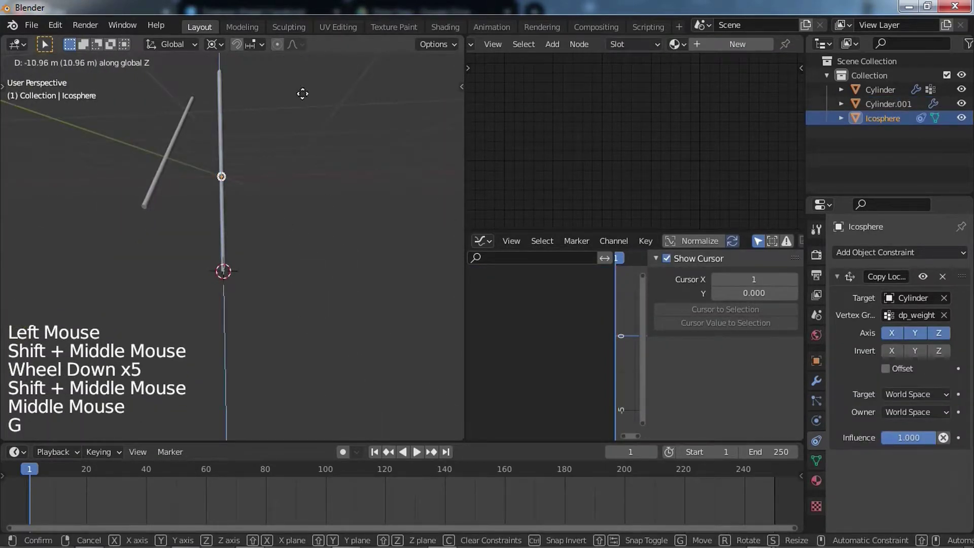
key("Escape")
scroll(270, 243, "up", 4)
key("g")
key("z")
left_click(270, 431)
Place the 3D cursor in the empty space far below the two rods
scroll(209, 367, "down", 3)
middle_click_drag(231, 368, 232, 372, "shift")
middle_click_drag(232, 371, 271, 353)
scroll(236, 384, "down", 3)
scroll(252, 303, "down", 3)
left_click(227, 358)
left_click(225, 369, "ctrl")
left_click(226, 359, "shift")
right_click(227, 359, "shift")
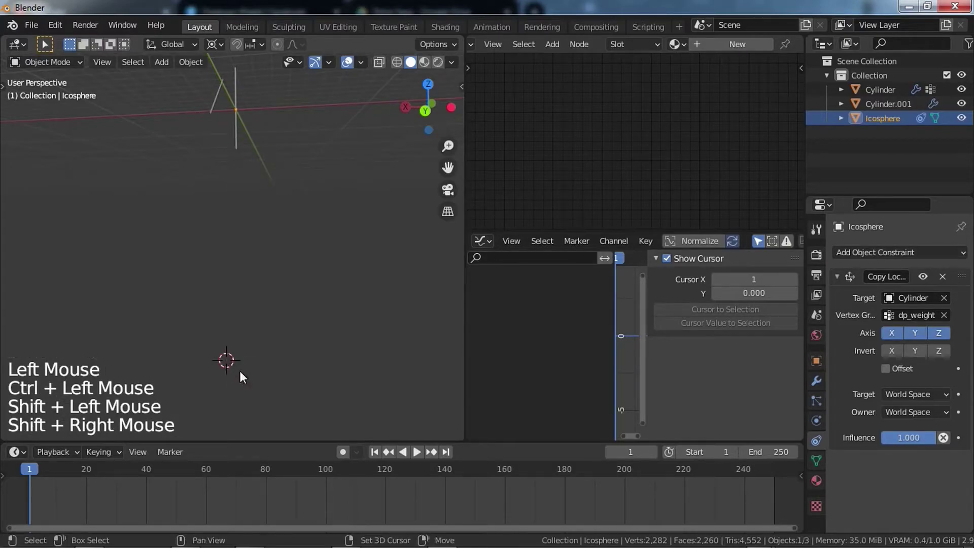
right_click(230, 358, "shift")
Set the ico sphere's origin to the 3D cursor in the empty space below the two rods
scroll(230, 345, "down", 2)
middle_click_drag(230, 314, 250, 220)
scroll(224, 297, "up", 4)
middle_click_drag(224, 297, 249, 319, "shift")
scroll(249, 319, "up", 1)
middle_click_drag(250, 320, 254, 288, "shift")
scroll(230, 257, "up", 3)
middle_click_drag(229, 257, 245, 206, "shift")
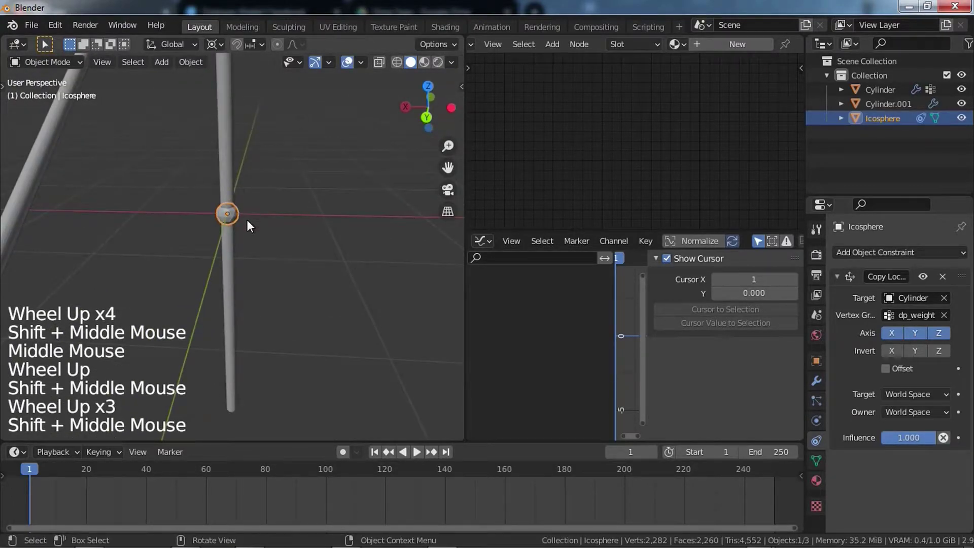
key("shift+s")
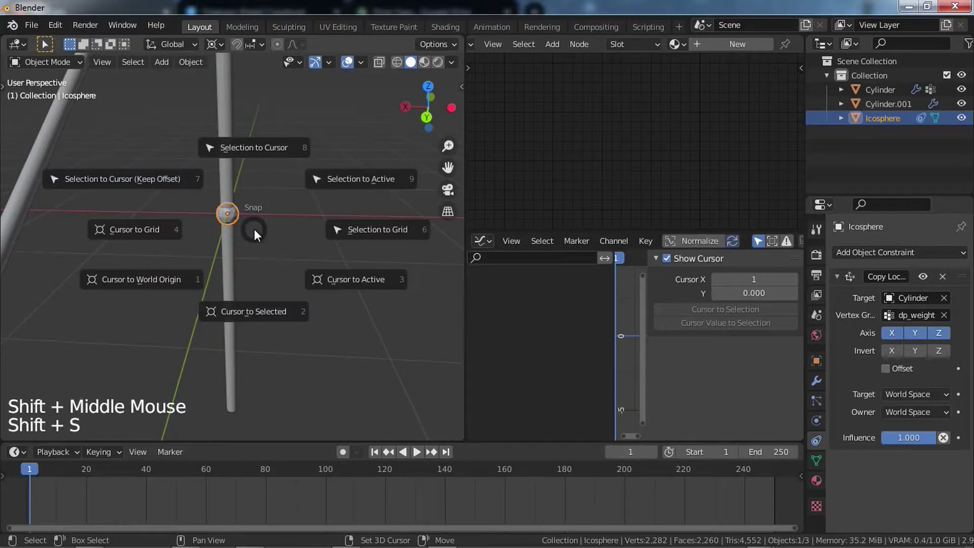
right_click(232, 214)
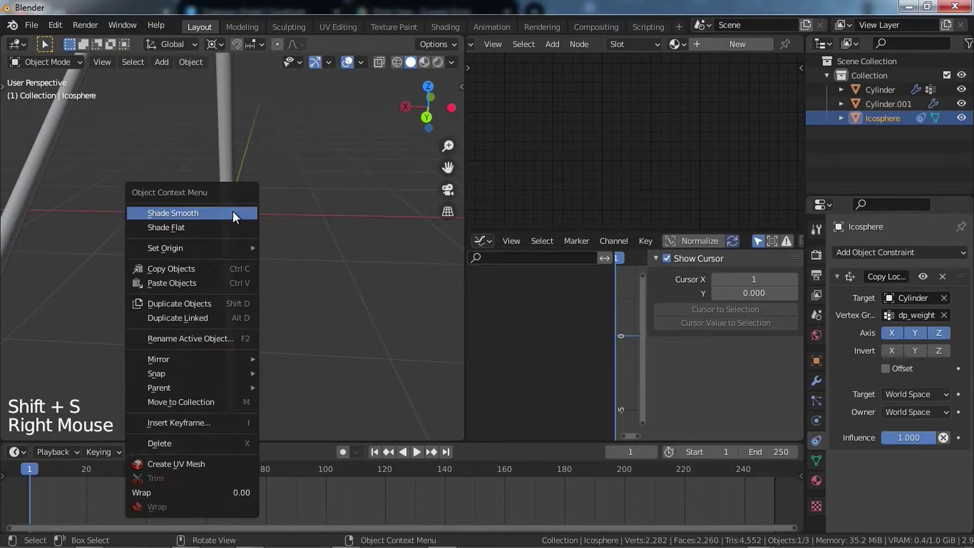
mouse_move(217, 256)
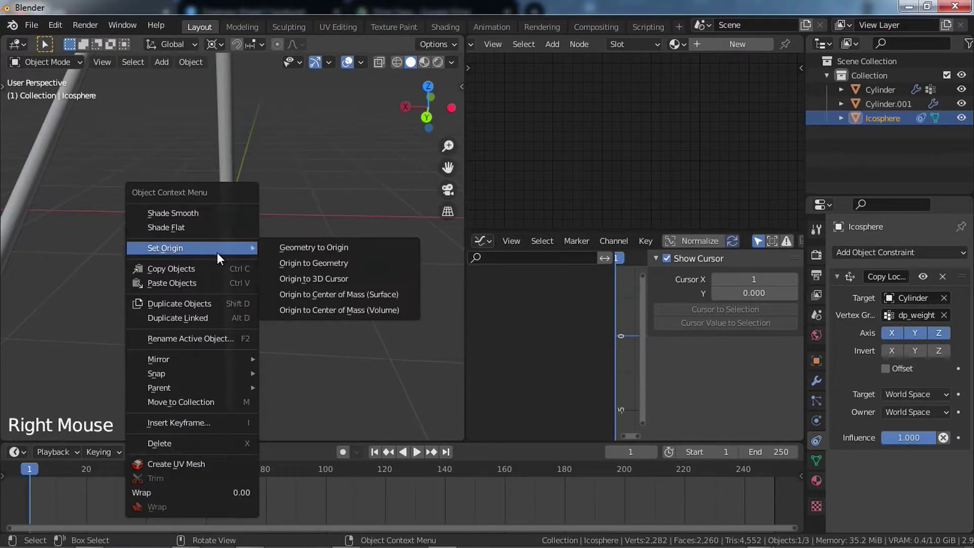
left_click(320, 277)
Select the red rod, start animation playback, and move the rod until it crosses the blue rod
middle_click_drag(275, 257, 279, 267, "shift")
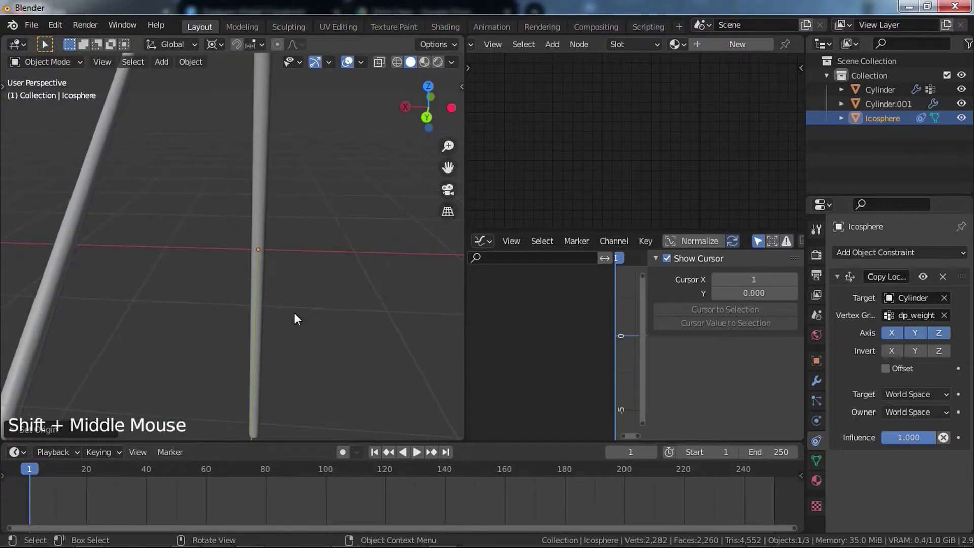
left_click(63, 261)
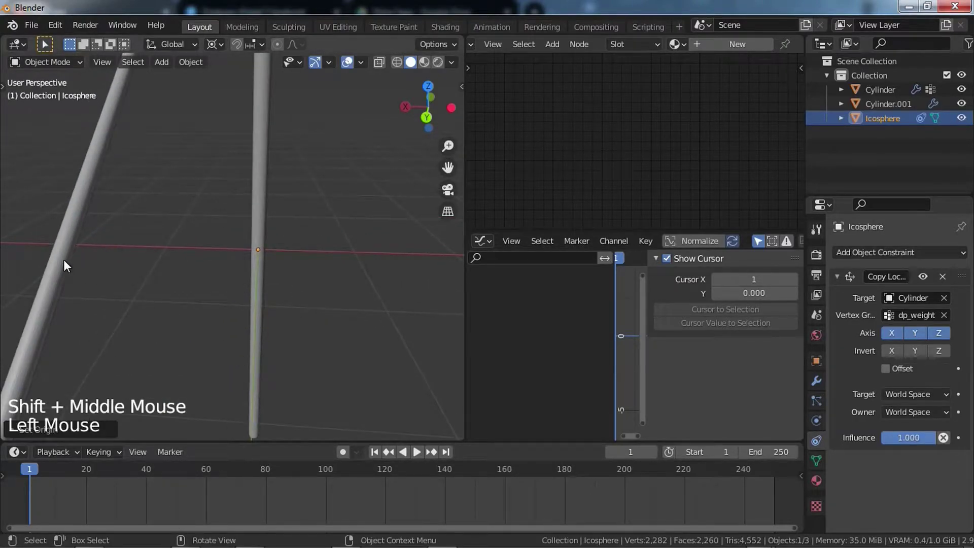
key("space")
key("g")
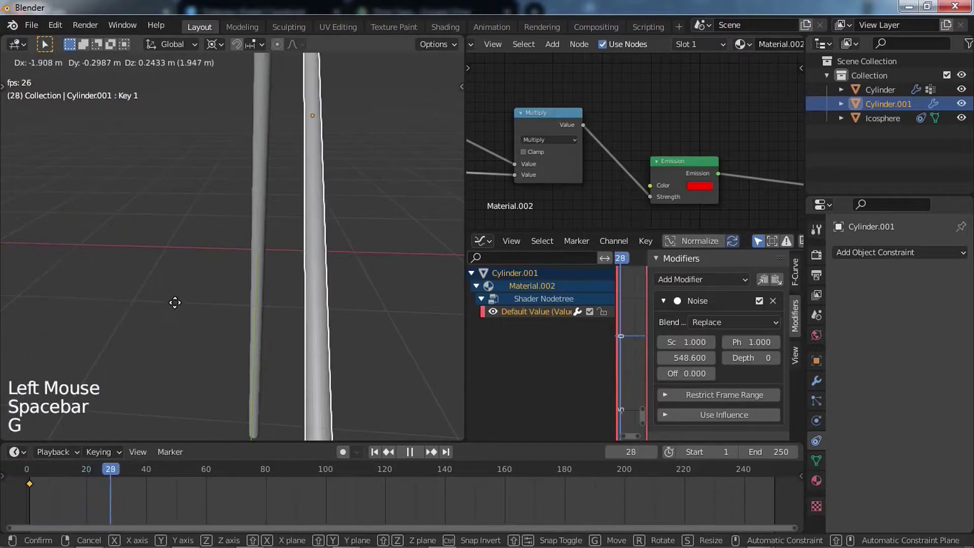
left_click(169, 298)
mouse_move(249, 291)
middle_mouse_down("shift")
mouse_move(209, 317)
mouse_move(227, 308)
mouse_move(237, 317)
mouse_move(241, 299)
middle_mouse_up("shift")
key("g")
left_click(229, 275)
Move the red rod about 2 m down along the blue rod while the animation plays
scroll(228, 275, "down", 3)
middle_click_drag(241, 300, 244, 275)
scroll(295, 313, "up", 1)
middle_click_drag(295, 312, 290, 285, "shift")
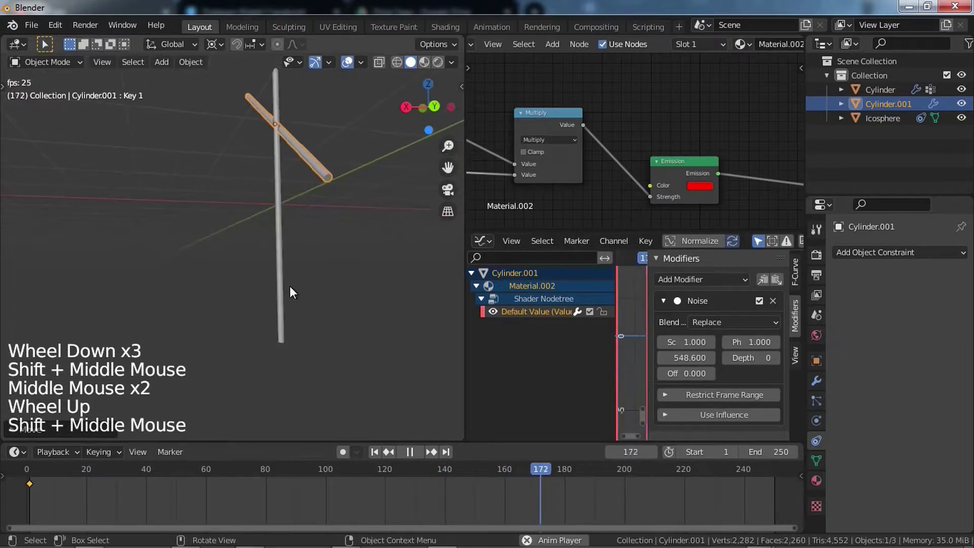
key("g")
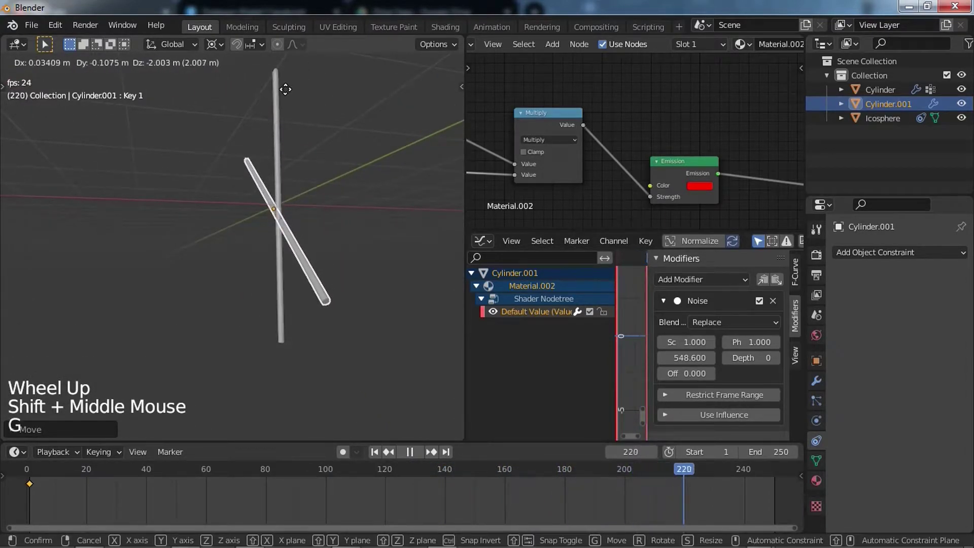
left_click(282, 90)
Stop the animation playback and move the red rod sideways away from the blue rod
scroll(261, 172, "down", 5)
scroll(261, 172, "down", 3)
middle_click_drag(261, 172, 281, 208, "shift")
scroll(270, 167, "up", 3)
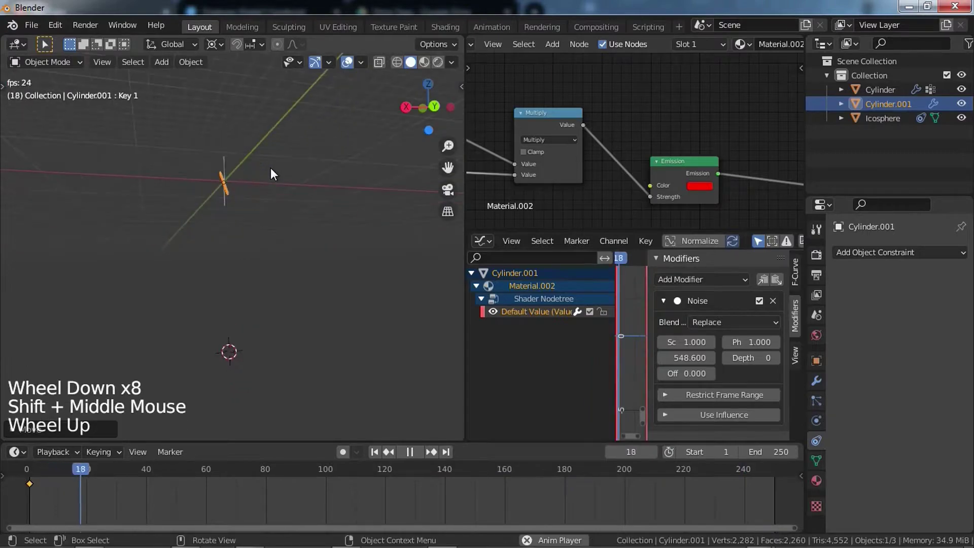
key("space")
key("g")
left_click(206, 168)
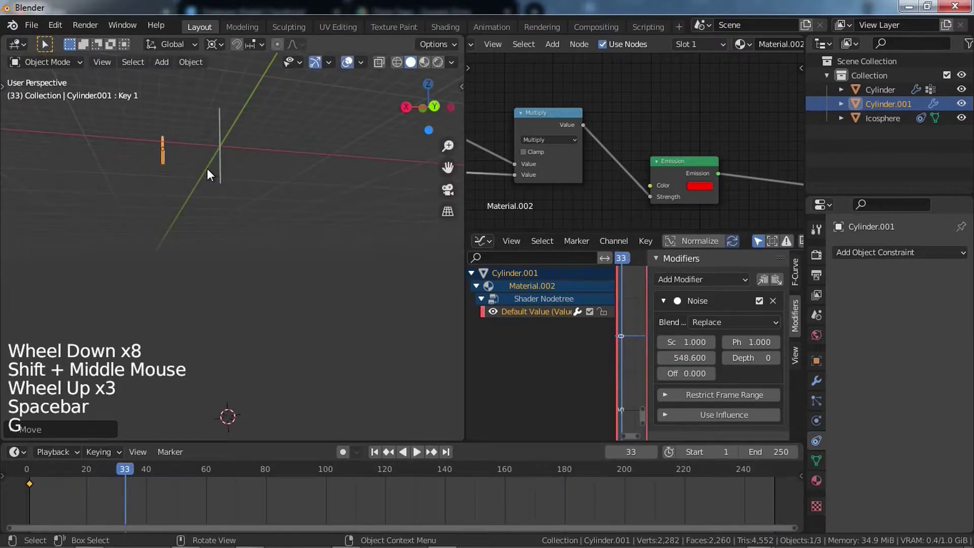
Examine the two cylinders and the icosphere between them during playback, then check the icosphere's Copy Location constraint
scroll(207, 168, "up", 4)
key("space")
scroll(207, 168, "down", 4)
middle_click_drag(206, 168, 225, 181, "shift")
key("space")
middle_click_drag(232, 147, 248, 141, "shift")
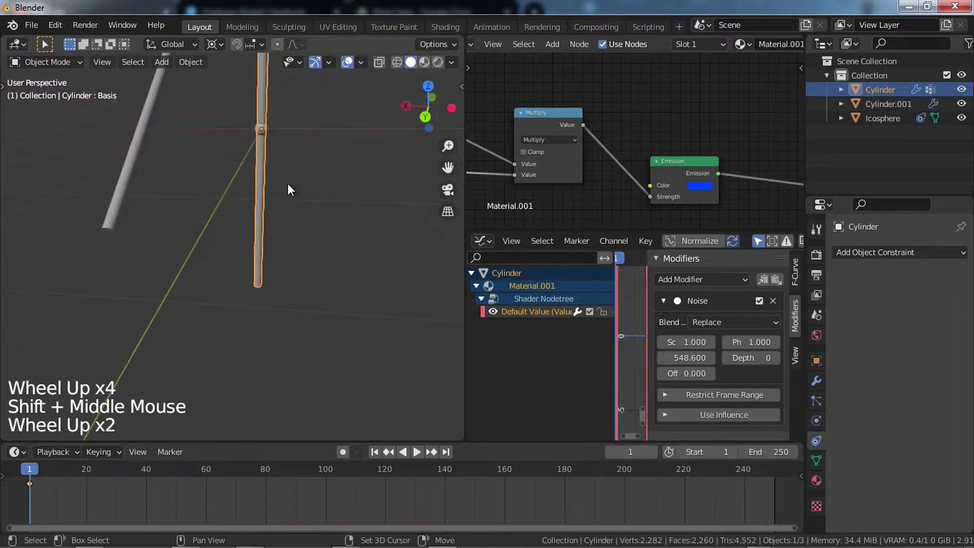
scroll(287, 184, "up", 1, "shift")
middle_click_drag(287, 184, 272, 227, "shift")
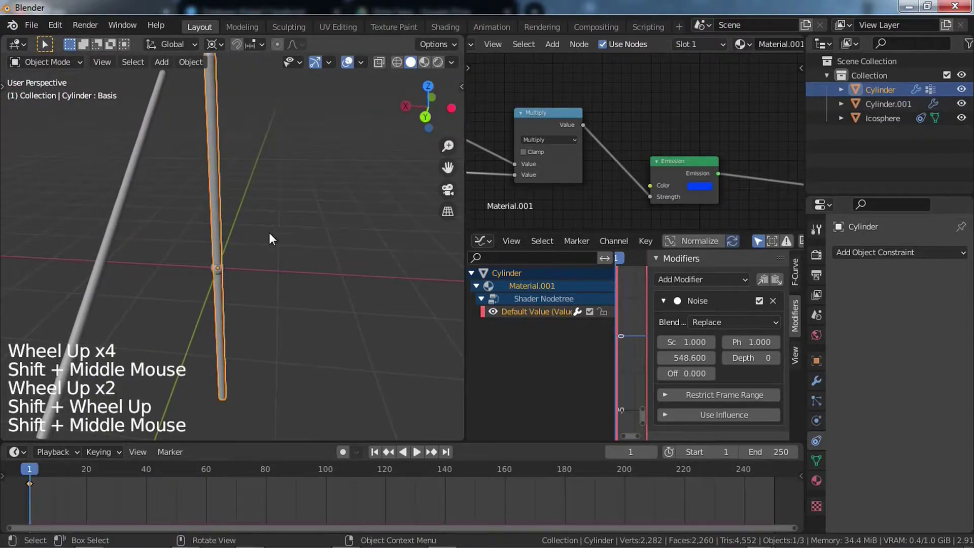
scroll(253, 272, "up", 2)
middle_click_drag(254, 272, 262, 270, "shift")
middle_click_drag(262, 271, 327, 144)
left_click(329, 137)
scroll(327, 144, "down", 1)
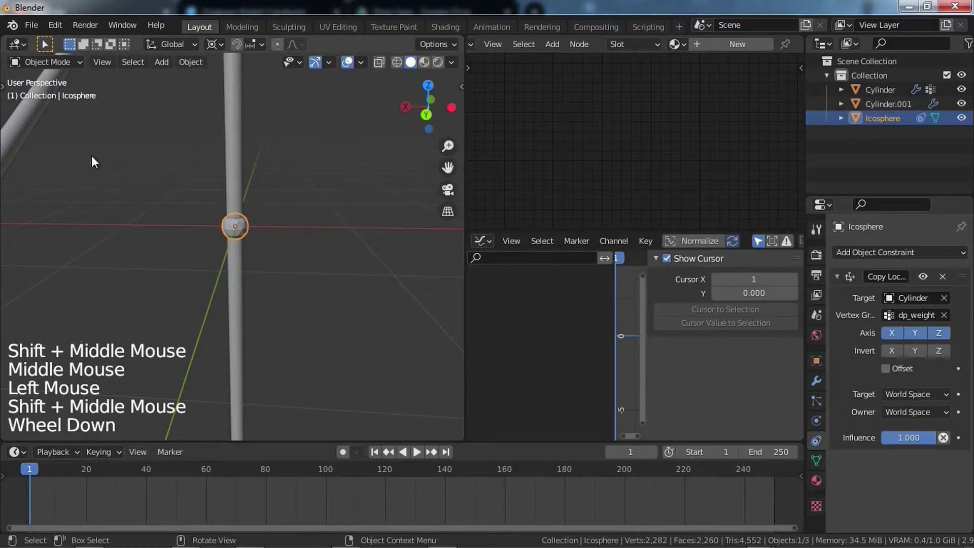
Play the animation and move the tilted cylinder against the upright one to test whether the icosphere follows their contact point
left_click(30, 137)
key("g")
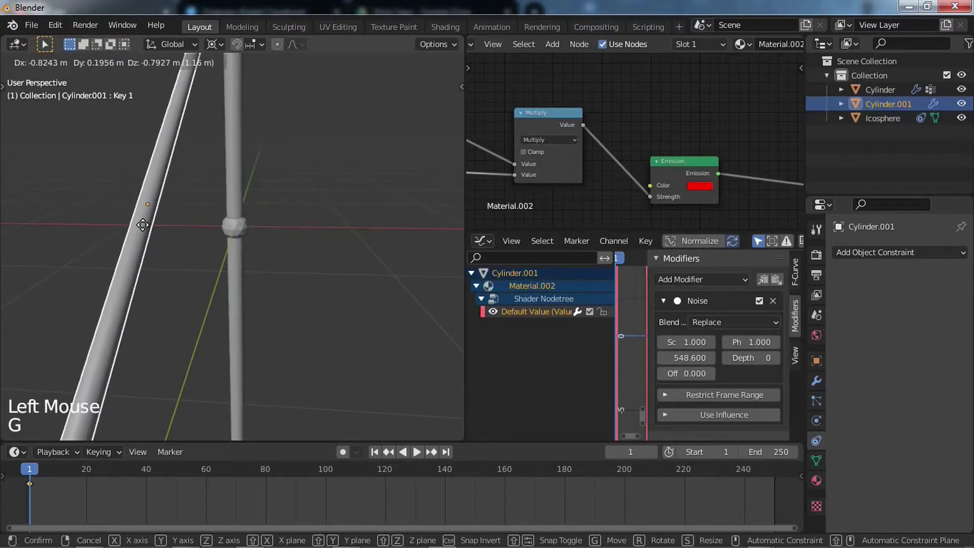
key("space")
key("g")
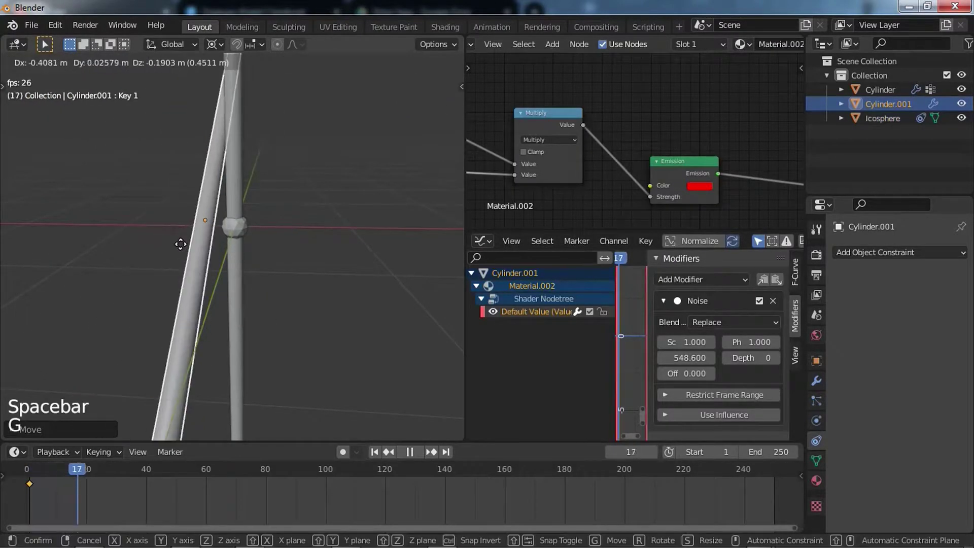
left_click(139, 222)
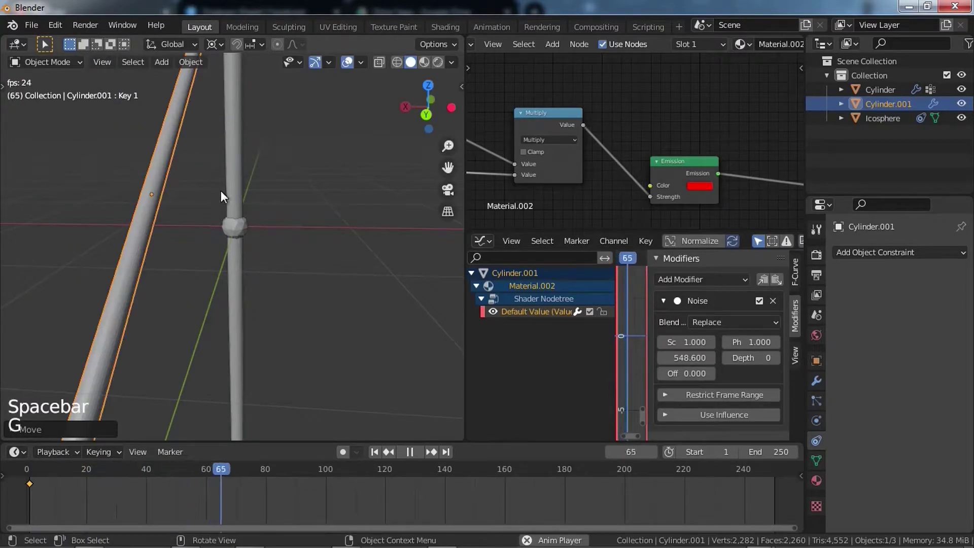
Select the upright cylinder and place the 3D cursor in the empty space well below both cylinders
left_click(239, 189)
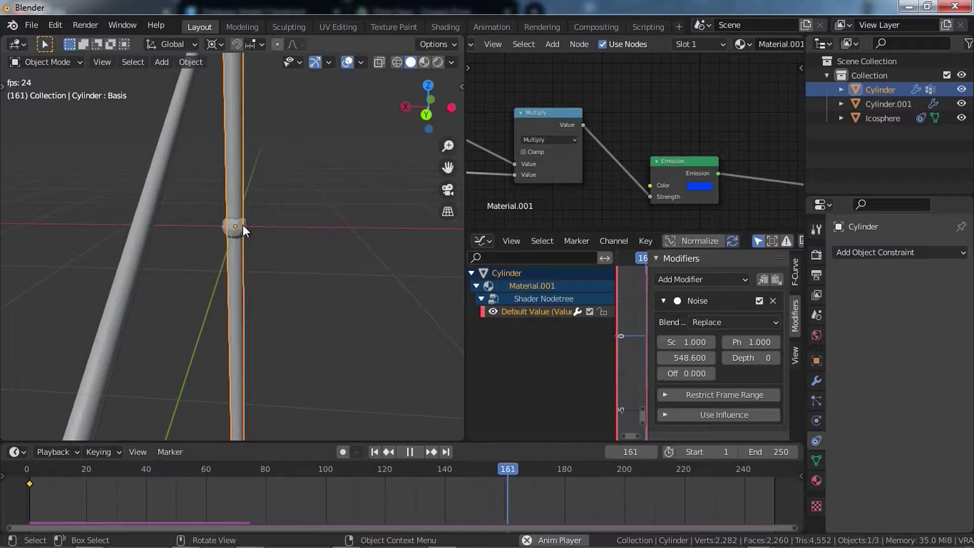
scroll(242, 224, "down", 5)
middle_click_drag(243, 224, 251, 288, "shift")
scroll(251, 211, "up", 2)
middle_click_drag(251, 211, 288, 234, "shift")
key("space")
scroll(260, 199, "up", 2)
scroll(287, 214, "down", 4)
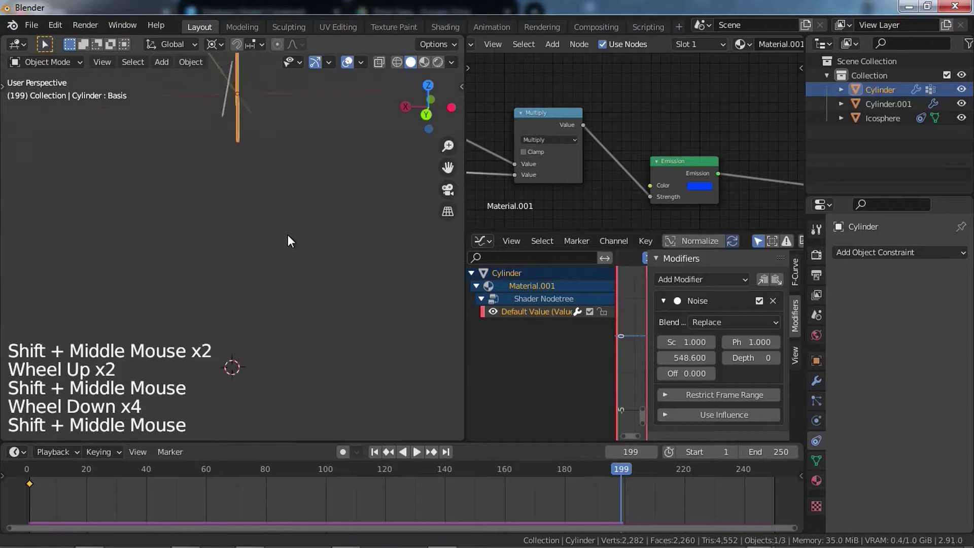
right_click(242, 345, "shift")
Set the upright cylinder's origin to the 3D cursor
middle_click_drag(256, 132, 255, 252, "shift")
scroll(249, 260, "up", 5)
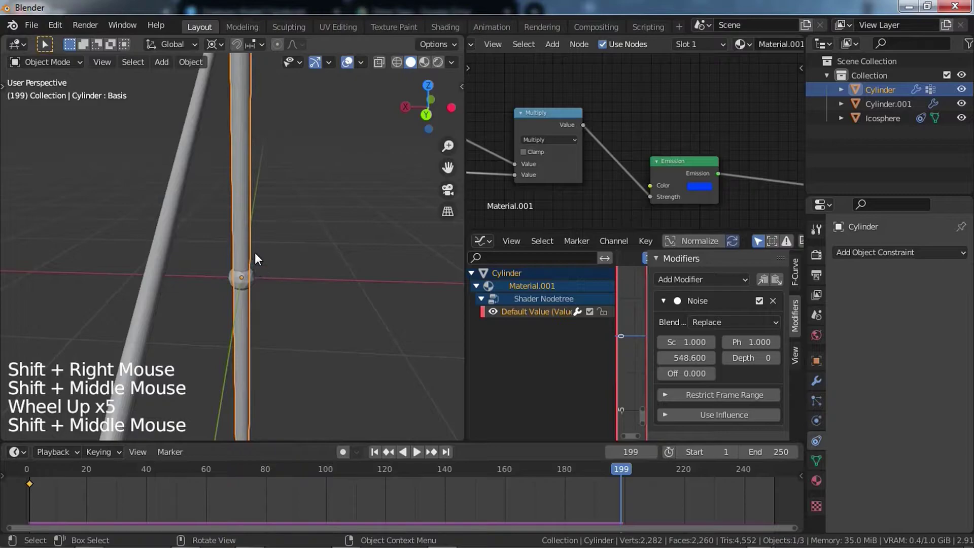
scroll(254, 251, "down", 2)
right_click(243, 188)
mouse_move(244, 187)
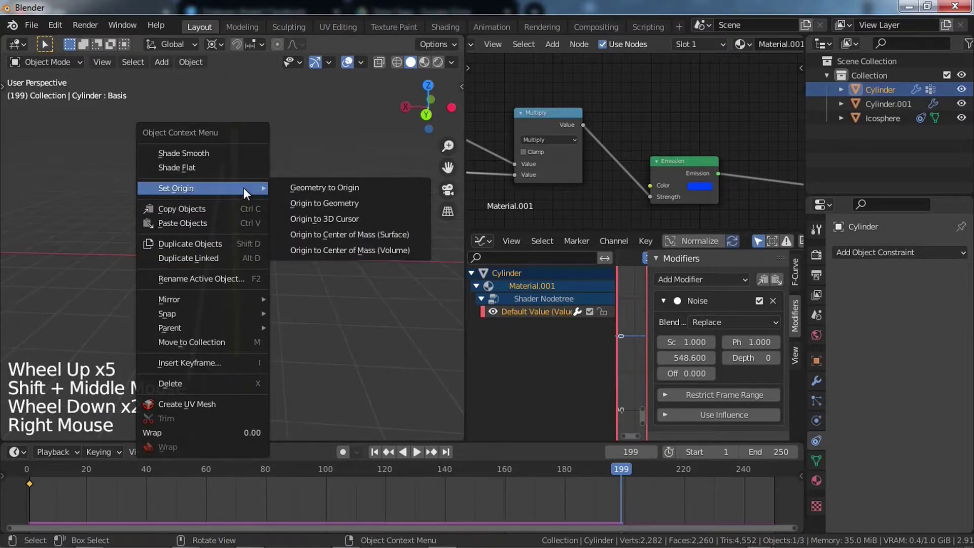
left_click(339, 220)
Play the animation and repeatedly move the tilted cylinder into and away from the upright one to test the icosphere's response
middle_click_drag(312, 276, 240, 223, "shift")
scroll(276, 330, "up", 1, "shift")
key("space")
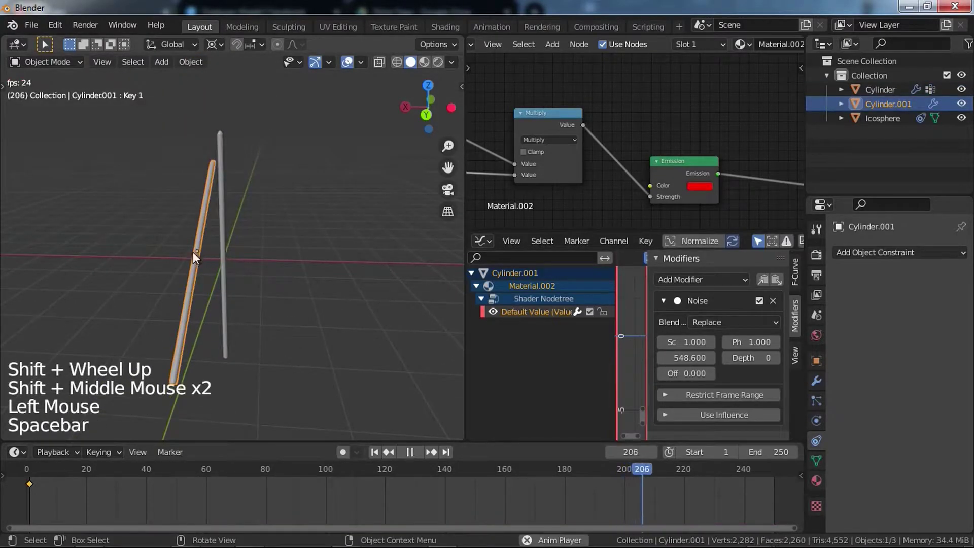
key("g")
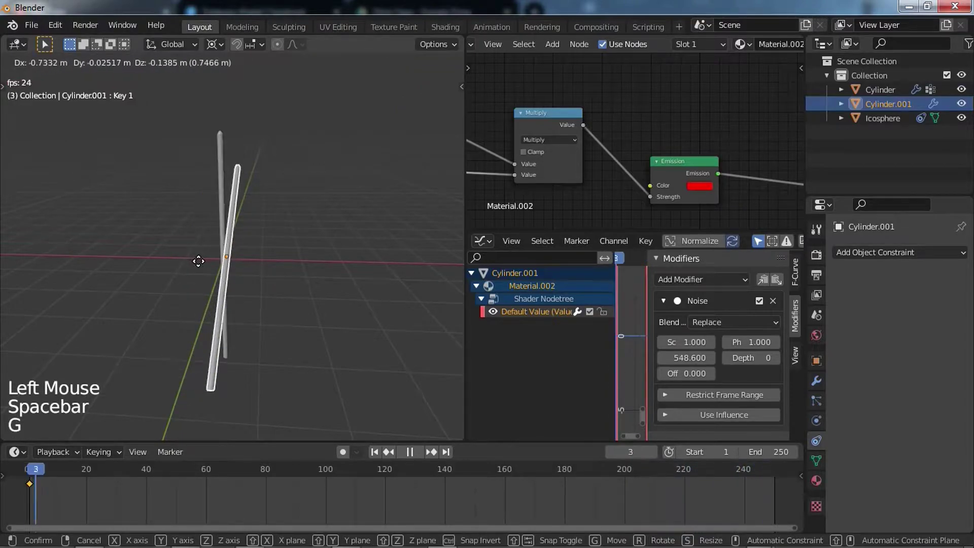
left_click(198, 260)
middle_click_drag(268, 261, 283, 255)
scroll(283, 254, "up", 2)
key("g")
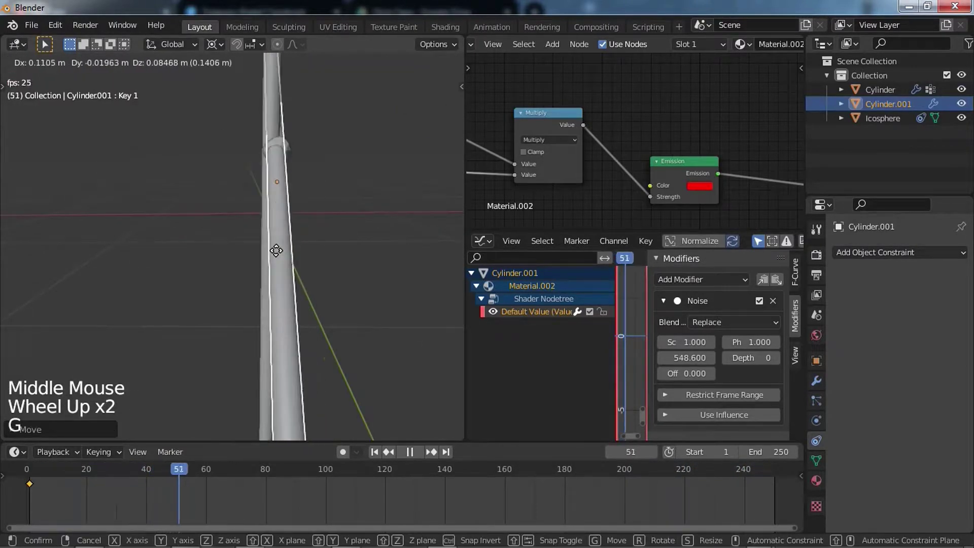
left_click(276, 342)
key("g")
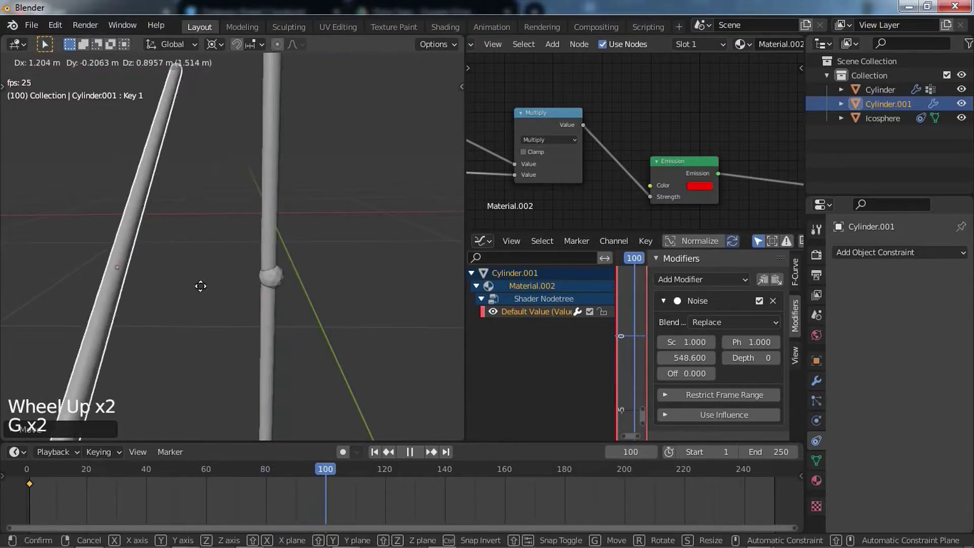
left_click(183, 275)
key("g")
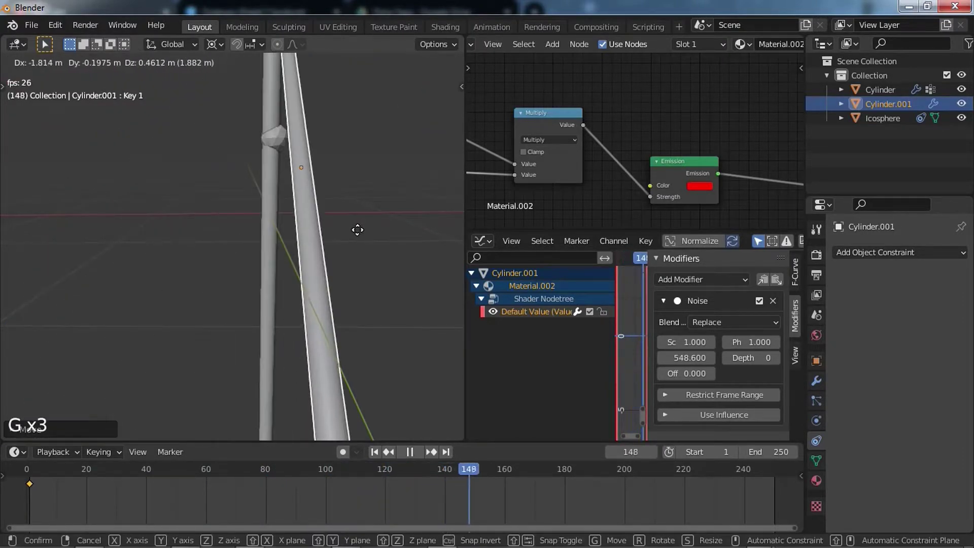
left_click(266, 285)
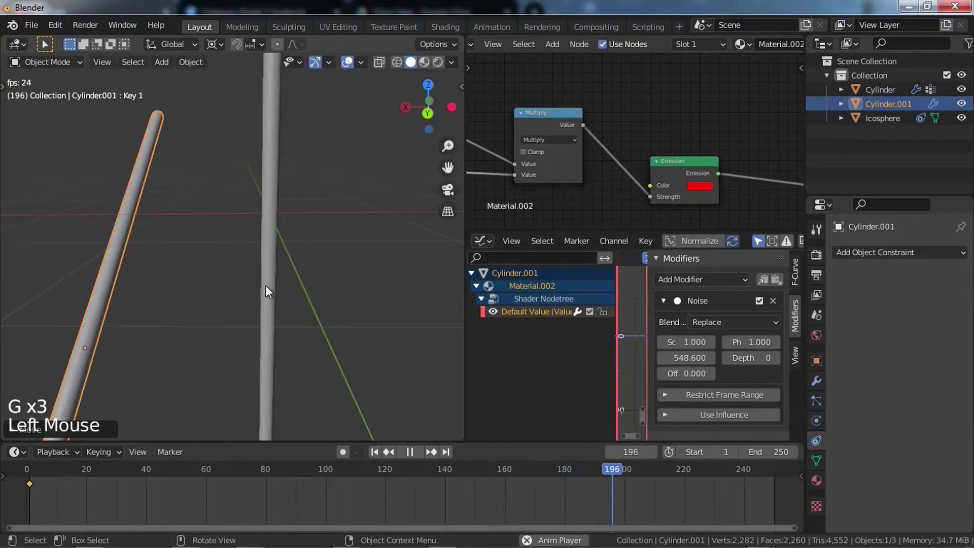
Turn off Slow under Dissolve in the upright cylinder's Dynamic Paint canvas settings
left_click(265, 285)
key("space")
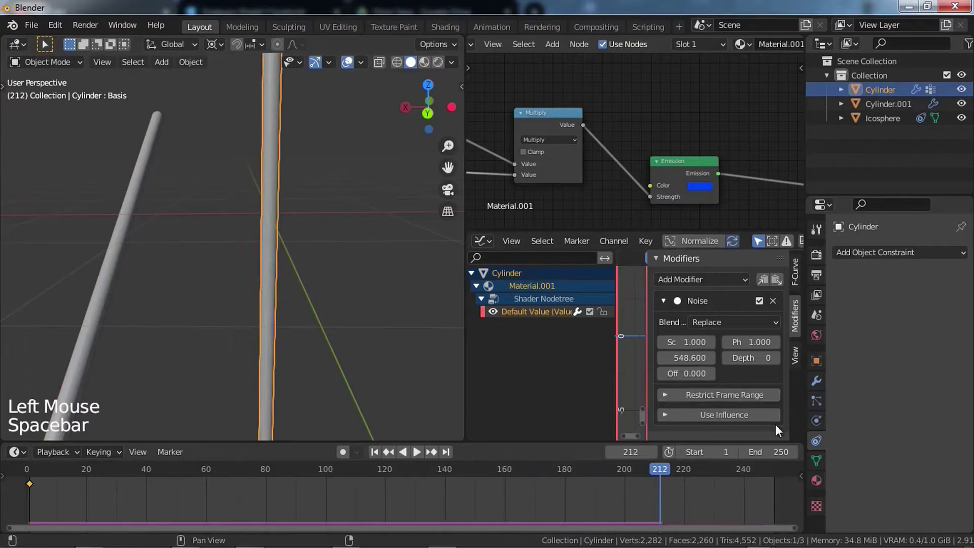
left_click(815, 422)
scroll(908, 436, "down", 10)
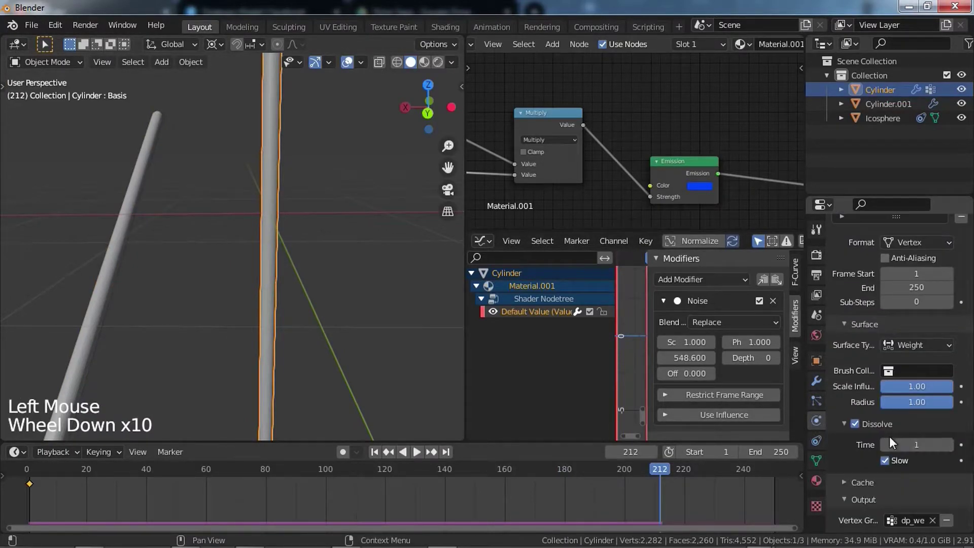
left_click(893, 444)
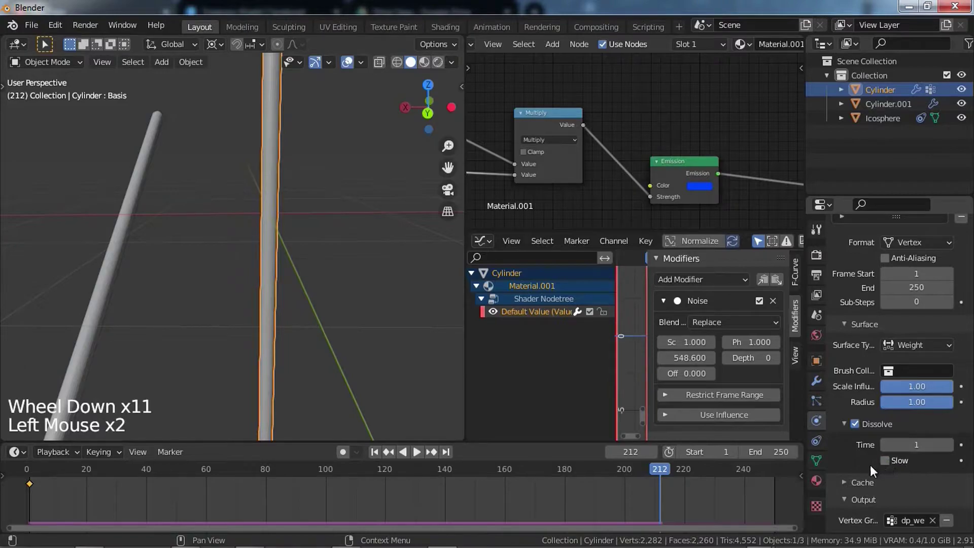
scroll(875, 424, "down", 2)
scroll(873, 436, "up", 1)
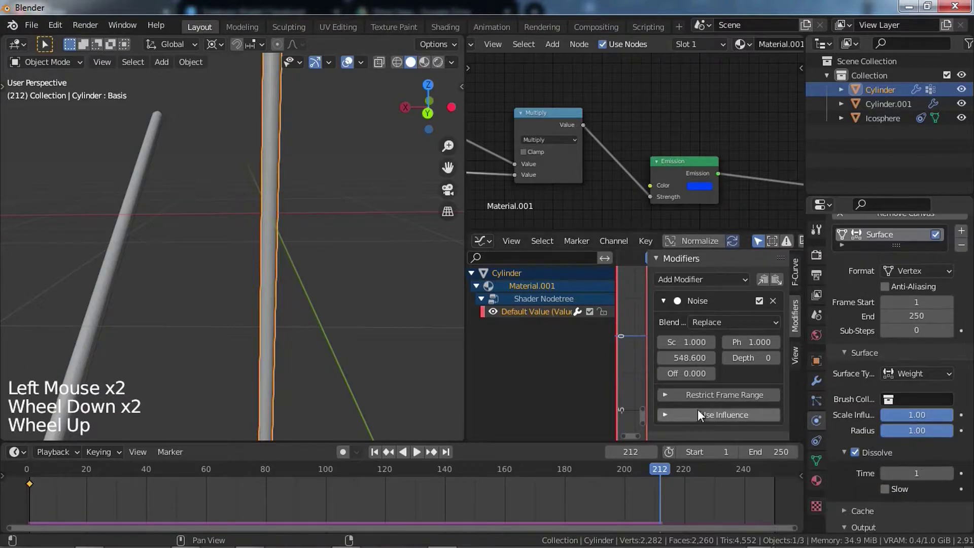
Test the changed dissolve setting by moving the tilted cylinder across the upright one during playback, then stop the playback
left_click(127, 271)
key("space")
key("g")
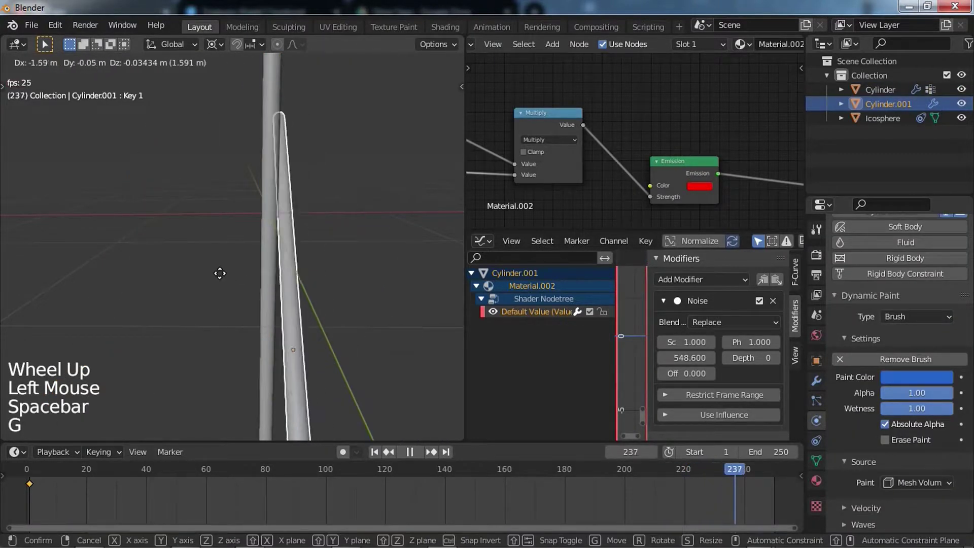
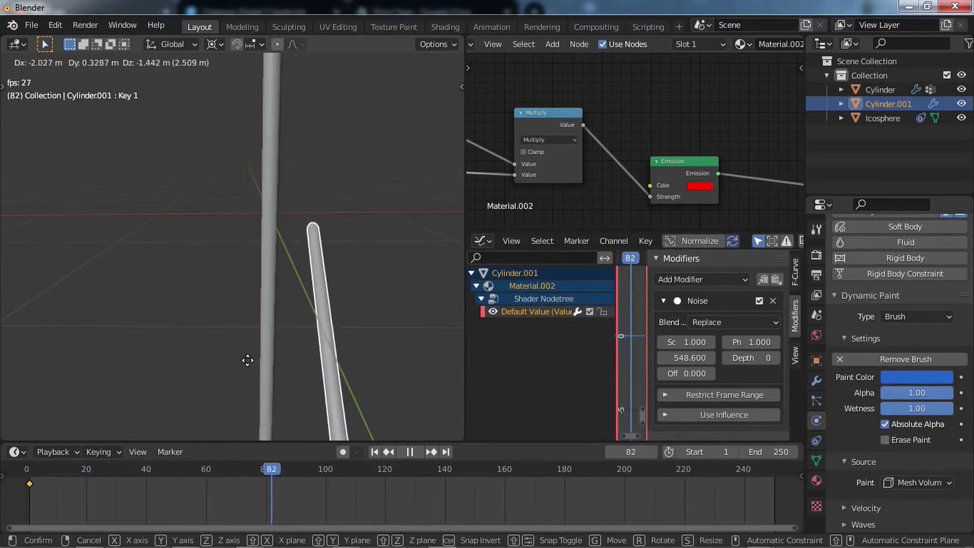
left_click(127, 241)
scroll(243, 259, "down", 2)
key("space")
Select the icosphere at the 3D cursor below the cylinders and bring it into close view
middle_click_drag(270, 264, 309, 159)
scroll(269, 266, "up", 2)
scroll(269, 257, "down", 3)
left_click(293, 298)
middle_click_drag(293, 298, 254, 153, "shift")
scroll(248, 262, "up", 4)
scroll(249, 262, "up", 1, "shift")
scroll(314, 233, "up", 1)
middle_click_drag(248, 262, 284, 193, "shift")
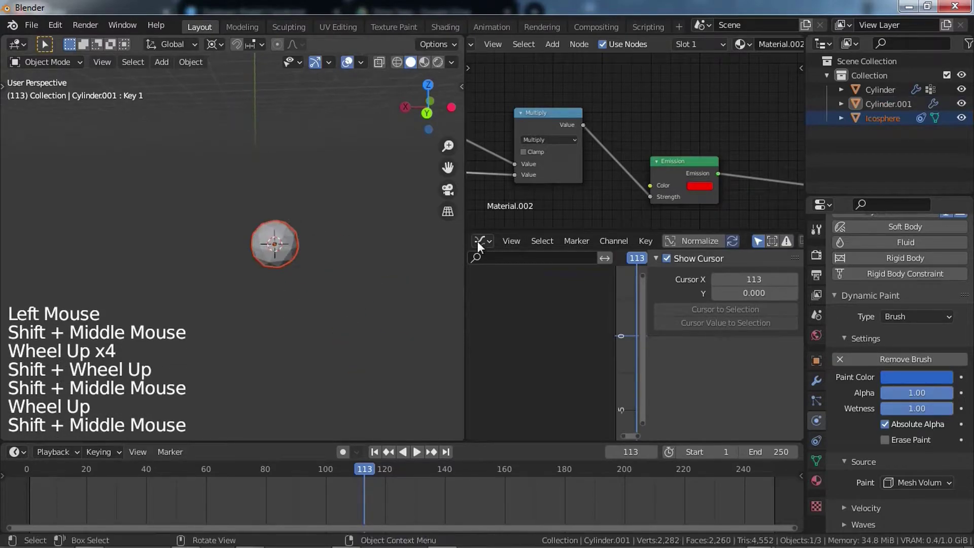
Replace the material in the slot with a new one and switch its Principled BSDF node to an Emission shader
left_click(816, 480)
scroll(900, 282, "up", 5)
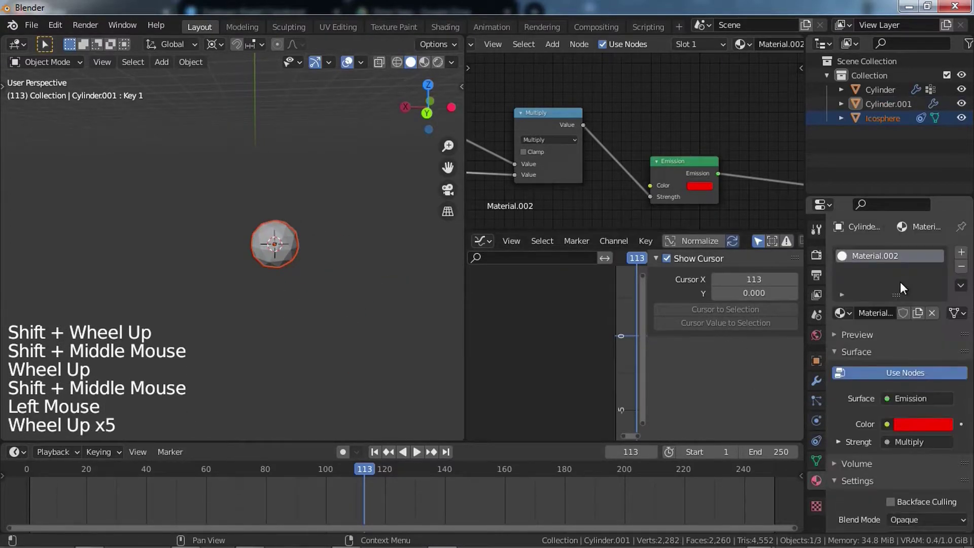
left_click(960, 268)
left_click(883, 315)
middle_click_drag(729, 175, 701, 105)
left_click(702, 101)
key("shift+s")
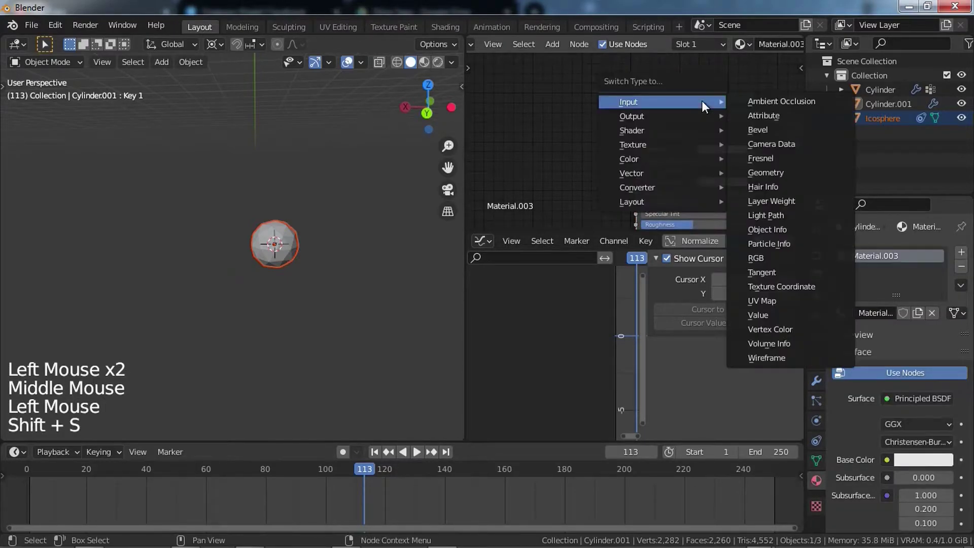
mouse_move(689, 128)
left_click(783, 175)
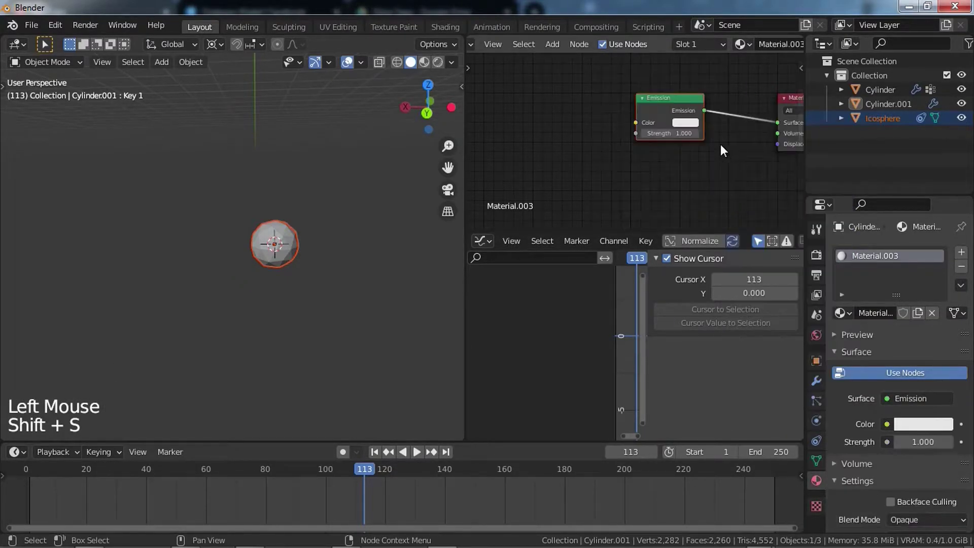
Switch the viewport to rendered shading and set the Emission node's color to pure white with a strength of 53.6
middle_click_drag(720, 144, 703, 147)
scroll(672, 132, "up", 3)
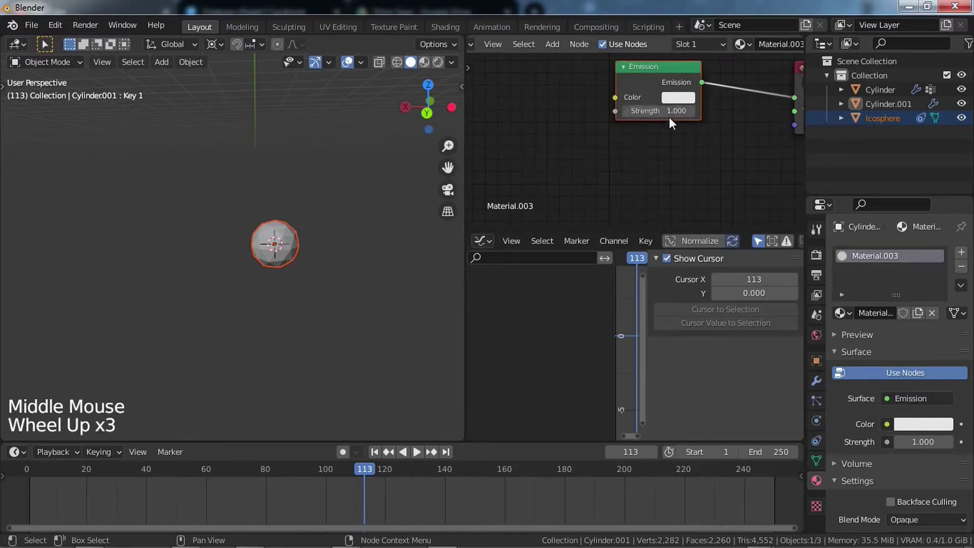
key("z")
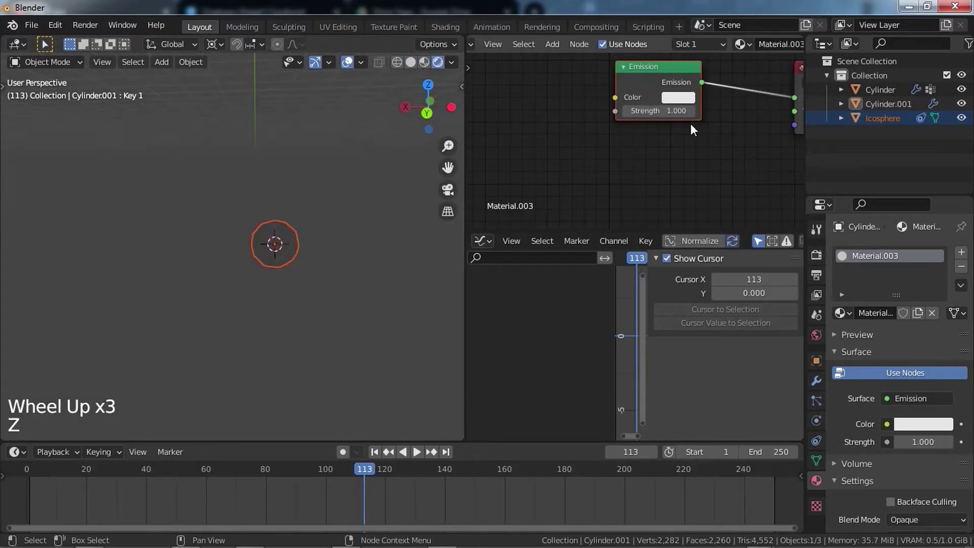
left_click(675, 99)
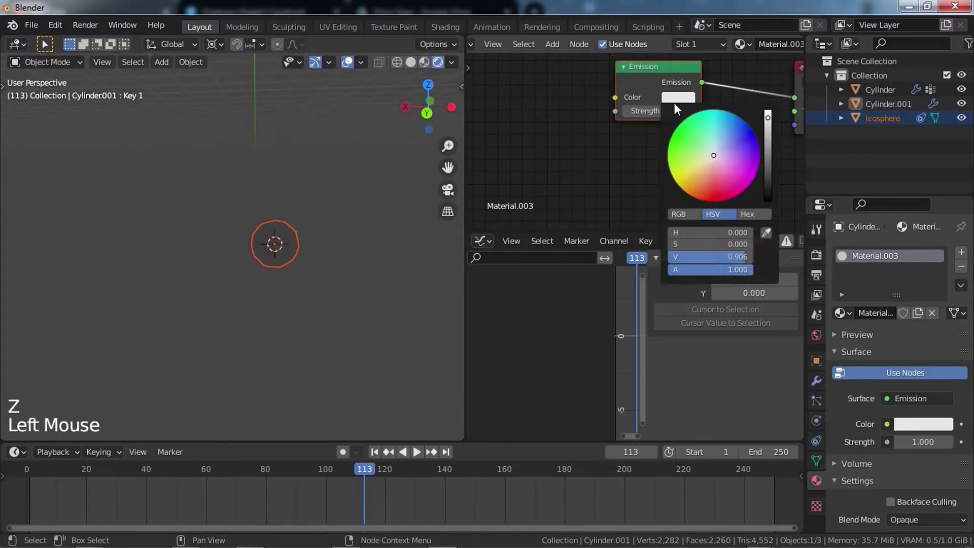
left_click(768, 113)
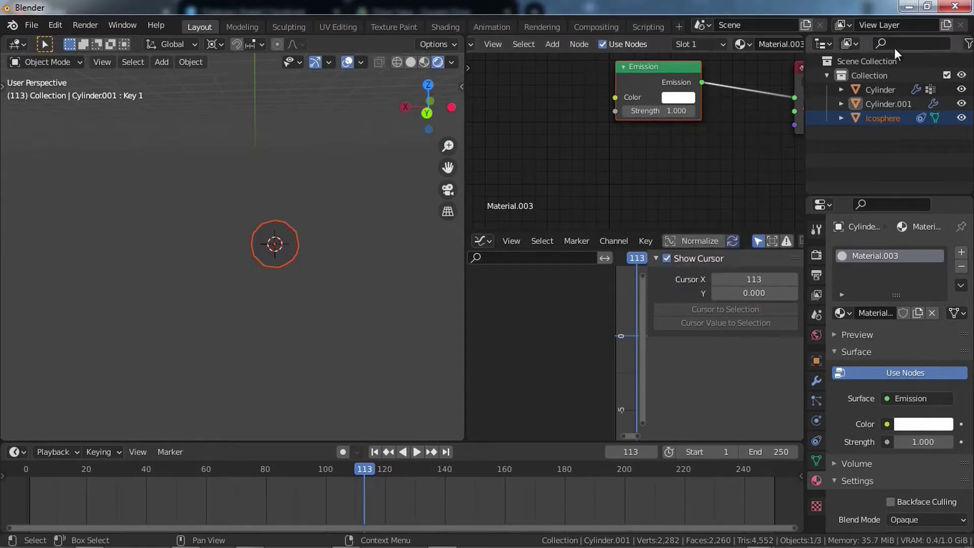
scroll(654, 111, "down", 2)
middle_click_drag(611, 134, 582, 147)
left_click_drag(584, 137, 623, 137)
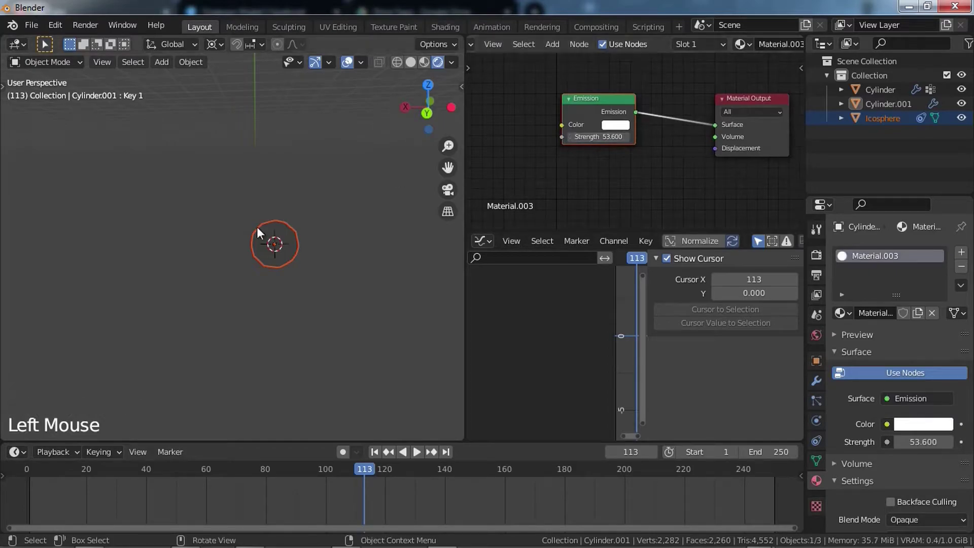
Select the tilted cylinder and assign the red emission material, Material.002, back to it
scroll(285, 236, "down", 4)
middle_click_drag(288, 143, 301, 96, "shift")
left_click(196, 182)
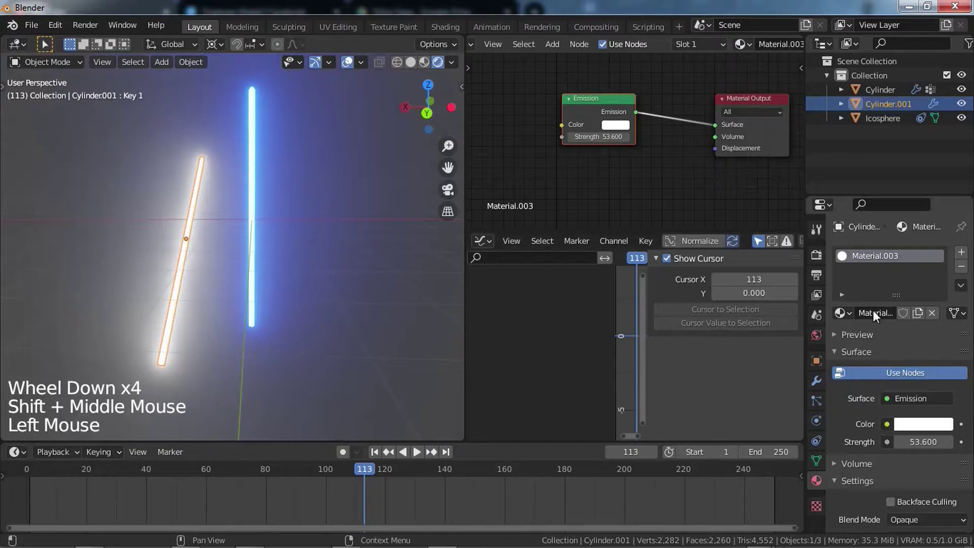
left_click(840, 312)
left_click(731, 361)
Make the icosphere the active object and assign it the white emission material, Material.003
scroll(220, 280, "down", 3)
mouse_move(220, 280)
middle_mouse_down("shift")
mouse_move(237, 264)
mouse_move(230, 272)
middle_mouse_up("shift")
left_click_drag(231, 266, 299, 171)
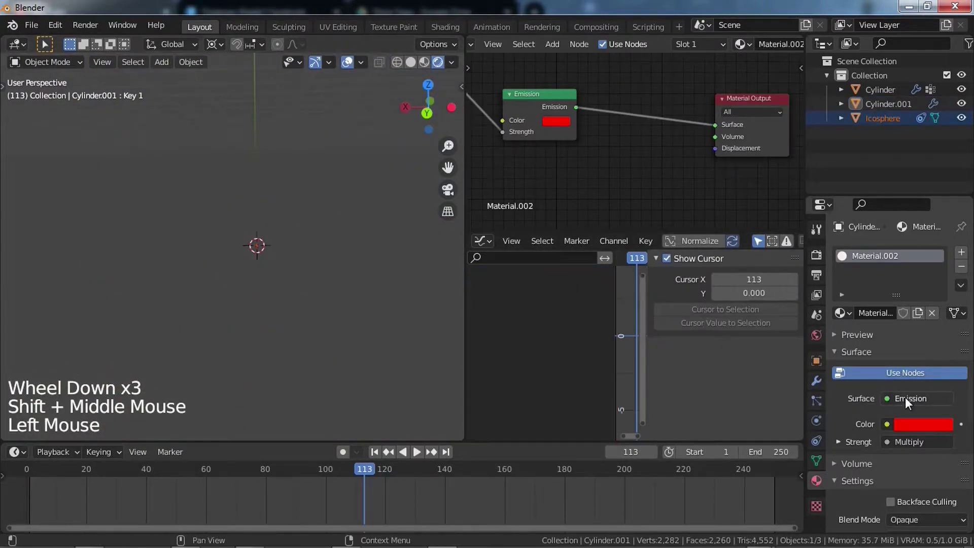
left_click(849, 315)
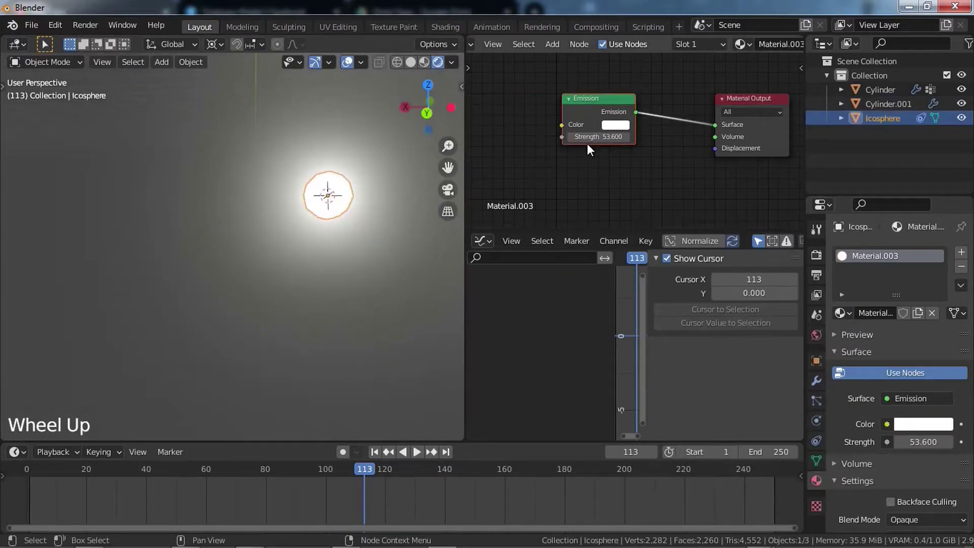
middle_click_drag(589, 147, 623, 157, "shift")
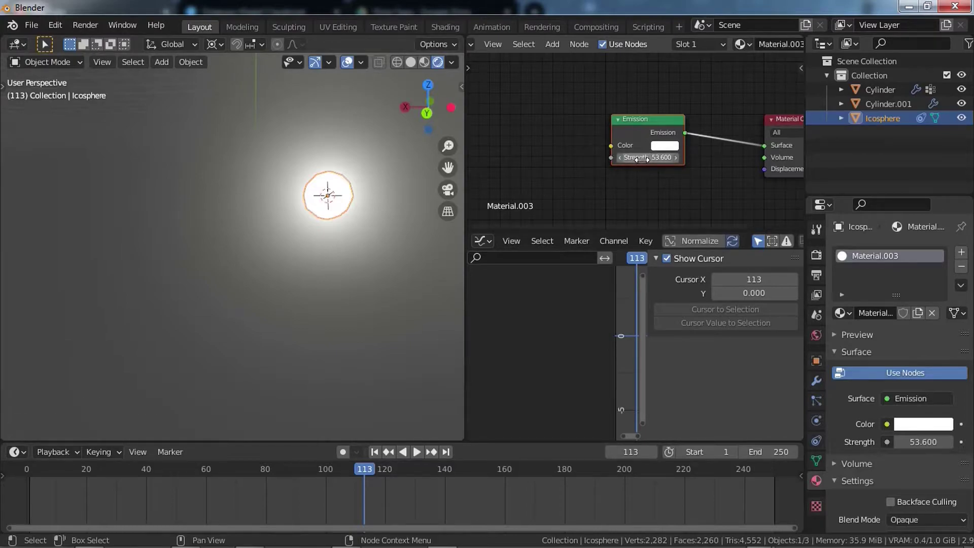
Keyframe the Emission node's strength at frame 113 and select its animation curve under Material.003's shader nodetree
key("i")
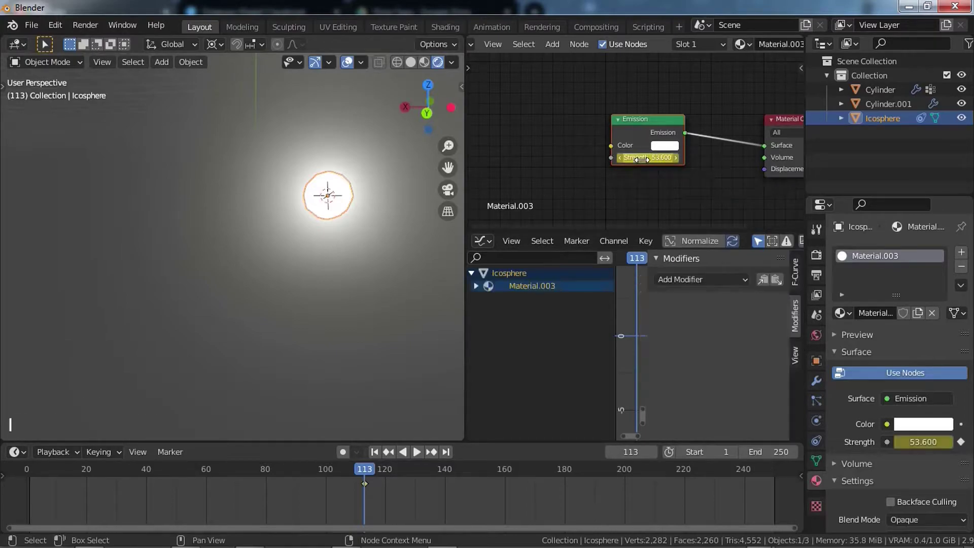
left_click(492, 300)
left_click(480, 299)
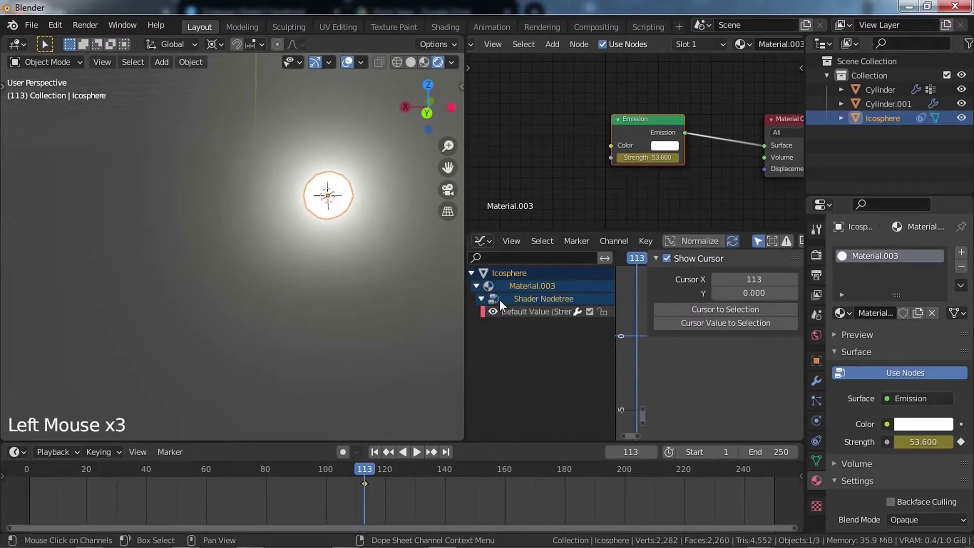
left_click(537, 311)
Add a Noise modifier with strength 245.1 to the emission strength curve and play the animation to check the flicker
left_click_drag(725, 282, 670, 358)
left_click(772, 301)
left_click(700, 279)
key("space")
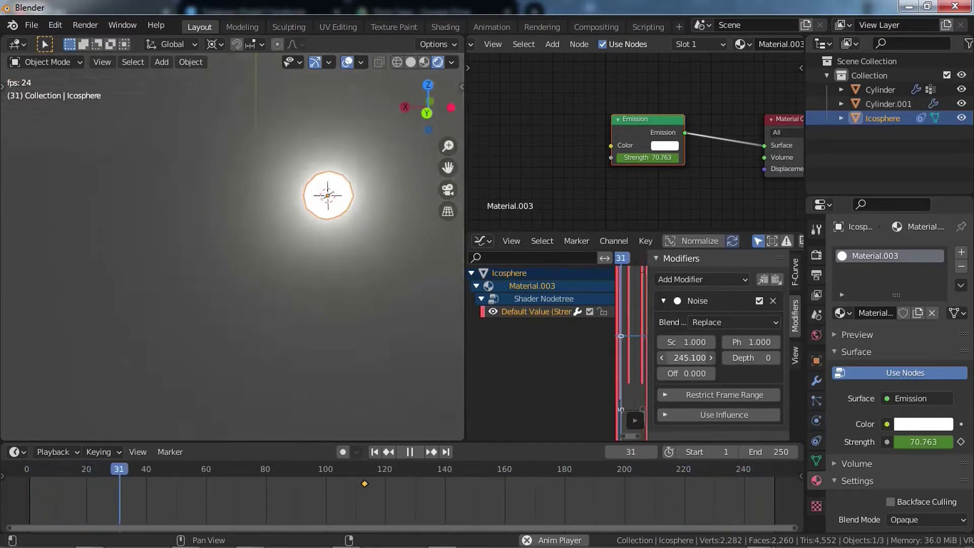
key("space")
Add a second icosphere at the 3D cursor and set its subdivisions to 1
middle_click_drag(303, 213, 286, 214, "shift")
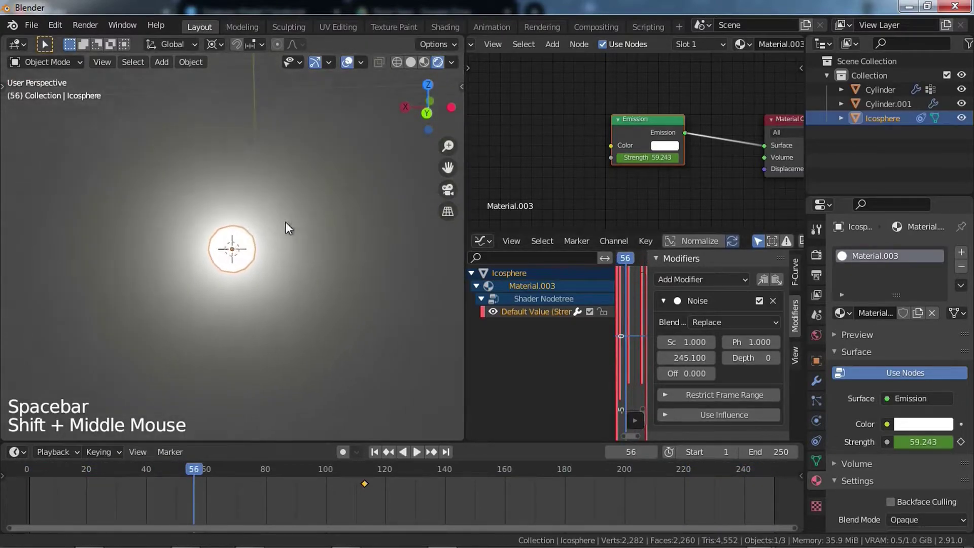
scroll(291, 218, "down", 3)
scroll(291, 218, "up", 2)
scroll(291, 218, "up", 1)
key("shift+a")
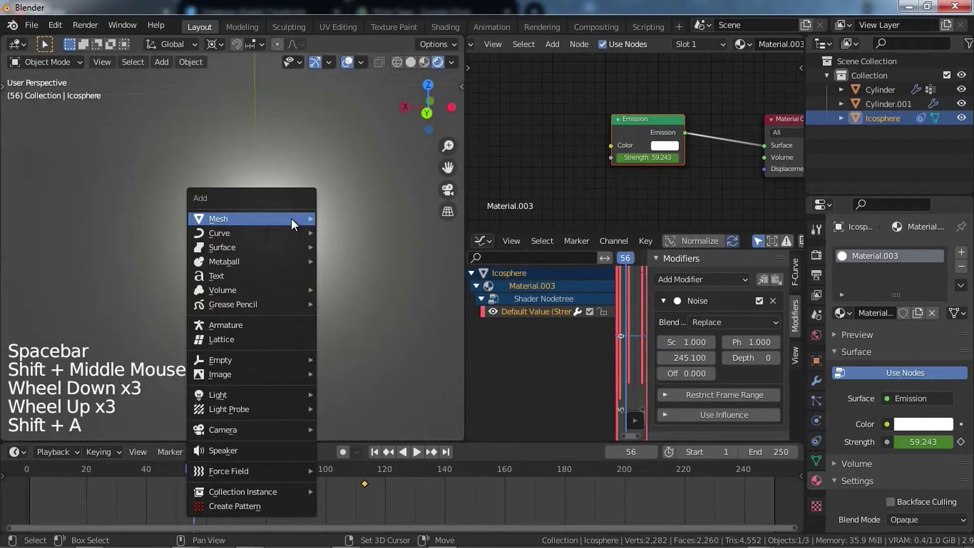
mouse_move(268, 219)
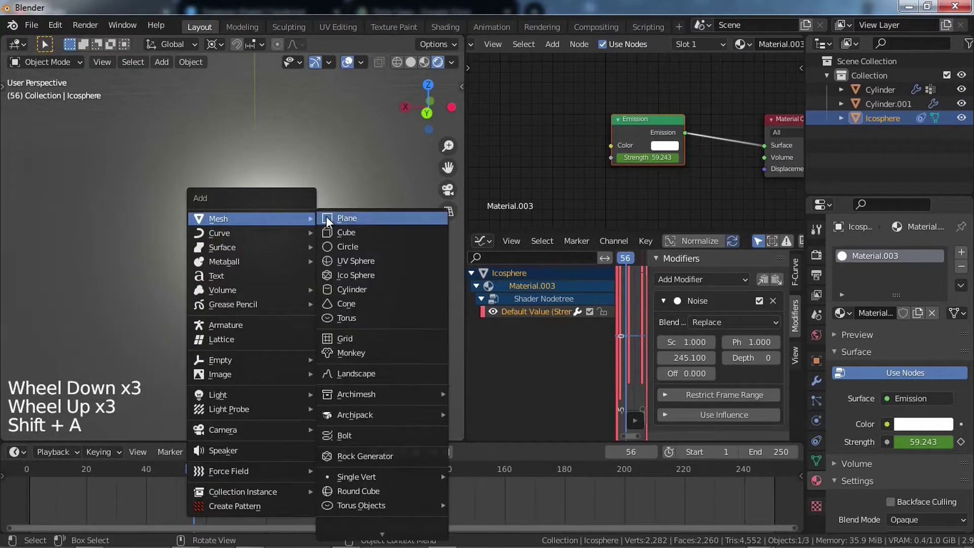
left_click(355, 274)
left_click(25, 429)
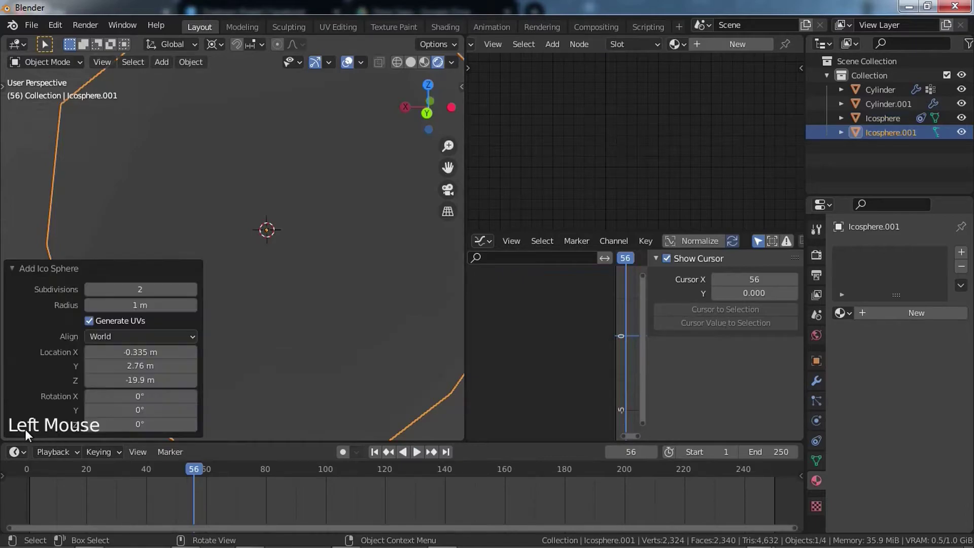
left_click(89, 289)
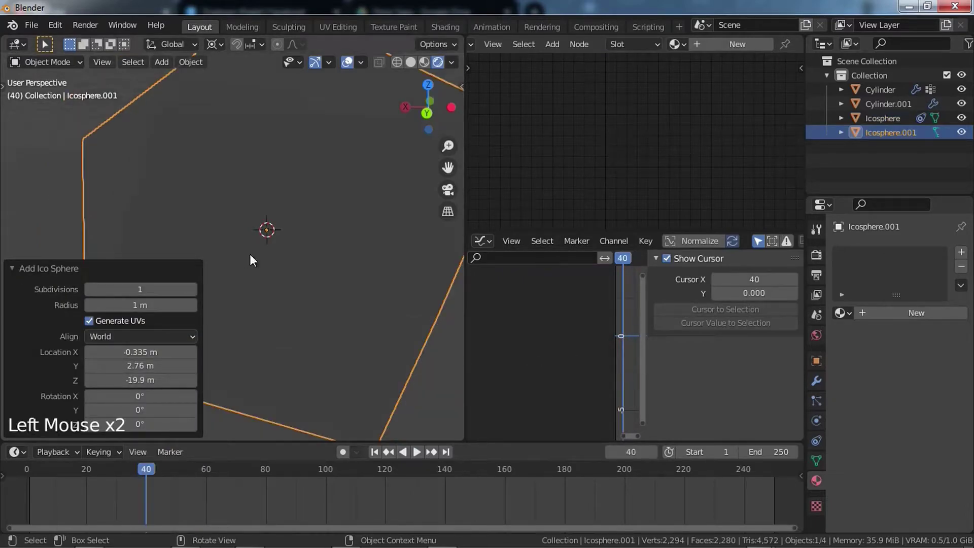
Switch the viewport to solid shading and move the new icosphere well away from the glowing one
key("z")
scroll(361, 236, "down", 4)
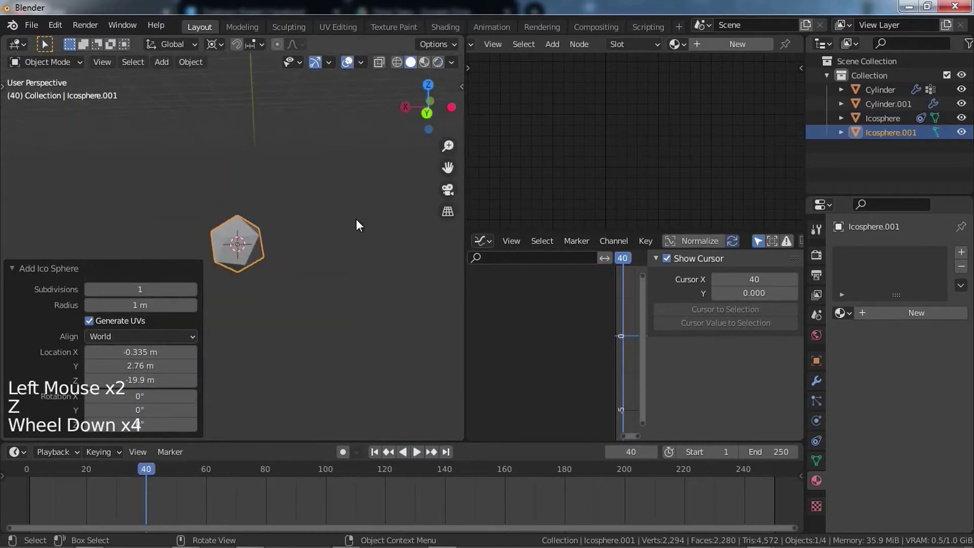
key("g")
left_click(252, 154)
middle_click_drag(252, 154, 294, 224, "shift")
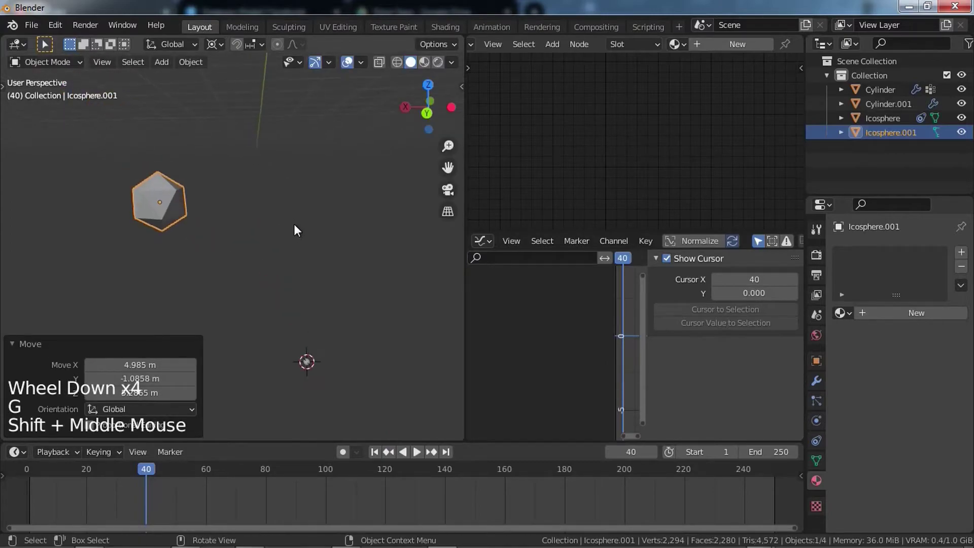
key("g")
left_click(288, 43)
Create particle settings with 5000 particles on the new icosphere and remove the particle system from that object
left_click_drag(307, 402, 379, 355)
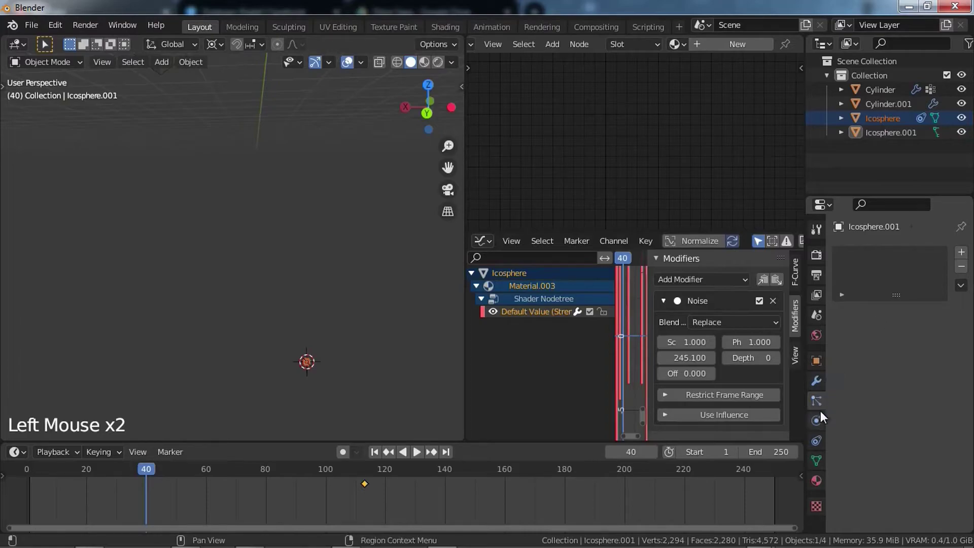
left_click(961, 252)
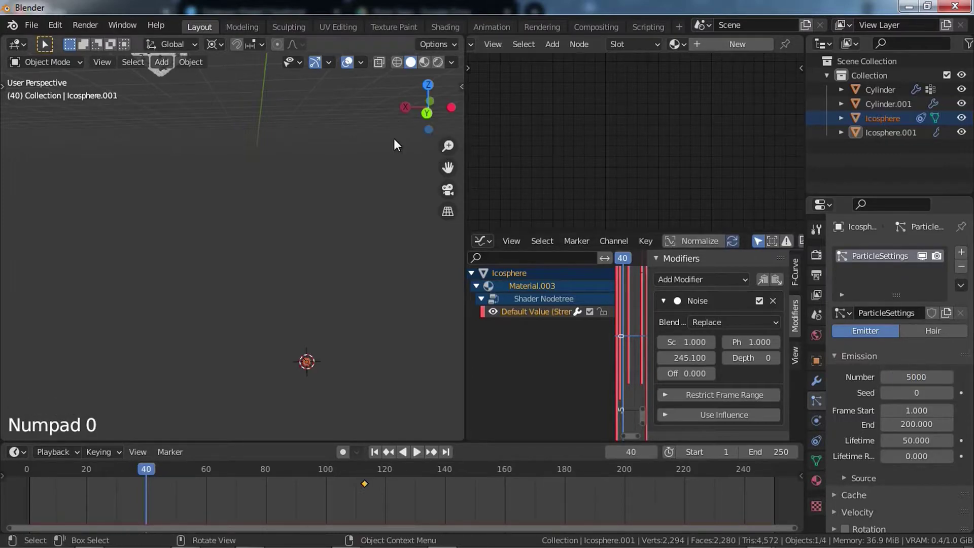
middle_click_drag(329, 183, 332, 203)
left_click(168, 91)
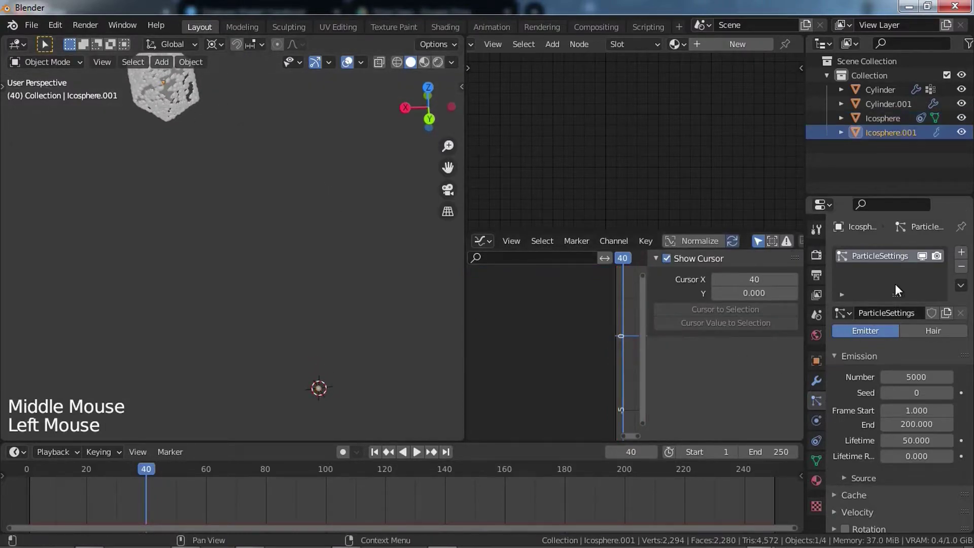
left_click(960, 267)
Make the original icosphere active and give it a particle system that uses the existing ParticleSettings data
left_click_drag(294, 413, 386, 391)
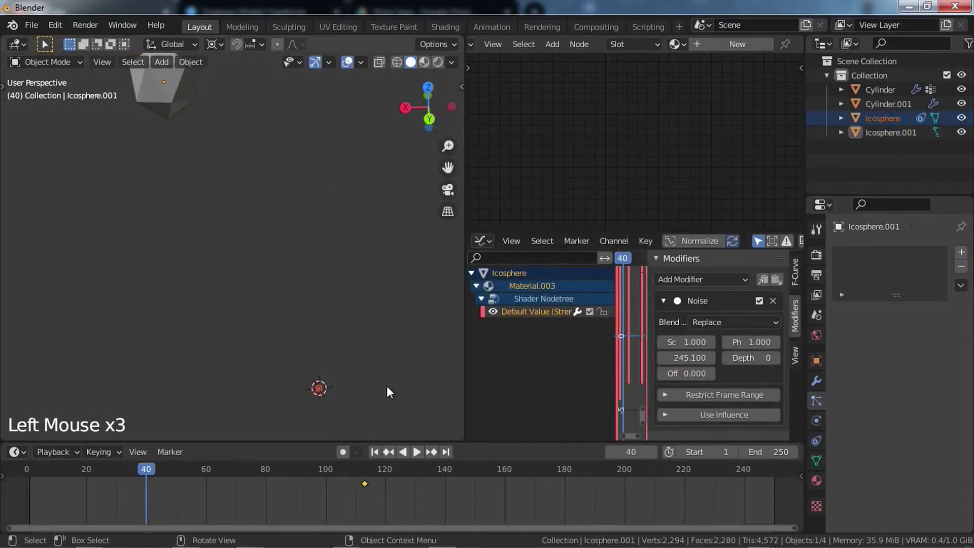
left_click(318, 390)
left_click(318, 388)
left_click(318, 388)
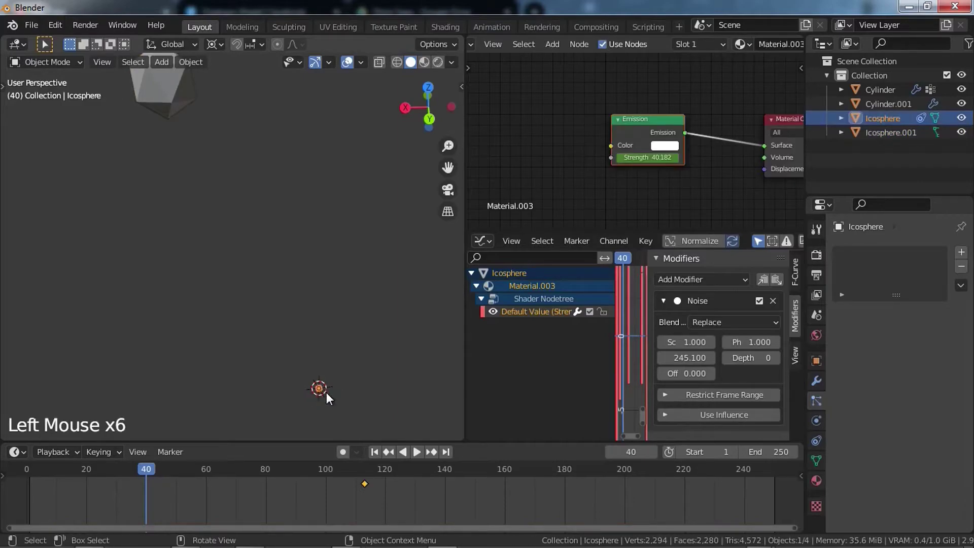
left_click(959, 256)
left_click(846, 313)
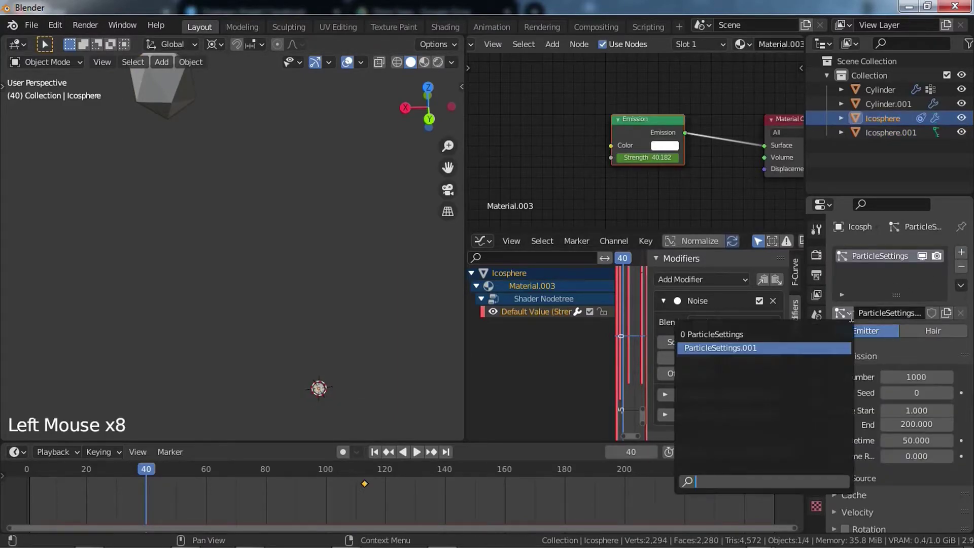
left_click(771, 333)
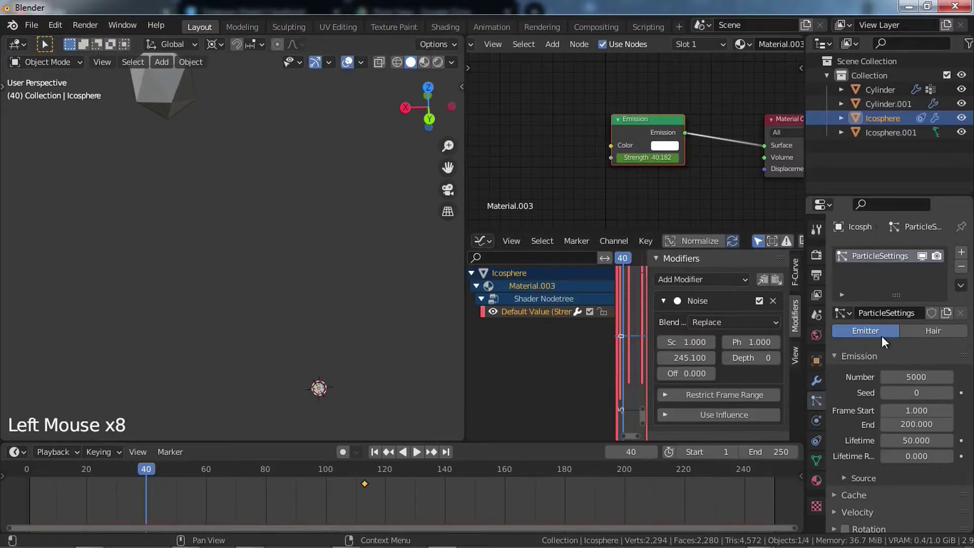
Render the particles as Object and pick the low-poly second icosphere as the instance object
scroll(898, 347, "down", 1)
scroll(902, 444, "down", 3)
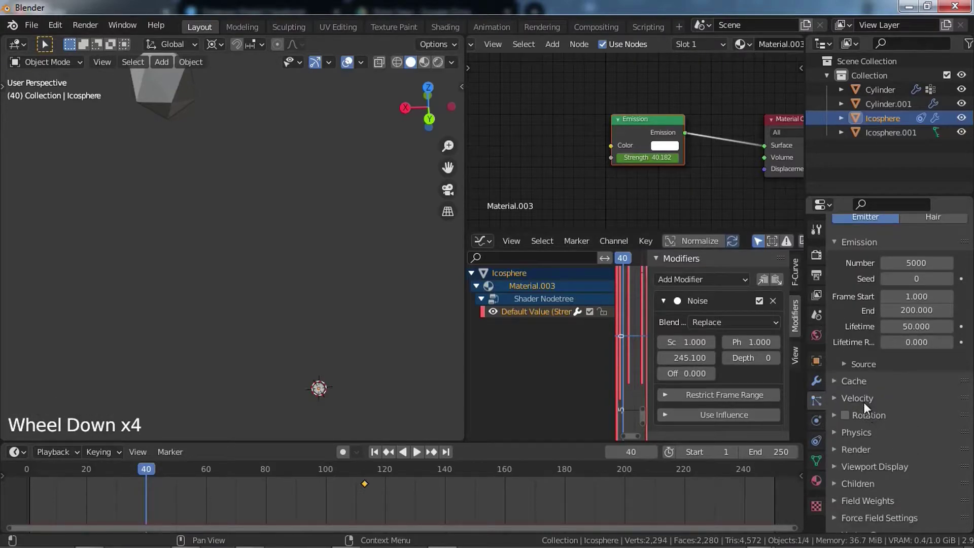
left_click(857, 442)
scroll(886, 453, "down", 3)
scroll(884, 451, "down", 2)
left_click(922, 328)
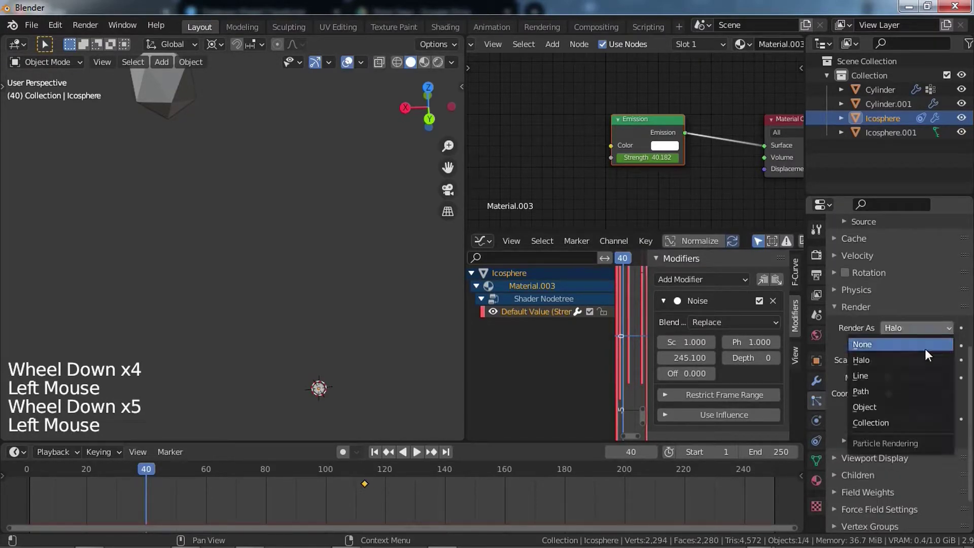
left_click(870, 403)
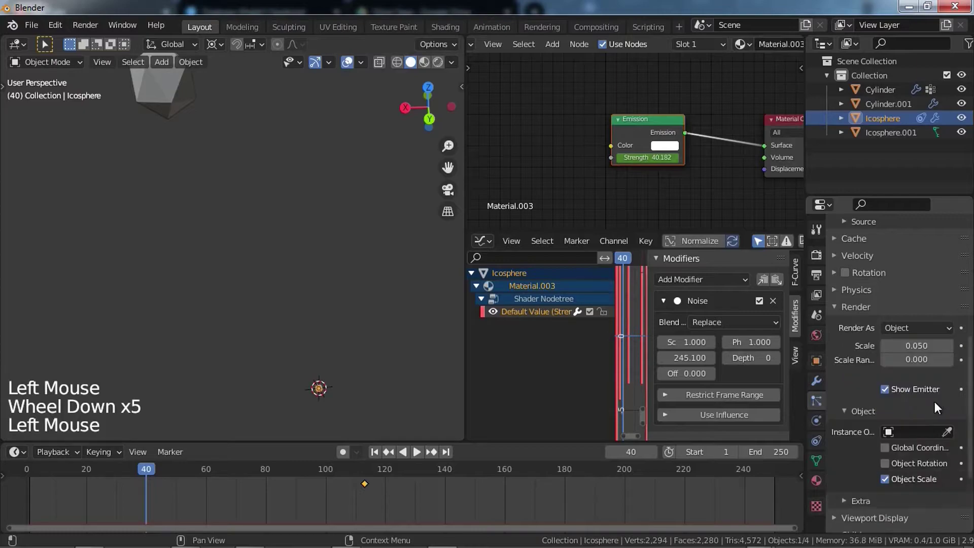
left_click(946, 431)
left_click(187, 91)
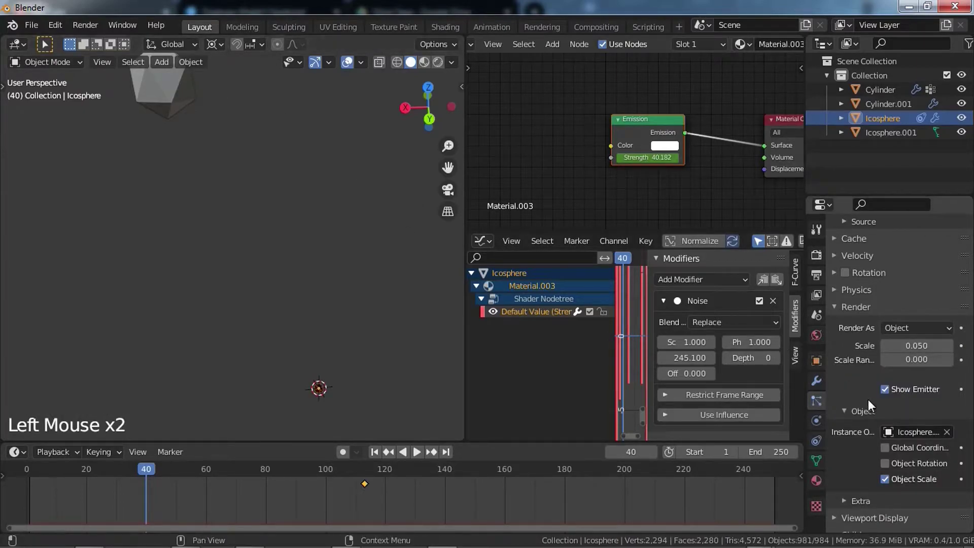
Play the animation and set the particles' velocity Randomize to 1.13
scroll(886, 404, "up", 1)
key("space")
middle_click_drag(397, 344, 376, 267, "shift")
scroll(391, 274, "up", 3)
scroll(886, 277, "up", 3)
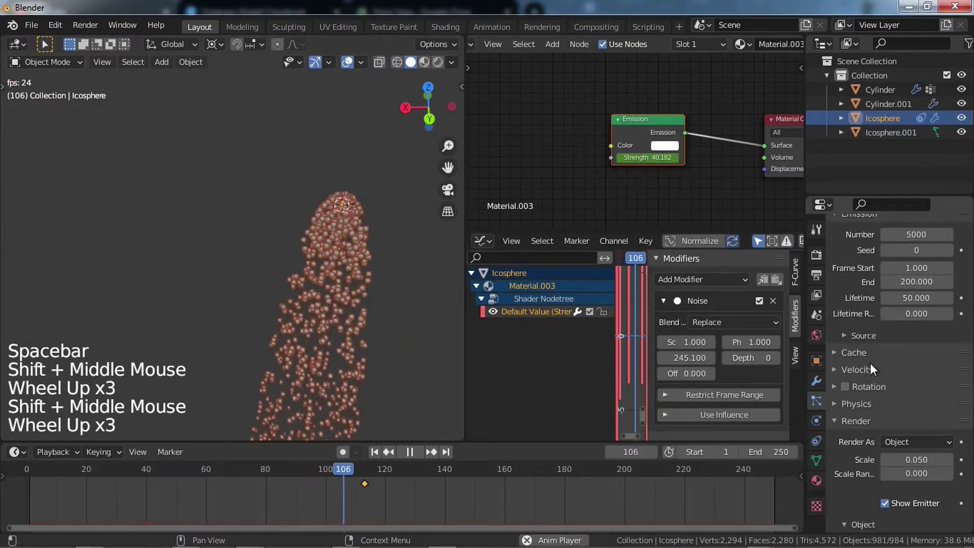
scroll(868, 350, "up", 2)
scroll(866, 369, "down", 2)
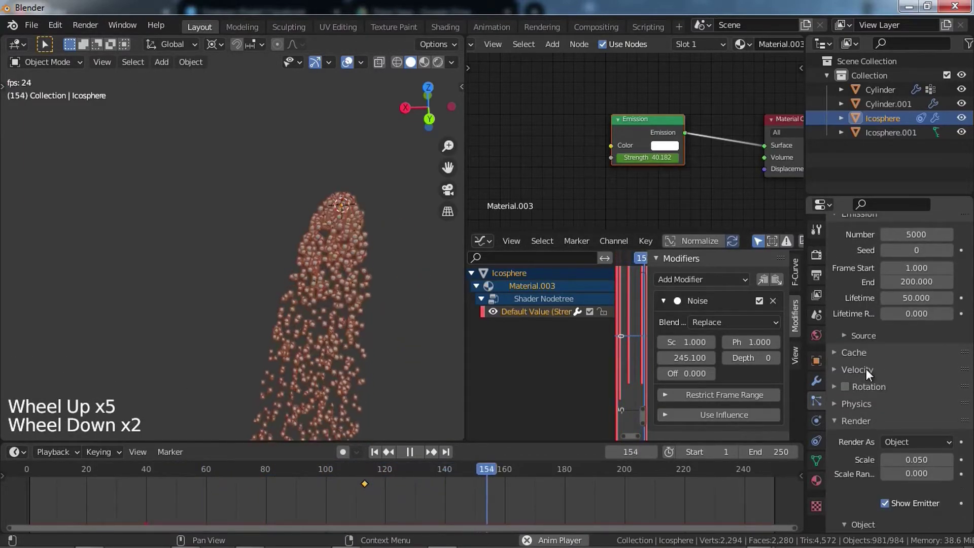
left_click(857, 369)
scroll(877, 366, "down", 3)
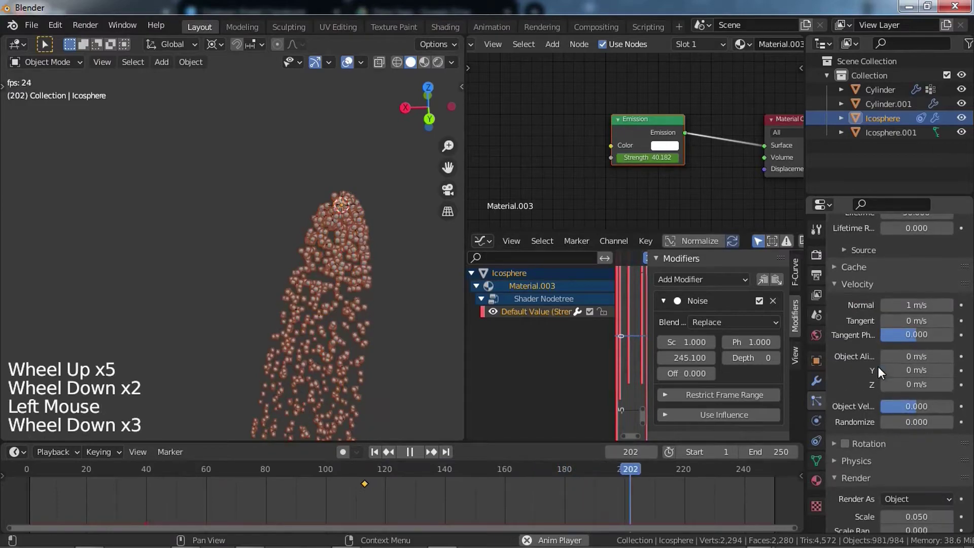
left_click_drag(916, 421, 949, 422)
Set the particle emission's end frame to 250 and the velocity Randomize to 6.42
scroll(919, 372, "up", 3)
left_click(922, 281)
type("250")
key("Return")
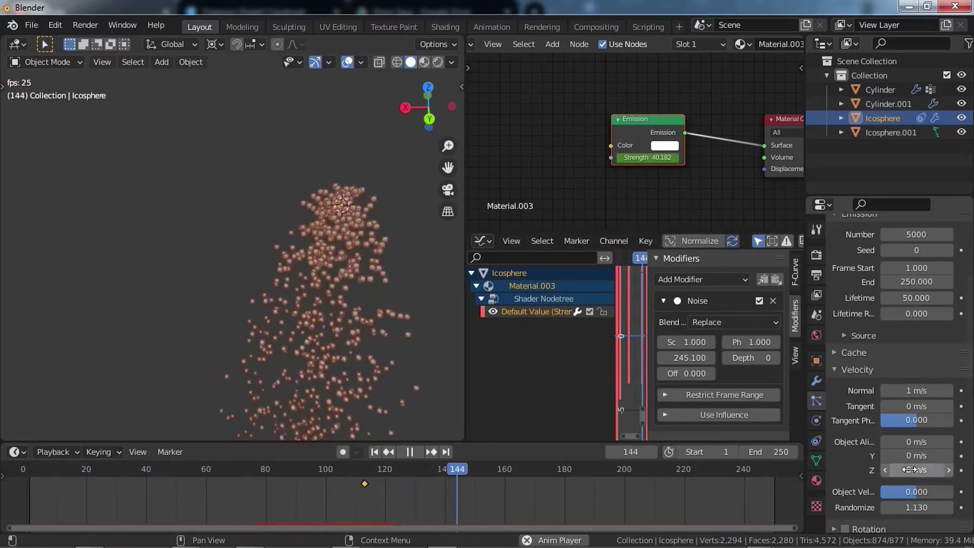
left_click_drag(906, 507, 971, 507)
middle_click_drag(320, 214, 230, 211, "shift")
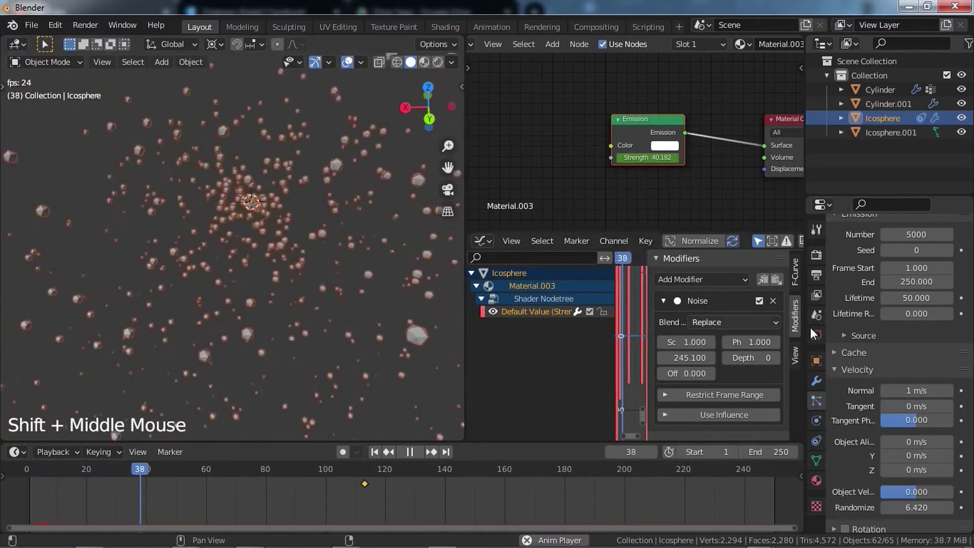
Set the particles' render Scale Randomness to 0.779 and their Scale to 0.02
scroll(892, 355, "down", 10)
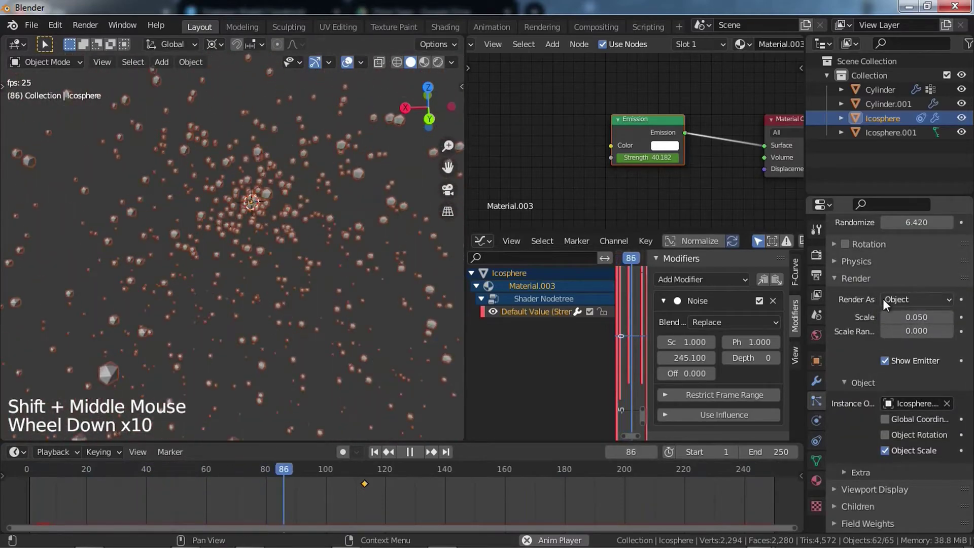
mouse_move(906, 331)
left_mouse_down()
mouse_move(938, 330)
mouse_move(929, 317)
mouse_move(907, 317)
left_mouse_up()
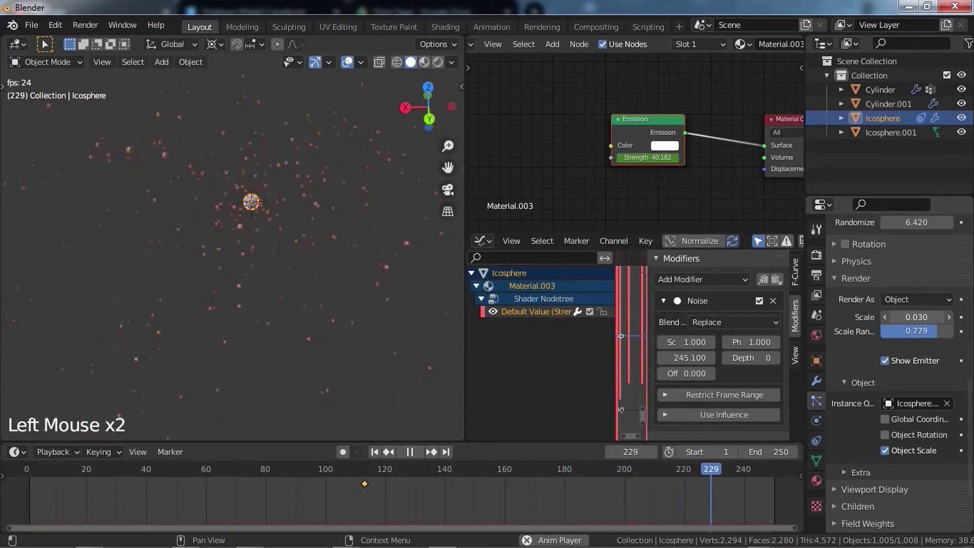
left_click(885, 316)
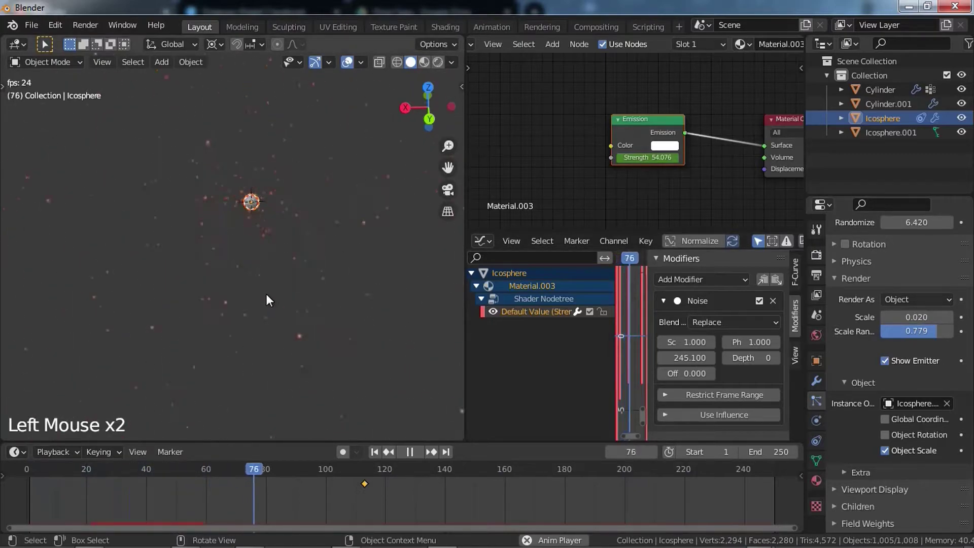
Hide the viewport overlays and set the particles' render Scale to 0.01
scroll(274, 283, "up", 2)
left_click(344, 62)
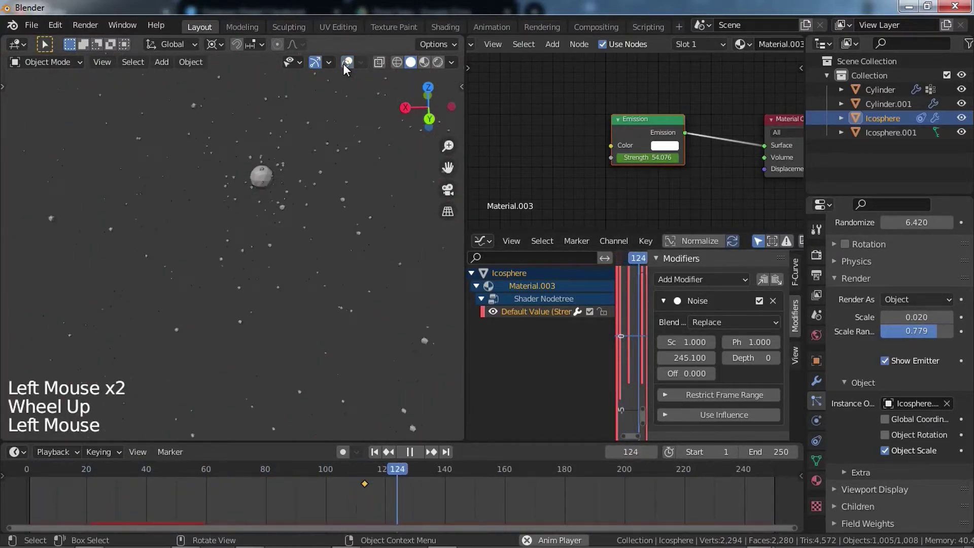
left_click(343, 63)
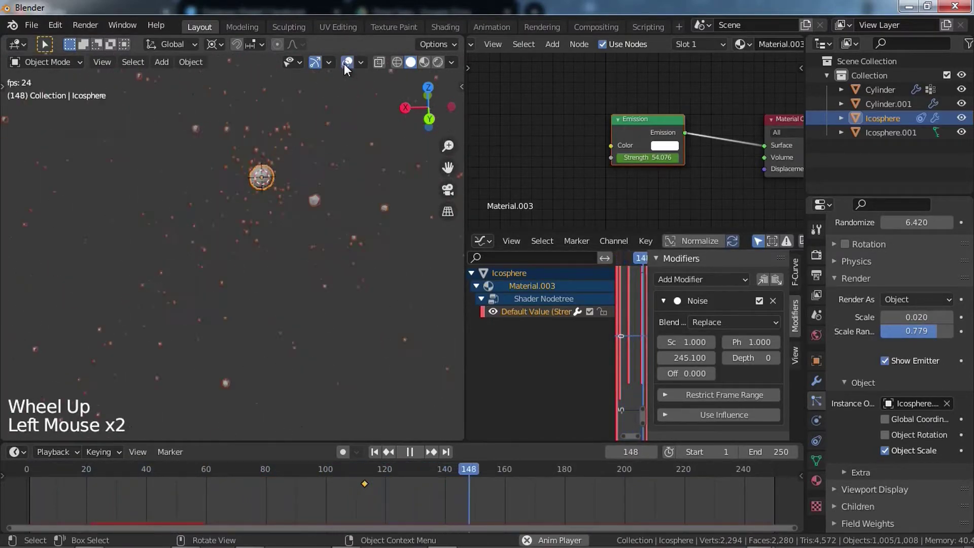
left_click(883, 317)
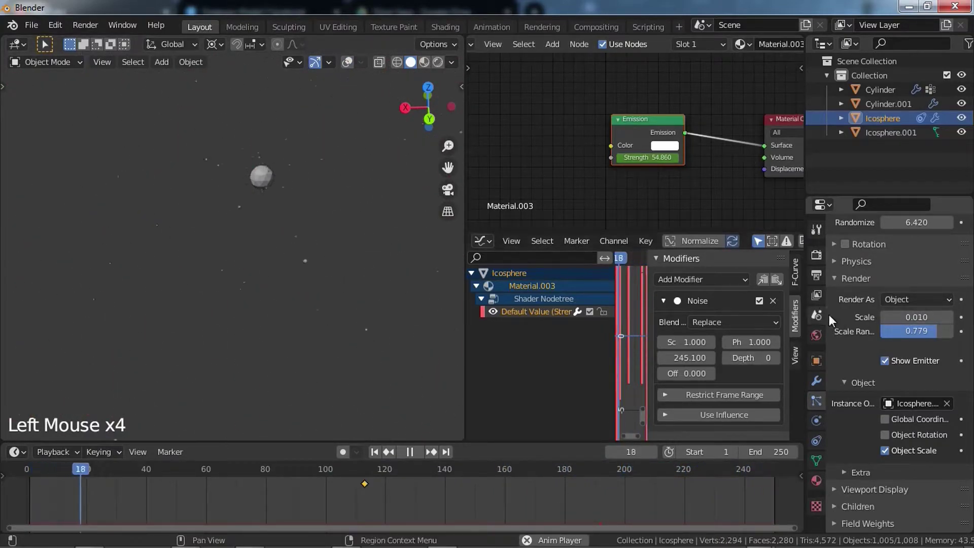
Set the number of emitted particles to 1000
scroll(888, 294, "up", 10)
left_click(920, 235)
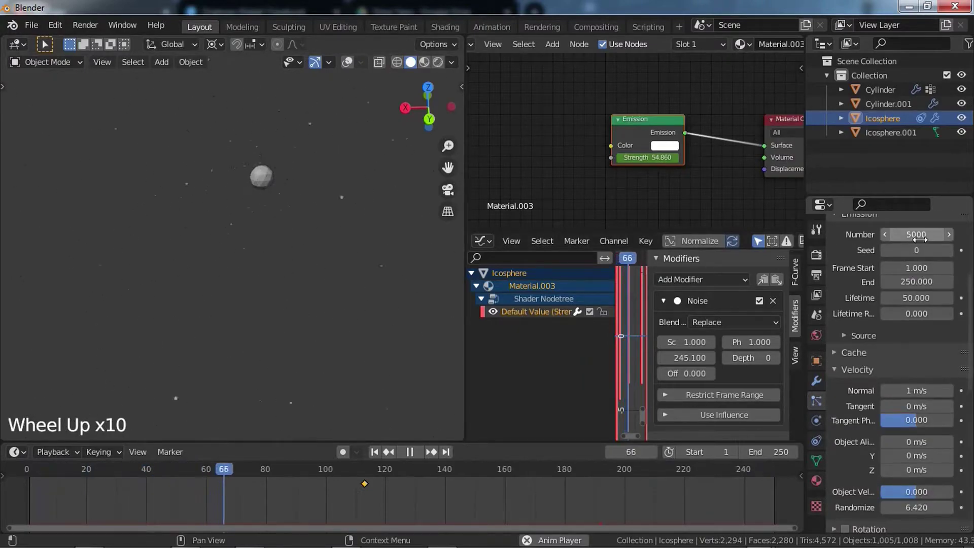
type("1000")
key("Return")
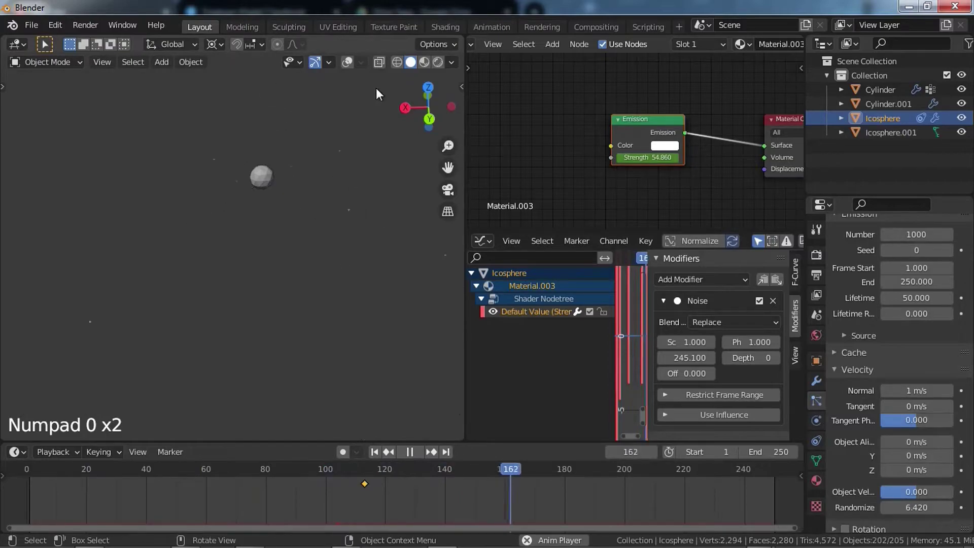
Set the number of emitted particles to 3000 and their lifetime to 5
left_click(890, 237)
type("300")
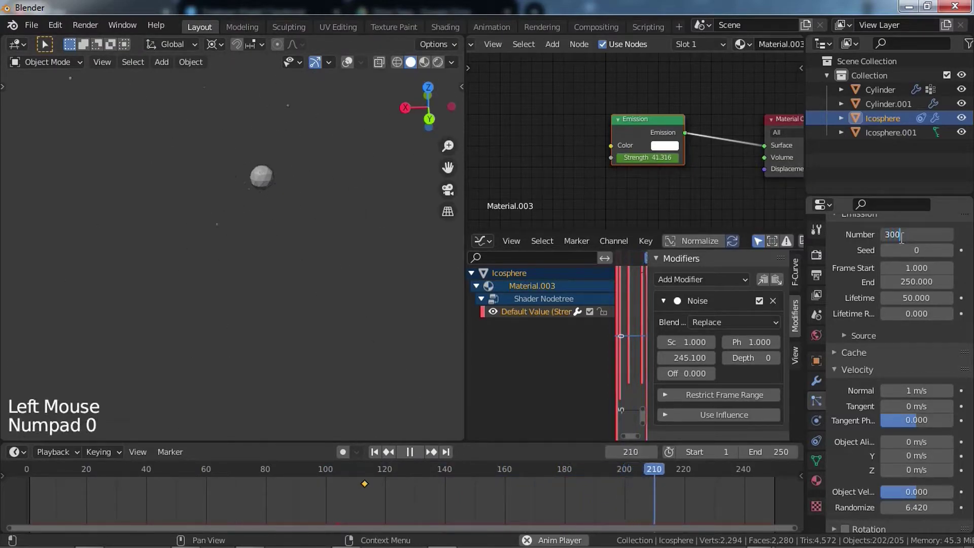
left_click(924, 298)
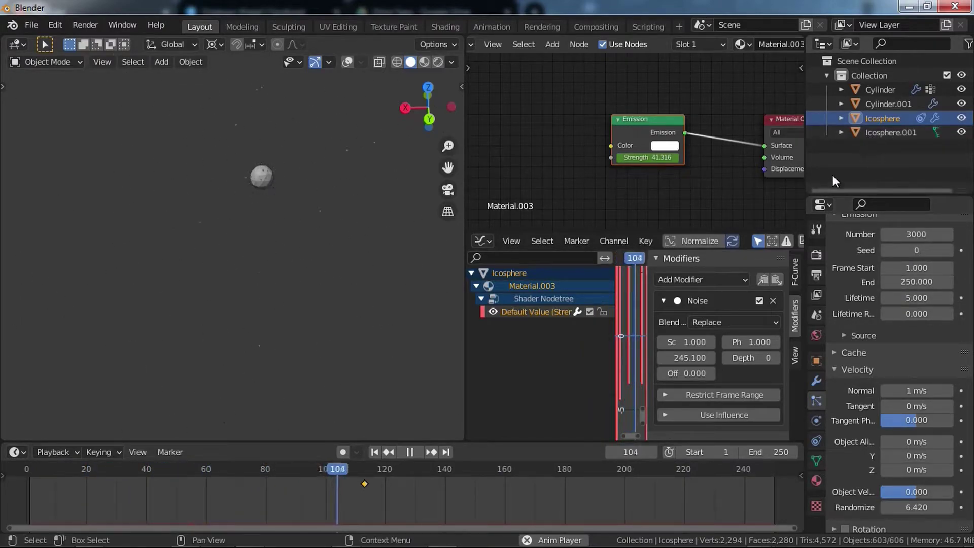
Show the viewport overlays again and move Cylinder.001 so that it crosses the other cylinder
left_click(347, 61)
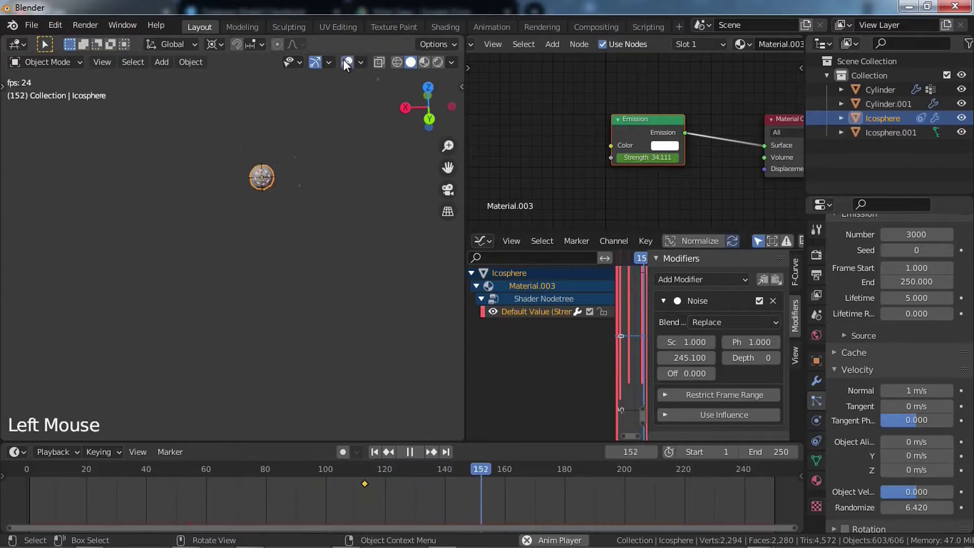
middle_click_drag(348, 139, 339, 117, "shift")
scroll(363, 170, "down", 4)
key("space")
key("space")
left_click(191, 206)
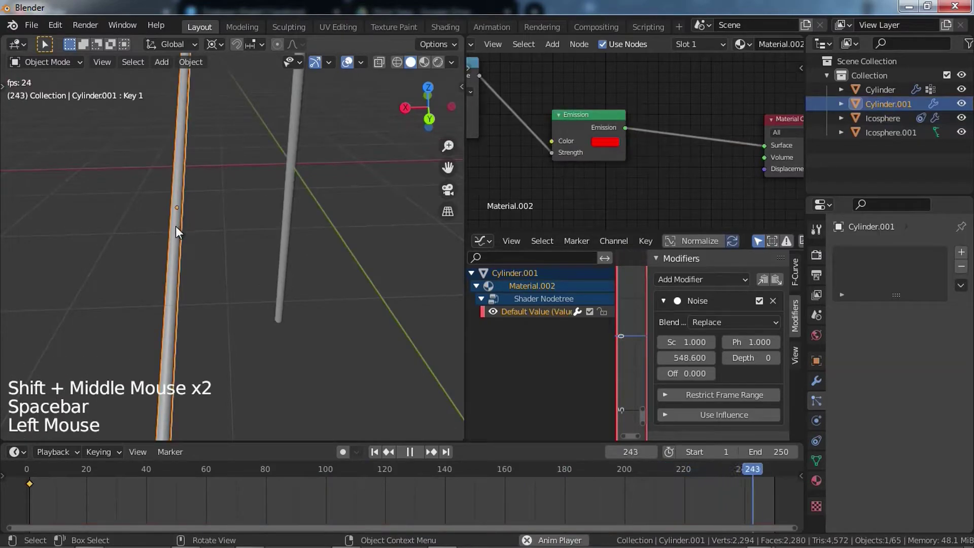
key("g")
left_click(218, 227)
Switch the viewport to rendered shading and examine the particles flying from the contact point, stopping the playback at frame 30
mouse_move(252, 202)
middle_mouse_down("shift")
mouse_move(329, 132)
mouse_move(307, 146)
middle_mouse_up("shift")
key("z")
mouse_move(307, 147)
middle_mouse_down()
mouse_move(329, 148)
mouse_move(299, 164)
middle_mouse_up()
mouse_move(295, 163)
middle_mouse_down()
mouse_move(314, 178)
mouse_move(284, 172)
middle_mouse_up()
left_click(289, 250)
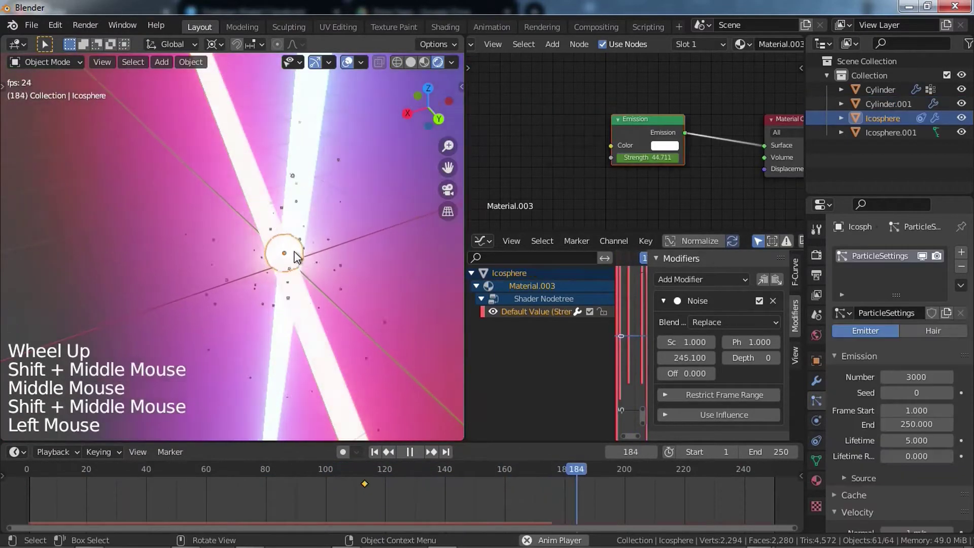
scroll(310, 248, "down", 2)
left_click(258, 294)
middle_click_drag(275, 290, 287, 120)
scroll(260, 271, "up", 2)
key("space")
Add a new material to Icosphere.001, the small sphere away from the cylinders
scroll(269, 264, "down", 5)
scroll(201, 187, "up", 2)
left_click(202, 187)
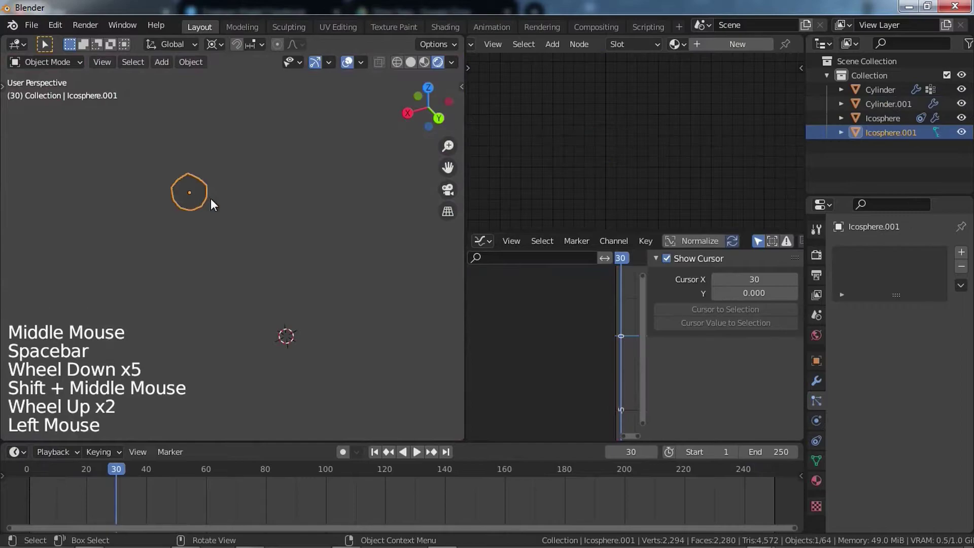
scroll(211, 199, "up", 1, "shift")
middle_click_drag(211, 198, 224, 206, "shift")
scroll(224, 206, "up", 1)
middle_click_drag(294, 205, 325, 242, "shift")
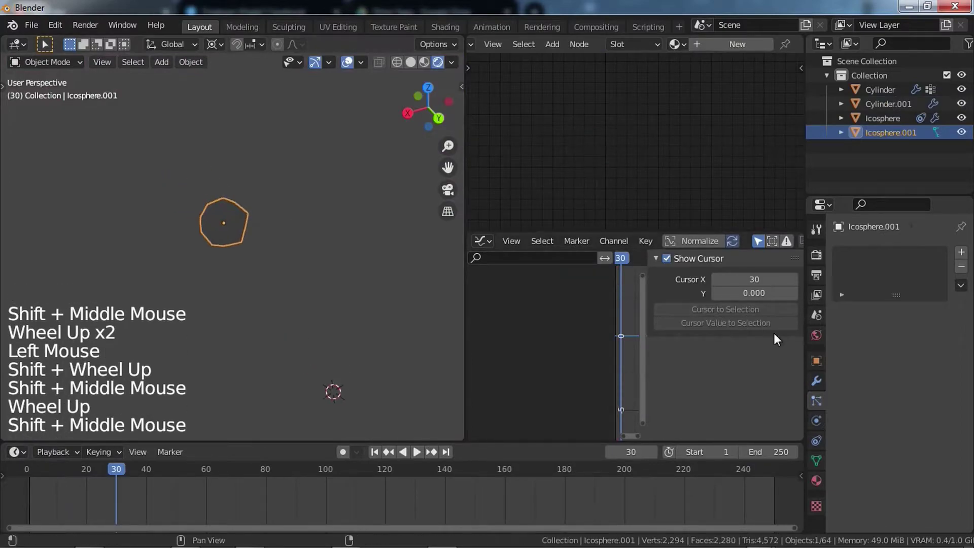
left_click(816, 480)
left_click(816, 481)
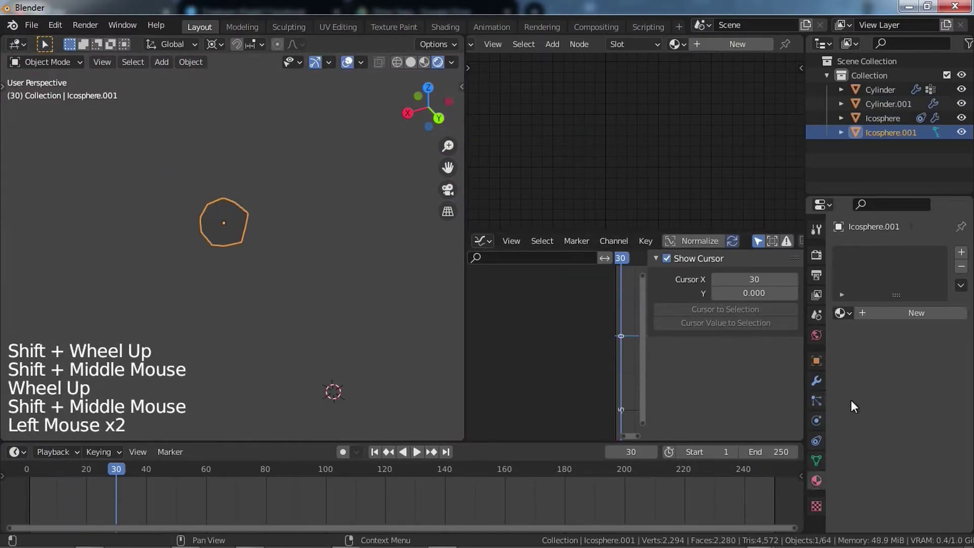
left_click(850, 313)
left_click(868, 313)
scroll(906, 436, "down", 2)
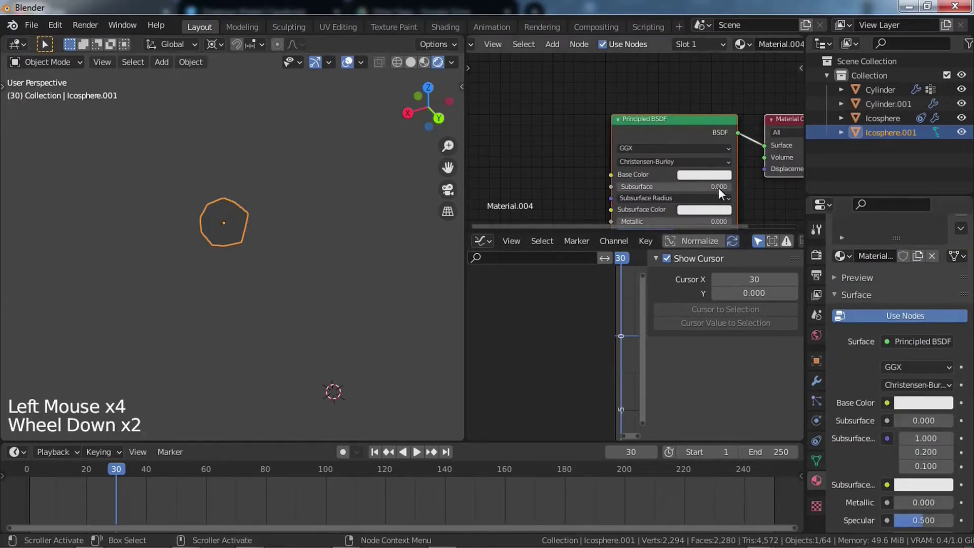
Replace the Principled BSDF shader of Icosphere.001's material with an Emission shader
left_click(690, 127)
key("shift+s")
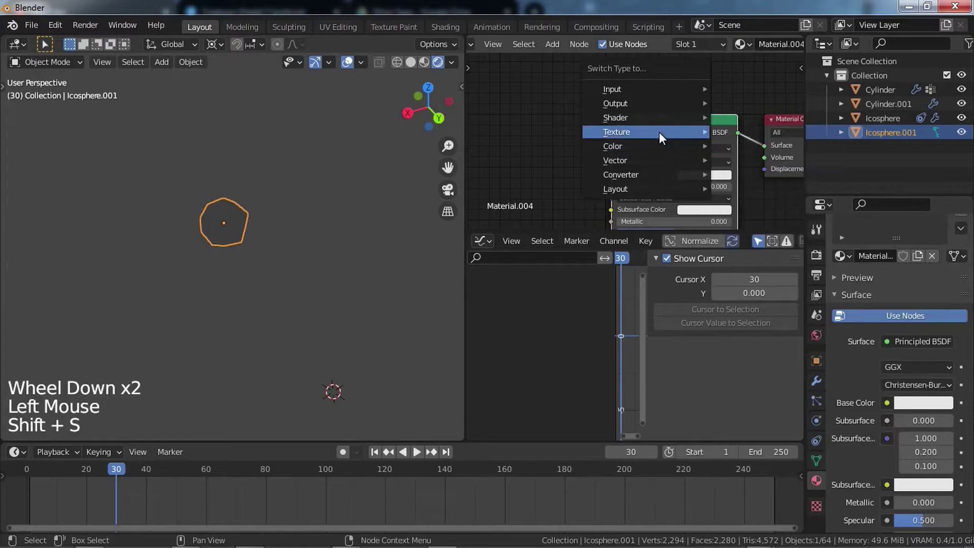
mouse_move(688, 122)
left_click(752, 157)
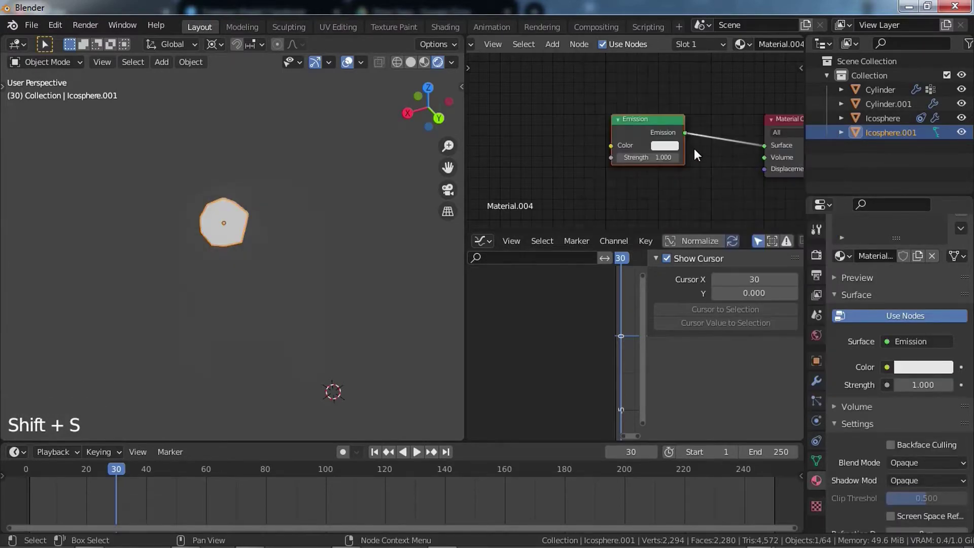
Set the Emission shader's strength to 71.7 and its color to a saturated orange
left_click(649, 125)
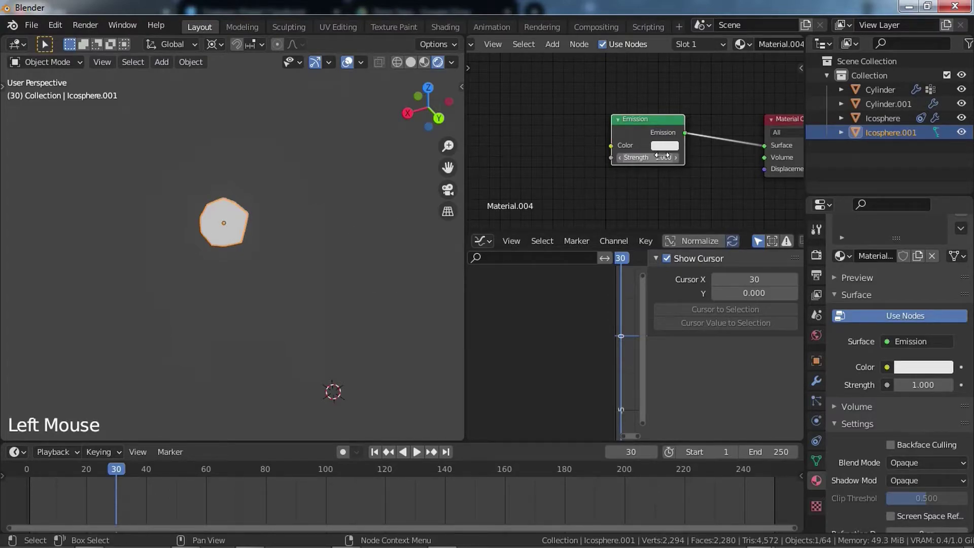
left_click(664, 146)
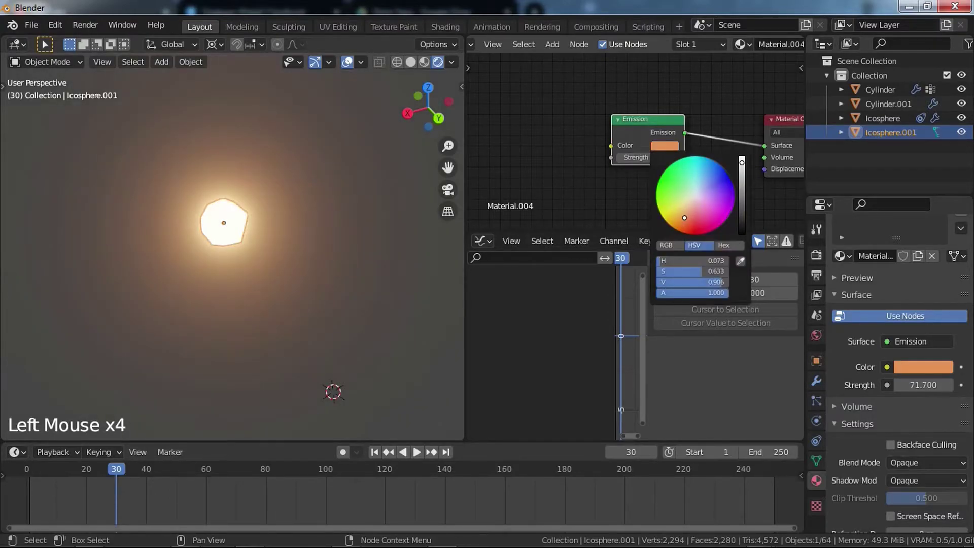
left_click_drag(684, 218, 673, 226)
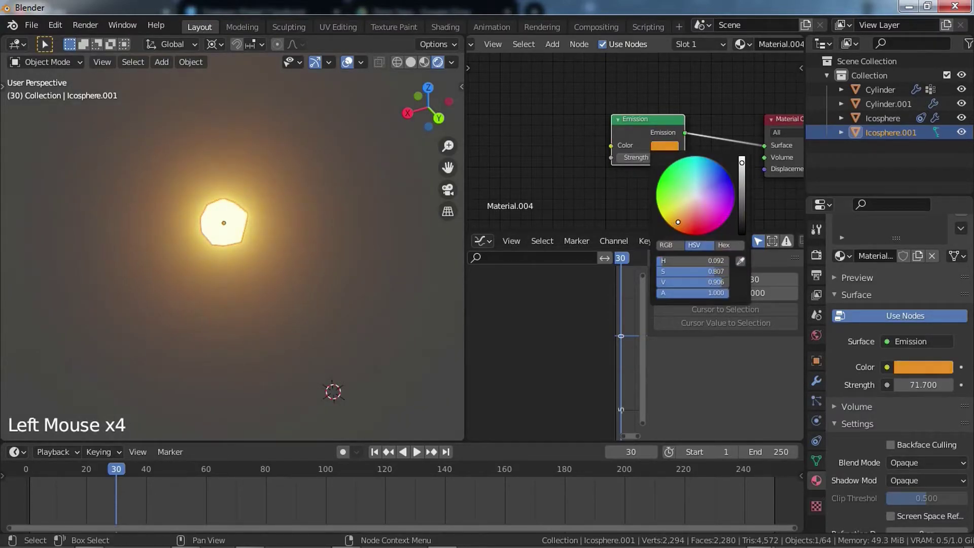
Examine the glowing sparks around the crossing cylinders and start the animation playback
middle_click_drag(309, 130, 278, 257, "shift")
scroll(278, 257, "up", 2)
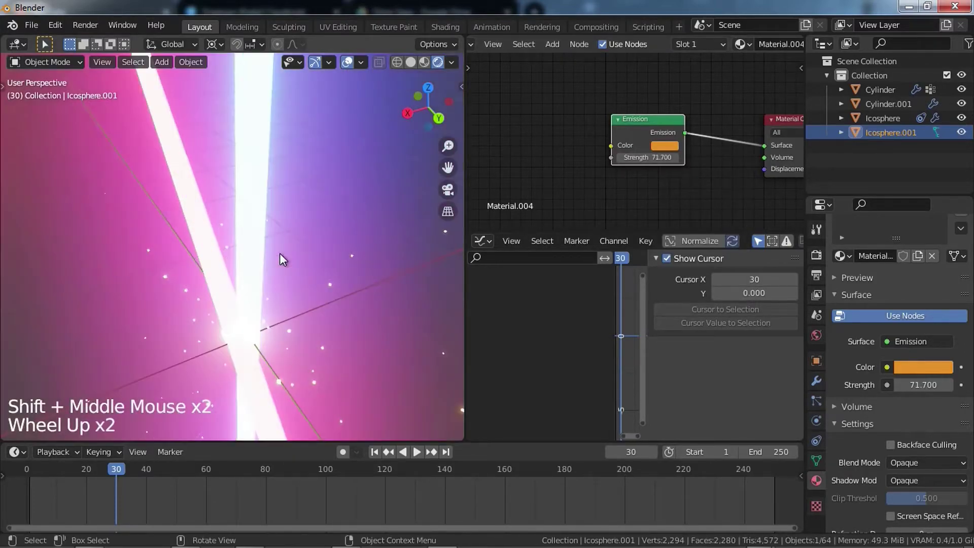
middle_click_drag(322, 282, 324, 260)
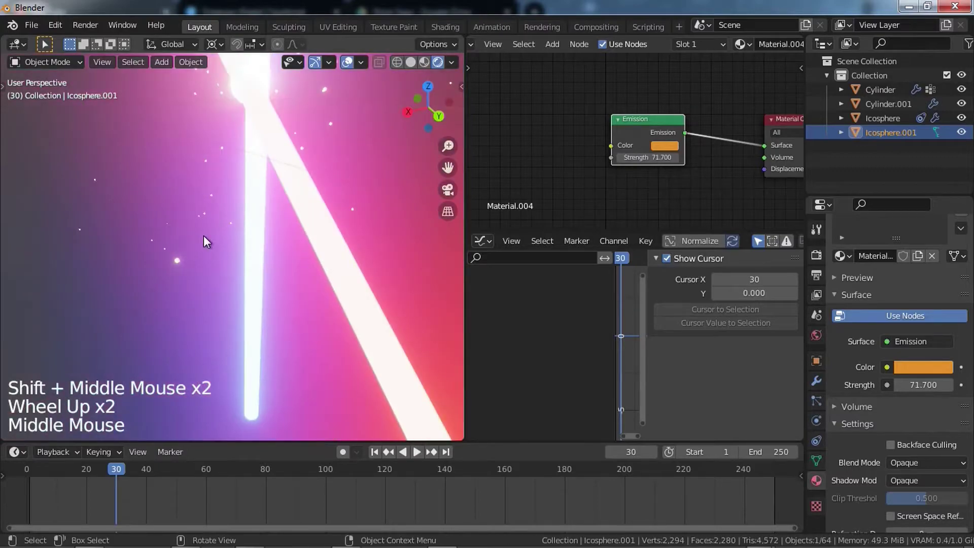
left_click(187, 234)
scroll(187, 234, "down", 2)
key("space")
Move Cylinder.001 by about -0.13 m in X, 0.05 m in Y and 0.03 m in Z, keeping it across the other cylinder
left_click(253, 266)
scroll(252, 265, "up", 2)
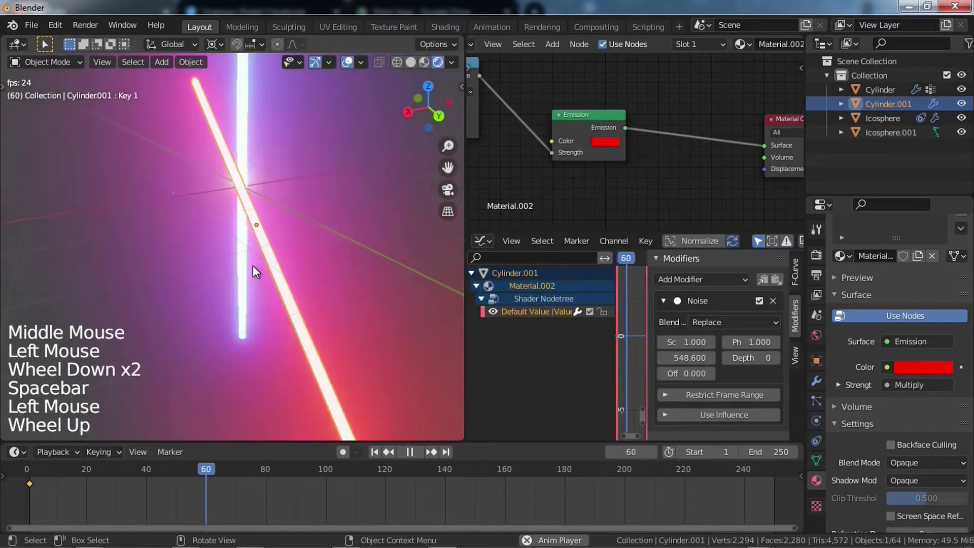
middle_click_drag(261, 254, 300, 252, "shift")
key("g")
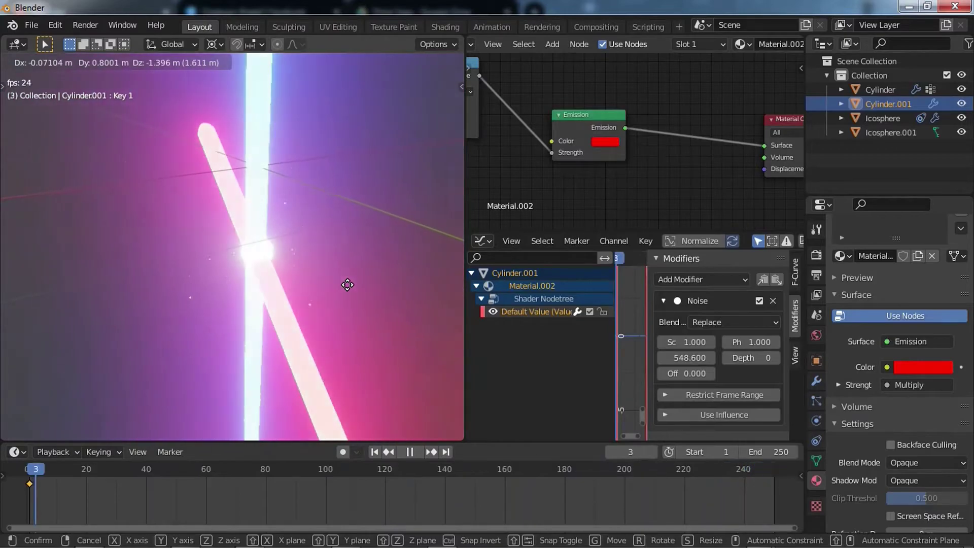
left_click(336, 226)
middle_click_drag(312, 155, 266, 180, "shift")
scroll(266, 187, "down", 1)
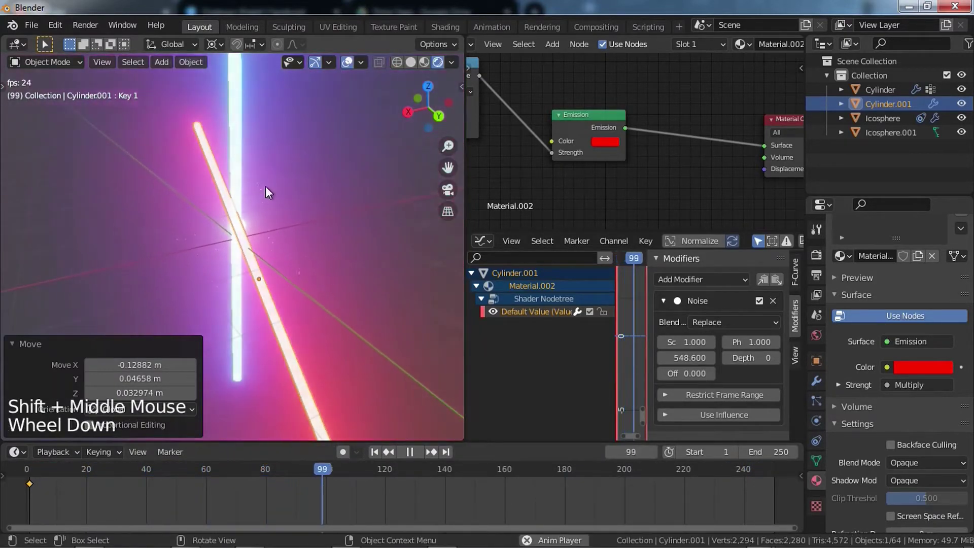
Examine the flickering spark and flying particles where the cylinders cross, pausing the playback at frame 91
scroll(266, 187, "up", 1)
left_click(320, 201)
middle_click_drag(323, 217, 305, 241, "shift")
left_click(300, 217)
scroll(303, 241, "down", 2)
scroll(312, 242, "up", 2)
middle_click_drag(305, 241, 300, 251)
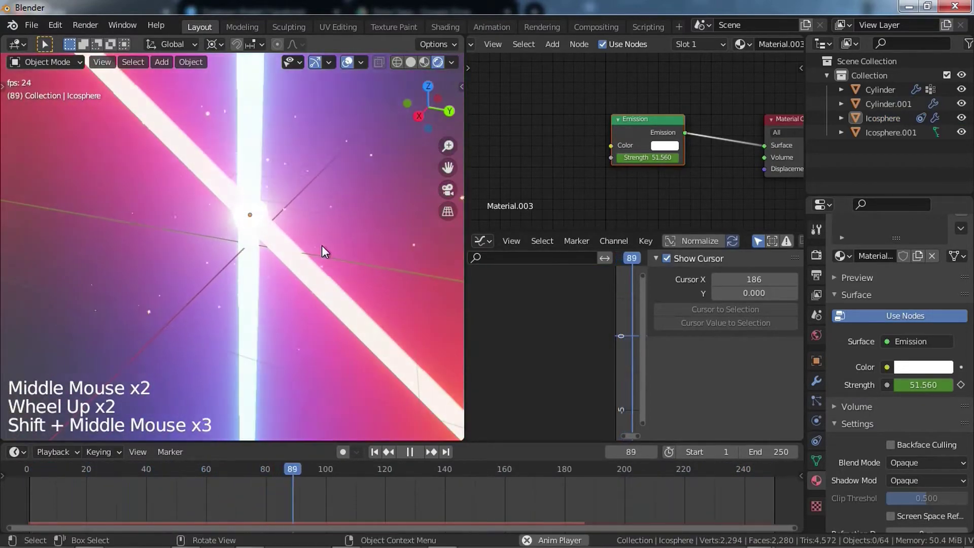
key("space")
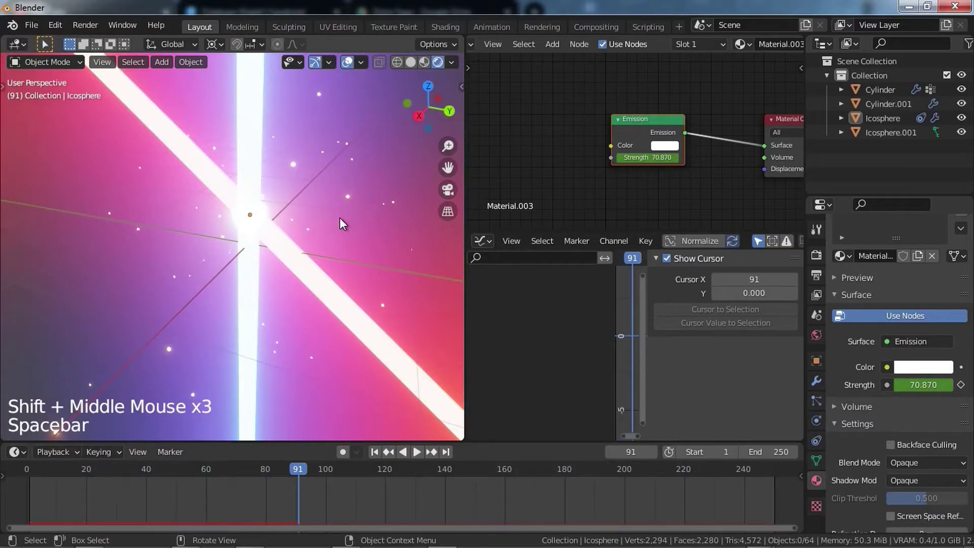
Save the project as "light sabre tutor 2" in the D:\Blender Project folder
key("ctrl+s")
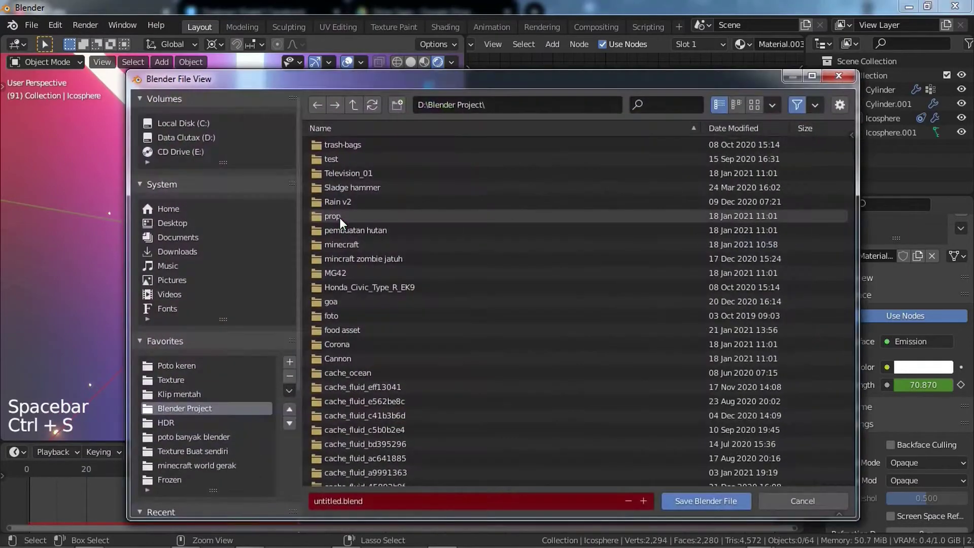
left_click(367, 496)
key("BackSpace")
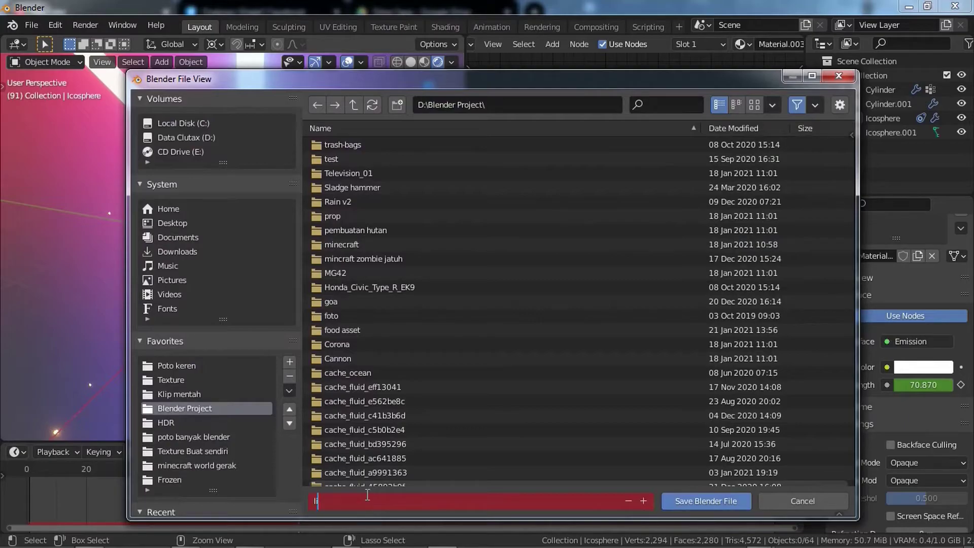
type("light sabre tutor 2")
key("Return")
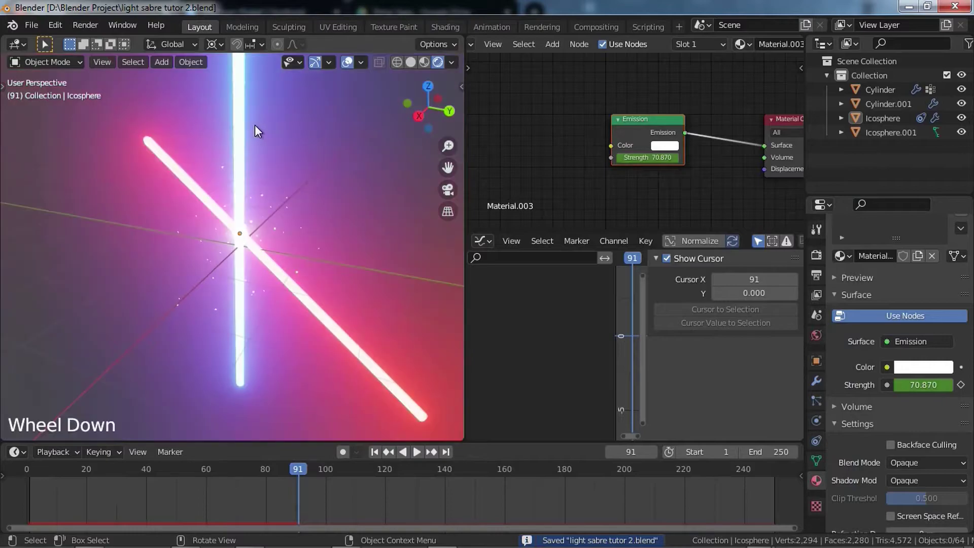
Add a camera framing the crossed cylinders and enable Motion Blur in the render settings
left_click(255, 126)
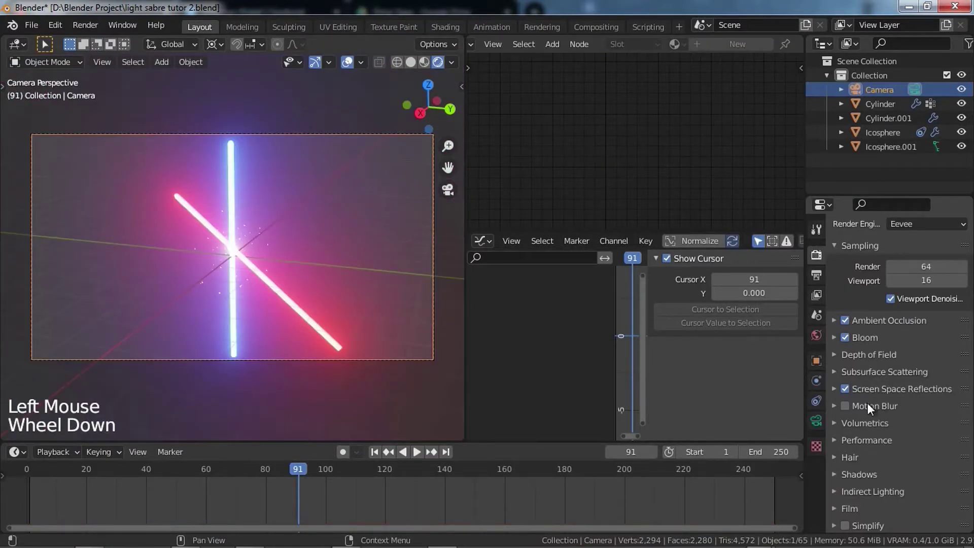
left_click(844, 405)
scroll(877, 466, "down", 5)
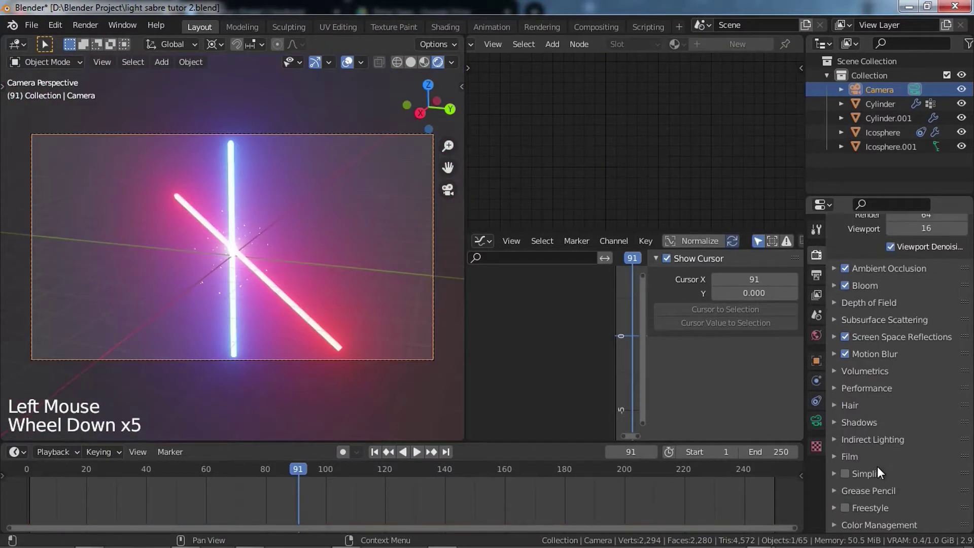
Set the color management Look to High Contrast
left_click(882, 522)
scroll(877, 459, "down", 7)
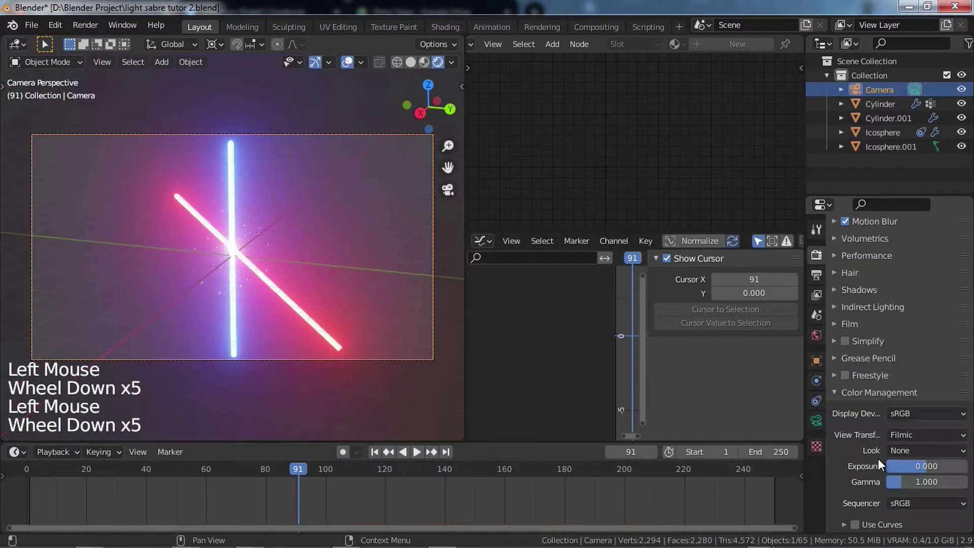
left_click(918, 448)
left_click(900, 402)
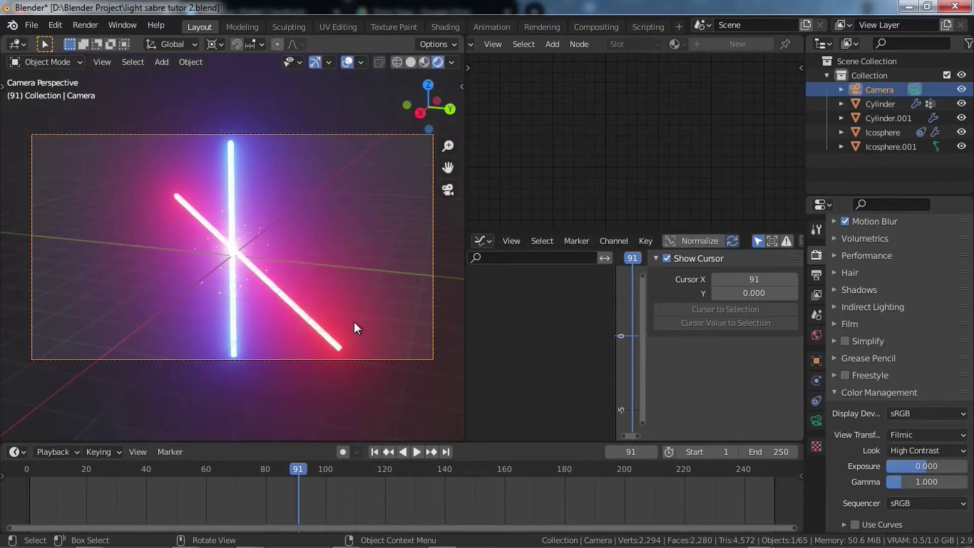
Render the image at frame 91, examine the motion-blurred sparks up close and close the render window
key("F12")
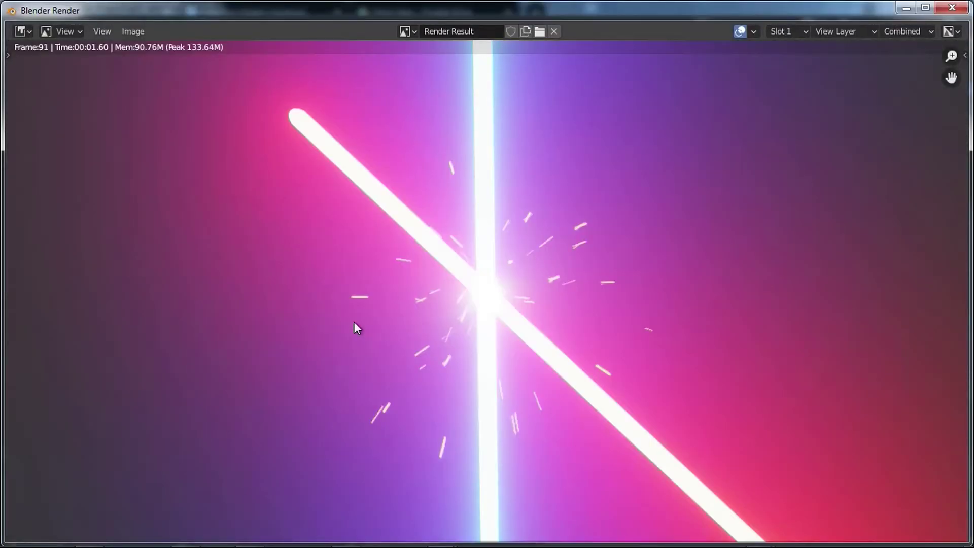
middle_click_drag(506, 313, 440, 327)
scroll(440, 327, "up", 3)
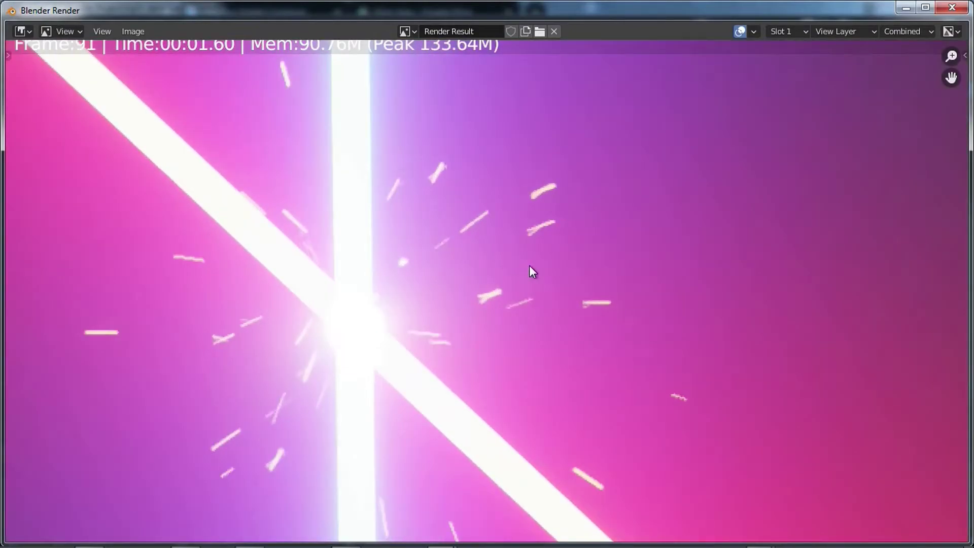
scroll(374, 363, "down", 5)
scroll(456, 393, "up", 3)
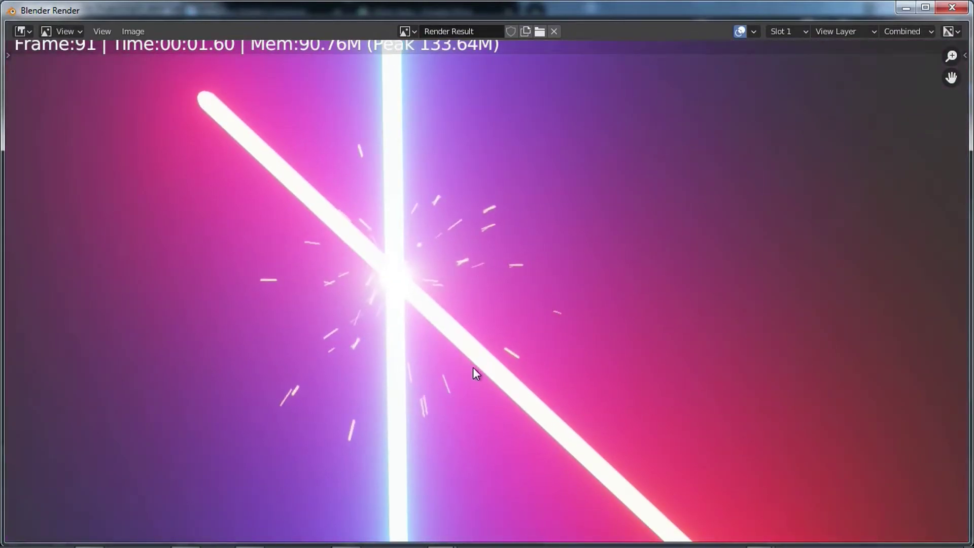
scroll(473, 367, "up", 2)
scroll(510, 394, "down", 5)
middle_click_drag(466, 294, 476, 336)
scroll(477, 336, "up", 1)
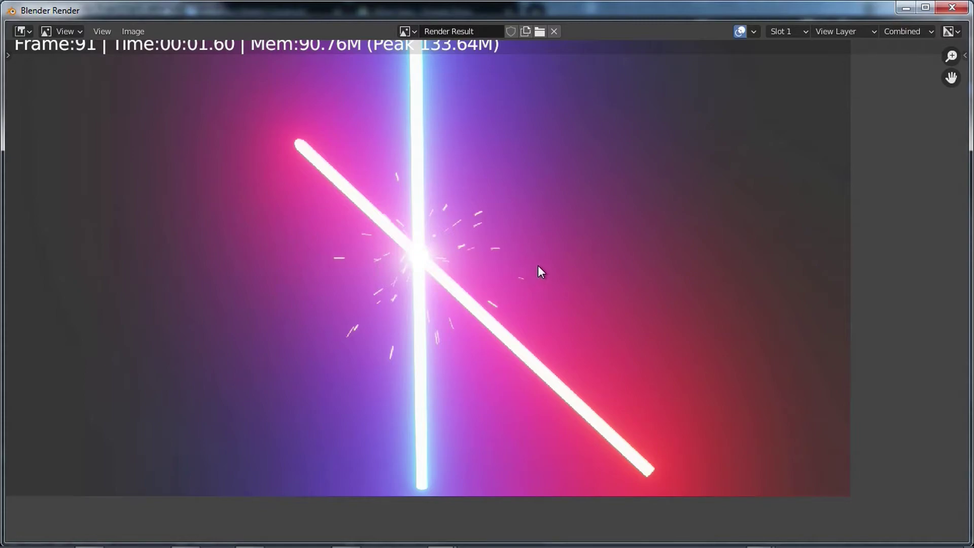
left_click(946, 11)
Play the animation through the camera up to frame 183, then leave the camera view and switch to solid shading
key("space")
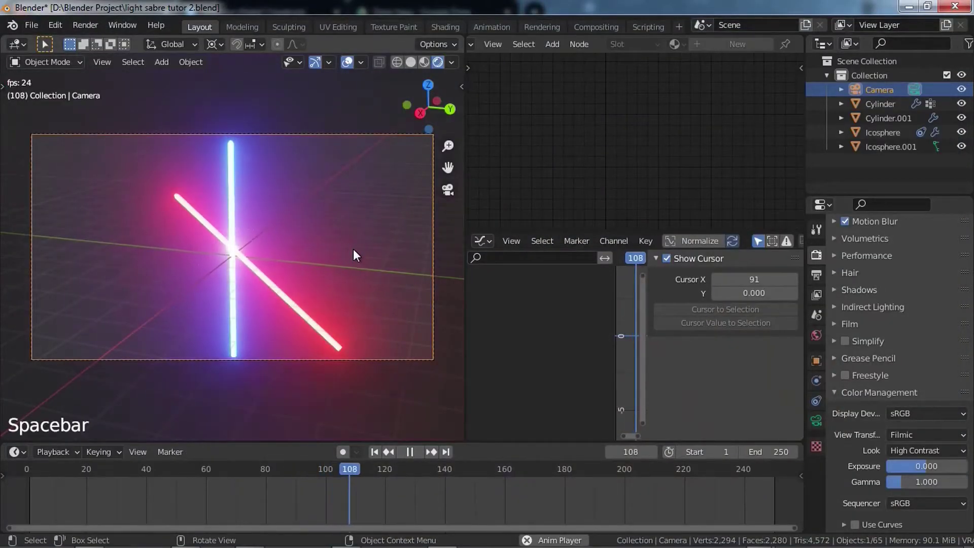
scroll(234, 364, "down", 2)
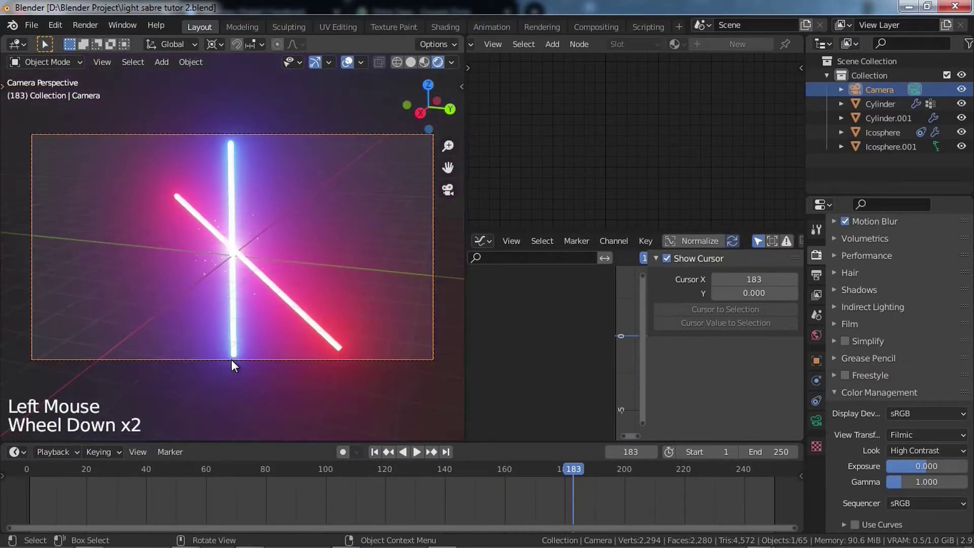
middle_click_drag(231, 359, 197, 321)
scroll(197, 322, "up", 2)
left_click(231, 336)
key("z")
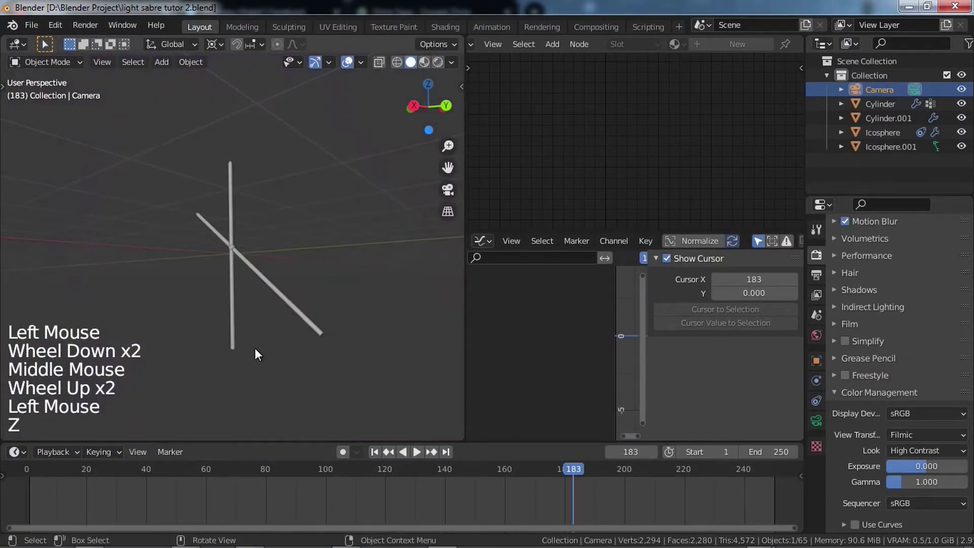
middle_click_drag(255, 348, 219, 353)
left_click(233, 327)
scroll(242, 355, "up", 2)
key("g")
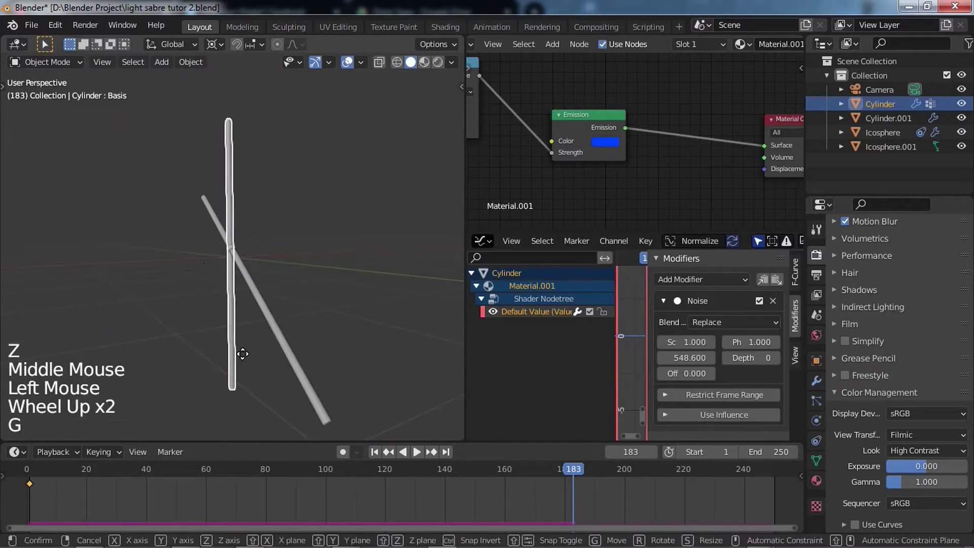
right_click(201, 316)
scroll(201, 316, "down", 1)
scroll(223, 337, "down", 1)
middle_click_drag(245, 358, 264, 94, "shift")
scroll(242, 267, "down", 5)
key("g")
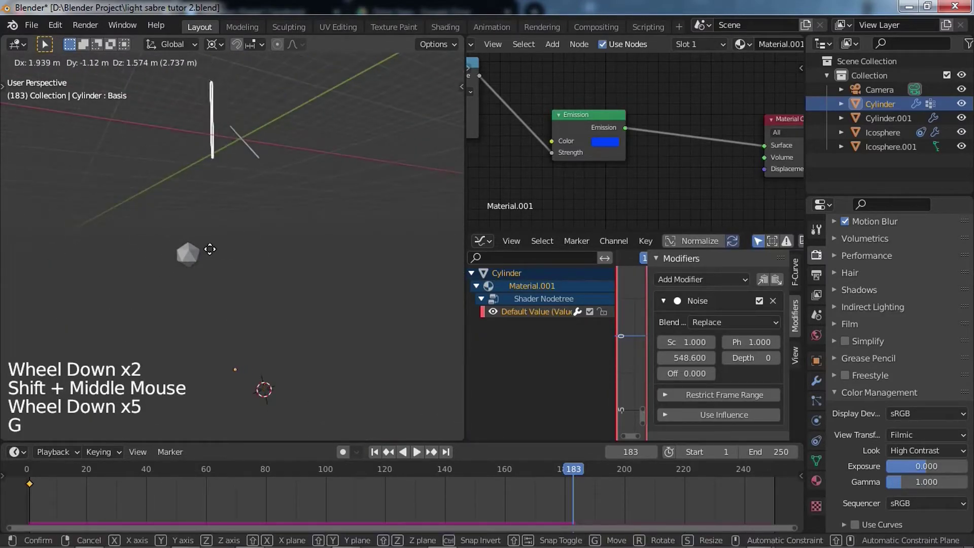
right_click(231, 270)
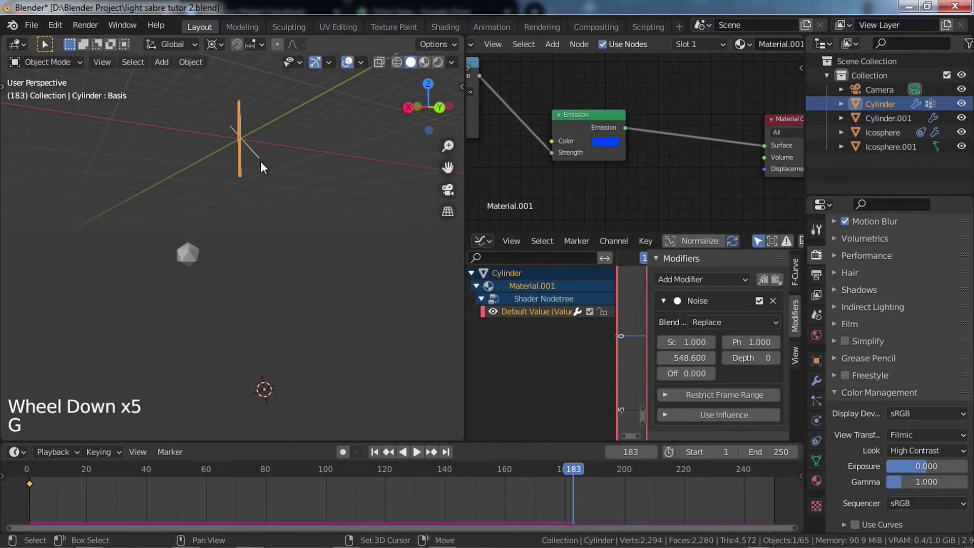
middle_click_drag(260, 160, 248, 235, "shift")
scroll(248, 236, "up", 4)
middle_click_drag(241, 157, 248, 213, "shift")
scroll(248, 213, "up", 3)
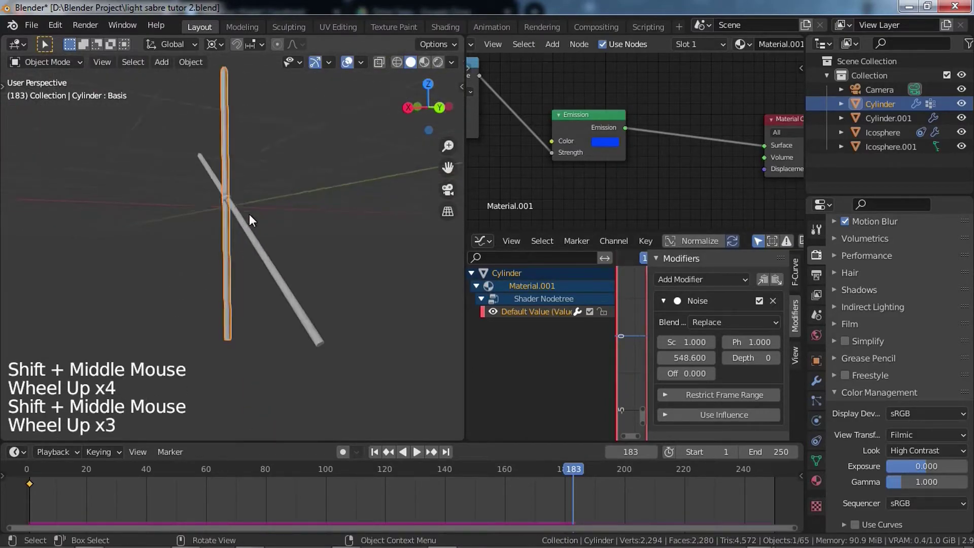
Add an armature and move it up close to the two crossed cylinders
scroll(249, 214, "up", 1)
key("shift+a")
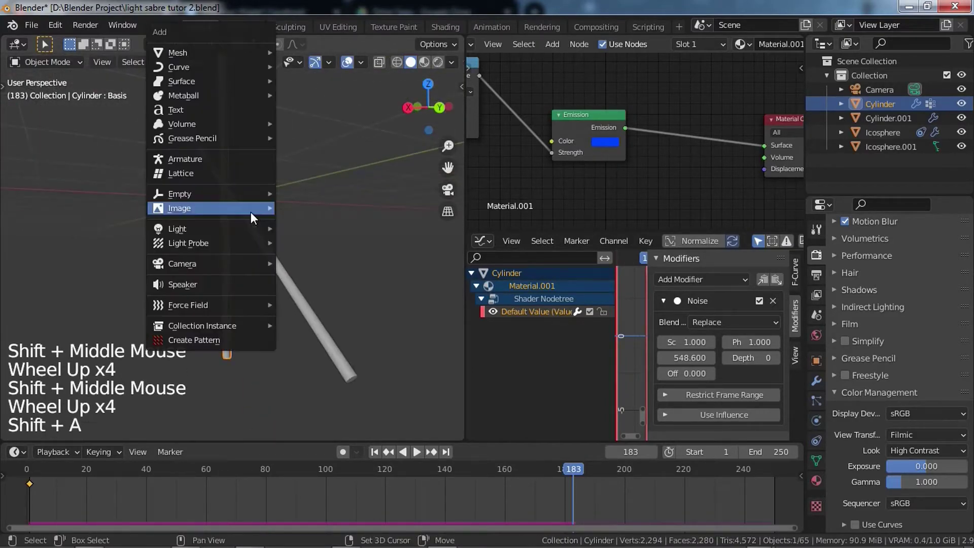
left_click(240, 163)
scroll(243, 168, "down", 4)
scroll(280, 218, "down", 6)
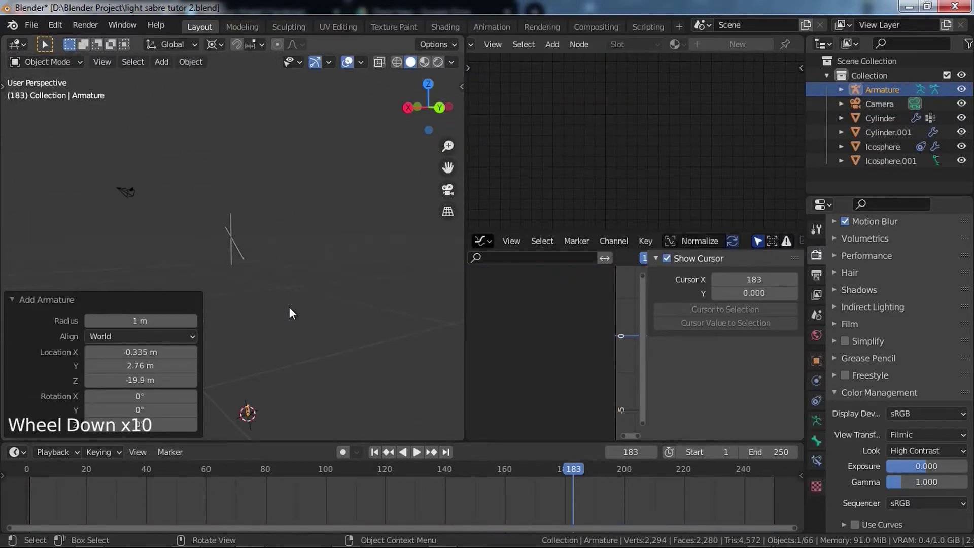
key("g")
left_click(260, 190)
In Edit Mode, select the edge loop at the vertical cylinder's lower end and snap the 3D cursor to it
scroll(243, 233, "up", 7)
scroll(244, 304, "up", 2)
middle_click_drag(260, 324, 263, 299, "shift")
middle_click_drag(263, 299, 233, 287)
left_click(227, 296)
key("Tab")
scroll(233, 285, "up", 3)
left_click_drag(207, 318, 250, 288)
middle_click_drag(244, 300, 200, 266)
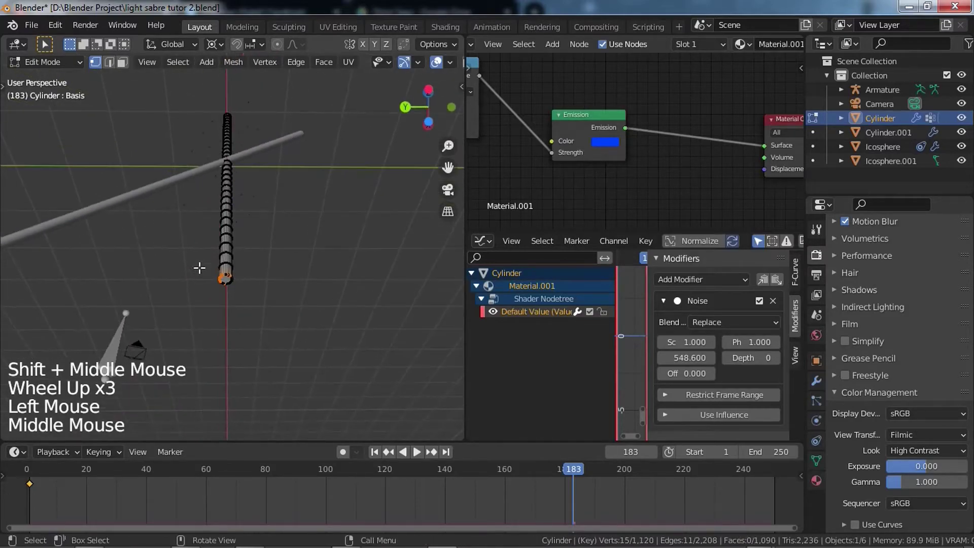
scroll(230, 296, "up", 2)
left_click(226, 296, "alt")
middle_click_drag(226, 296, 230, 291, "shift")
middle_click_drag(231, 291, 280, 262)
key("shift+s")
left_click(257, 300)
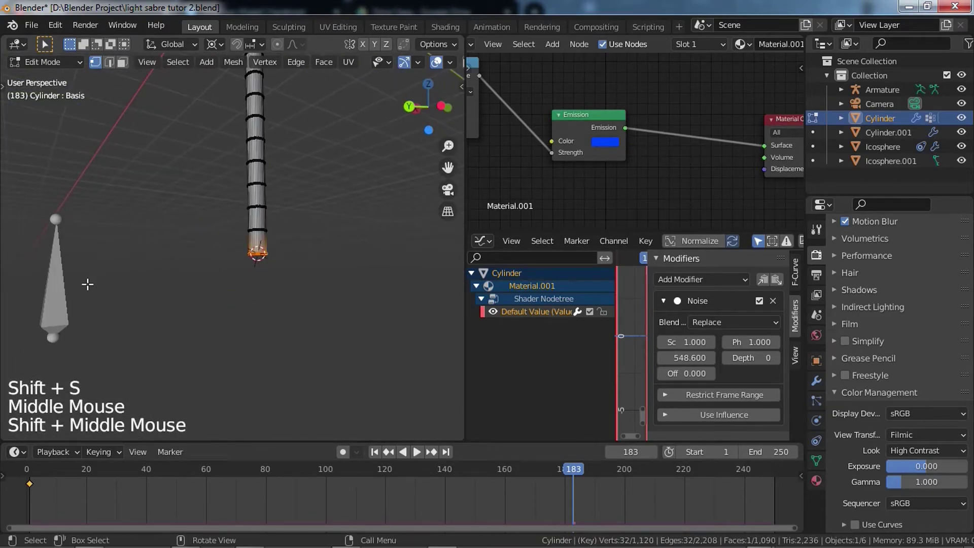
Return to Object Mode and snap the armature to the 3D cursor at the vertical cylinder's lower end
key("Tab")
left_click(62, 297)
key("shift+s")
left_click(158, 242)
middle_click_drag(158, 240, 340, 282, "shift")
scroll(355, 261, "up", 2)
scroll(355, 260, "up", 1)
middle_click_drag(340, 282, 335, 283)
middle_click_drag(334, 283, 329, 284)
left_click(242, 290)
scroll(244, 271, "down", 5)
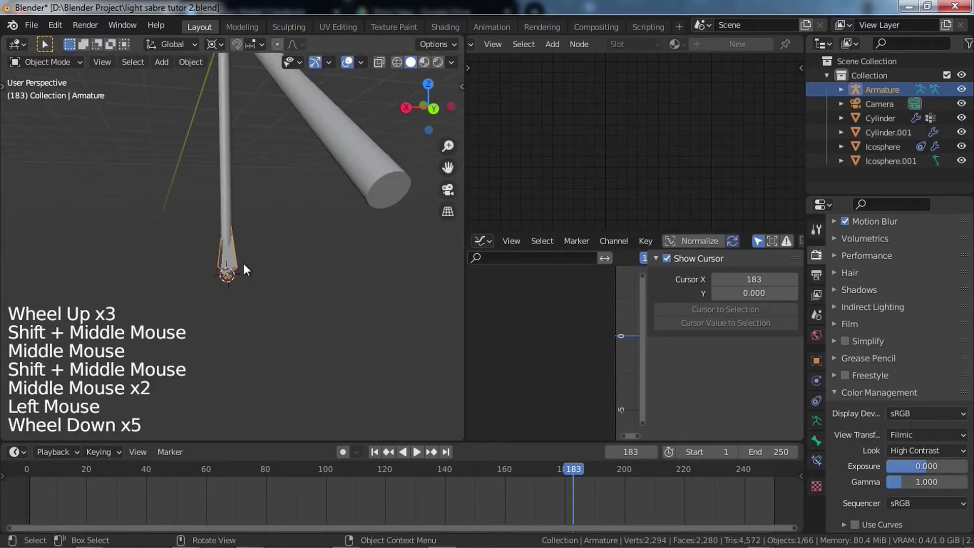
Parent the vertical cylinder to the armature using Armature Deform With Empty Groups
middle_click_drag(239, 173, 233, 196, "shift")
middle_click_drag(239, 256, 256, 189)
middle_click_drag(242, 101, 243, 167, "shift")
middle_click_drag(250, 254, 256, 234, "shift")
middle_click_drag(256, 234, 310, 229)
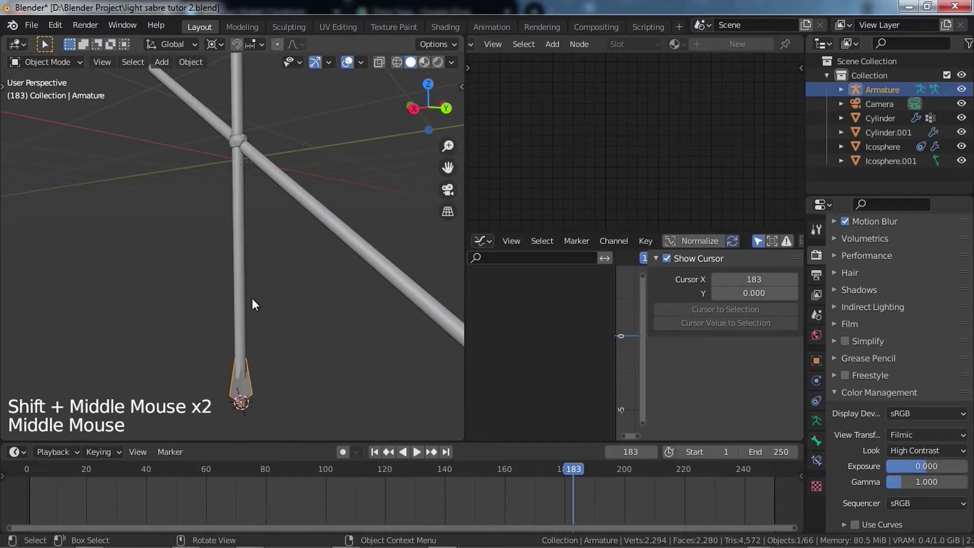
left_click(236, 299)
left_click(253, 393, "shift")
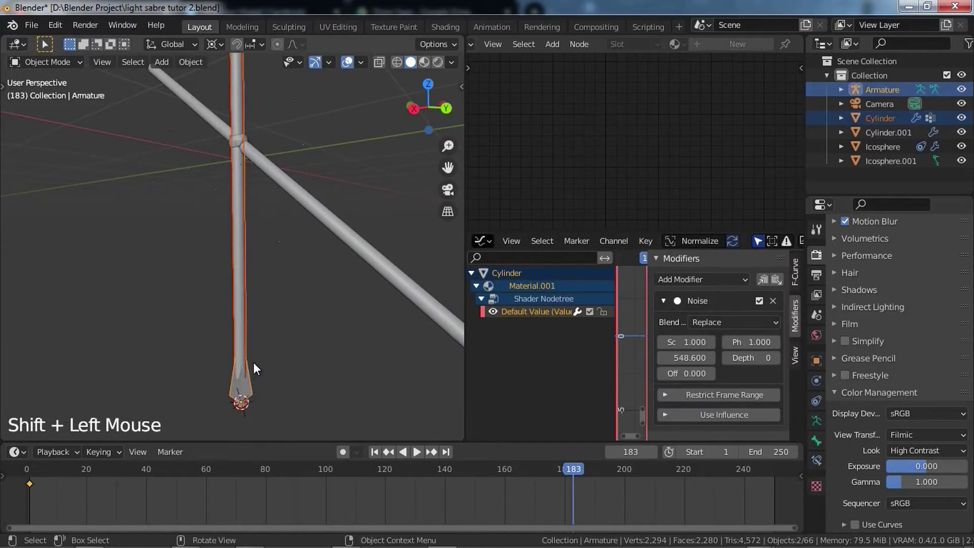
key("ctrl+p")
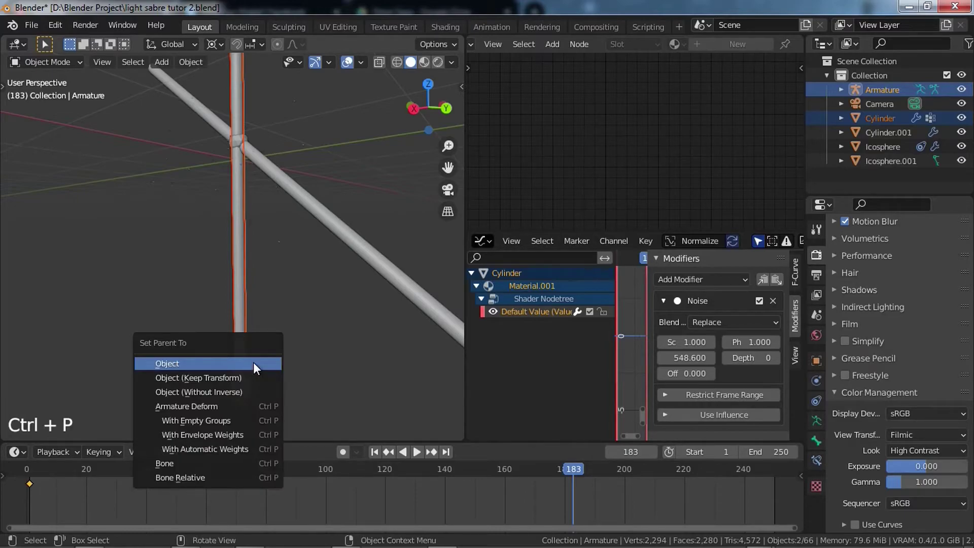
left_click(221, 424)
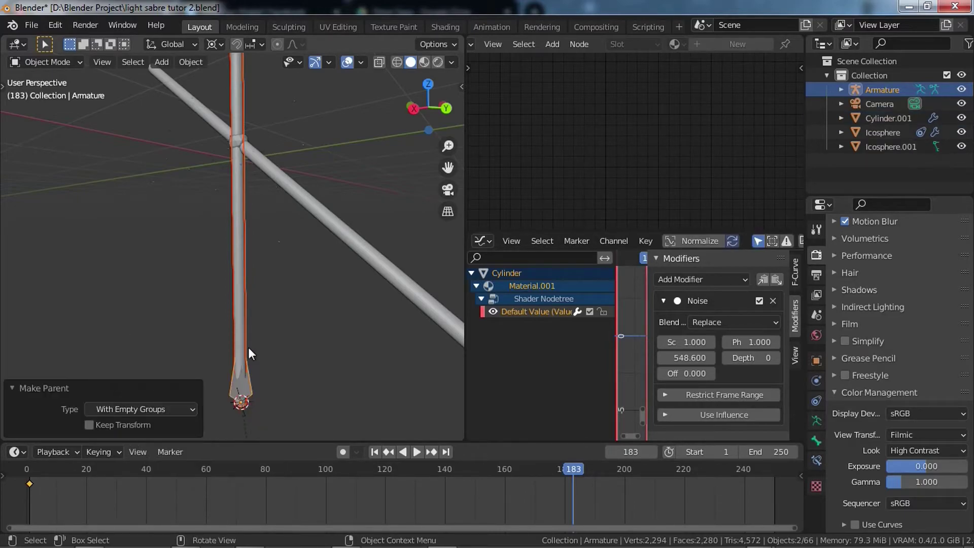
Assign all of the vertical cylinder's vertices to the Bone vertex group and return to Object Mode
left_click(242, 311)
key("Tab")
key("a")
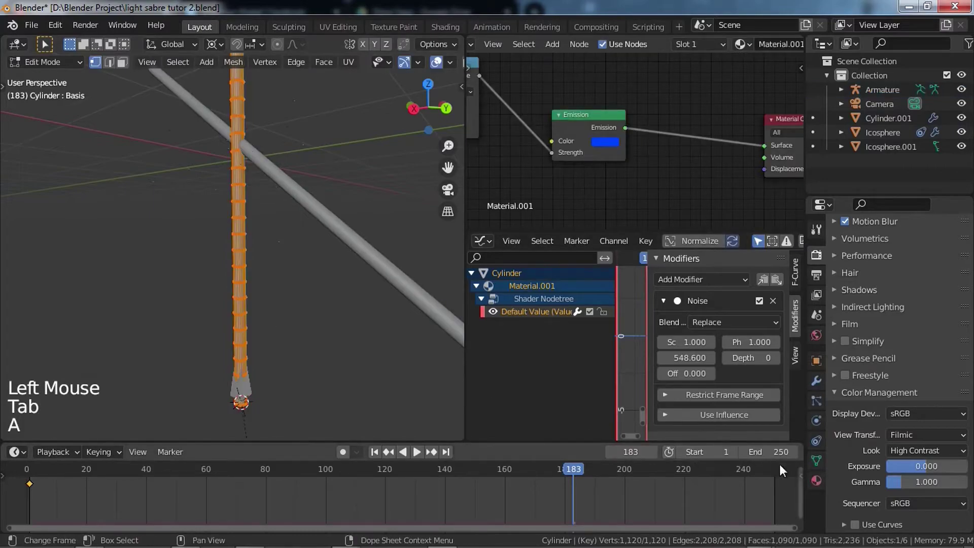
left_click(813, 456)
scroll(871, 367, "up", 9)
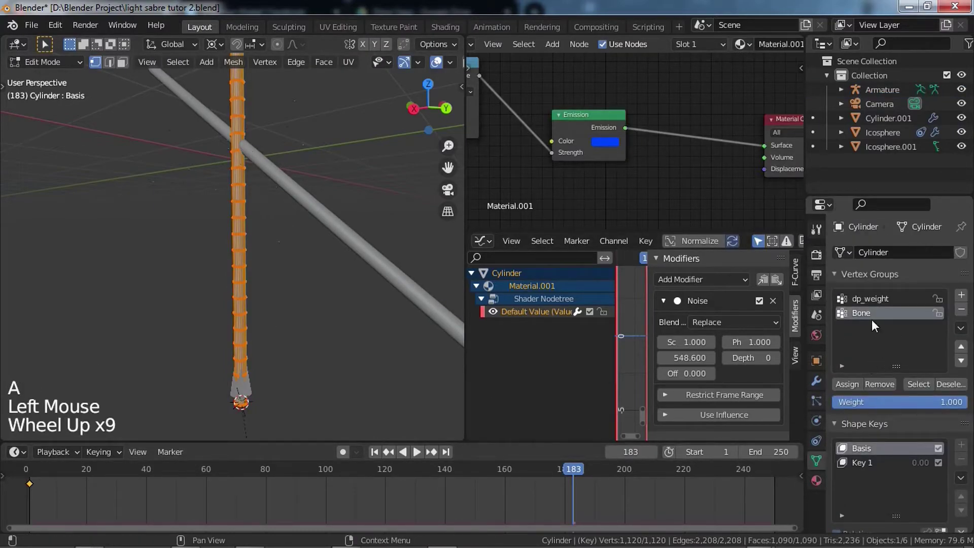
left_click(871, 313)
left_click(847, 384)
key("Tab")
Put the armature in Pose Mode and try moving its bone together with the attached cylinder
left_click(248, 389)
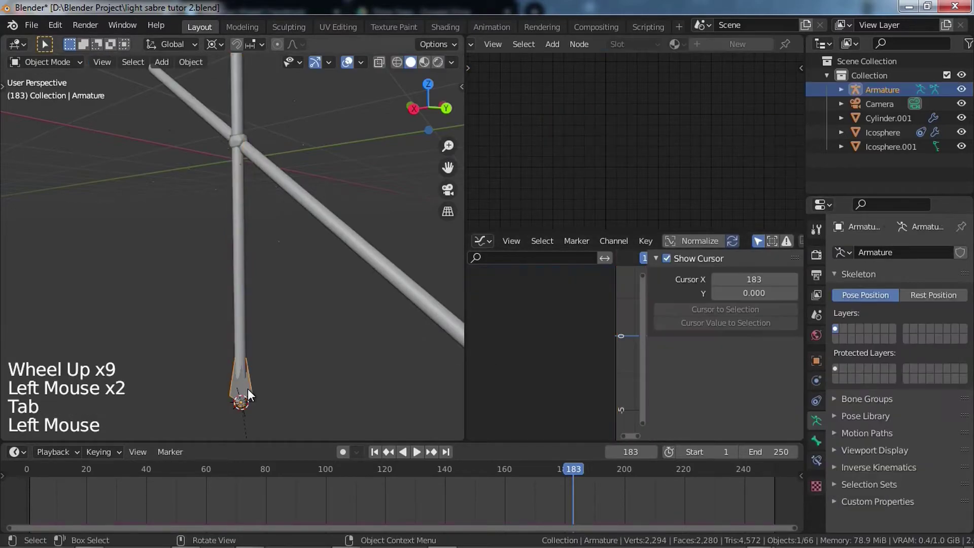
key("ctrl+Tab")
left_click(250, 388)
scroll(256, 388, "down", 4)
mouse_move(259, 388)
middle_mouse_down()
mouse_move(266, 386)
mouse_move(256, 369)
middle_mouse_up()
key("g")
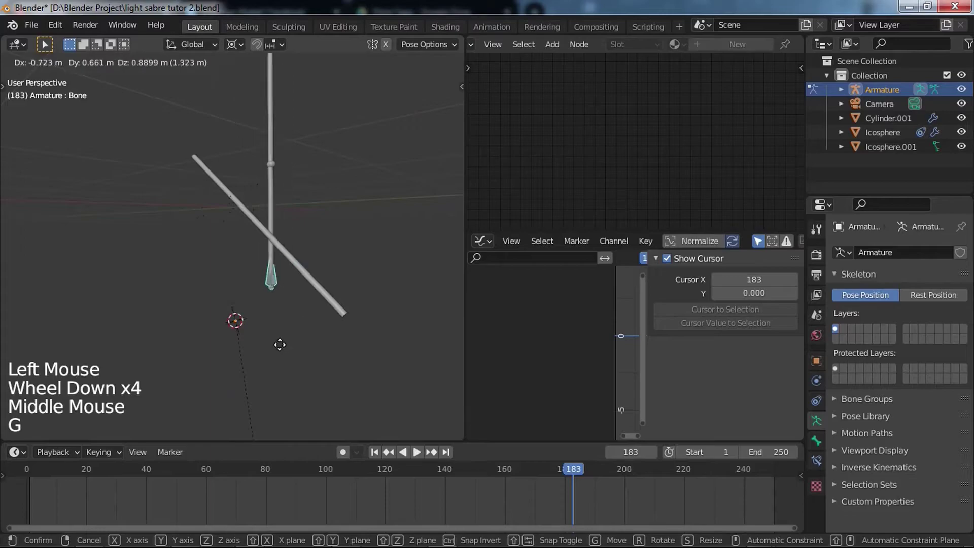
left_click(249, 379)
scroll(250, 380, "down", 6)
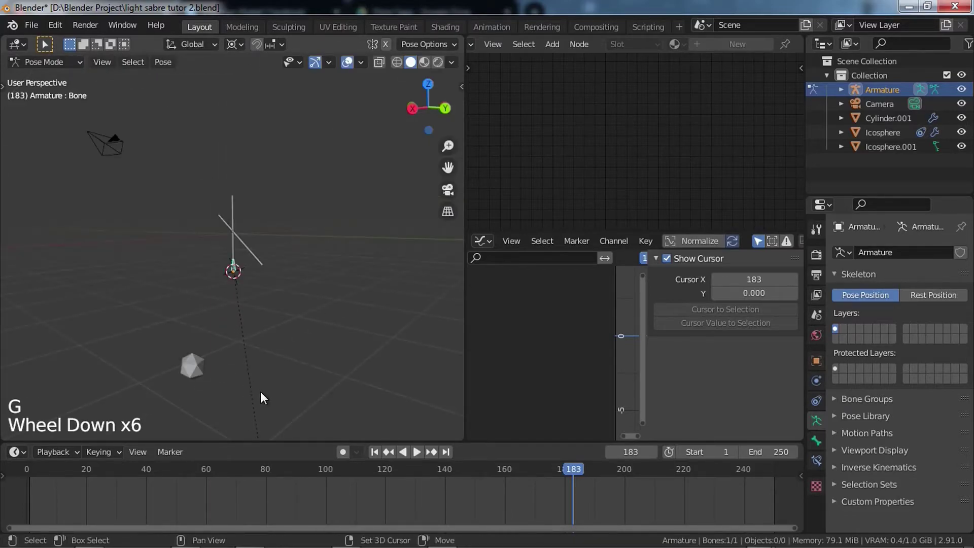
Move the armature's bone so that the vertical cylinder shifts sideways along the diagonal one
middle_click_drag(260, 391, 245, 321, "shift")
scroll(245, 327, "down", 3)
key("g")
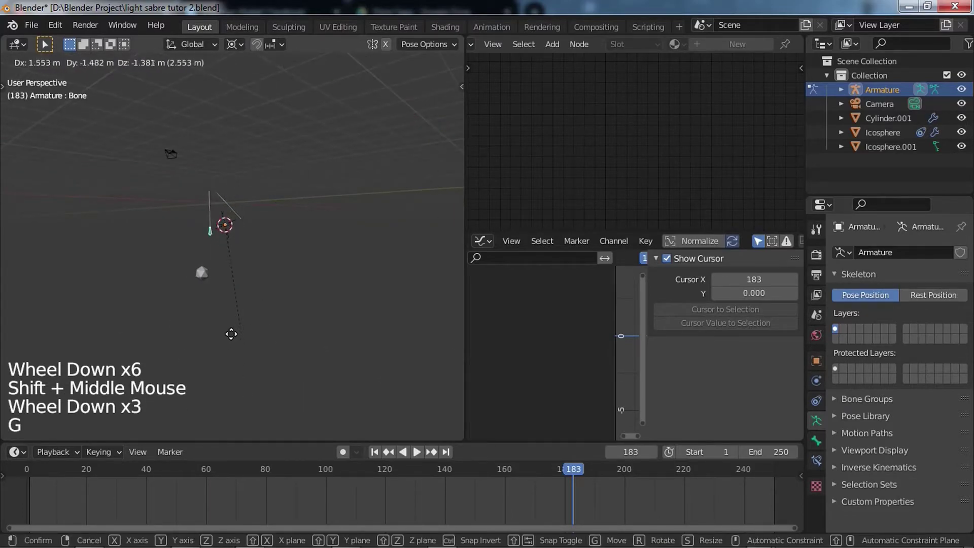
left_click(251, 340)
scroll(240, 346, "up", 5)
scroll(240, 345, "up", 4)
middle_click_drag(193, 254, 253, 321, "shift")
key("g")
left_click(248, 282)
Play the animation and examine up close whether the contact spark follows the crossing of the two cylinders
key("space")
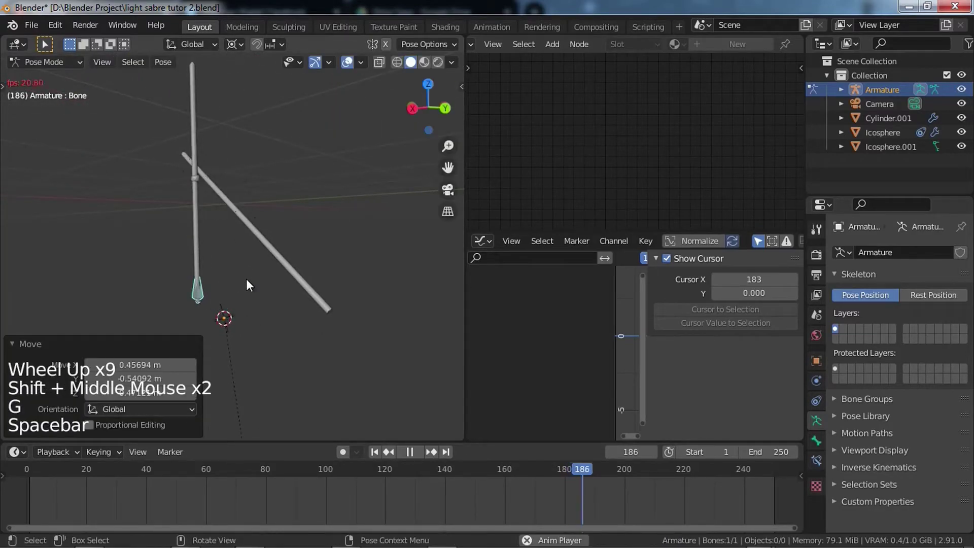
middle_click_drag(246, 272, 248, 289, "shift")
middle_click_drag(249, 289, 239, 233)
scroll(251, 305, "up", 2)
scroll(231, 214, "up", 3)
left_click(325, 256)
key("g")
left_click(309, 255)
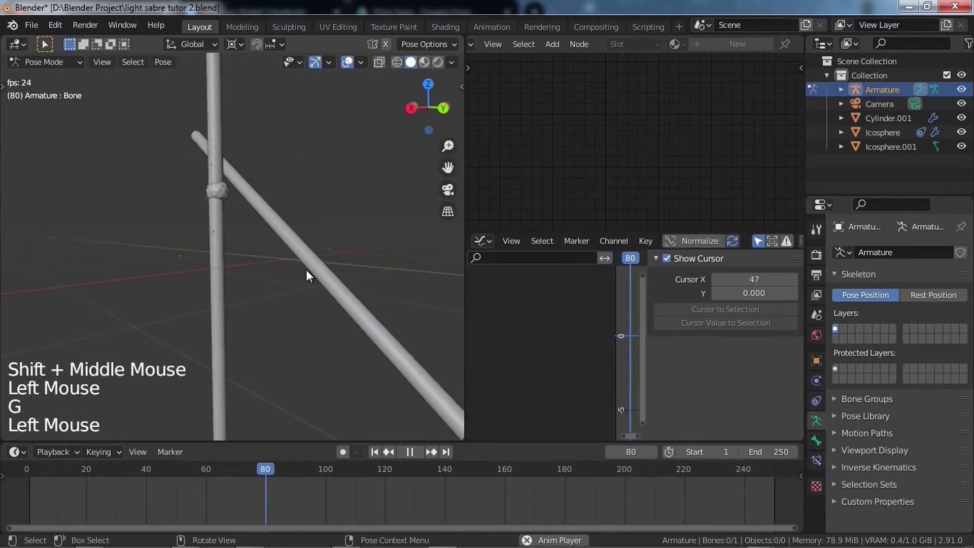
Return to Object Mode and move the diagonal cylinder down and clear of the vertical one during playback
key("ctrl+Tab")
left_click(306, 270)
key("g")
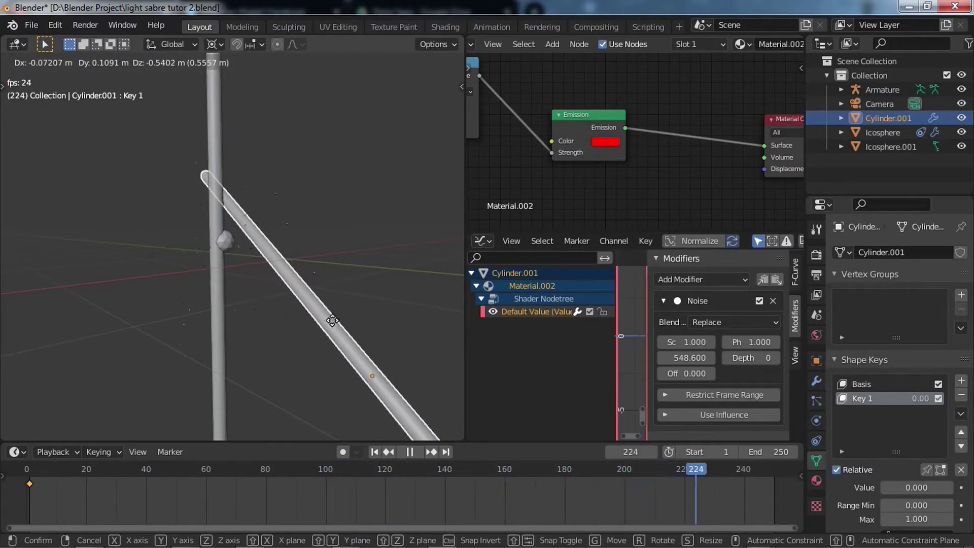
left_click(336, 322)
scroll(337, 321, "down", 4)
middle_click_drag(244, 303, 271, 296)
scroll(266, 300, "up", 3)
scroll(248, 308, "up", 2)
key("g")
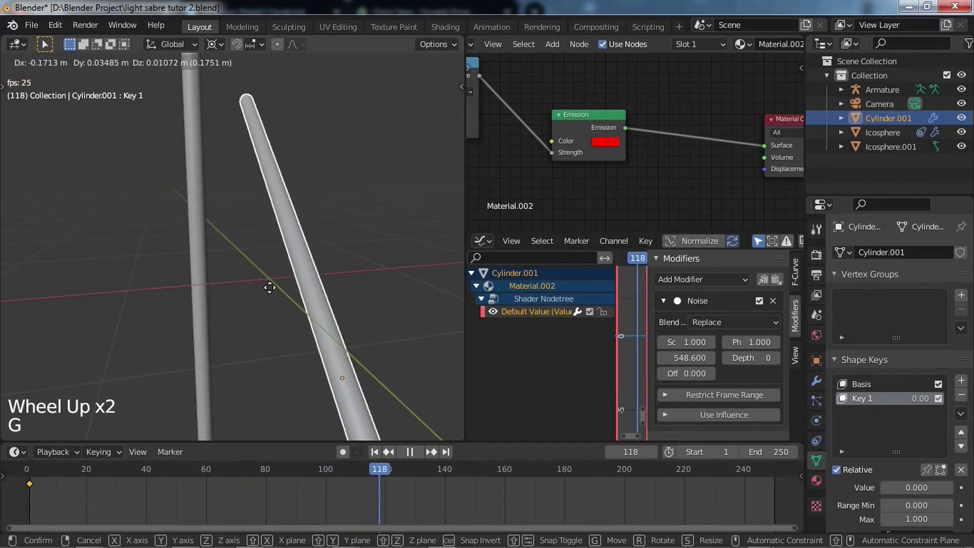
left_click(274, 288)
Check the vertical cylinder's physics settings and move its Armature modifier above the Dynamic Paint modifier
left_click(204, 251)
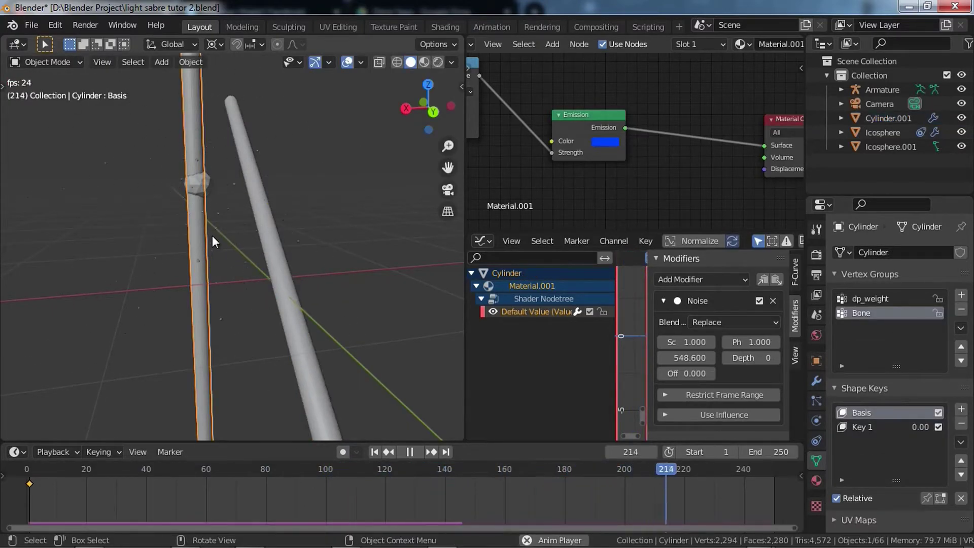
left_click(814, 438)
left_click(816, 420)
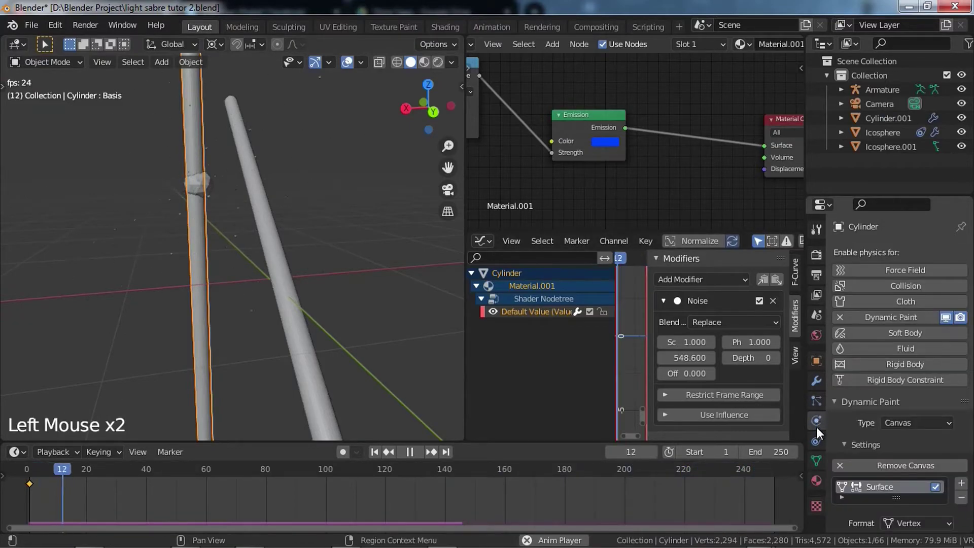
scroll(911, 435, "down", 4)
scroll(908, 426, "up", 2)
left_click(820, 429)
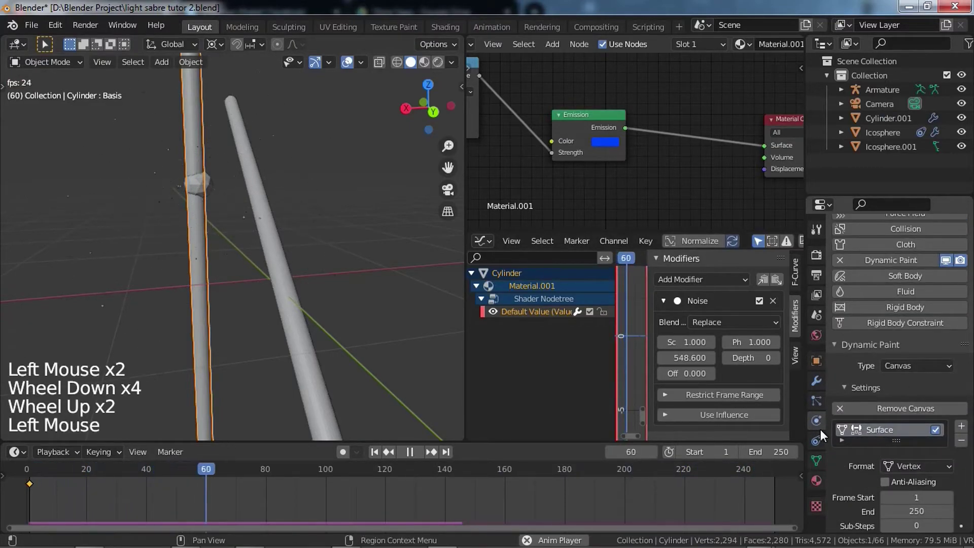
left_click(817, 420)
scroll(929, 394, "down", 2)
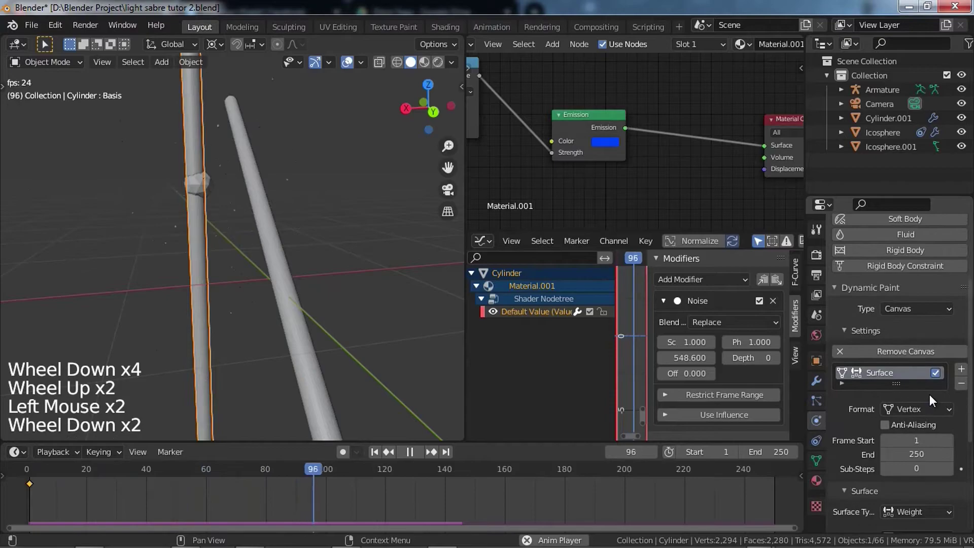
left_click(817, 439)
left_click(814, 420)
left_click(813, 384)
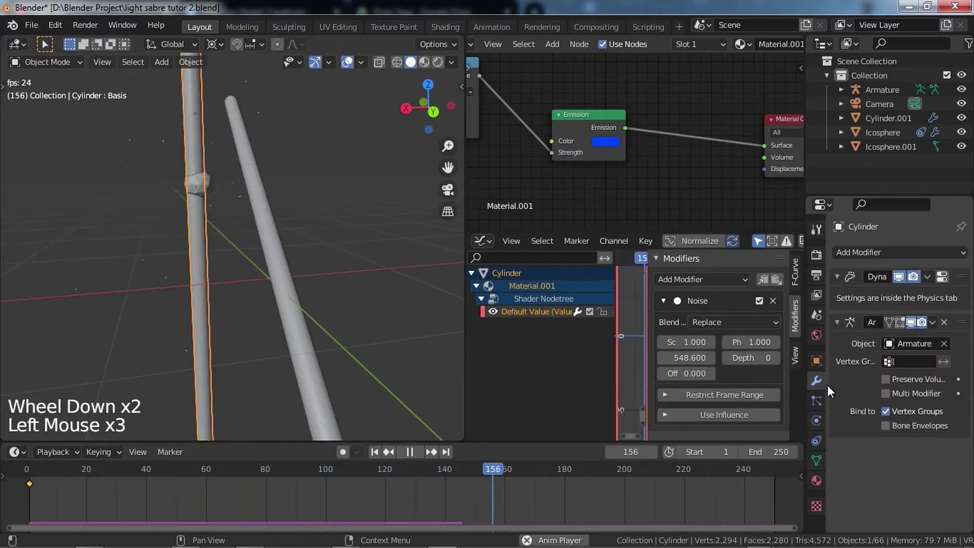
left_click_drag(960, 326, 956, 274)
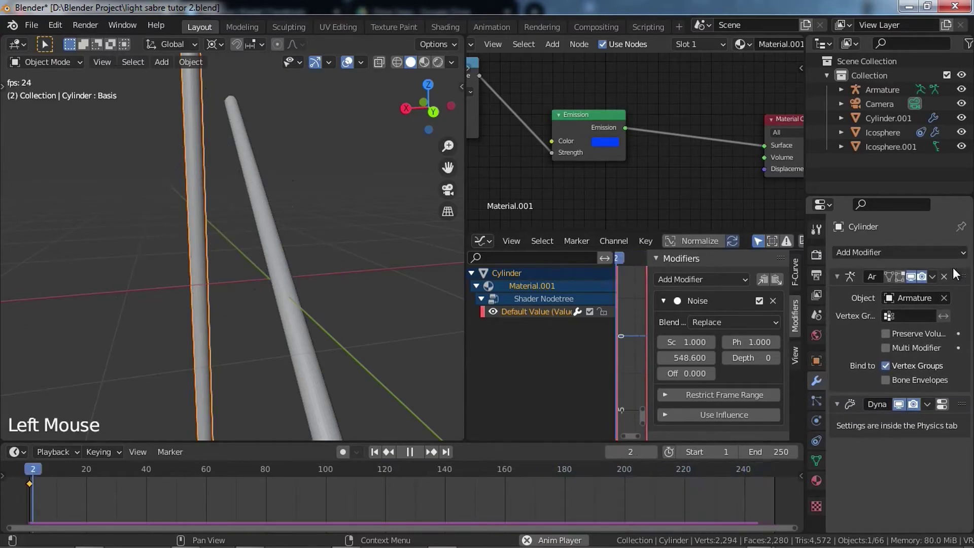
Move the diagonal cylinder back into contact with the vertical cylinder to test the spark
scroll(260, 304, "down", 3)
scroll(259, 315, "up", 3)
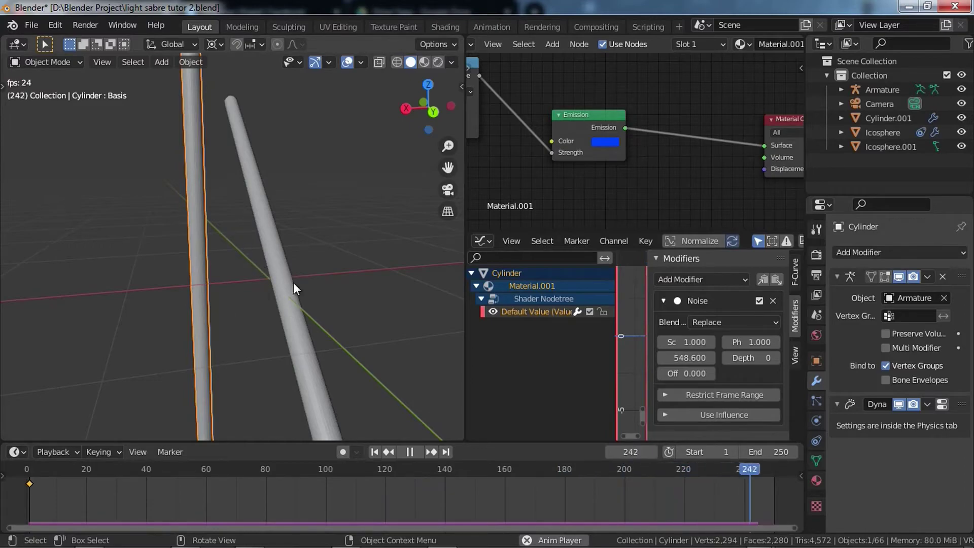
scroll(232, 319, "down", 3)
scroll(236, 324, "up", 3)
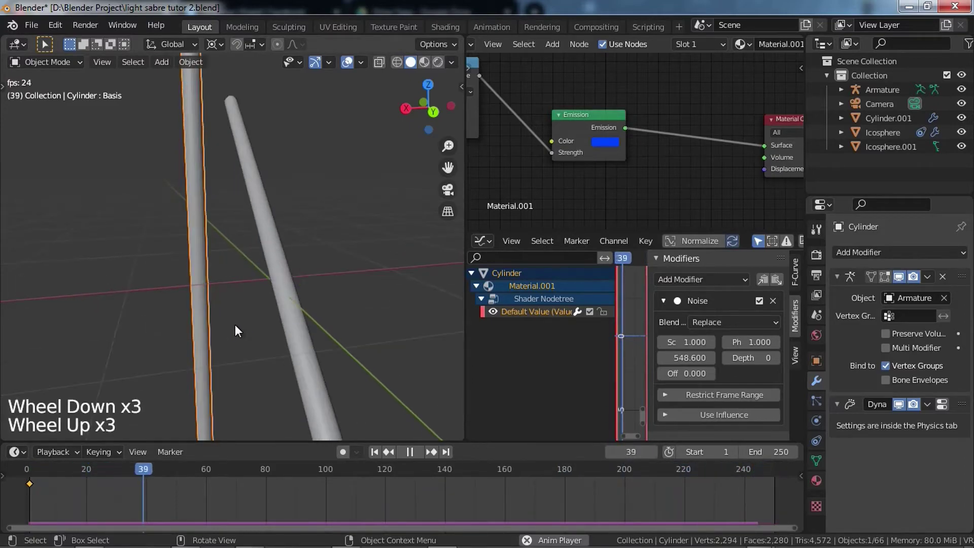
scroll(235, 324, "down", 4)
left_click(256, 290)
key("g")
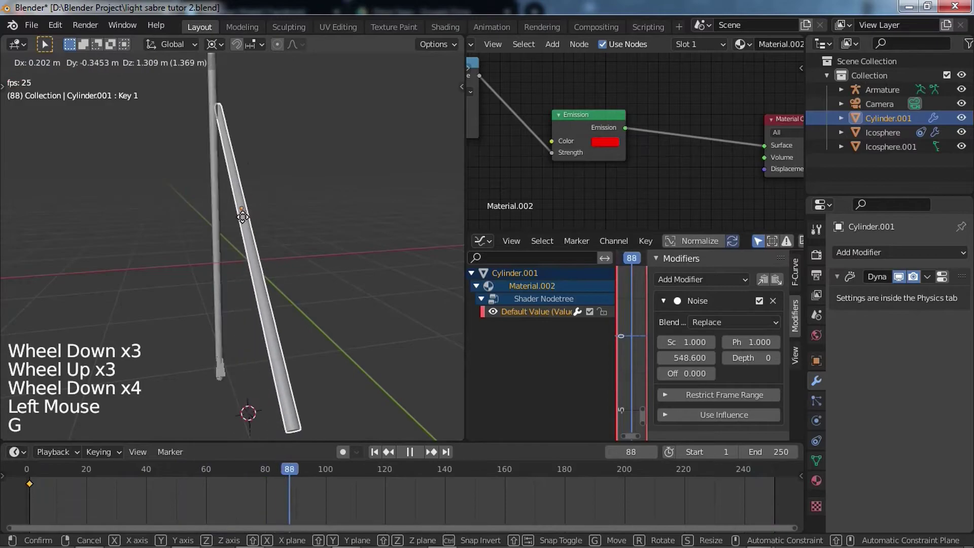
middle_click(257, 224)
scroll(303, 238, "up", 3)
Reposition the diagonal cylinder across the vertical one, ending with a move of X 0.3155 m, Y -1.1934 m, Z 0.71433 m
key("g")
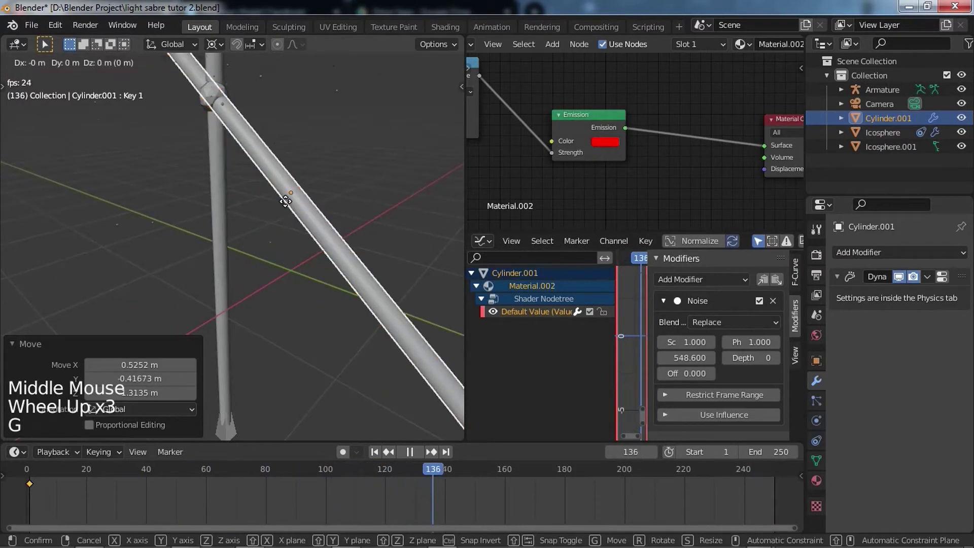
left_click(393, 228)
scroll(310, 249, "down", 2)
middle_click_drag(311, 248, 322, 342, "shift")
key("g")
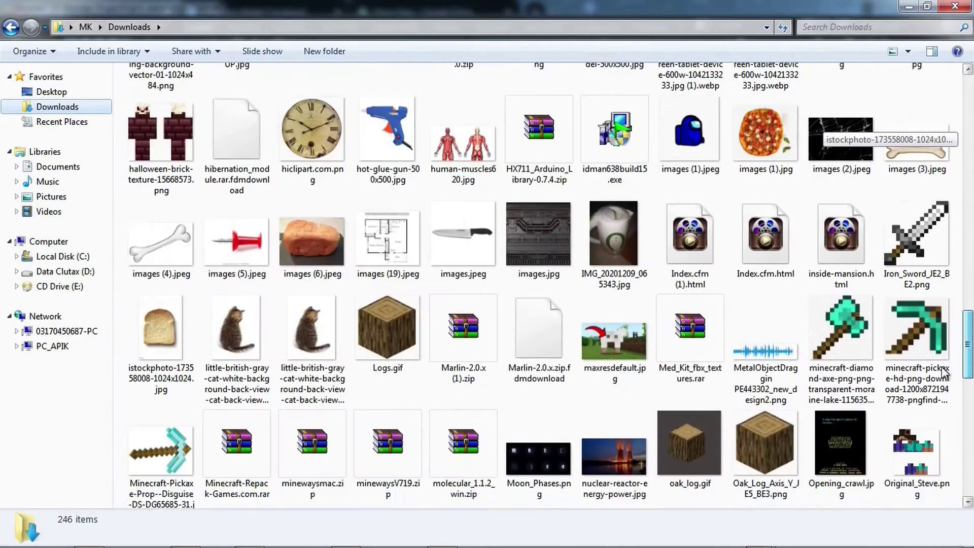
scroll(942, 406, "down", 5)
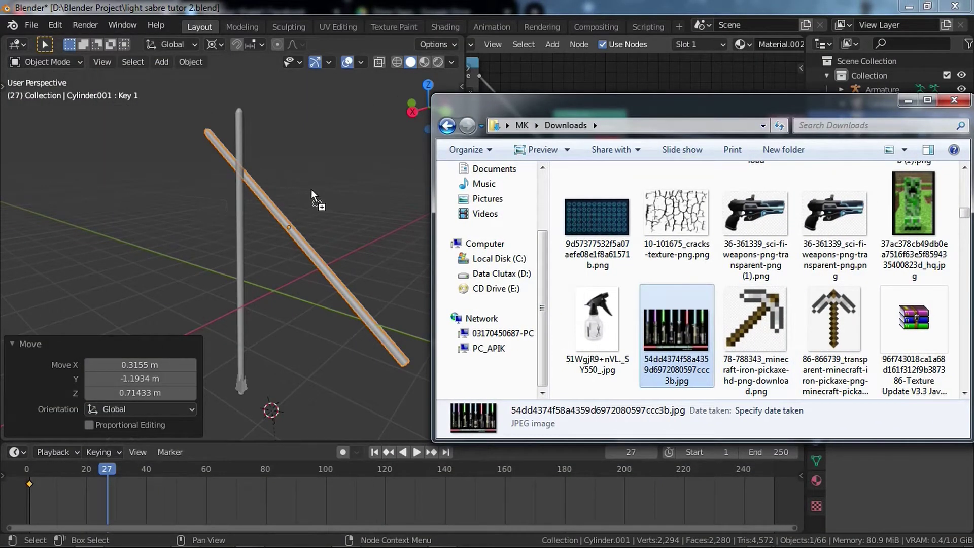
left_click_drag(312, 193, 313, 194)
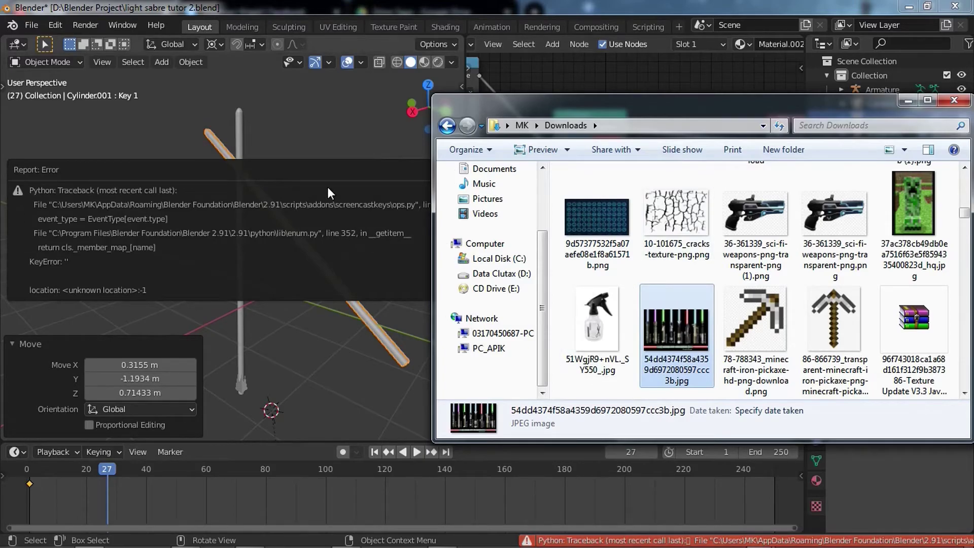
left_click(317, 172)
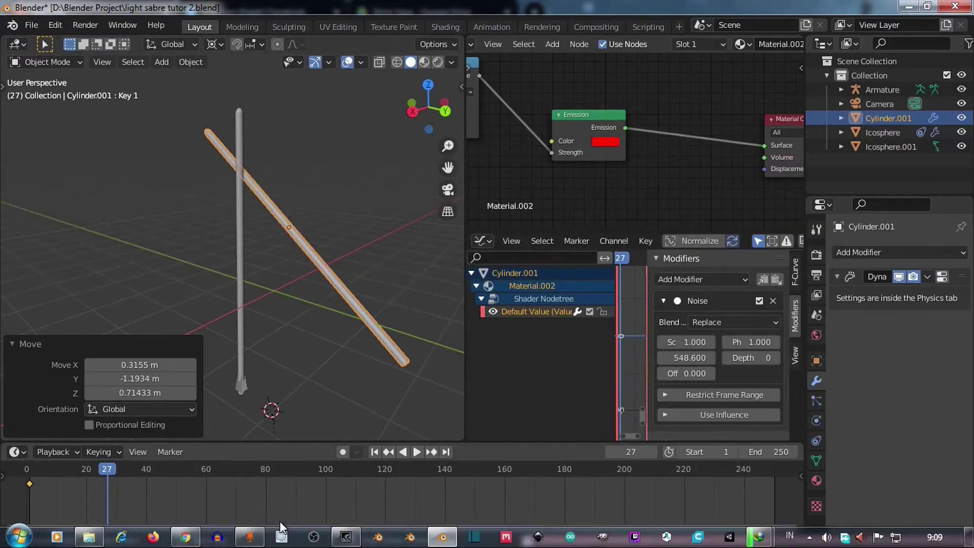
left_click(349, 331)
left_click(239, 316)
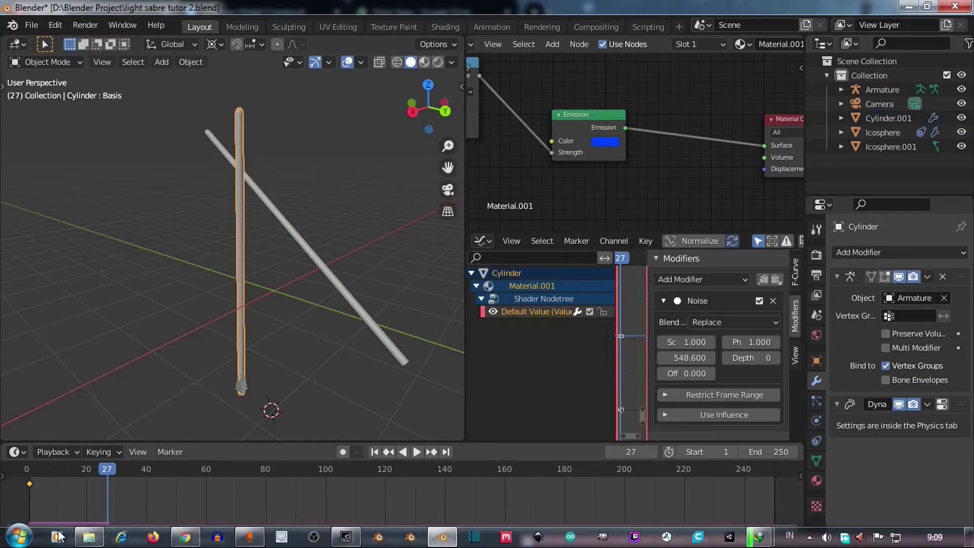
left_click(84, 538)
left_click_drag(676, 330, 288, 337)
left_click(320, 236)
middle_click_drag(319, 236, 329, 350)
left_click(315, 327)
key("alt+g")
key("alt+r")
key("r")
key("y")
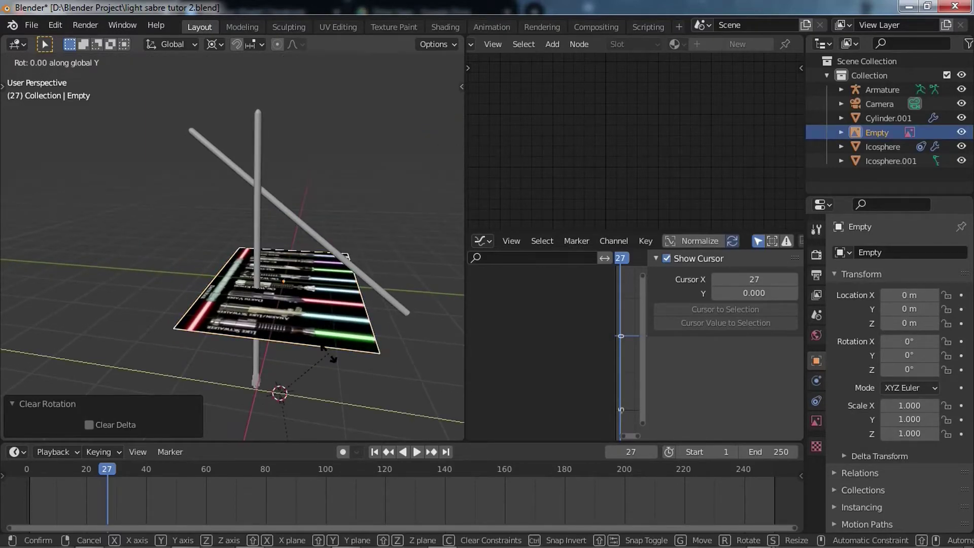
key("x")
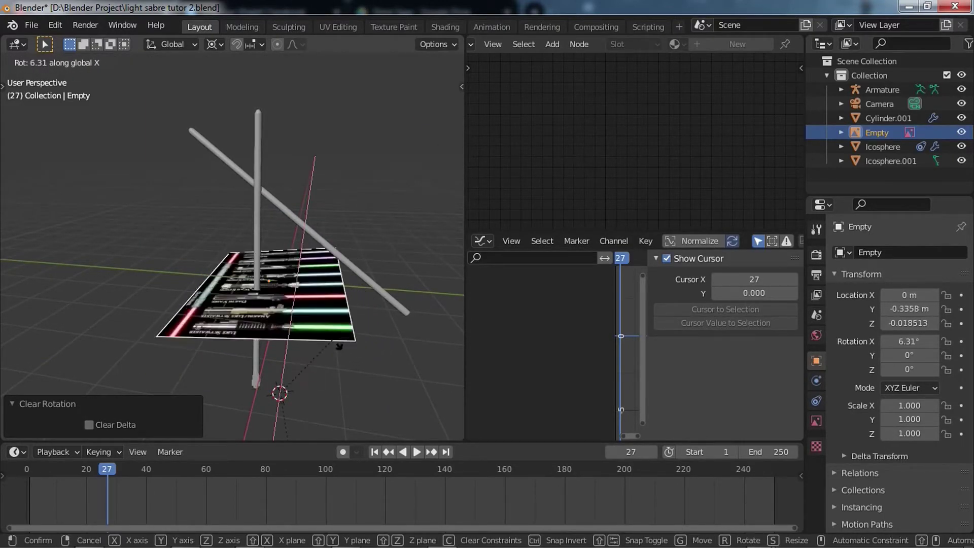
right_click(345, 358)
Set the transform pivot point to Median Point and rotate the reference image 90° about the X axis
left_click(213, 44)
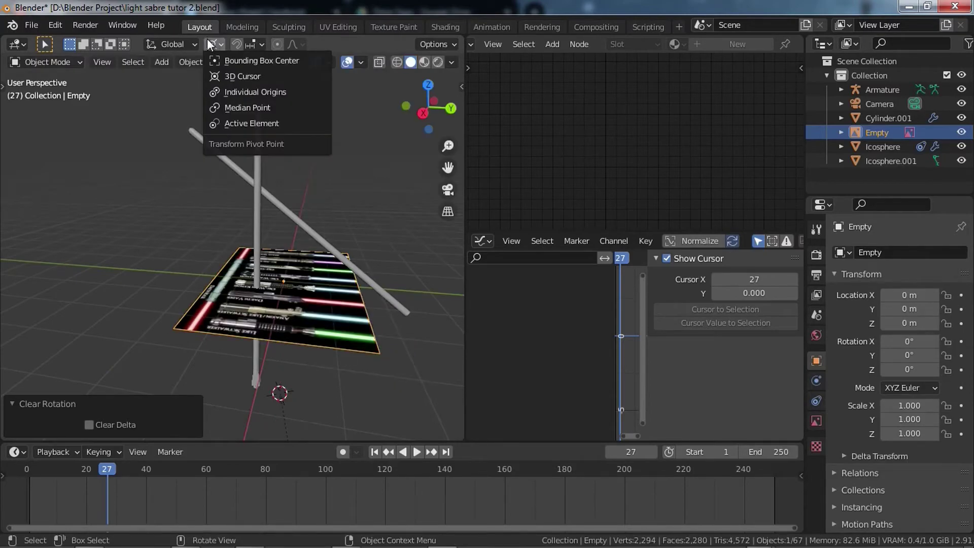
left_click(221, 44)
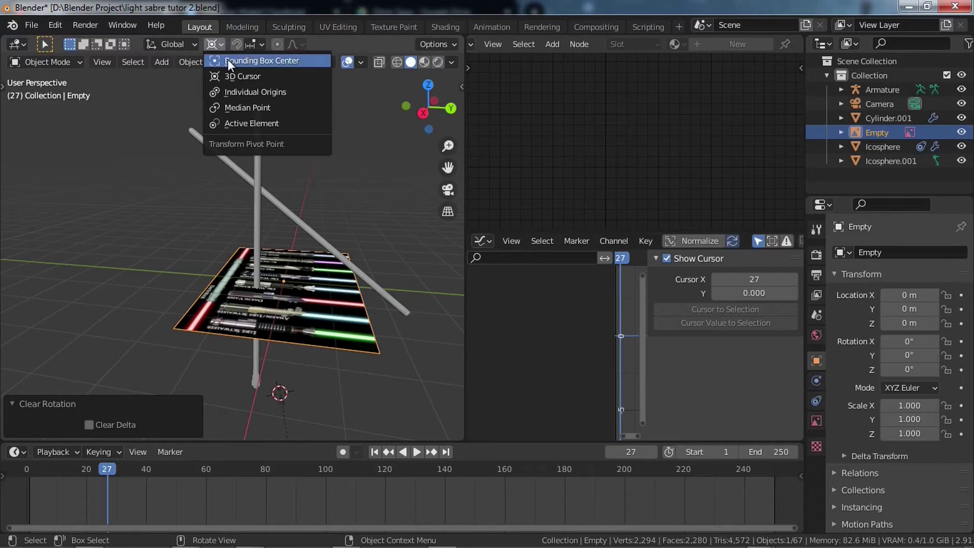
left_click(270, 107)
type("r")
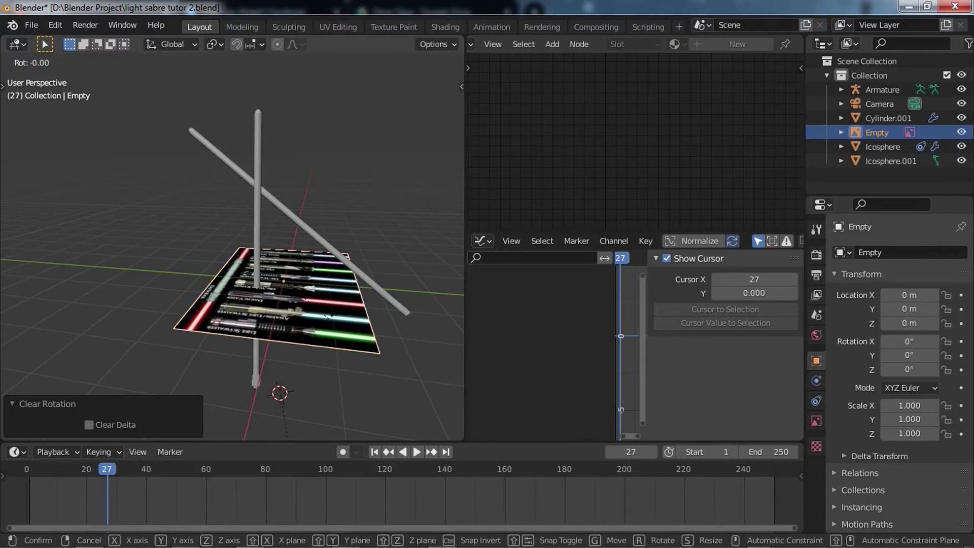
type("x90")
key("Return")
Examine the lightsaber hilts on the upright reference image up close to choose one to model
middle_click_drag(341, 346, 227, 257)
scroll(227, 314, "up", 3)
scroll(227, 258, "up", 3)
middle_click_drag(300, 284, 117, 299, "shift")
middle_click_drag(252, 207, 193, 219, "shift")
scroll(284, 202, "down", 4)
scroll(300, 239, "up", 1)
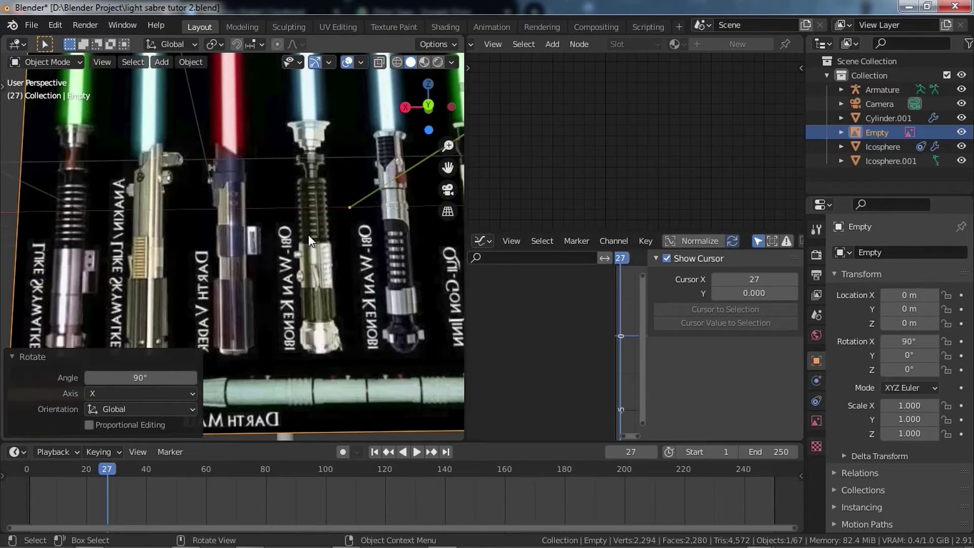
mouse_move(258, 222)
middle_mouse_down("shift")
mouse_move(339, 239)
mouse_move(290, 224)
mouse_move(312, 245)
middle_mouse_up("shift")
scroll(290, 224, "down", 1)
scroll(312, 245, "down", 2)
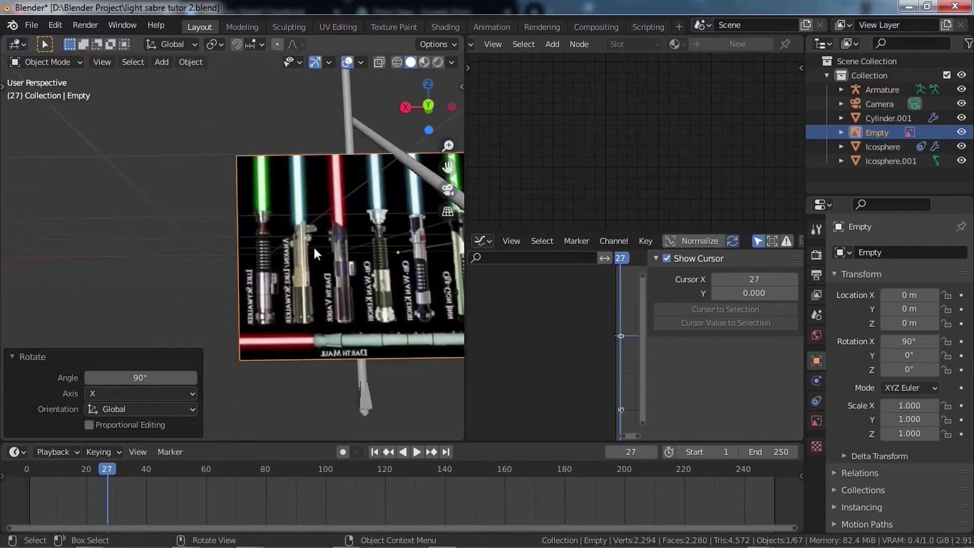
scroll(333, 266, "up", 3)
scroll(312, 270, "down", 1)
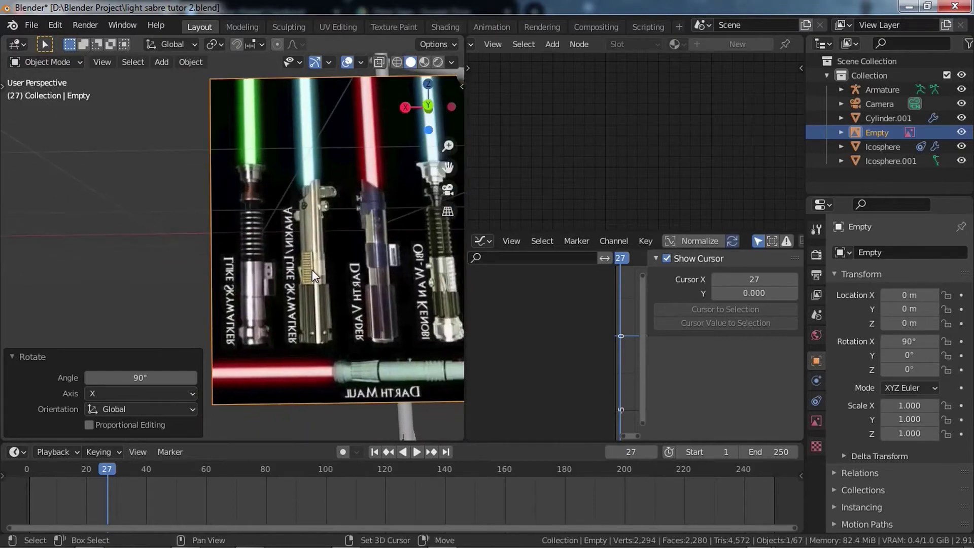
Reset the 3D cursor to the world origin and frame the hilts on the reference image
key("shift+a")
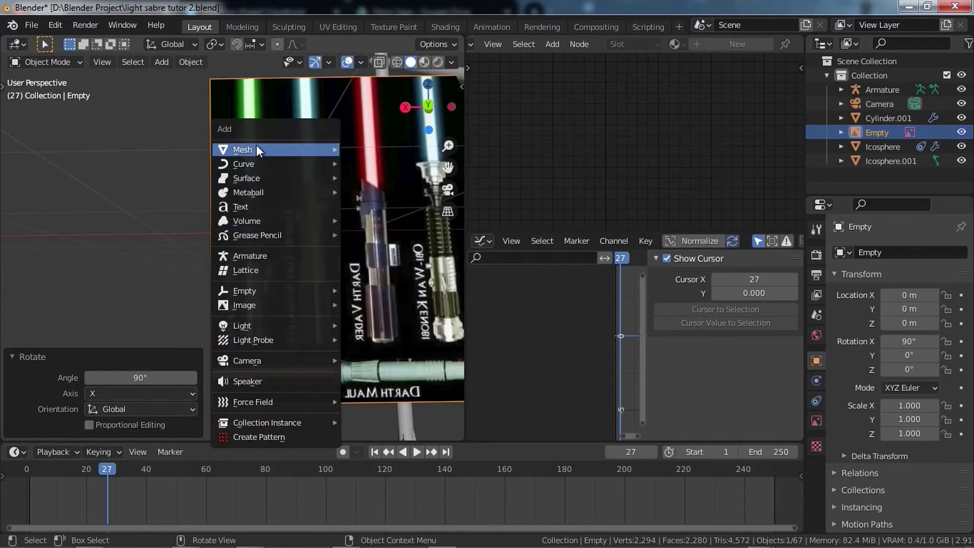
key("Escape")
scroll(327, 249, "down", 2)
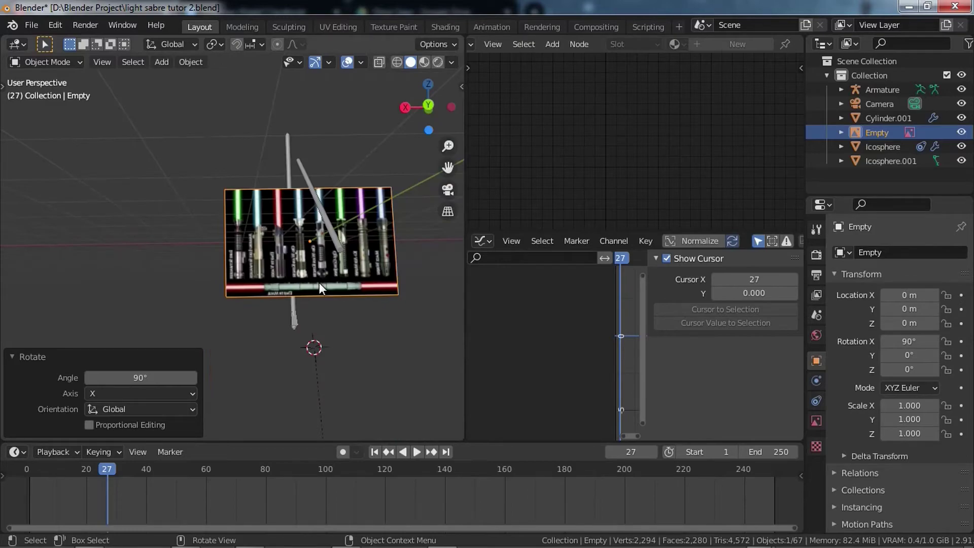
key("shift+c")
scroll(315, 281, "up", 4)
middle_click_drag(321, 225, 243, 379, "shift")
scroll(263, 350, "up", 3)
middle_click_drag(298, 132, 270, 237, "shift")
scroll(270, 216, "up", 2)
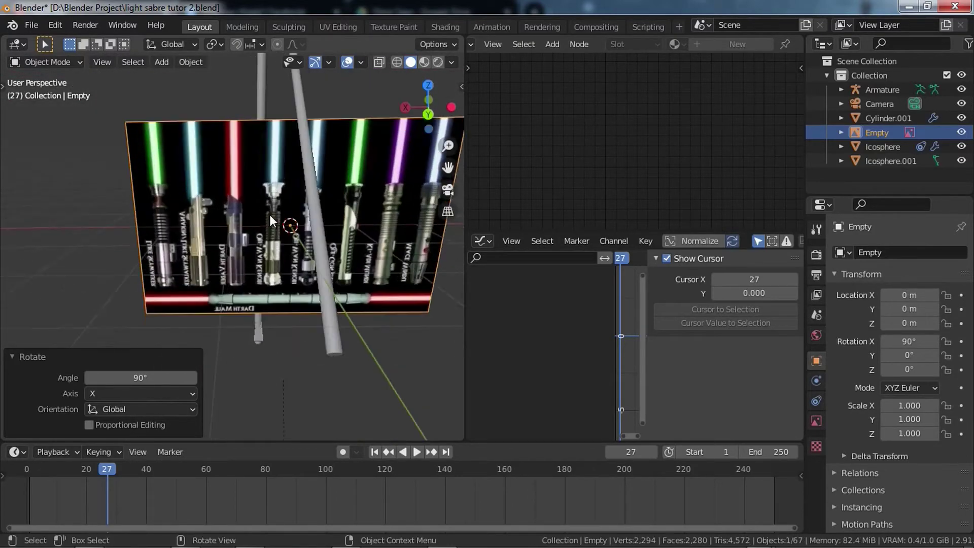
scroll(270, 214, "up", 2)
Add a mesh cylinder with 18 vertices at the 3D cursor
key("shift+a")
mouse_move(202, 73)
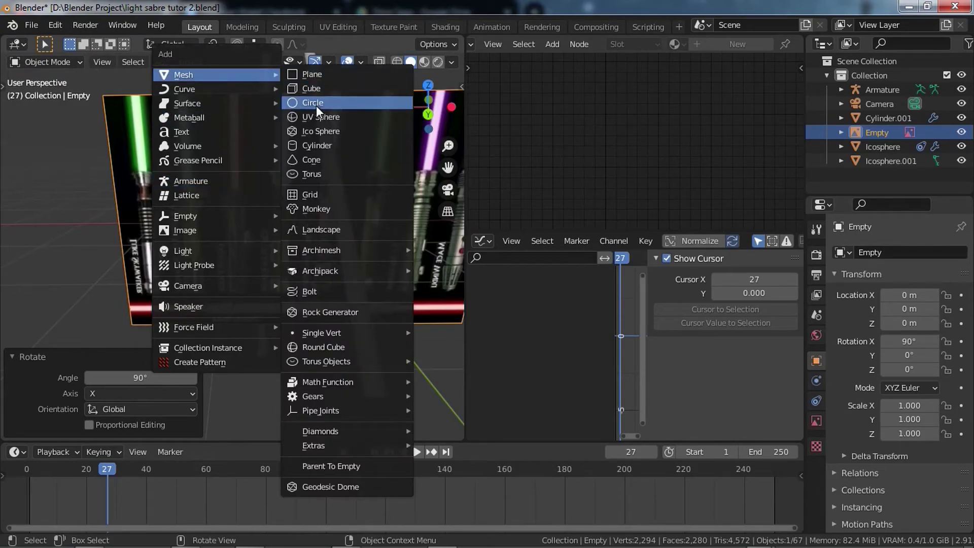
left_click(315, 144)
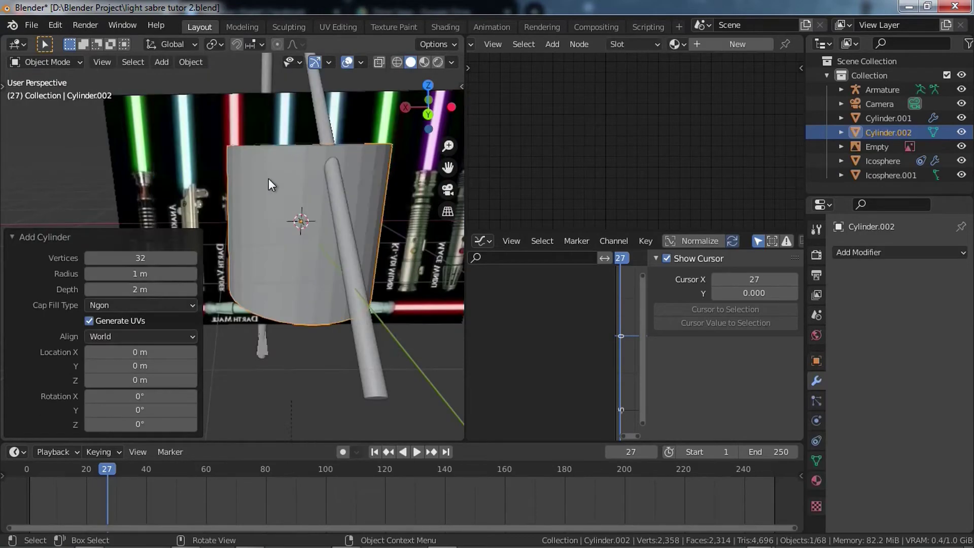
left_click(142, 256)
type("18")
key("Return")
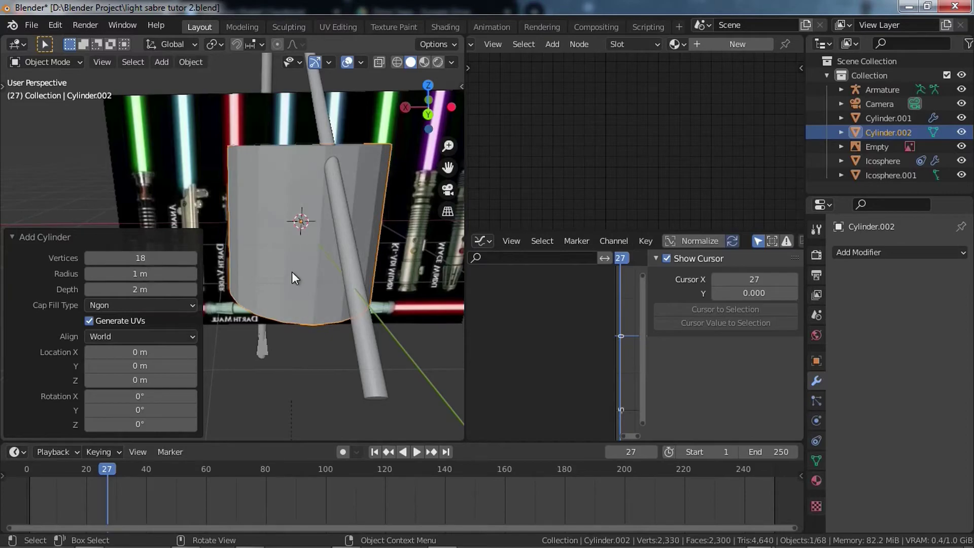
Move the new cylinder along the X axis to the Luke Skywalker hilt's side of the reference image
left_click(254, 239)
mouse_move(254, 239)
middle_mouse_down()
mouse_move(230, 203)
mouse_move(254, 231)
middle_mouse_up()
left_click(253, 231)
key("g")
key("y")
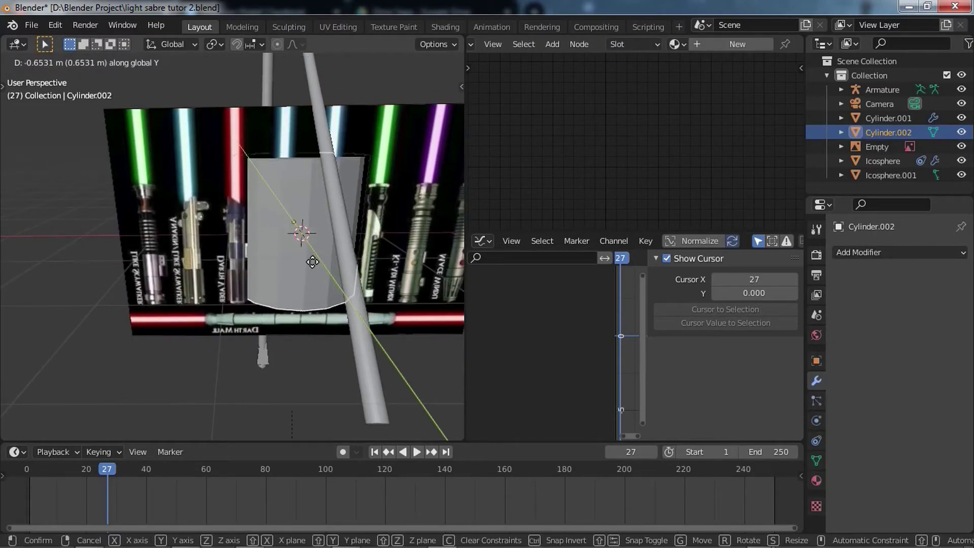
key("x")
left_click(191, 264)
Move the reference image 1.1383 m along the Y axis, clear of the new cylinder
middle_click_drag(192, 264, 304, 270)
left_click(298, 269)
key("g")
key("y")
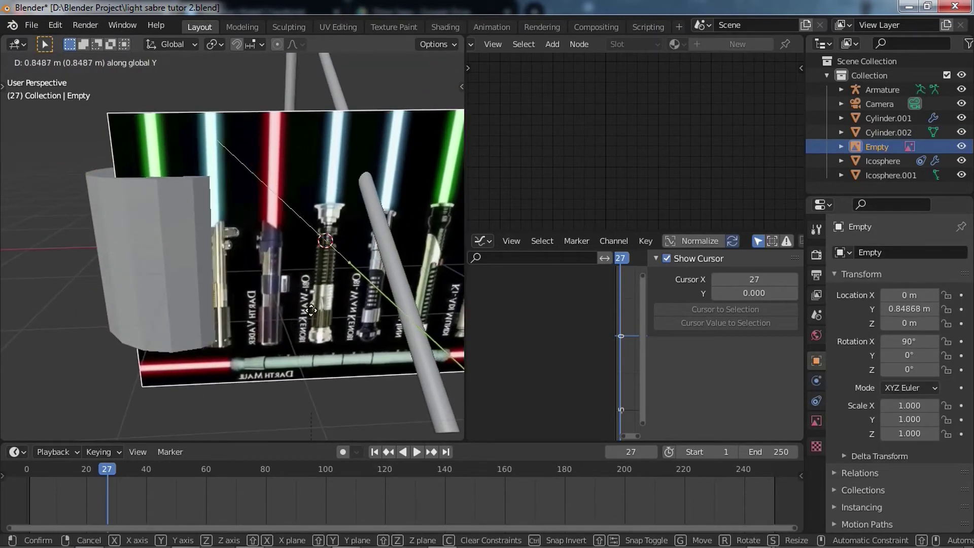
left_click(598, 437)
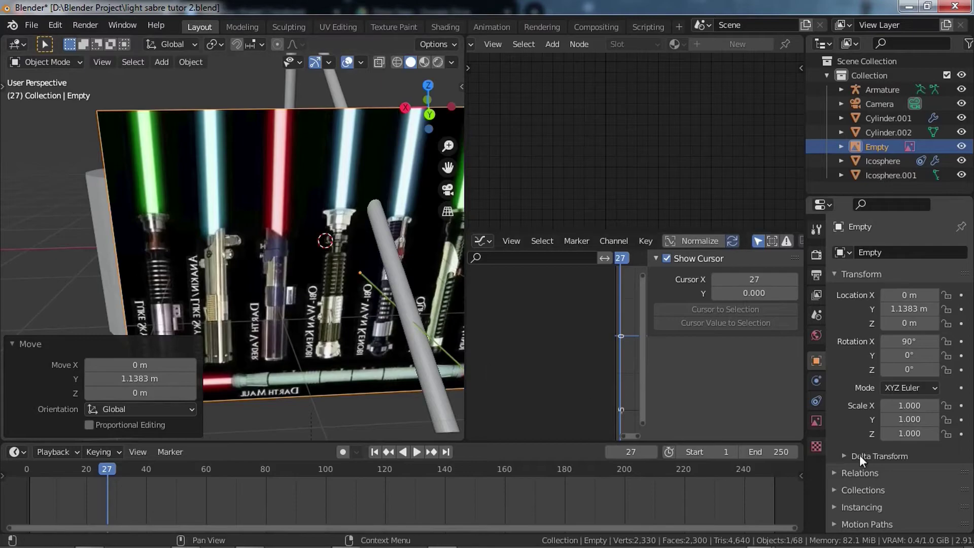
Enable transparency on the reference image at 0.345 and show the scene in back orthographic view
left_click(815, 421)
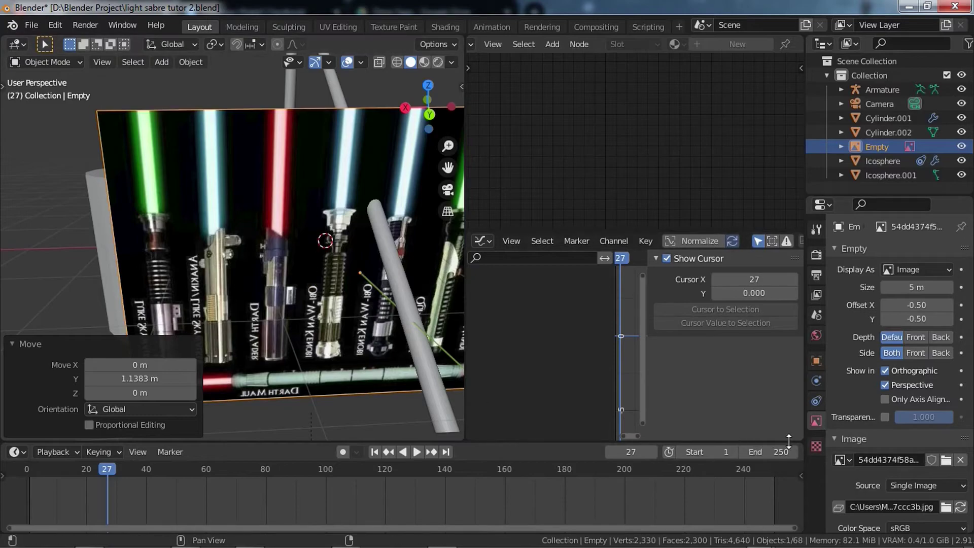
left_click(884, 417)
left_click_drag(917, 416, 879, 417)
key("KP_3")
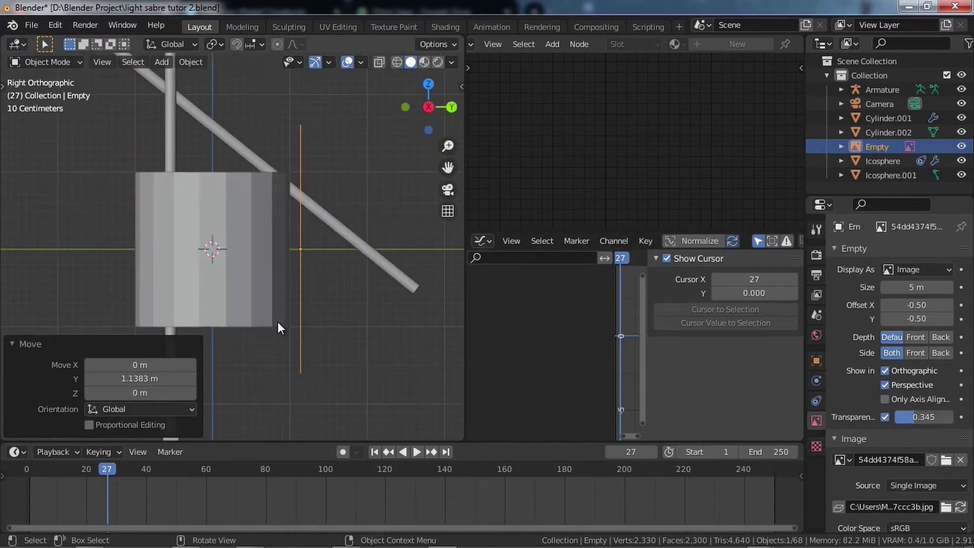
key("ctrl+KP_1")
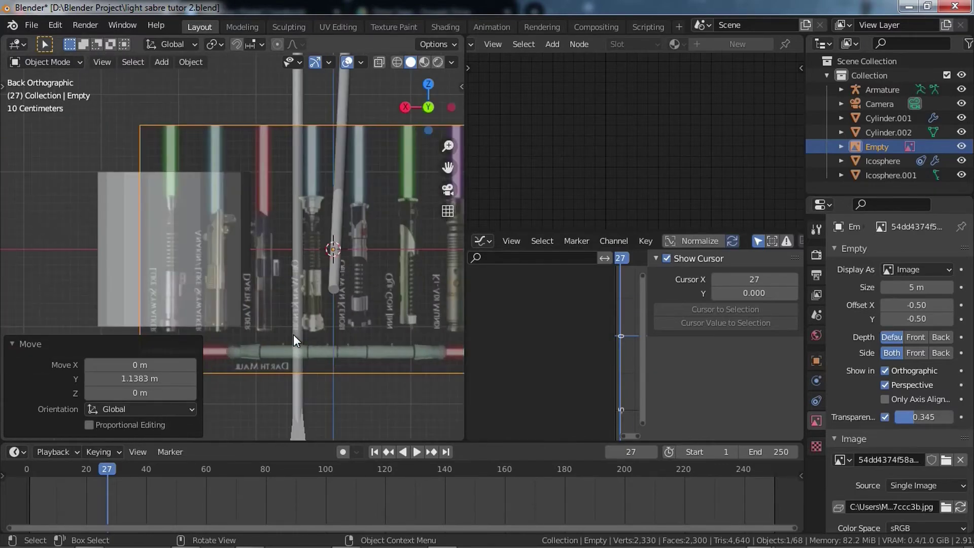
scroll(241, 337, "up", 3)
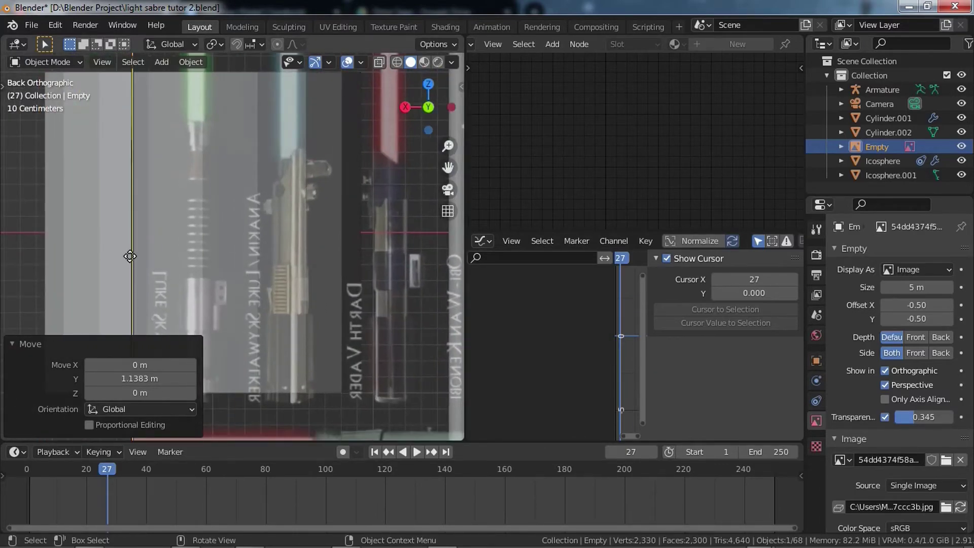
Turn on Screencast Keys and scale the new cylinder down uniformly to roughly the width of the Luke Skywalker hilt
left_click(75, 249)
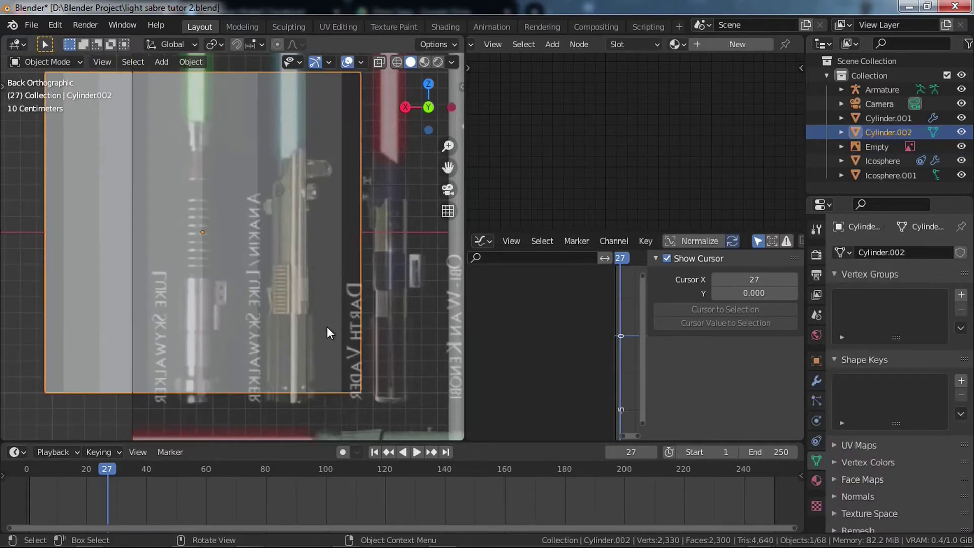
key("n")
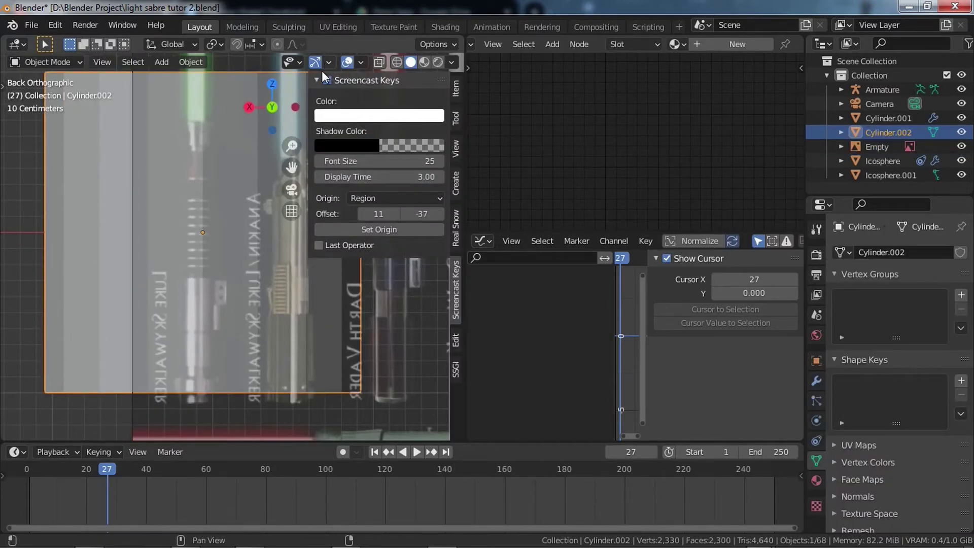
key("n")
middle_click_drag(288, 289, 295, 280, "shift")
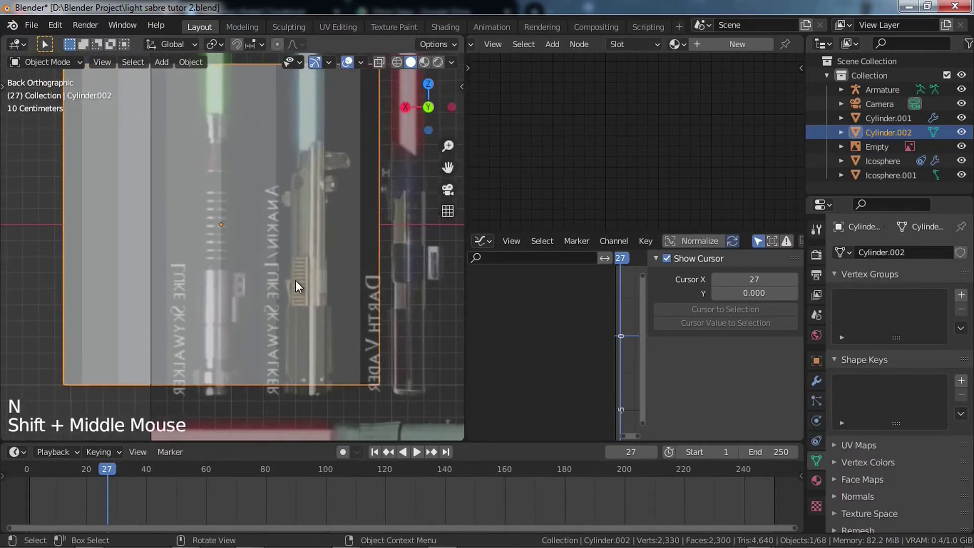
scroll(348, 335, "up", 1)
middle_click_drag(348, 336, 349, 339, "shift")
key("s")
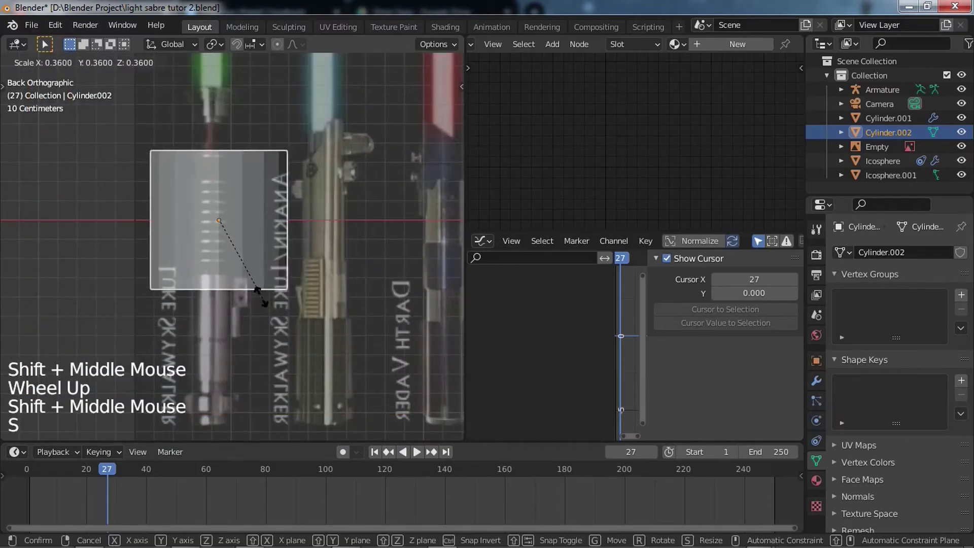
left_click(223, 256)
In Edit Mode, move the cylinder mesh X 0.020143 m, Z -0.018215 m over the hilt's grip and scale it 0.847 in X and Y
scroll(248, 305, "up", 2)
middle_click_drag(226, 266, 266, 313, "shift")
scroll(248, 306, "up", 2)
scroll(266, 314, "up", 2)
key("Tab")
scroll(287, 328, "down", 3)
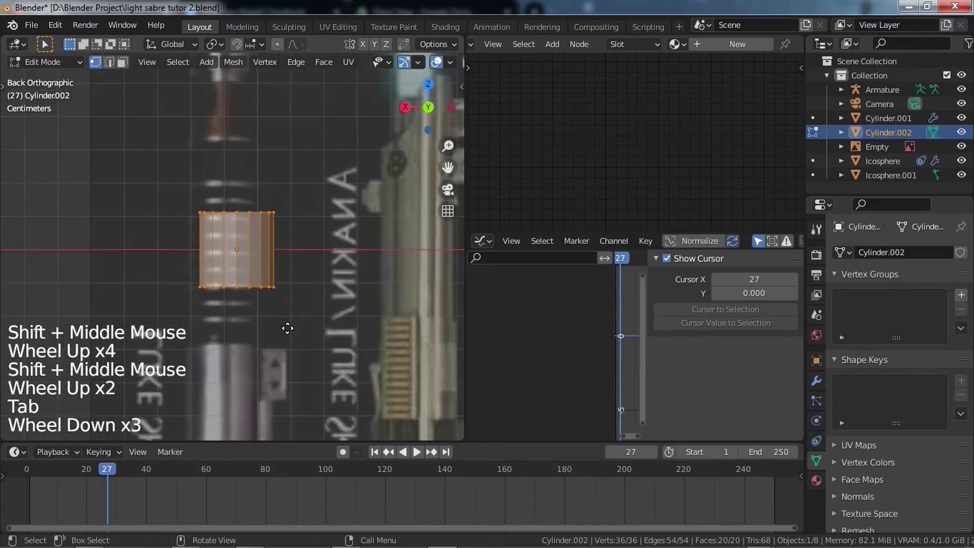
key("g")
left_click(223, 390)
key("s")
key("shift+z")
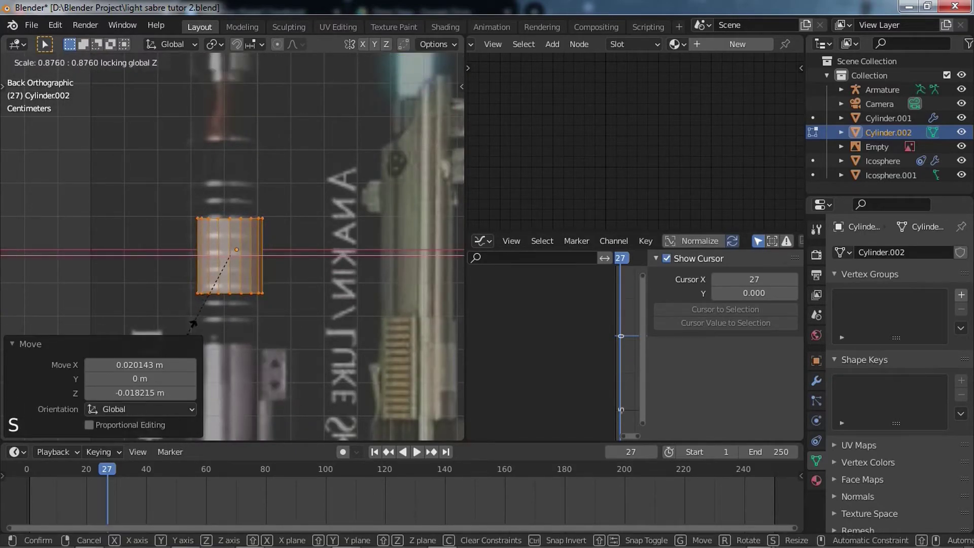
left_click(227, 273)
Stretch the cylinder mesh along Z to span the ribbed grip and move it -0.007143 m along Z
scroll(289, 354, "up", 6)
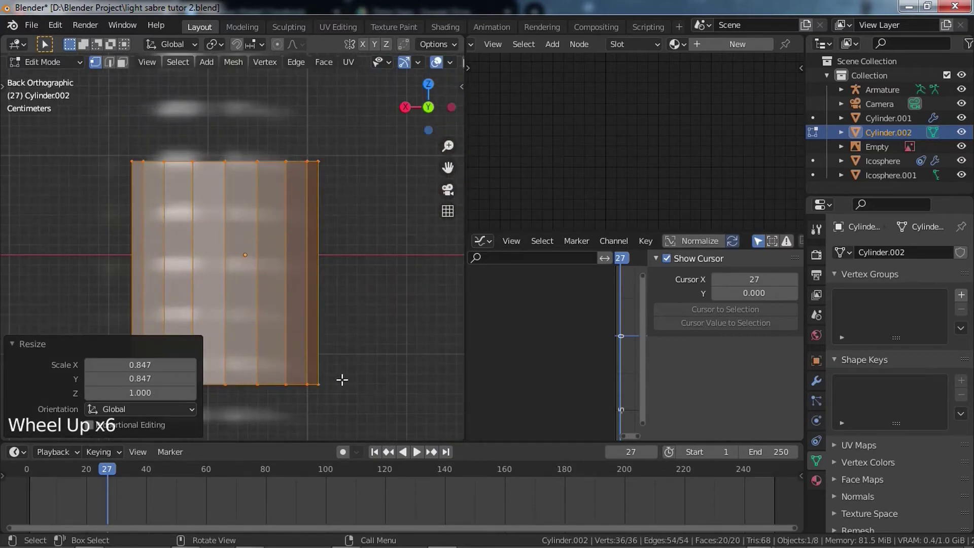
scroll(344, 393, "down", 2)
middle_click_drag(343, 391, 341, 374, "shift")
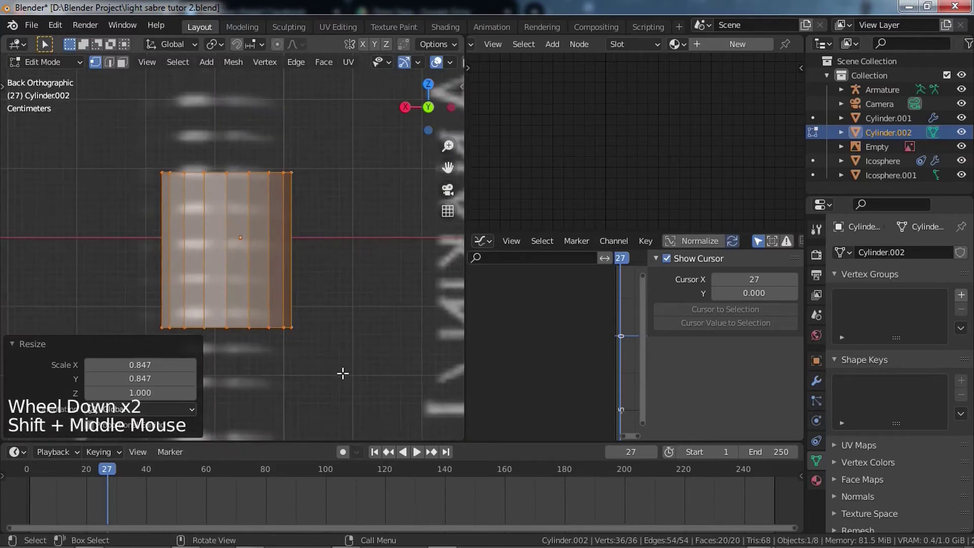
scroll(341, 371, "down", 3)
key("s")
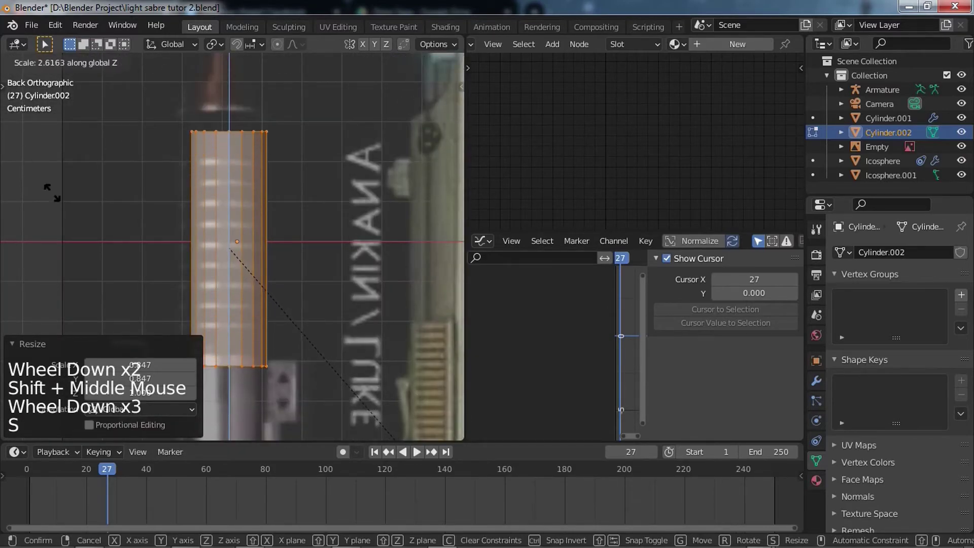
left_click(441, 143)
key("g")
key("z")
left_click(348, 242)
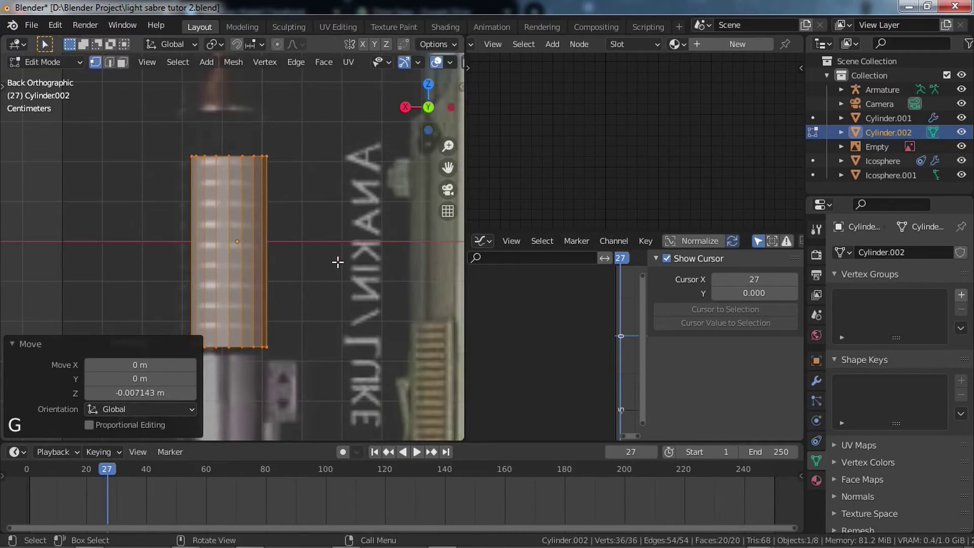
Add 8 evenly spaced horizontal loop cuts along the cylinder over the ribbed grip, without sliding them
scroll(335, 239, "up", 1)
middle_click_drag(335, 239, 317, 250, "shift")
key("ctrl+r")
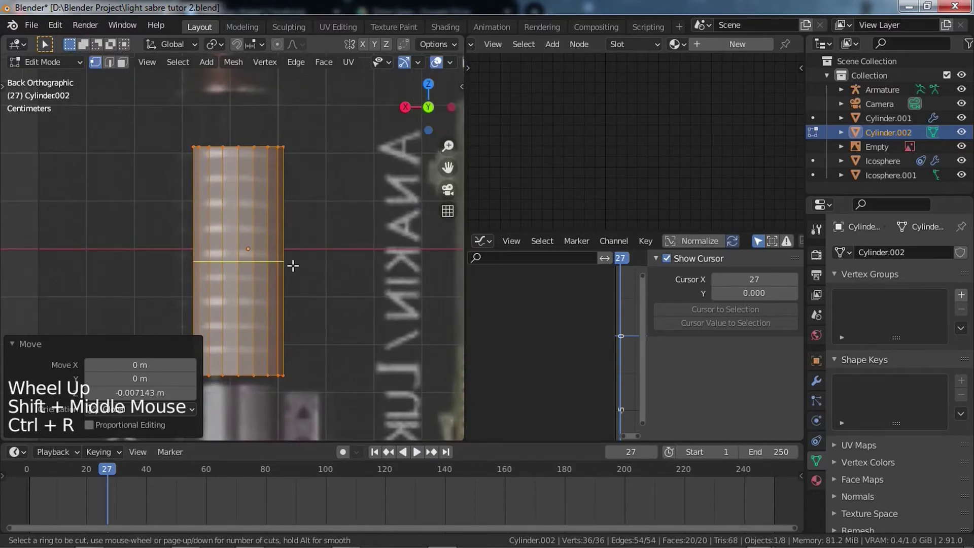
scroll(292, 265, "up", 3)
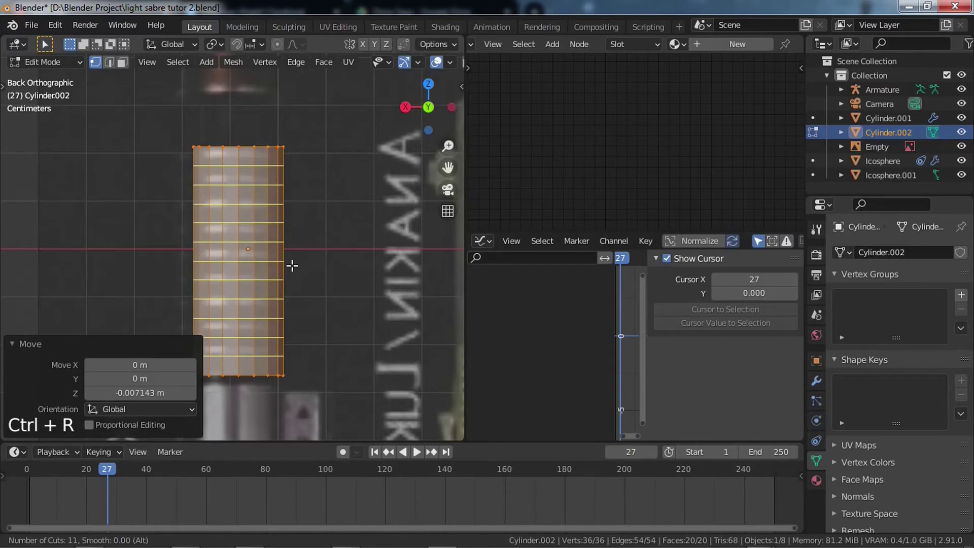
scroll(292, 265, "down", 4)
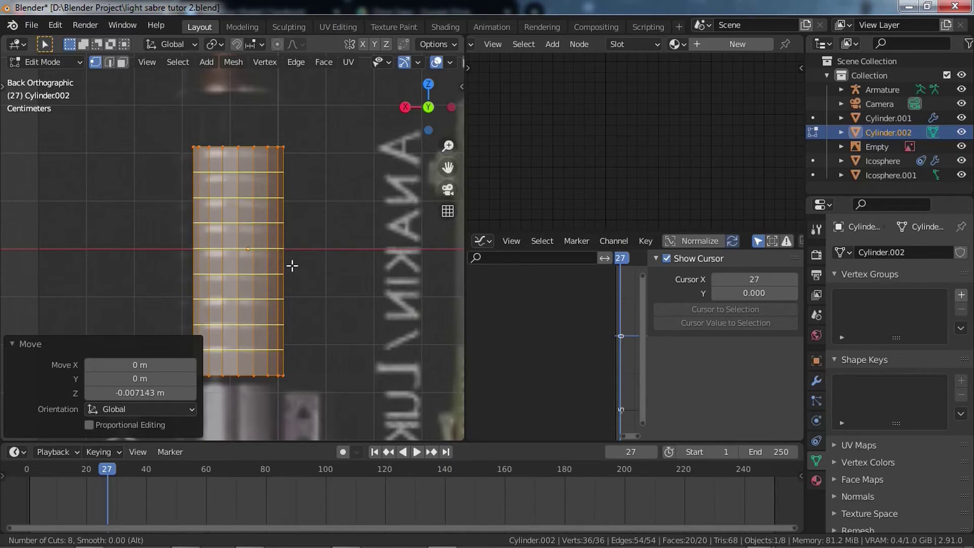
left_click(292, 265)
right_click(293, 265)
Select horizontal edge loops around the grip and bevel them into bands for the ribs
middle_click_drag(294, 265, 348, 235, "shift")
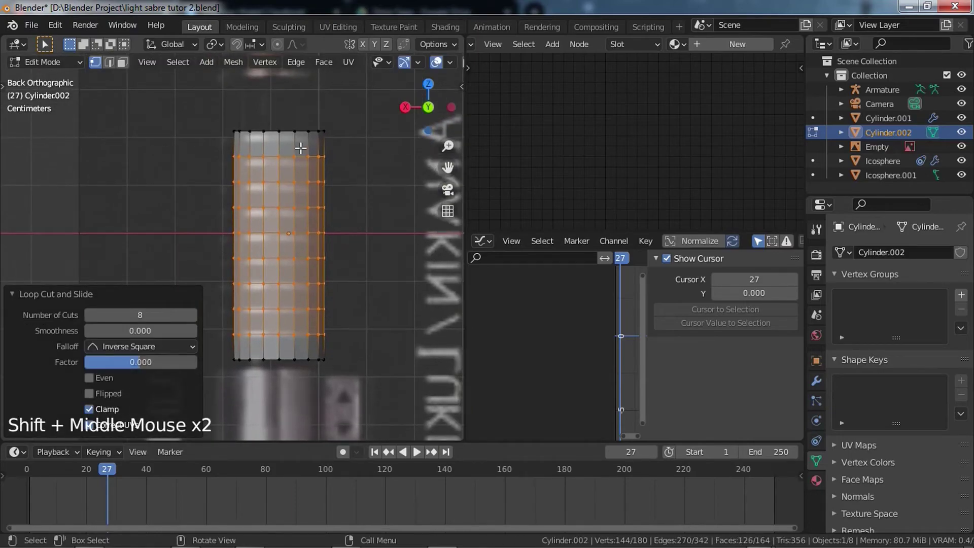
scroll(336, 242, "up", 2)
middle_click_drag(315, 203, 314, 244, "shift")
left_click(304, 224, "alt")
left_click(304, 261, "alt+shift")
key("ctrl+b")
Select face loops on the grip, and move a loop near its upper end along Z to match the reference
key("3")
left_click(332, 372, "alt+shift")
left_click(329, 203, "alt+shift")
left_click(309, 196, "alt")
key("g")
key("z")
Extrude and scale the selection repeatedly to form the stepped sections of the hilt
key("e")
key("s")
key("e")
key("e")
key("s")
left_click(381, 365)
key("e")
key("s")
Raise alternate pairs of side faces around the pommel into blocks
scroll(330, 359, "down", 5)
middle_click_drag(315, 243, 284, 213)
middle_click_drag(284, 213, 290, 171, "shift")
scroll(291, 171, "down", 5)
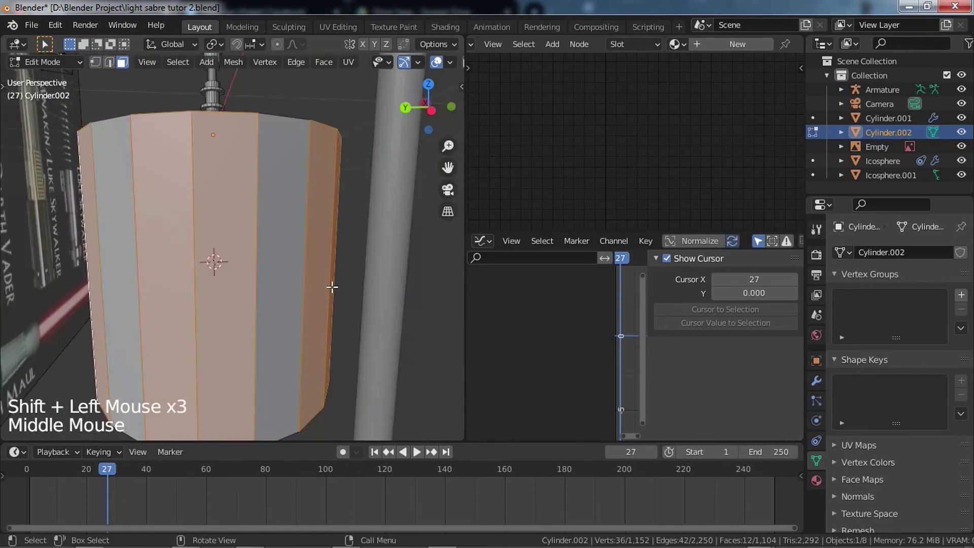
left_click(380, 374)
key("s")
right_click(477, 232)
Select faces of equal area from a pommel side face, and scale a face loop on the hilt
scroll(318, 239, "up", 4)
left_click(330, 336, "shift")
key("shift+g")
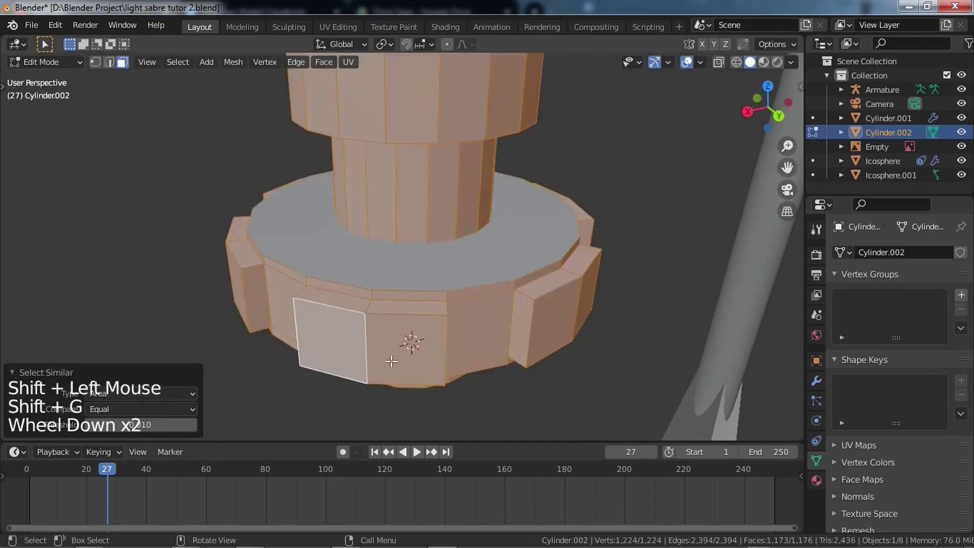
middle_click_drag(456, 304, 552, 336)
key("l")
scroll(530, 254, "up", 4)
left_click(507, 254, "alt")
key("s")
Leave Edit Mode and give the hilt a Bevel modifier with 3 segments
key("Tab")
left_click(816, 380)
left_click(941, 348)
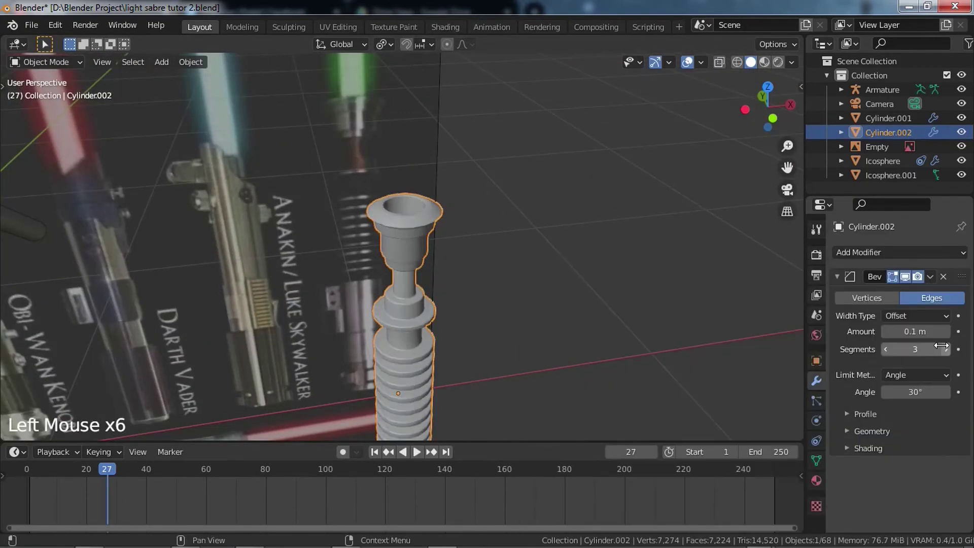
Extrude the control box from the hilt's side and move its outer face -0.04367 m along X in back view
key("Tab")
key("e")
left_click(577, 207)
key("shift+s")
key("KP_1")
key("KP_9")
scroll(485, 172, "up", 4)
key("l")
key("g")
key("x")
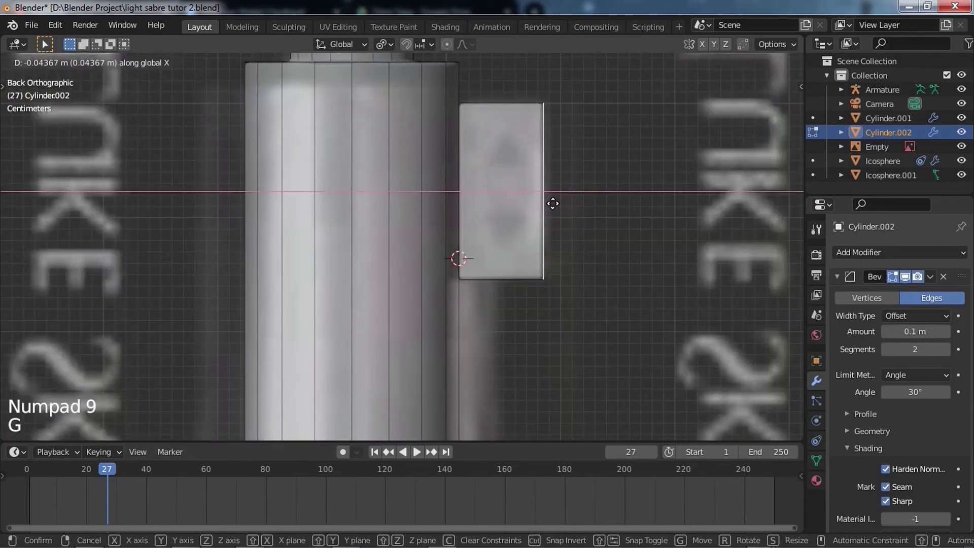
left_click(552, 203)
Add loop cuts to the control box and scale them along Z to frame the arrow symbols
middle_click_drag(553, 203, 466, 273, "shift")
key("ctrl+r")
key("s")
key("z")
left_click(647, 217)
Fill between selected vertices on the control box to outline the triangular arrow symbols
scroll(513, 218, "up", 2)
left_click(463, 391, "shift")
key("ctrl+t")
key("ctrl+z")
left_click(431, 222, "shift")
key("f")
scroll(431, 260, "up", 2)
left_click(400, 261)
left_click(472, 361, "shift")
left_click(400, 359, "shift")
key("f")
Fill another face on the control box and select the edge loop beside it
scroll(531, 295, "down", 2)
middle_click_drag(530, 296, 402, 235)
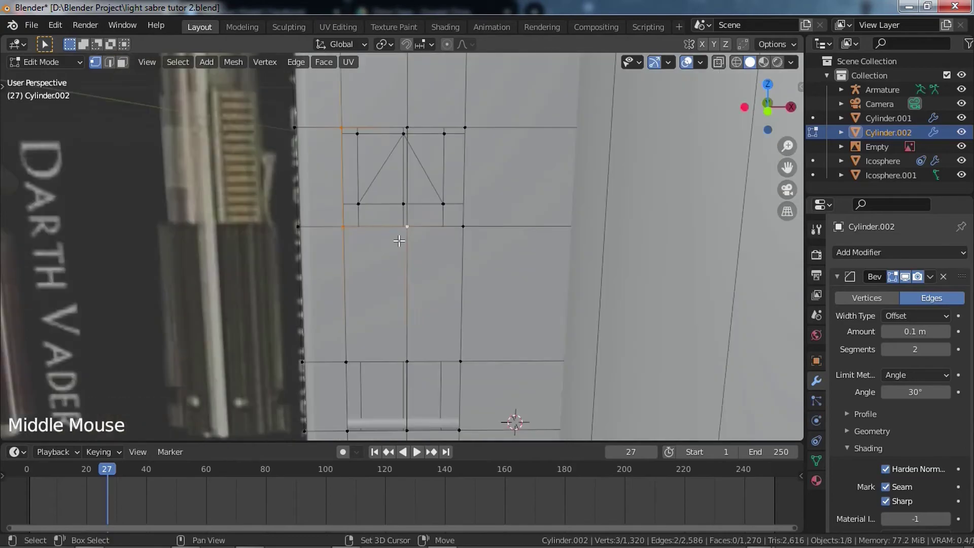
scroll(513, 324, "down", 7)
middle_click_drag(514, 324, 345, 324)
left_click(345, 323, "shift")
key("f")
key("2")
left_click(398, 363, "alt+shift")
Extrude the selected faces on the side of the hilt and scale them along Y
key("3")
key("KP_1")
key("KP_9")
scroll(446, 244, "up", 5)
middle_click_drag(445, 243, 417, 213, "shift")
left_click(417, 341, "shift")
key("alt+e")
key("s")
key("y")
left_click(267, 420)
Add another mesh piece to the hilt, scale it along Z, and save the file
key("Tab")
key("KP_1")
key("KP_9")
left_click(602, 317)
scroll(391, 265, "up", 5)
left_click(355, 263)
key("Tab")
key("shift+a")
key("s")
left_click(365, 230)
key("s")
key("z")
key("Tab")
key("ctrl+s")
Browse the Downloads folder for images to texture the hilt's materials
scroll(458, 313, "down", 5)
middle_click_drag(513, 333, 459, 313)
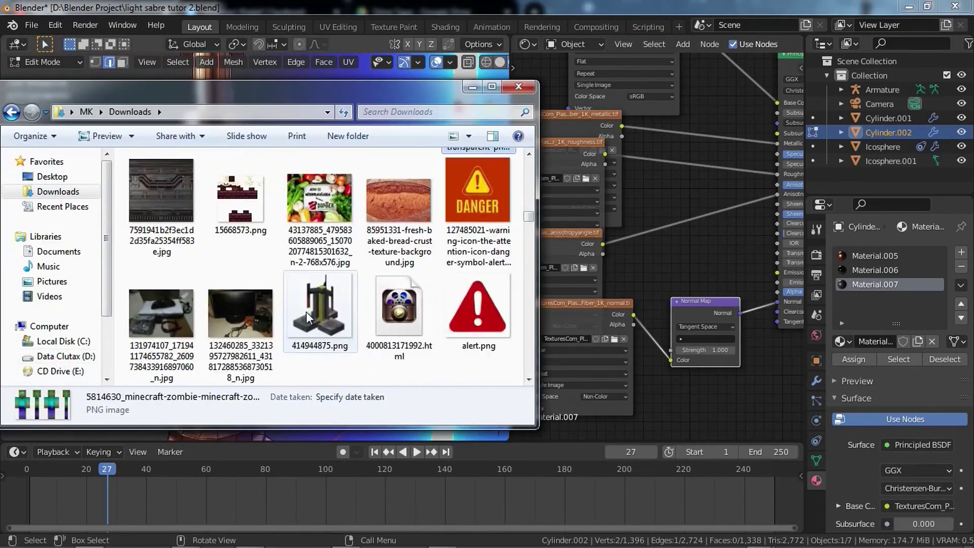
scroll(330, 243, "down", 3)
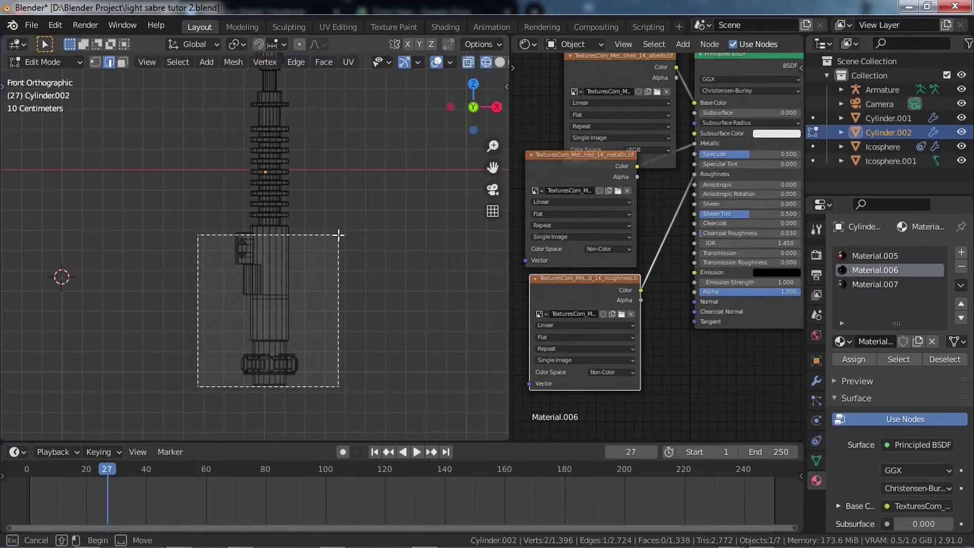
left_click(236, 44)
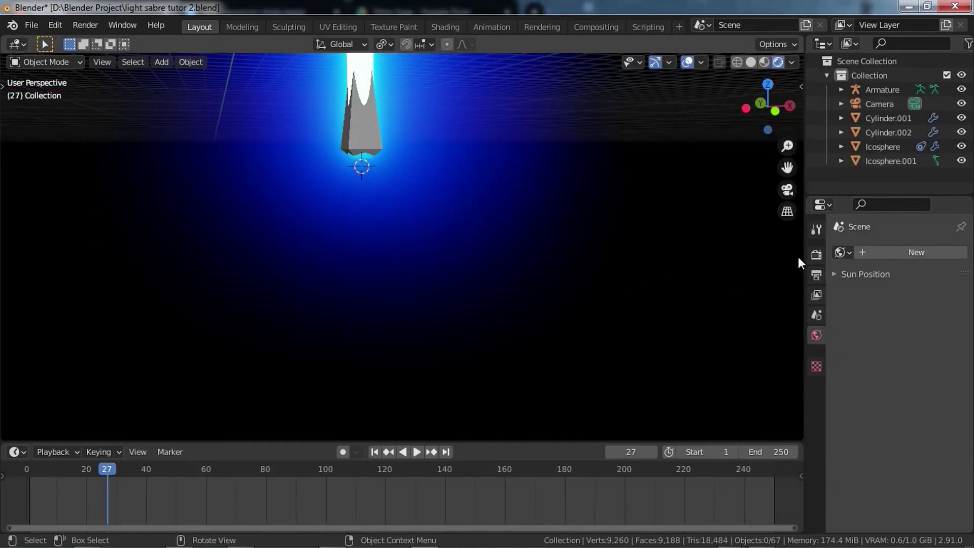
Examine the hilt below the glowing blade in different viewport shading modes, finishing in Rendered shading
key("z")
left_click(418, 266)
key("z")
left_click(386, 299)
mouse_move(386, 299)
middle_mouse_down()
mouse_move(441, 236)
mouse_move(456, 187)
mouse_move(446, 233)
middle_mouse_up()
scroll(446, 232, "up", 3)
key("z")
left_click(414, 180)
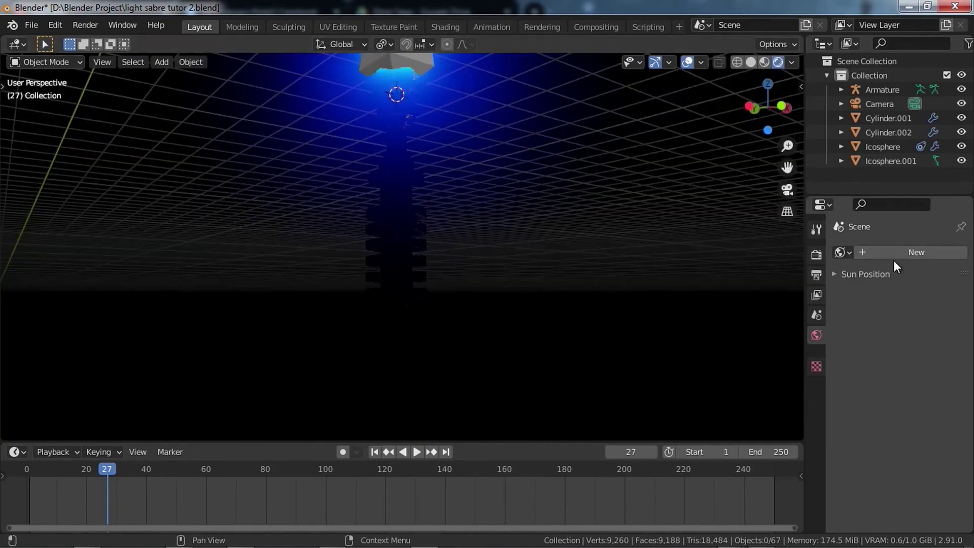
Create a new world with an Environment Texture as its color and load studio_small_03_8k.hdr from the HDR folder
left_click(868, 248)
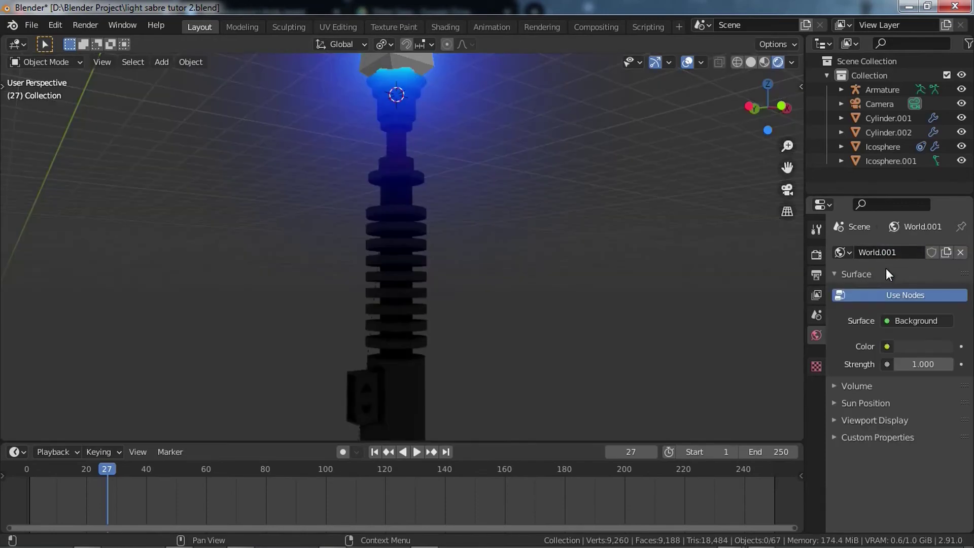
left_click(887, 347)
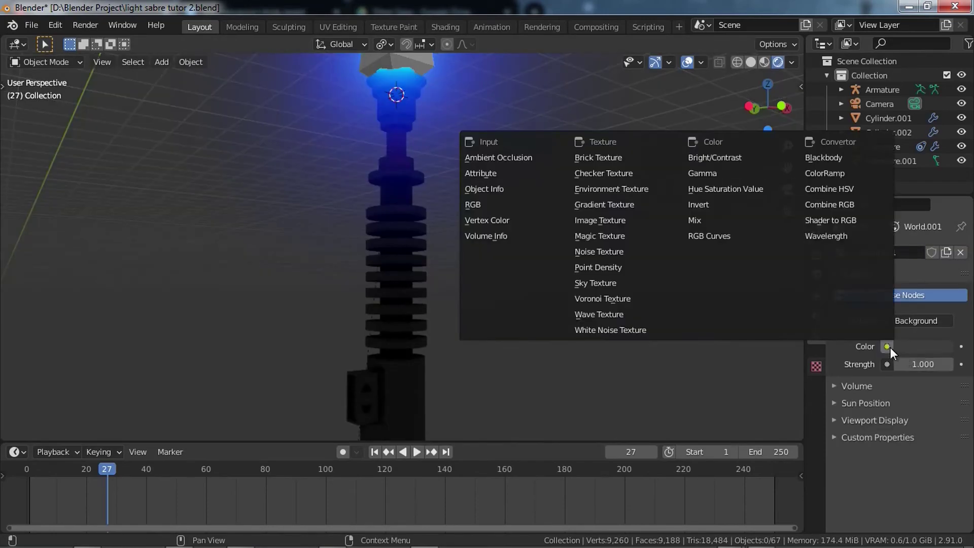
left_click(607, 191)
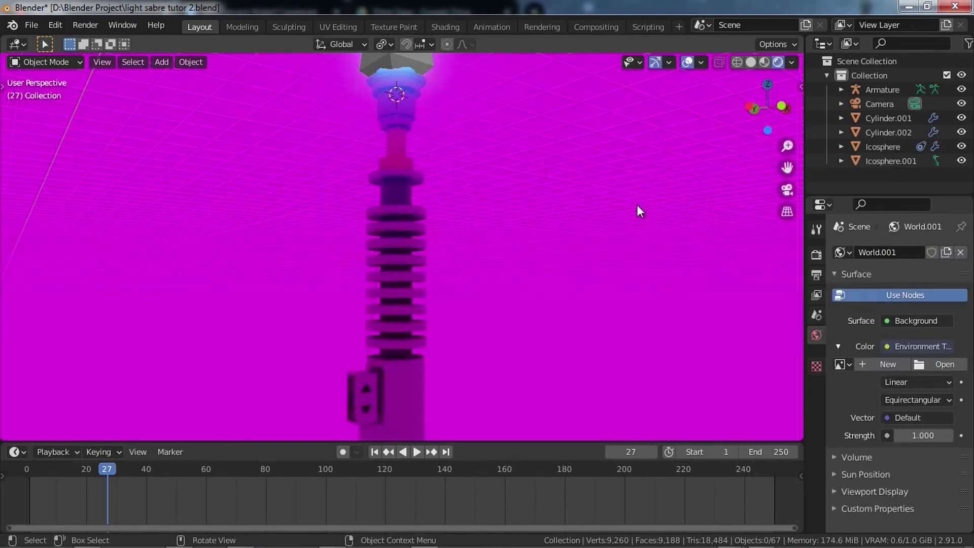
left_click(933, 364)
left_click(195, 422)
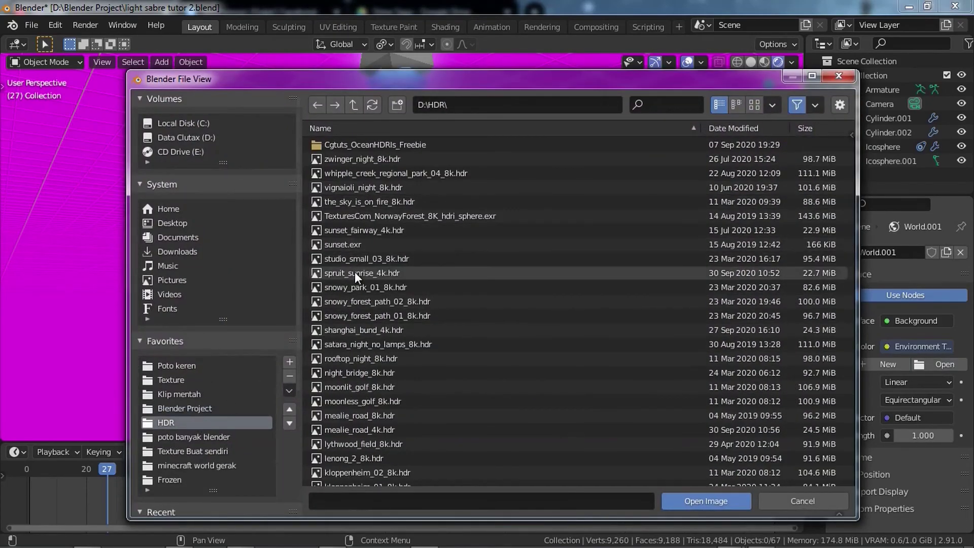
double_click(356, 262)
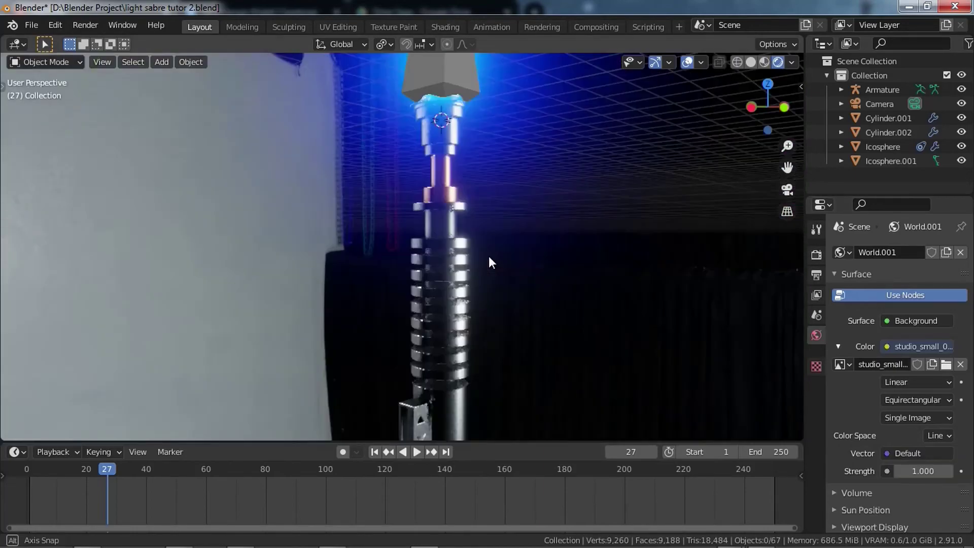
Parent the hilt to the blade's armature using Armature Deform With Empty Groups
middle_click_drag(489, 255, 491, 288)
scroll(488, 283, "down", 3)
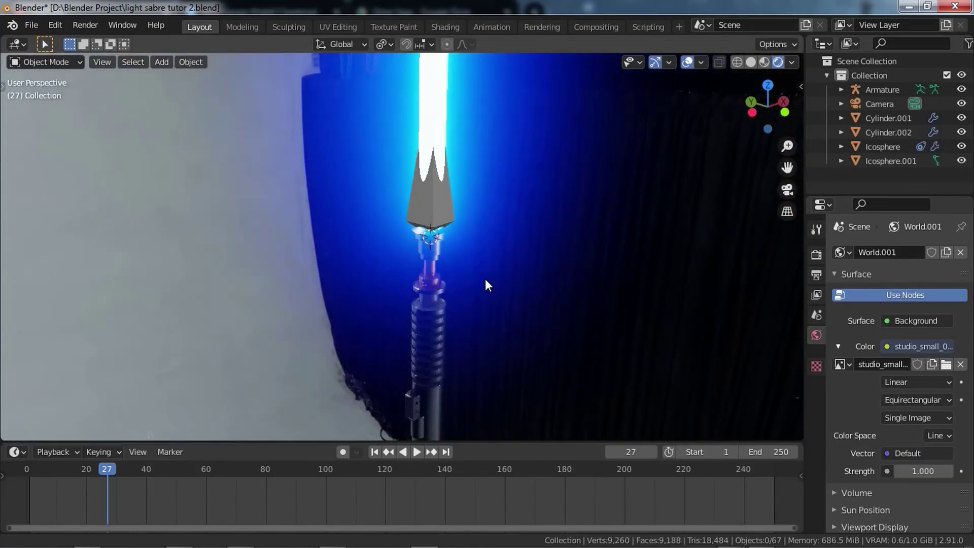
left_click(437, 236)
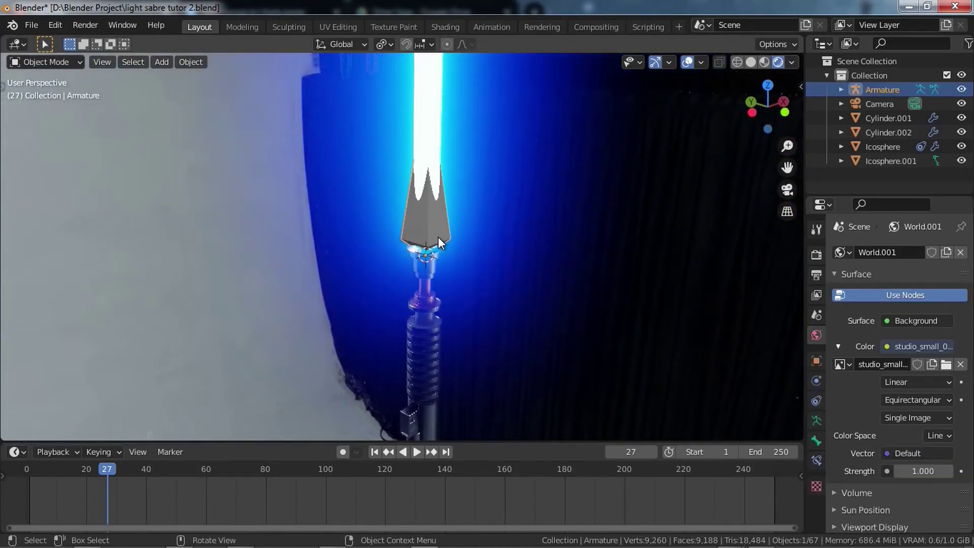
left_click(427, 318)
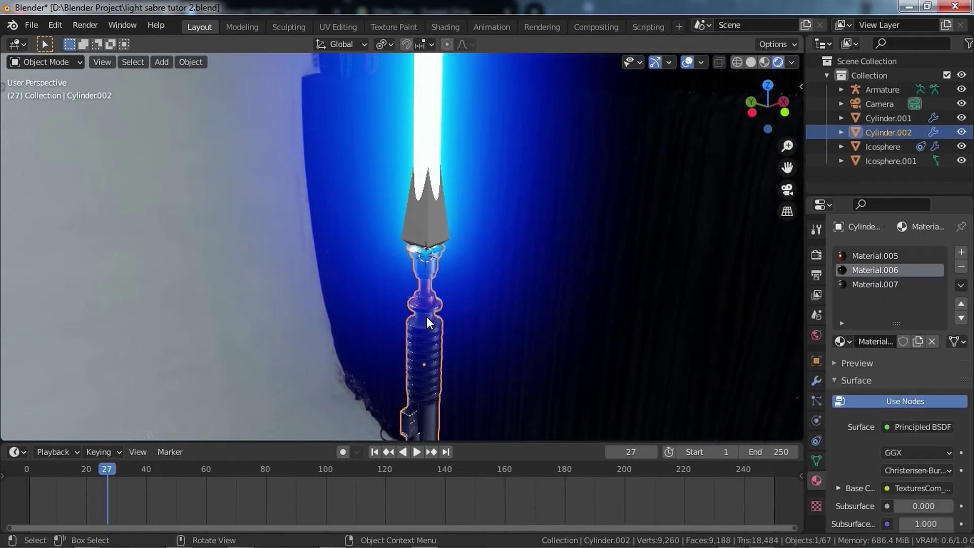
left_click(425, 239, "shift")
key("ctrl+p")
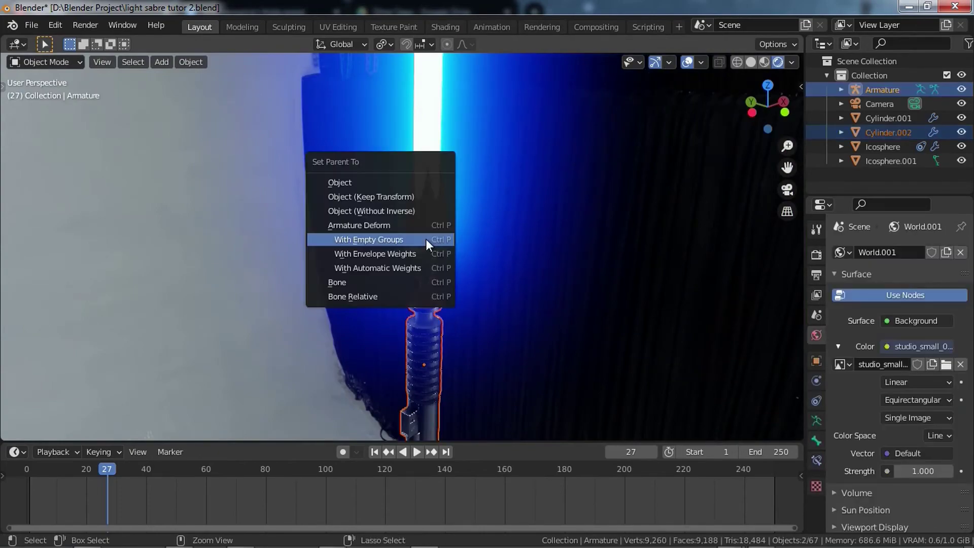
left_click(425, 238)
Assign all of the hilt's vertices to its bone vertex group in Edit Mode
key("Tab")
key("Tab")
left_click(431, 317)
key("Tab")
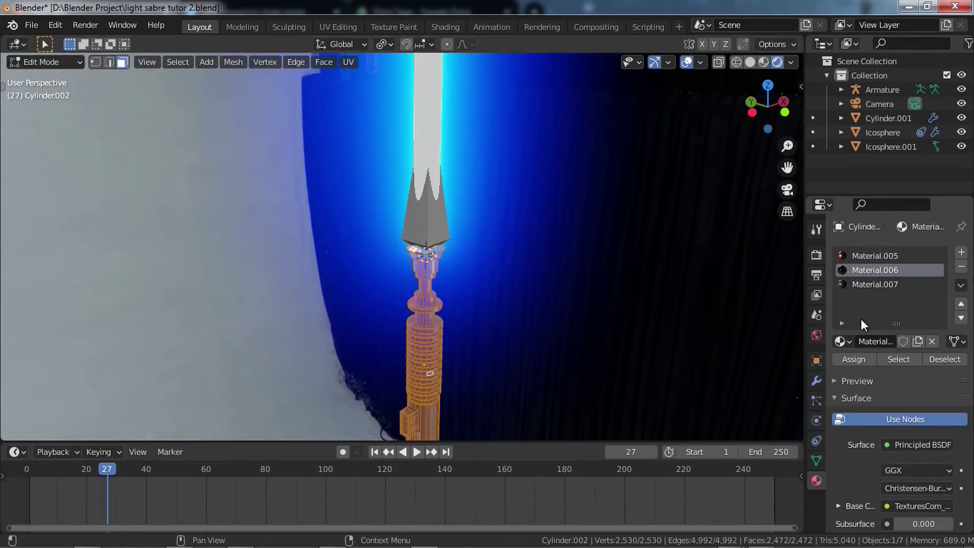
left_click(816, 459)
left_click(846, 384)
key("Tab")
Try moving the armature's bone in Pose Mode to test whether the hilt follows it
left_click(434, 229)
key("ctrl+Tab")
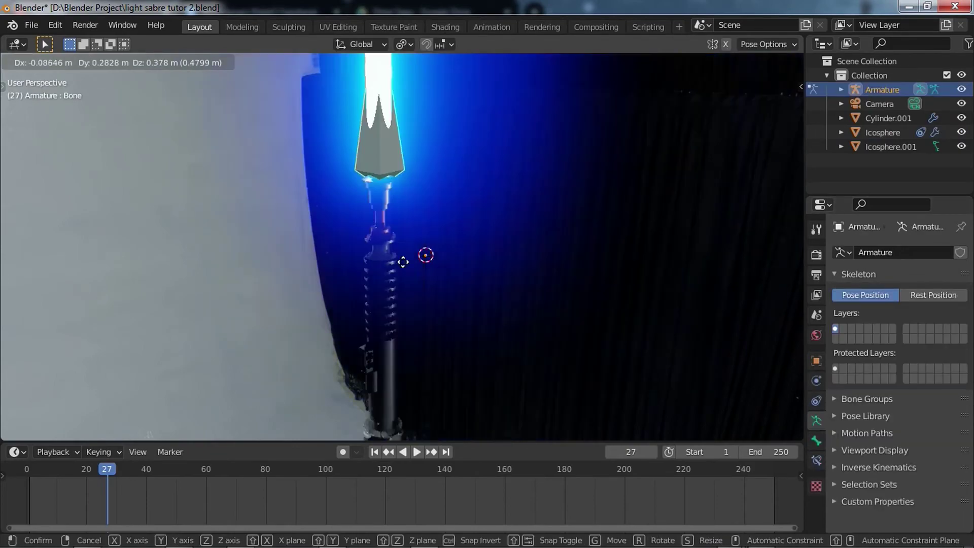
right_click(495, 243)
scroll(494, 248, "down", 5)
middle_click_drag(490, 273, 470, 261)
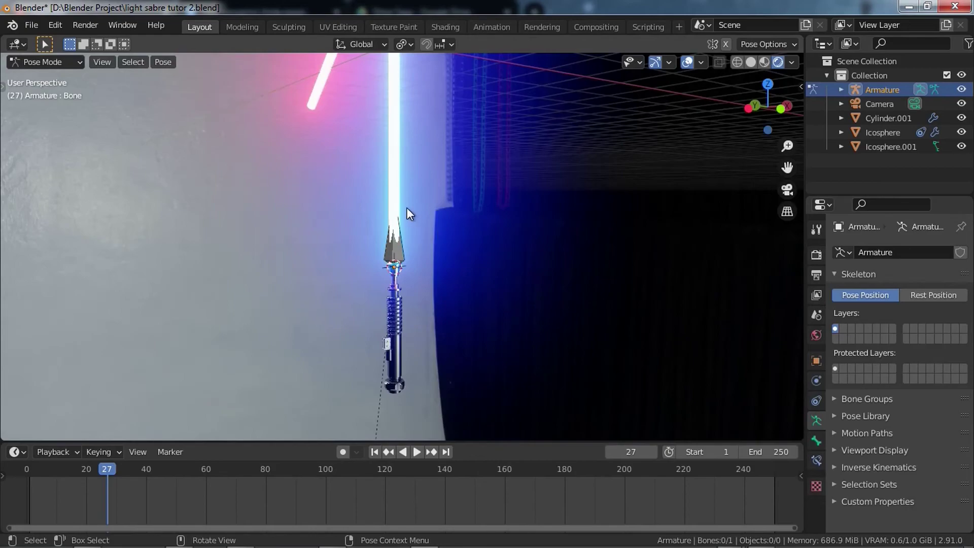
In Solid shading and Object Mode, apply Shade Smooth to the blade cylinder with Auto Smooth at 30°
key("Tab")
key("z")
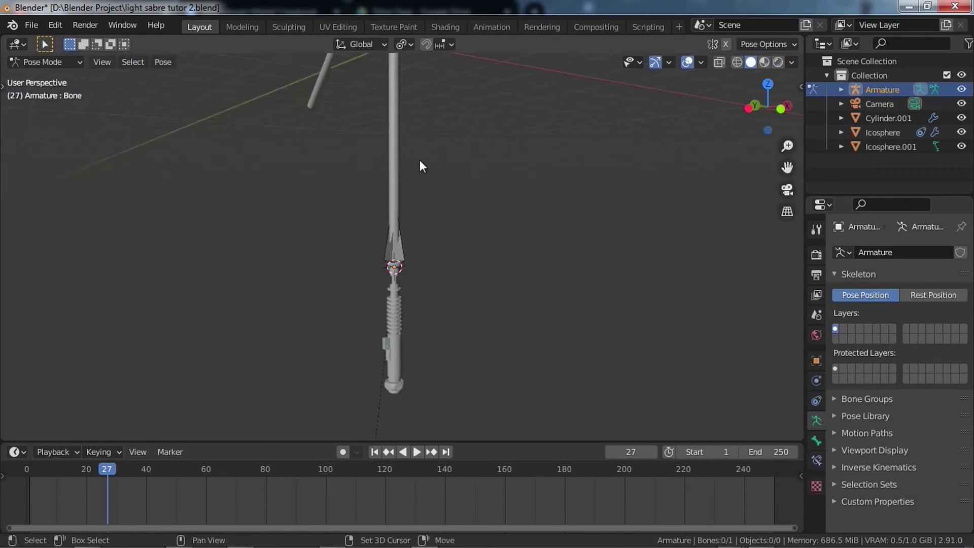
scroll(420, 186, "up", 8)
key("a")
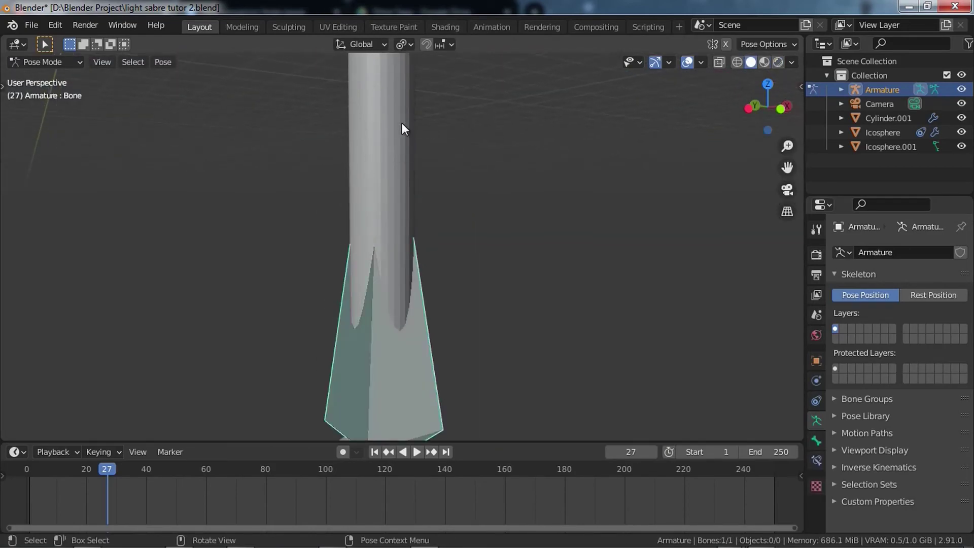
key("ctrl+Tab")
left_click(380, 117)
right_click(379, 115)
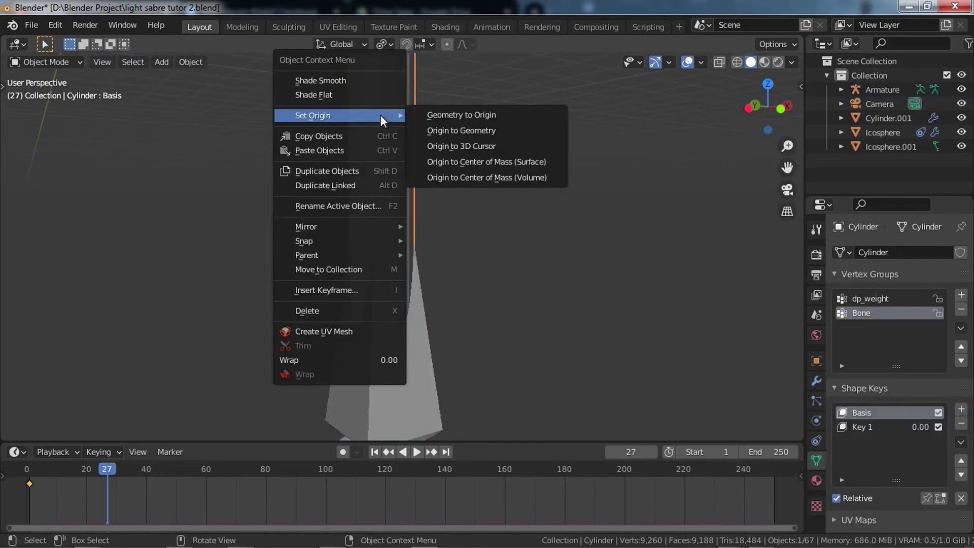
left_click(362, 80)
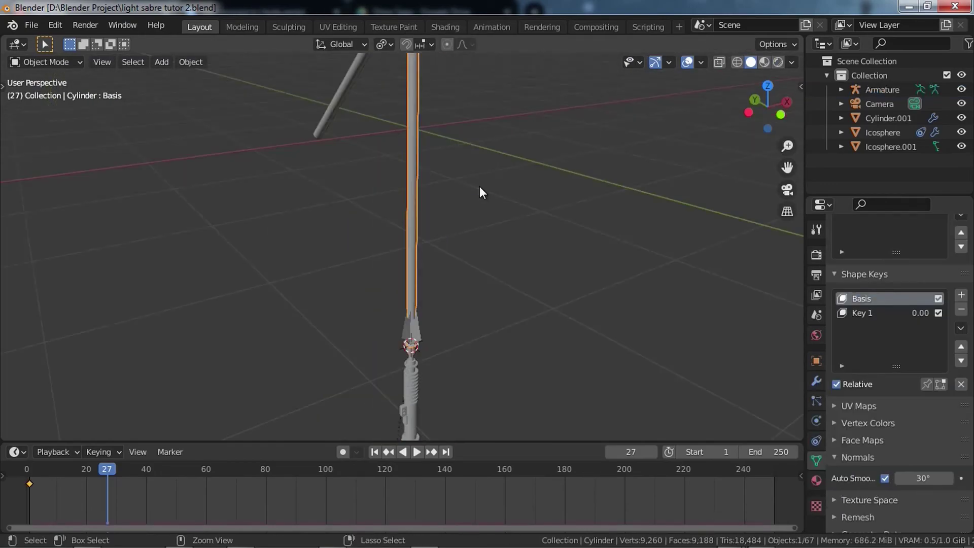
Show the lightsaber in Rendered shading and put its armature in Pose Mode
left_click(509, 198)
mouse_move(526, 225)
middle_mouse_down()
mouse_move(567, 244)
mouse_move(771, 249)
mouse_move(273, 257)
mouse_move(360, 217)
middle_mouse_up()
scroll(362, 219, "up", 5)
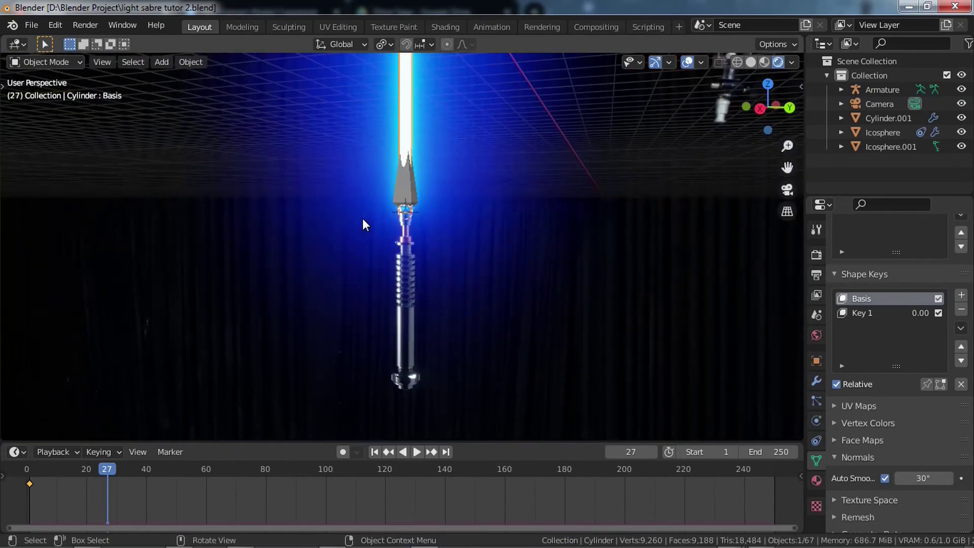
left_click(415, 262)
left_click(415, 175)
scroll(415, 176, "down", 2)
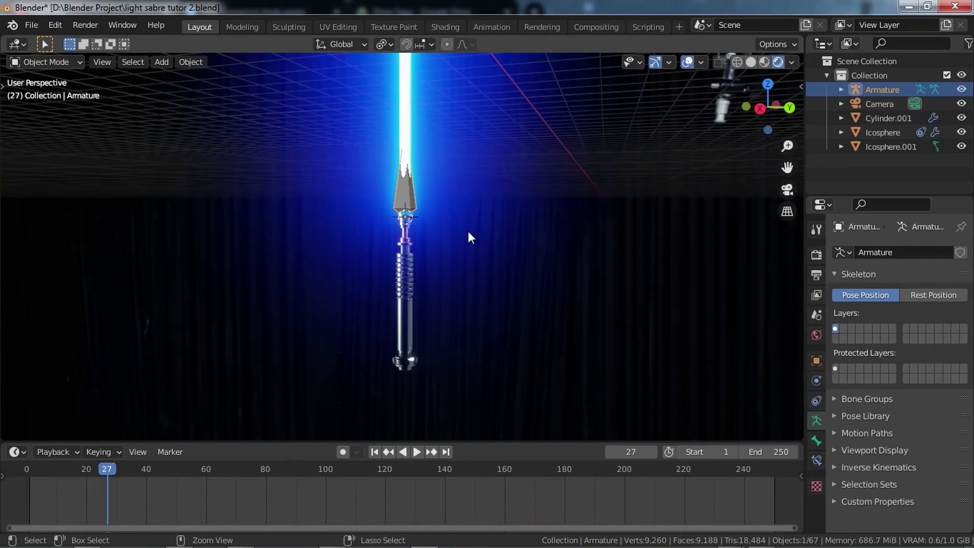
key("ctrl+Tab")
Hide the viewport overlays and play the animation
left_click(687, 61)
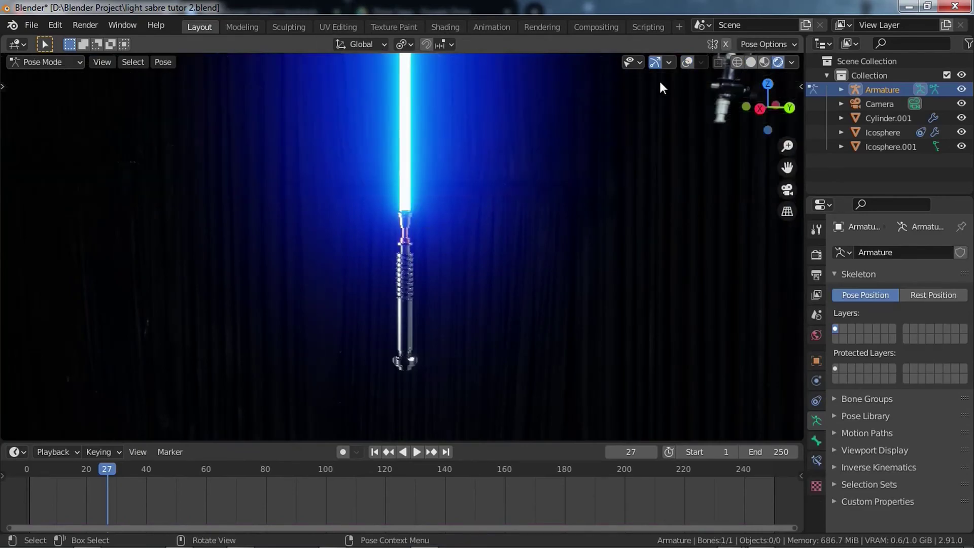
scroll(425, 152, "down", 4)
key("space")
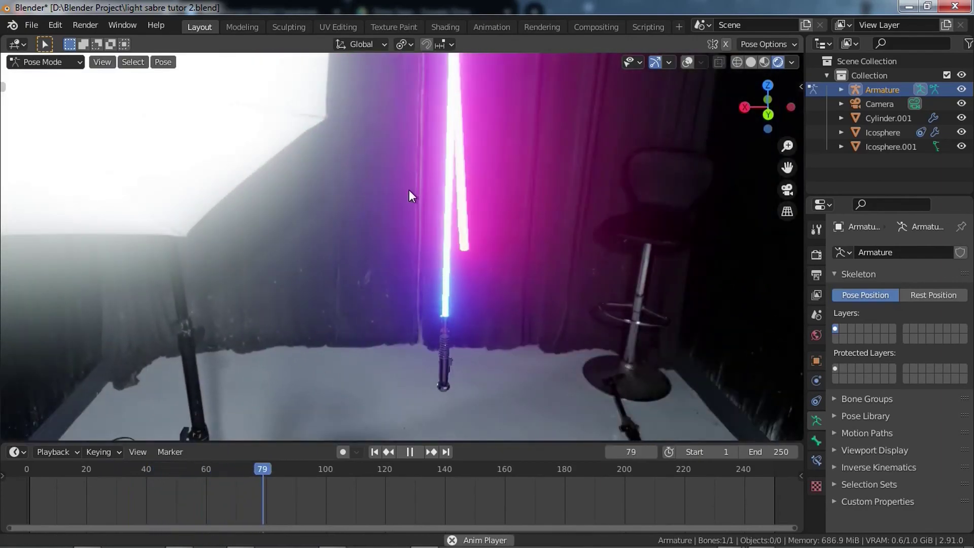
With the animation playing, move the lightsaber's bone about -0.14 m in X, 0.09 m in Y and 0.77 m in Z so the blades cross
middle_click_drag(409, 189, 411, 233, "shift")
middle_click_drag(410, 233, 686, 189)
middle_click_drag(504, 254, 448, 258)
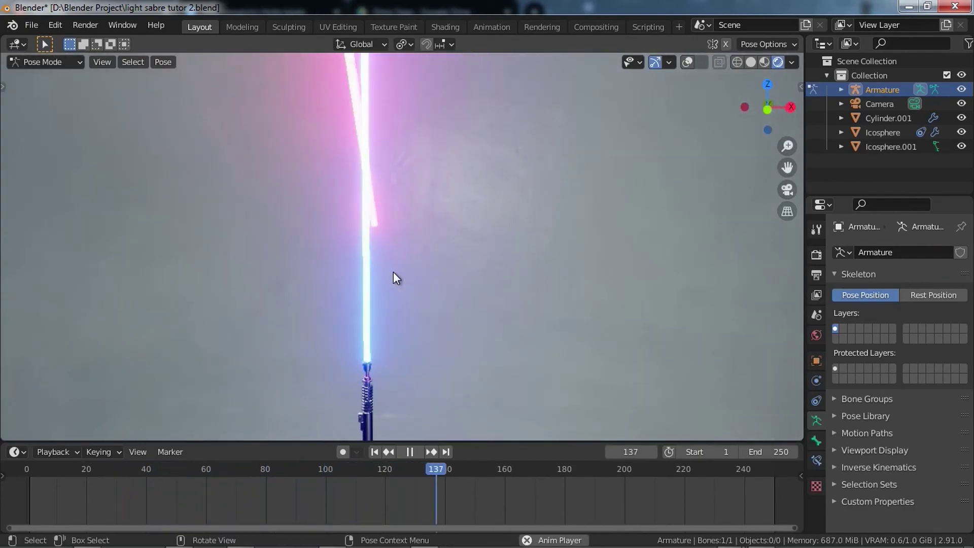
left_click(350, 223)
scroll(406, 233, "up", 6)
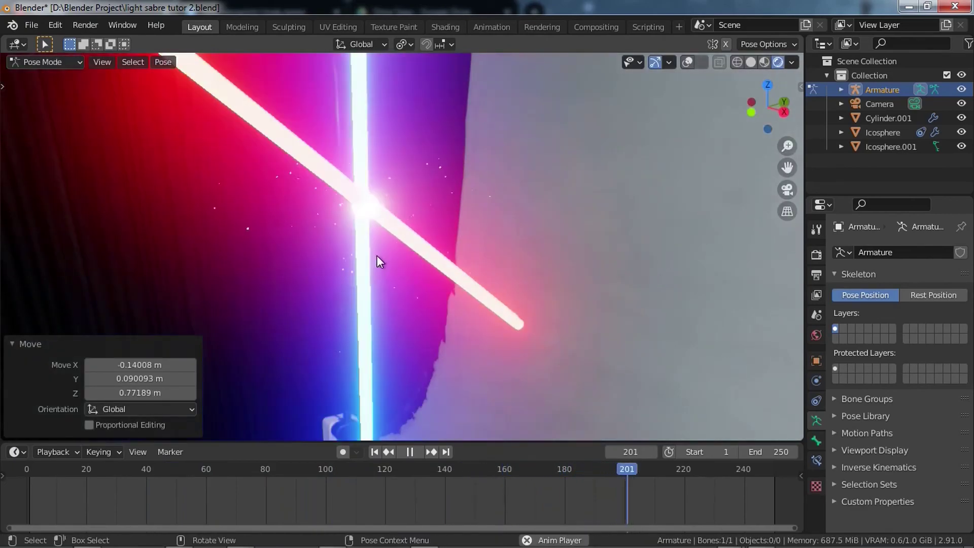
Reposition the bone repeatedly against the red blade, finishing with a move of about -0.30 m X, -0.26 m Y and 0.05 m Z, and stop playback
key("g")
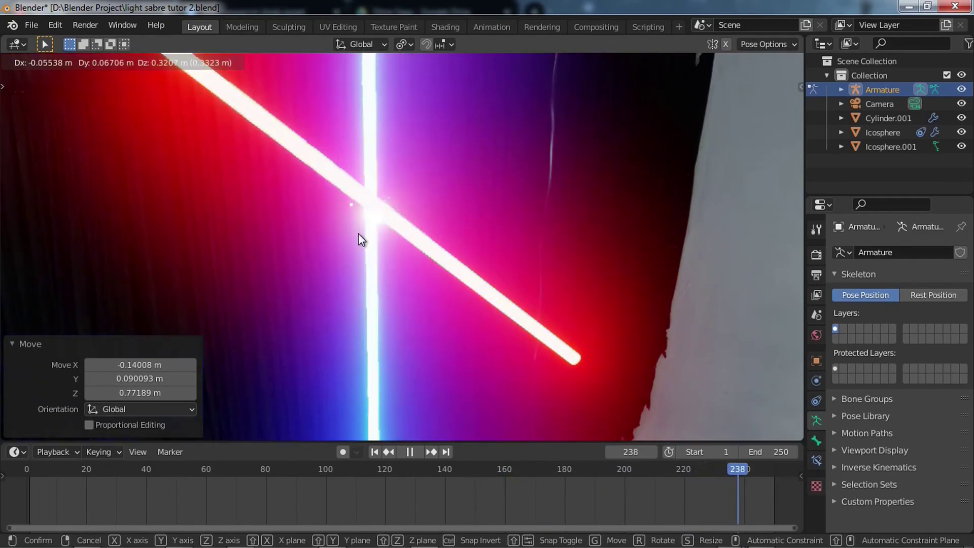
left_click(373, 224)
key("g")
left_click(276, 217)
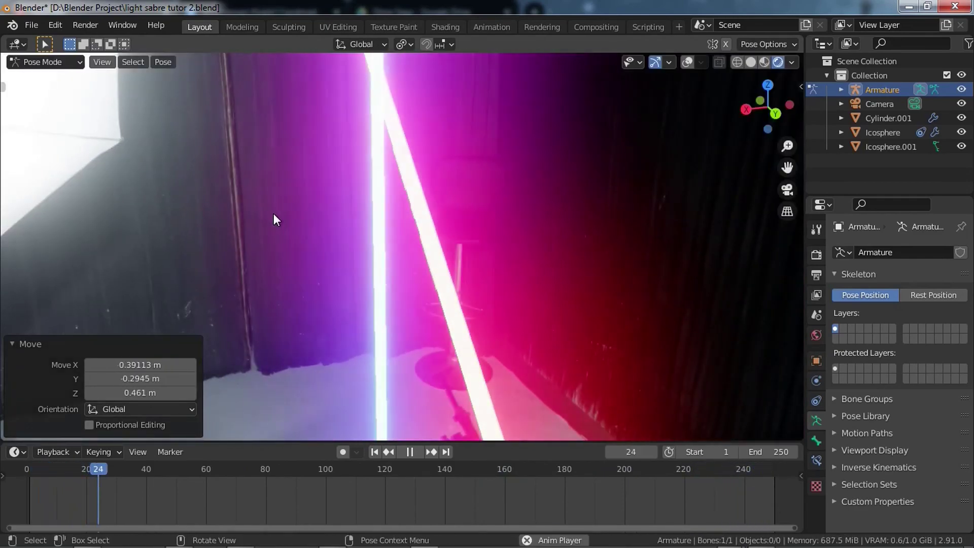
key("g")
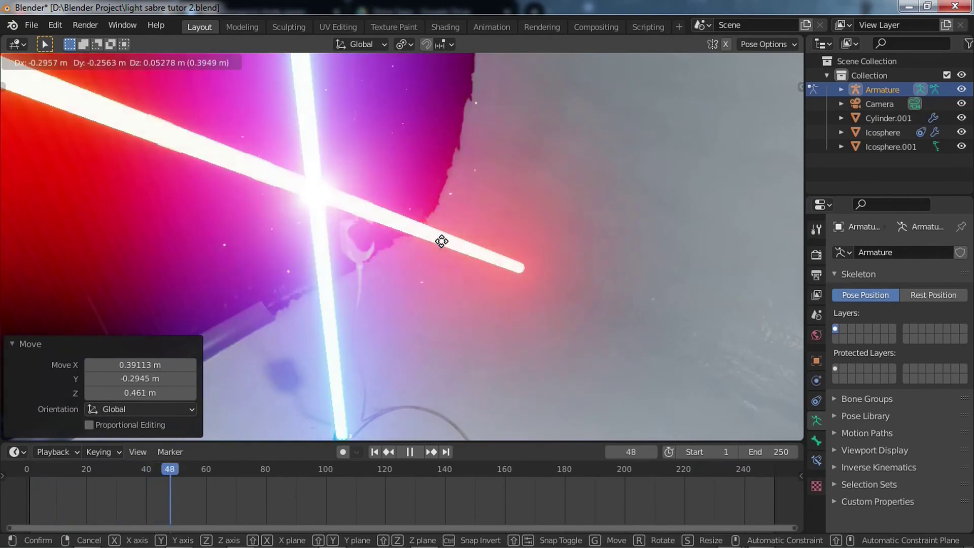
left_click(390, 251)
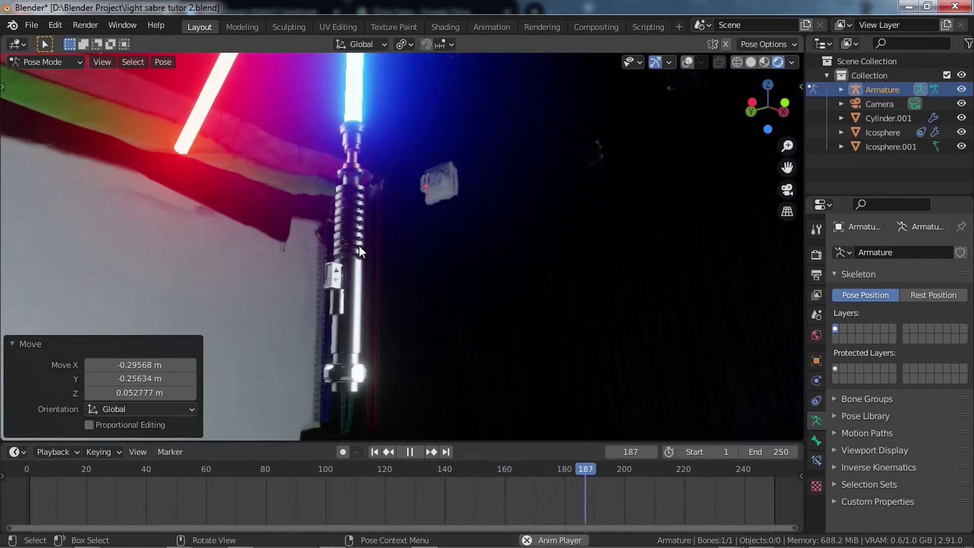
key("space")
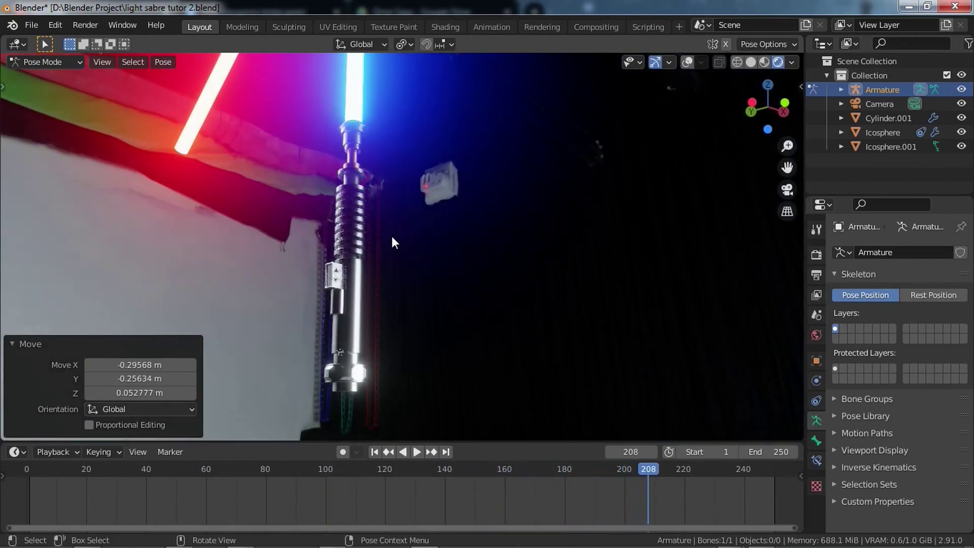